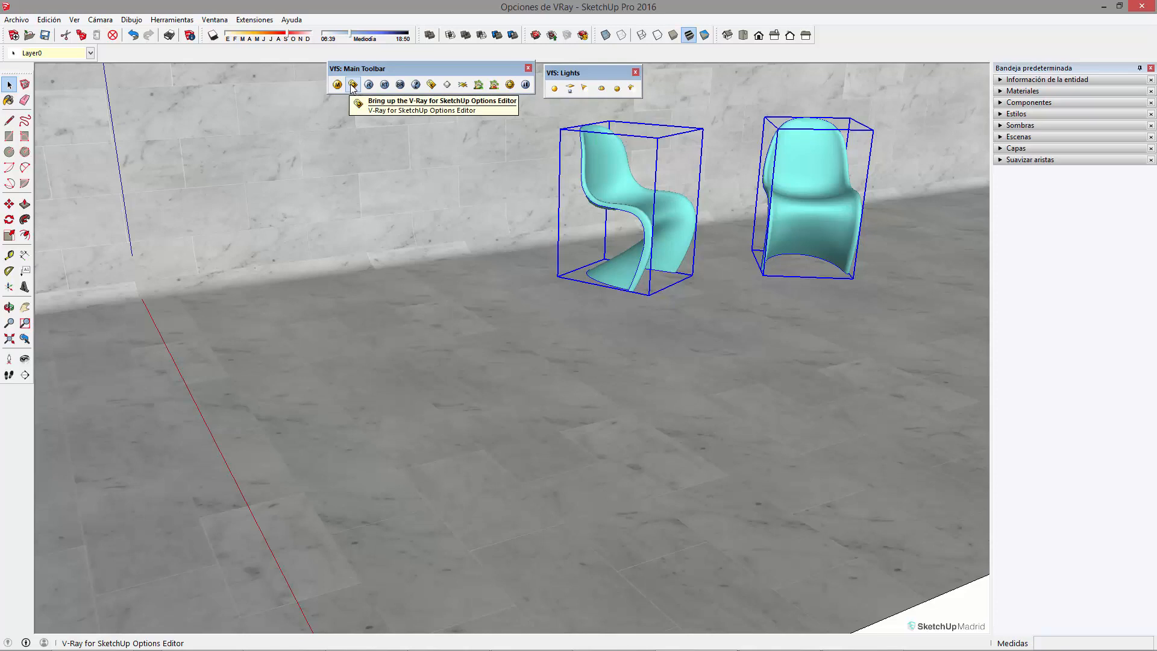
Open the V-Ray option editor, restore the default options and show the Global switches settings
left_click(354, 85)
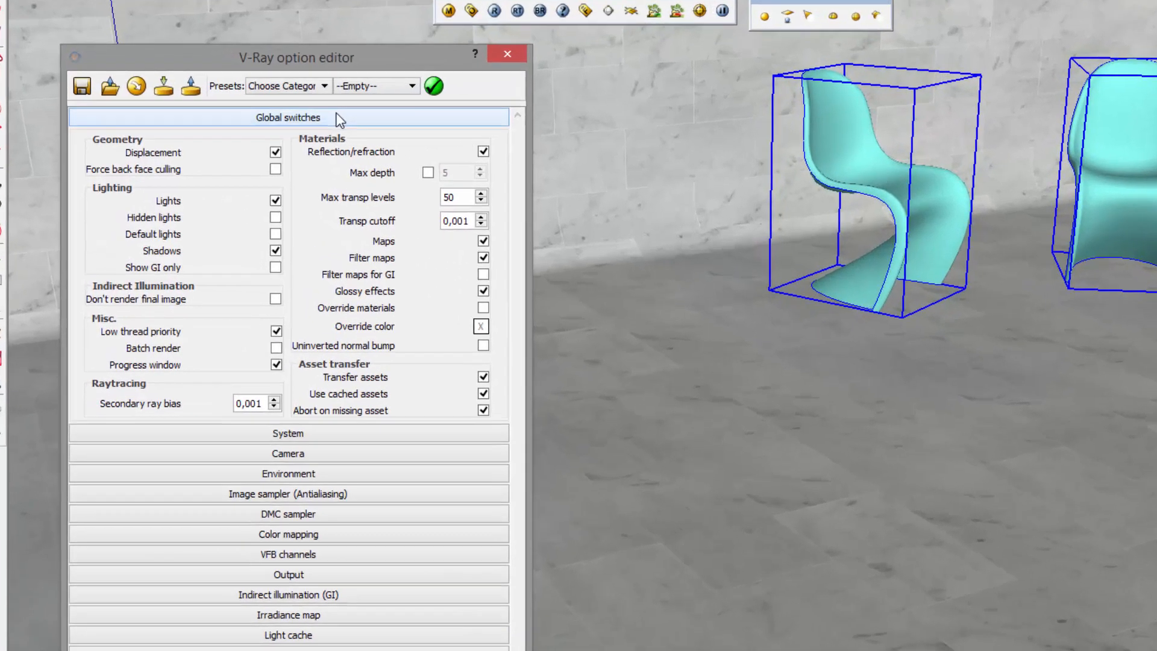
left_click(214, 149)
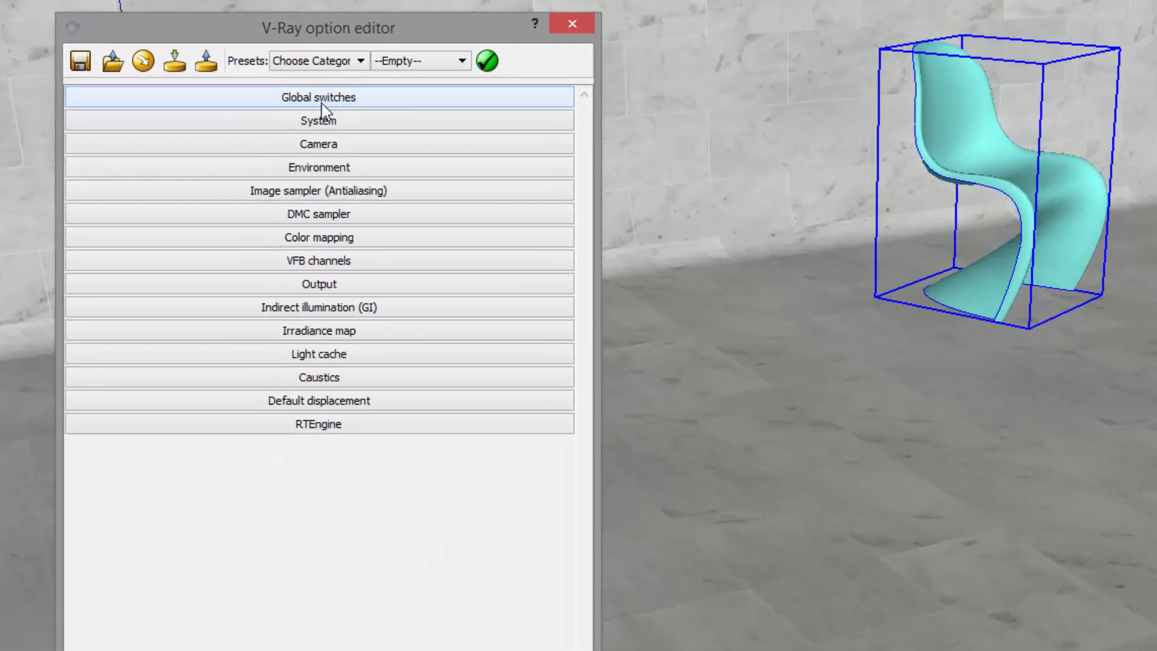
left_click(354, 103)
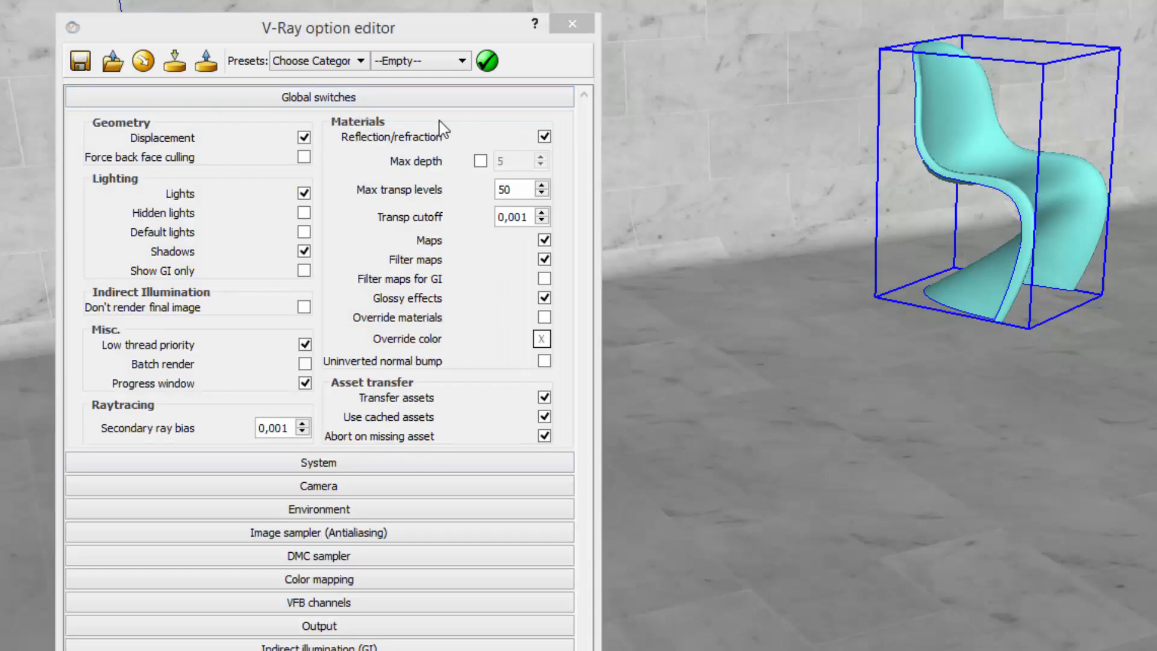
left_click_drag(375, 33, 373, 30)
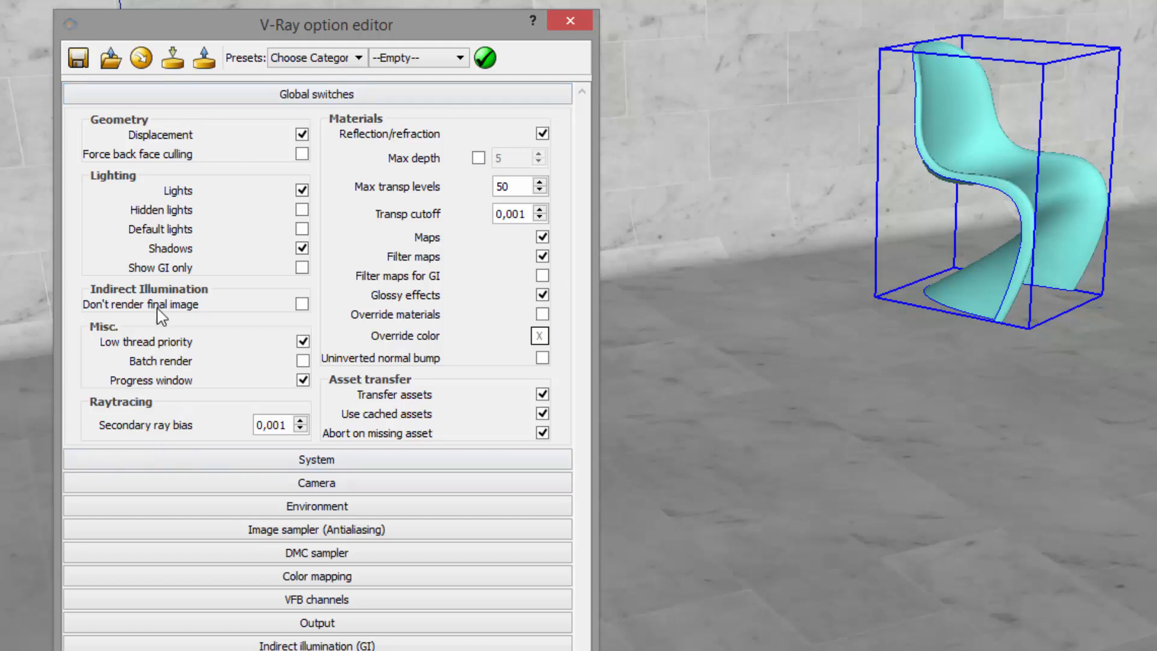
left_click(143, 59)
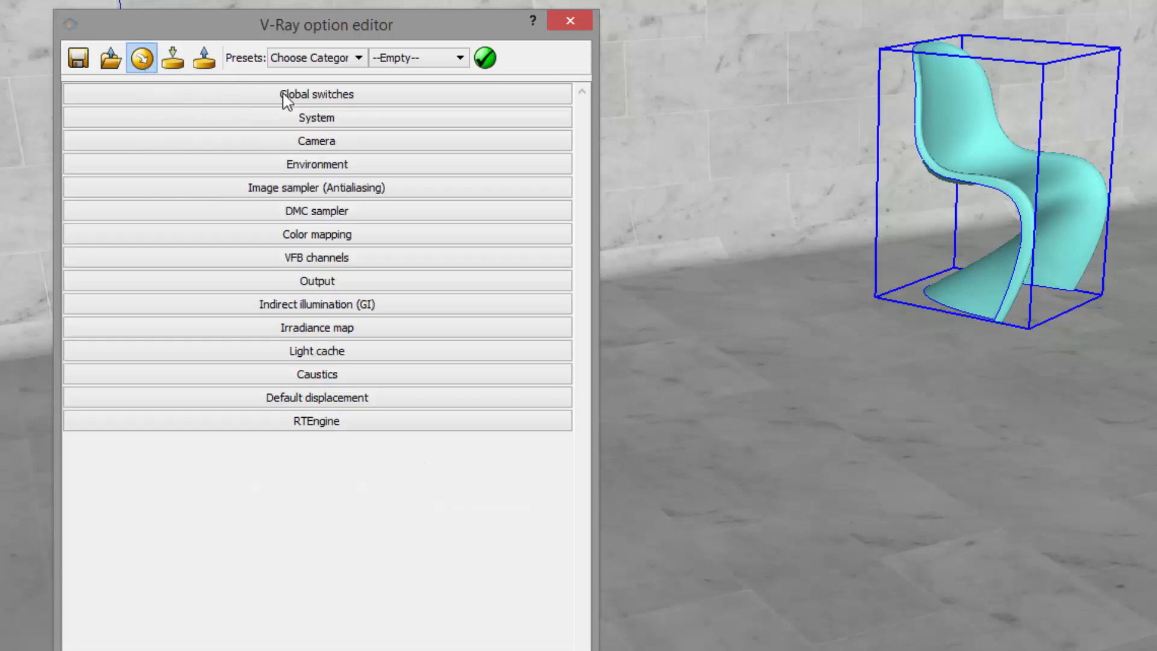
left_click(362, 96)
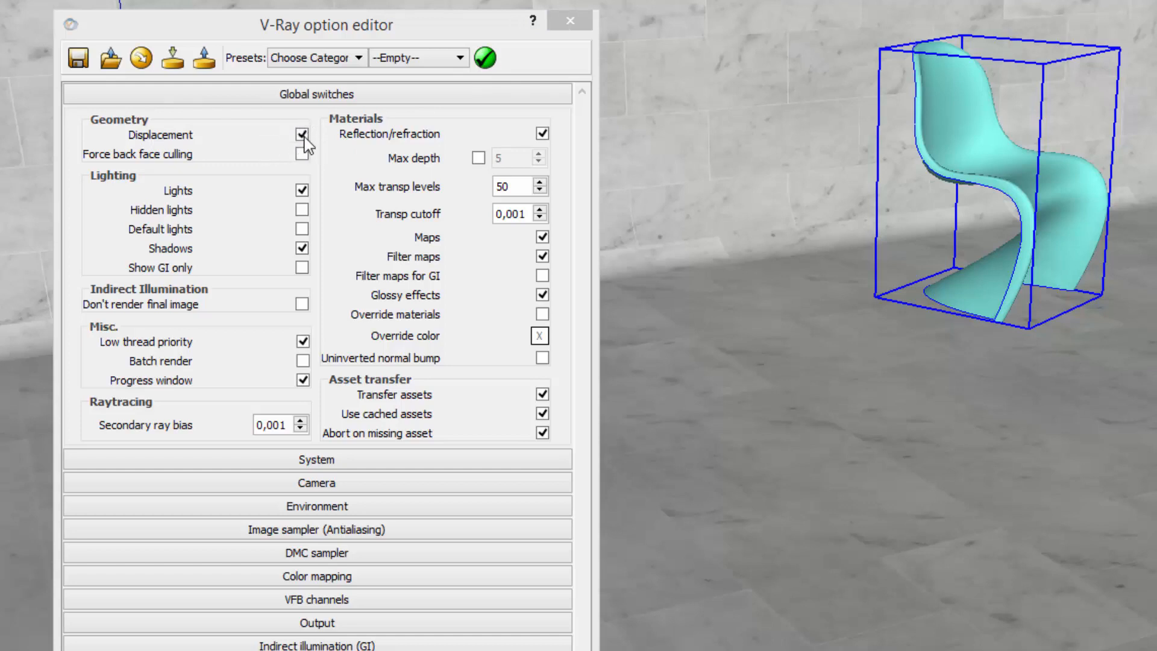
Draw a rectangle of about 0.55 by 0.66 m on the ground beside the marble floor
middle_click_drag(874, 291, 862, 353)
scroll(862, 354, "down", 3)
middle_click_drag(1126, 400, 829, 470, "shift")
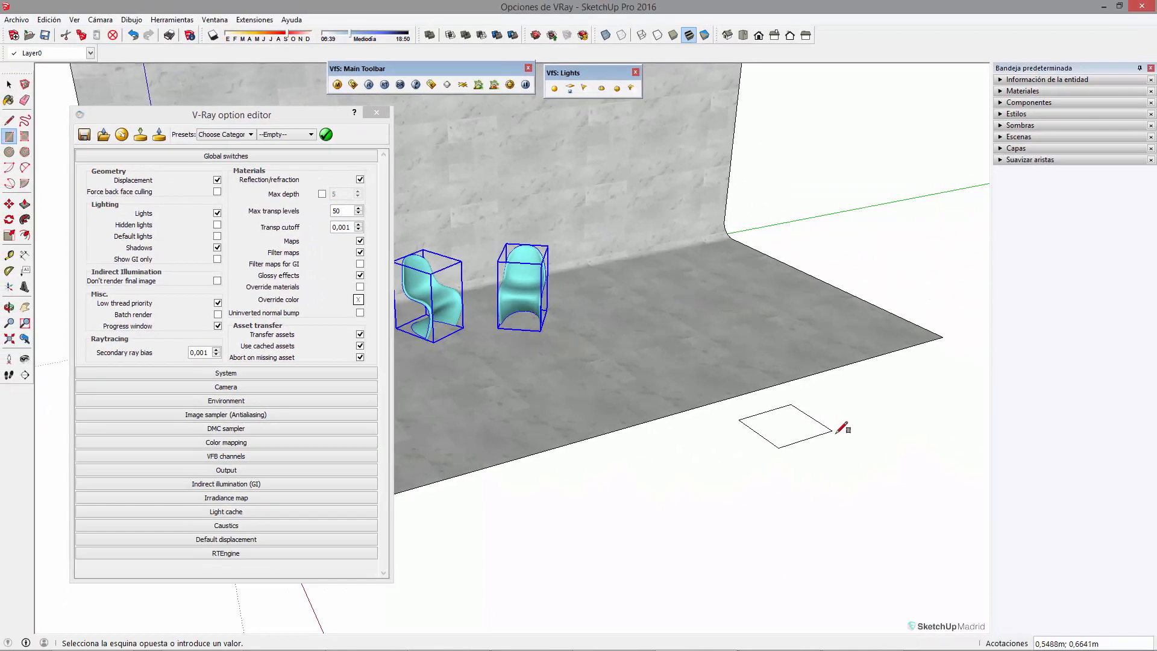
left_click(784, 451)
scroll(790, 456, "up", 2)
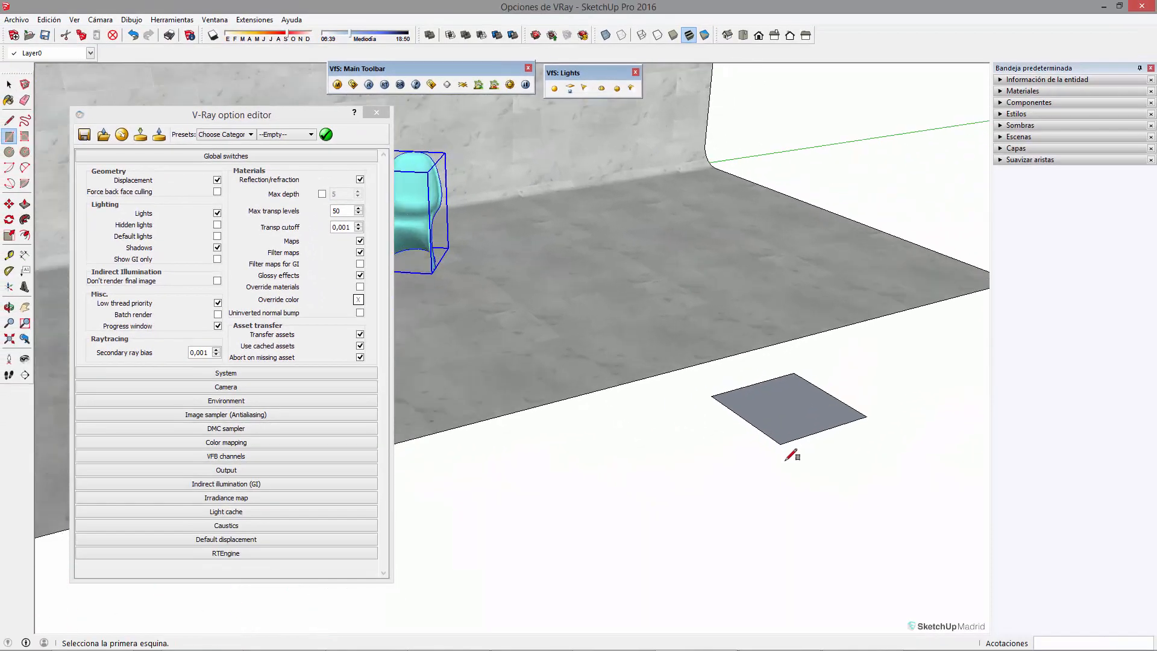
Extrude the rectangle upward into a thin slab with Push/Pull
key("p")
left_click(793, 425)
scroll(802, 422, "up", 2)
left_click(808, 417)
Import "28_wall stone with regular blocks texture-seamless" as a texture and fit it across the slab's top face
middle_click_drag(816, 423, 665, 422, "shift")
key("space")
left_click(624, 368)
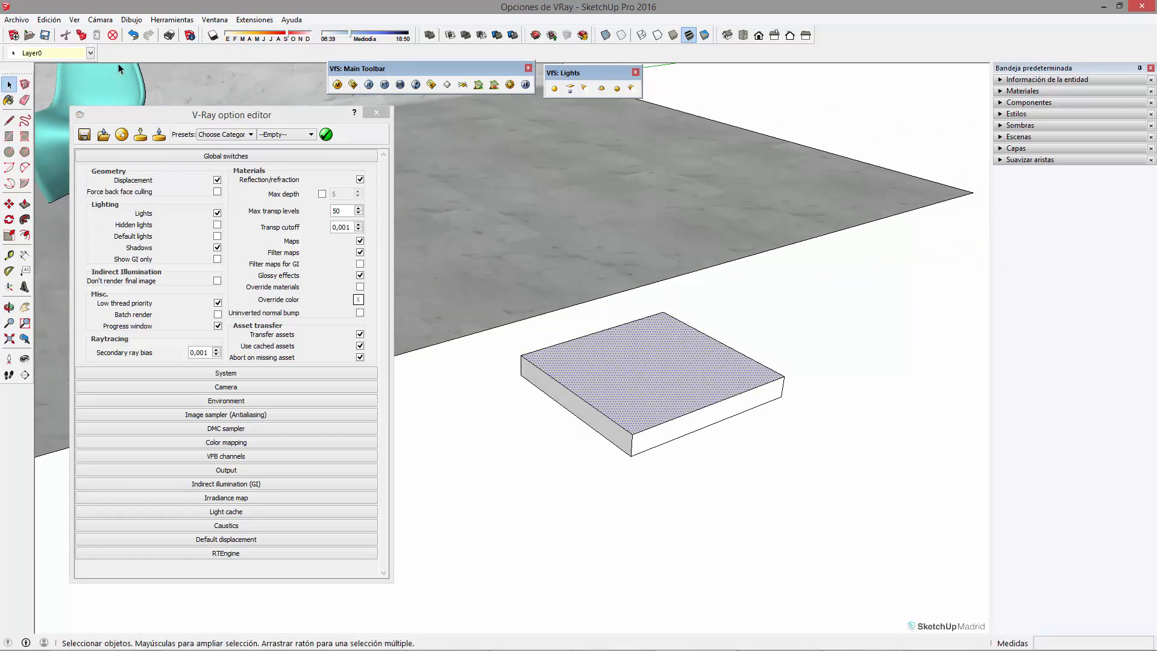
left_click(784, 463)
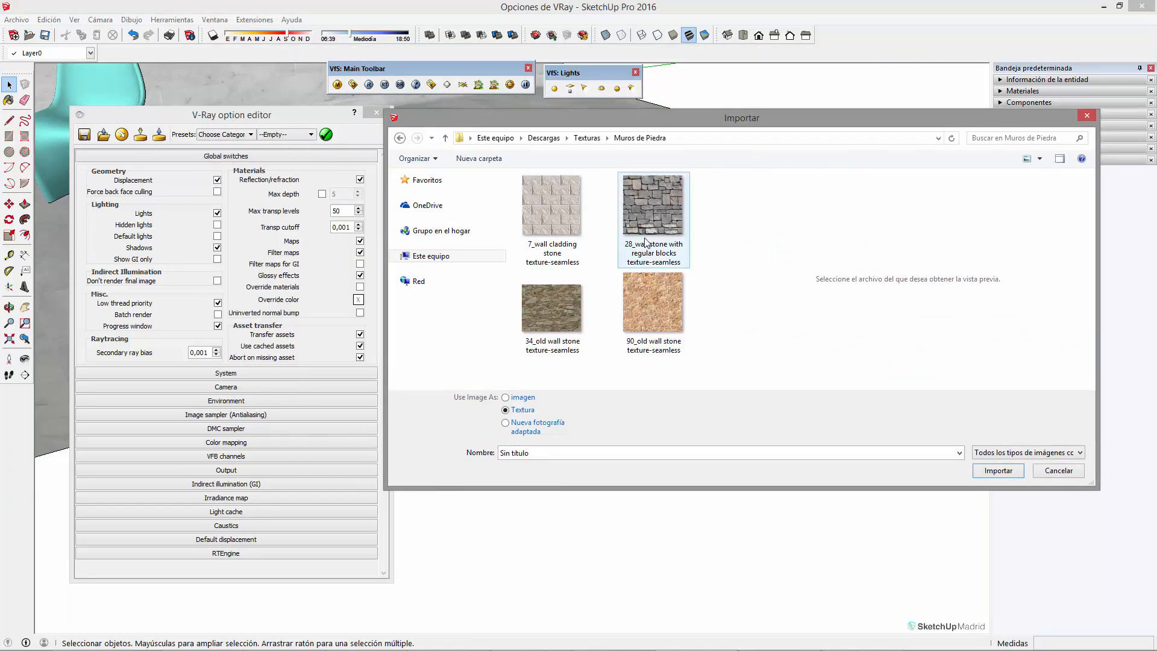
left_click(646, 242)
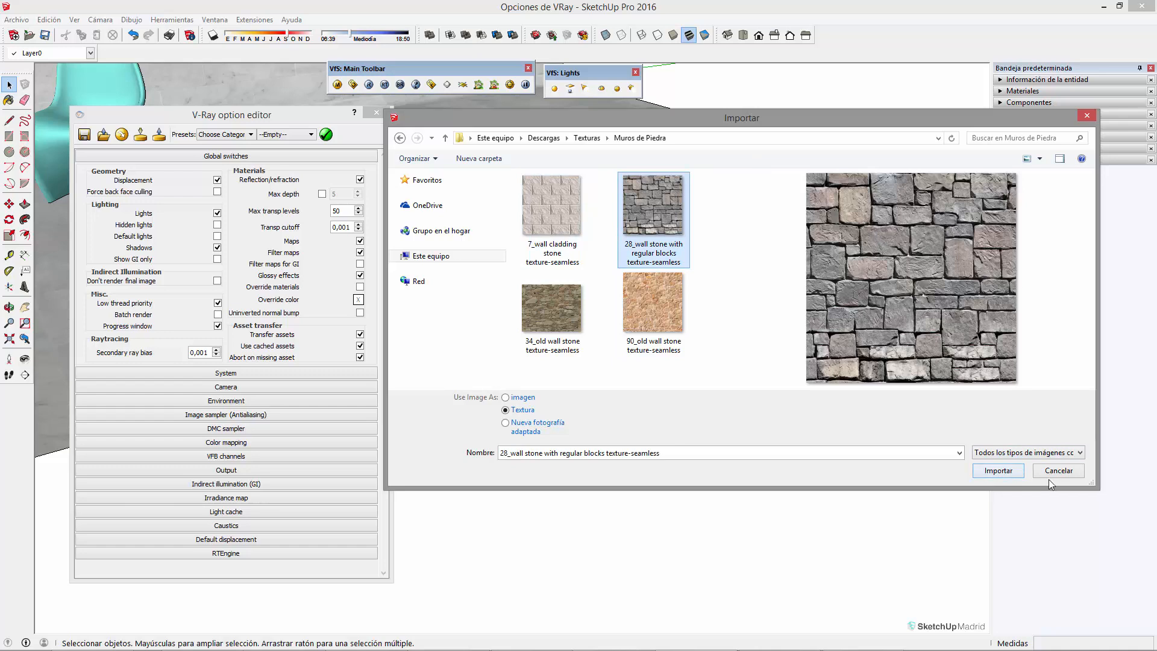
left_click(998, 471)
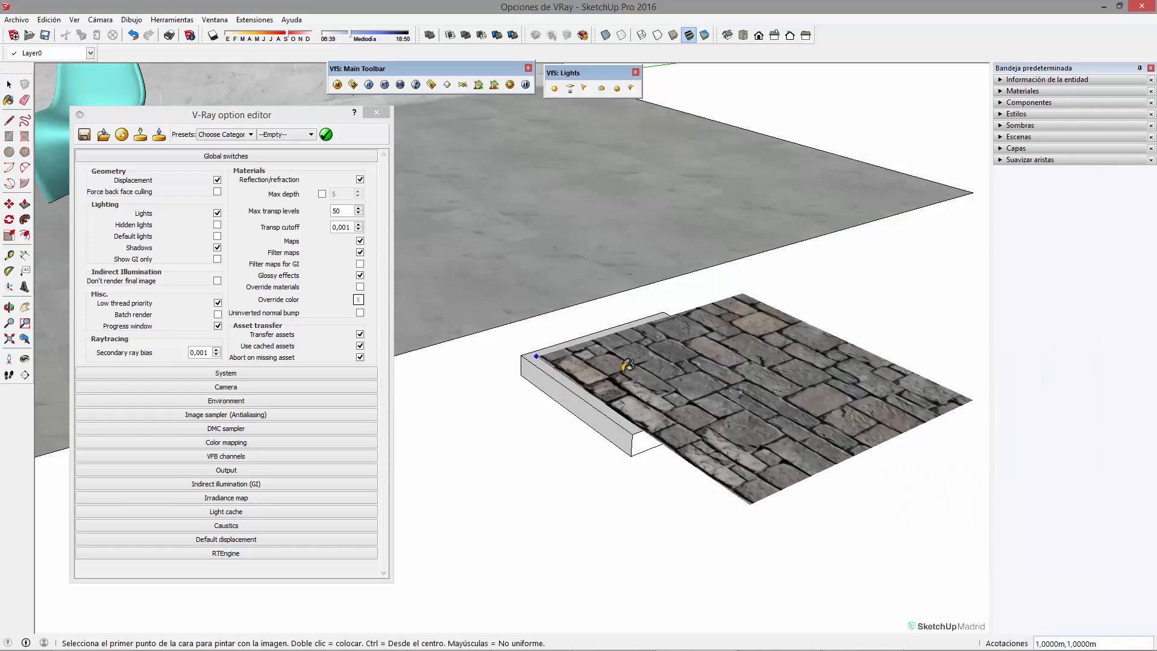
left_click(536, 356)
left_click(808, 387)
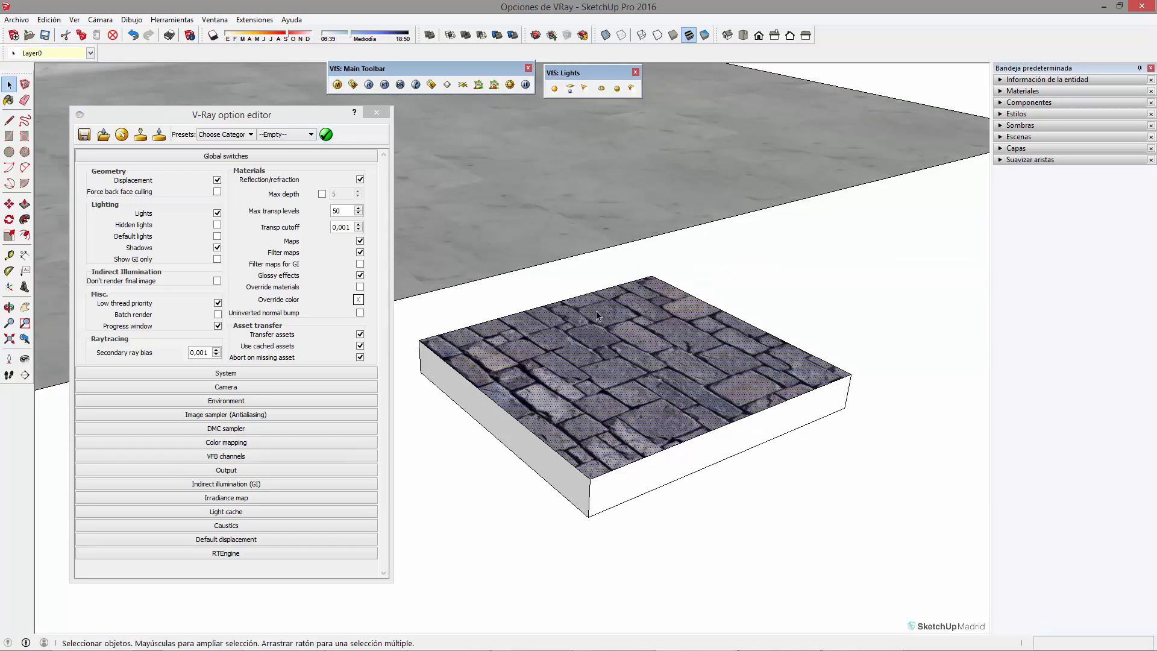
Sample the slab's stone material, open it in the V-Ray material editor and show its preview and Maps settings
key("b")
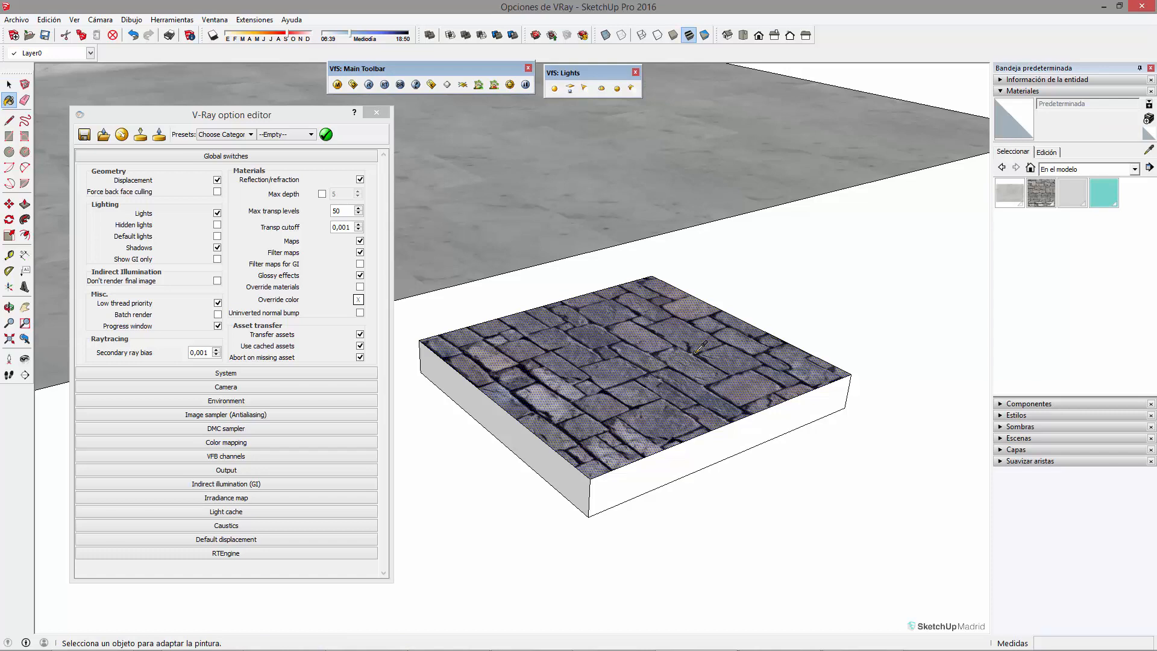
left_click(699, 348, "alt")
left_click(337, 85)
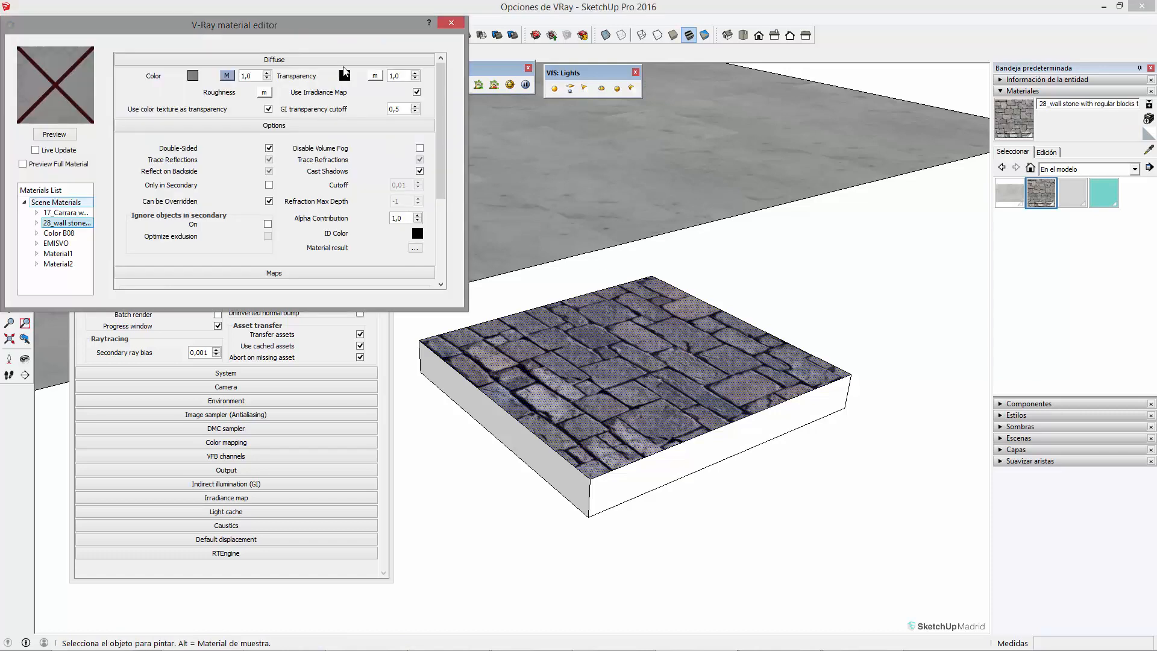
left_click_drag(366, 31, 490, 84)
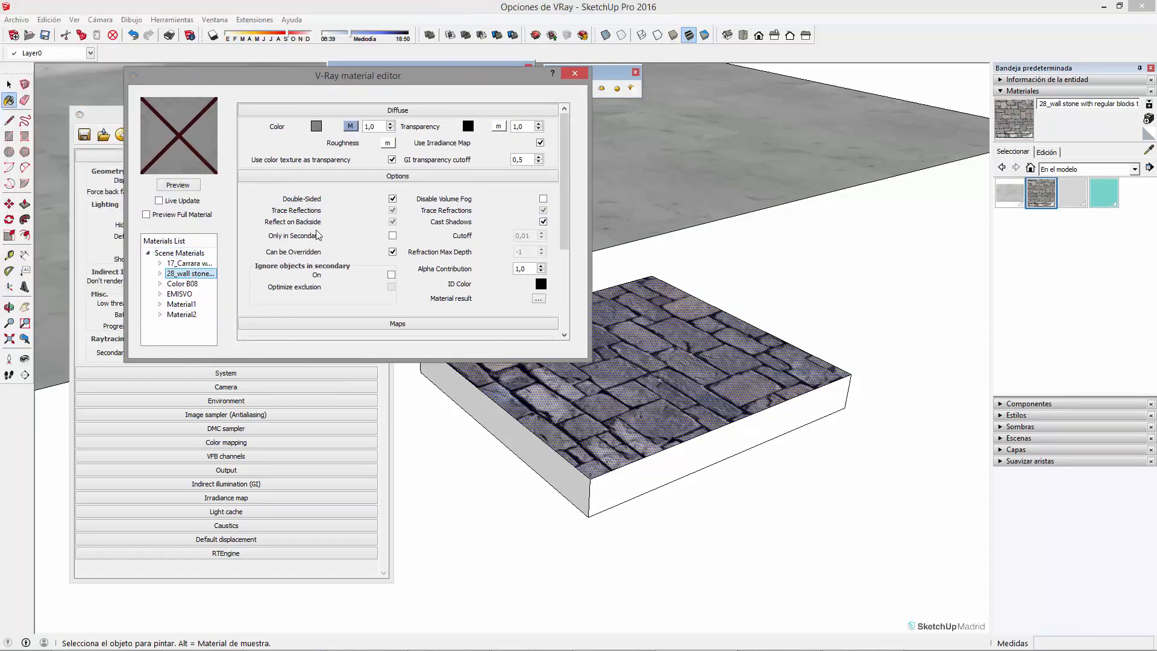
left_click(413, 110)
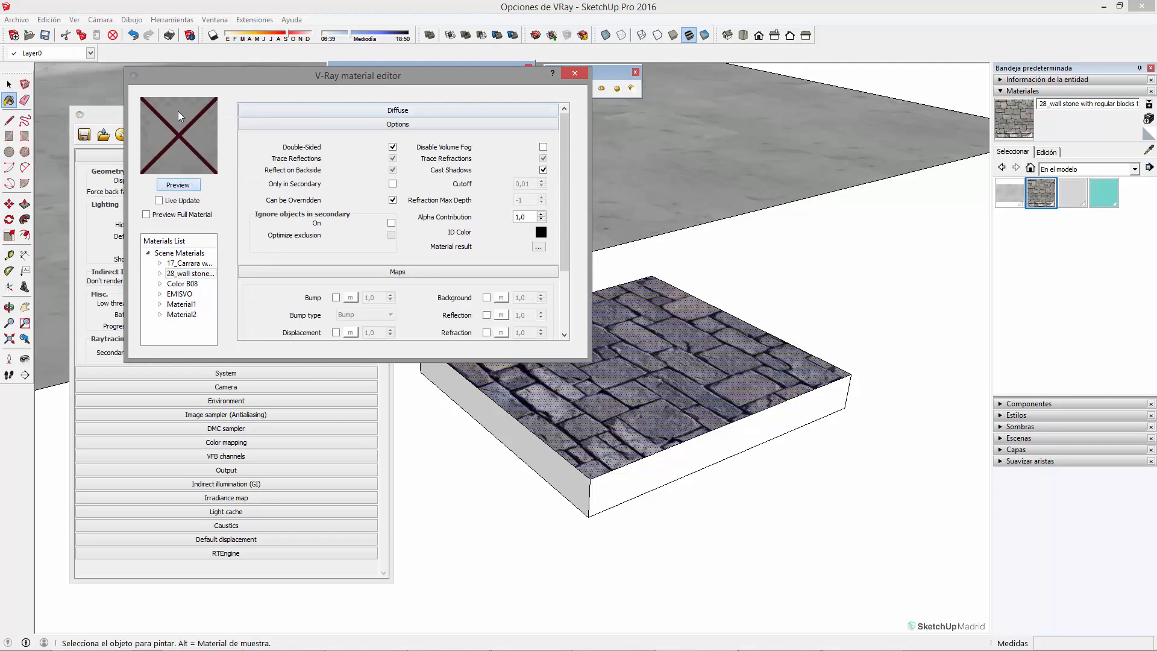
left_click(403, 125)
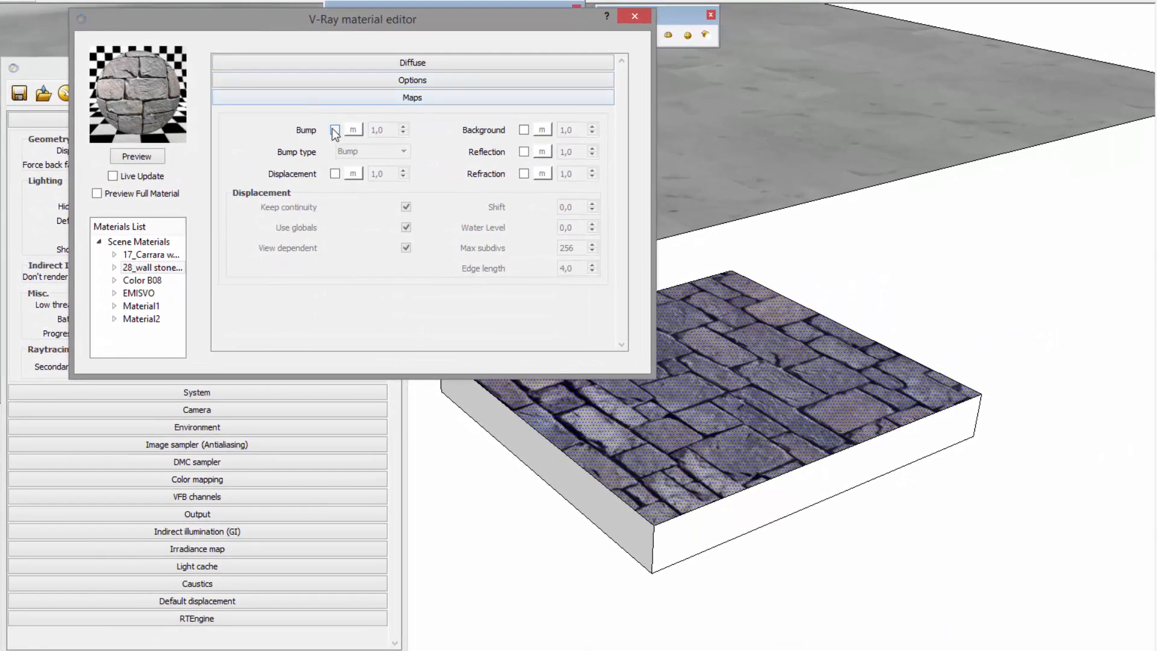
left_click_drag(448, 26, 780, 69)
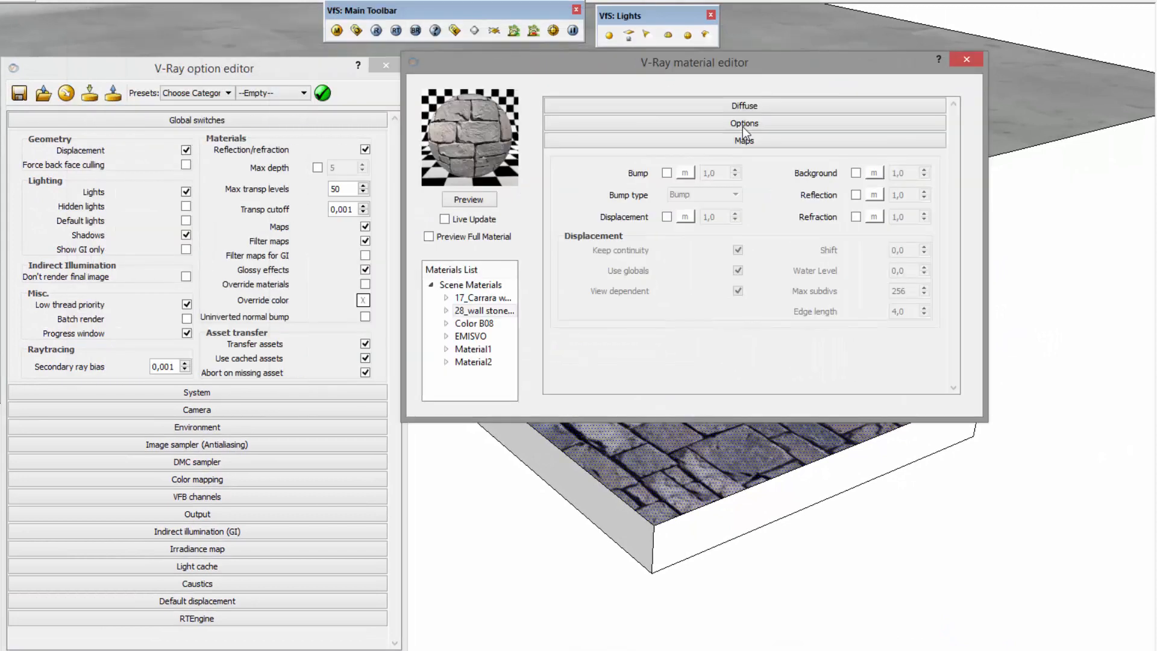
Enable a TexBitmap displacement map using the "28_wall stone with regular blocks" image, adjust its amount and refresh the material preview
left_click(666, 217)
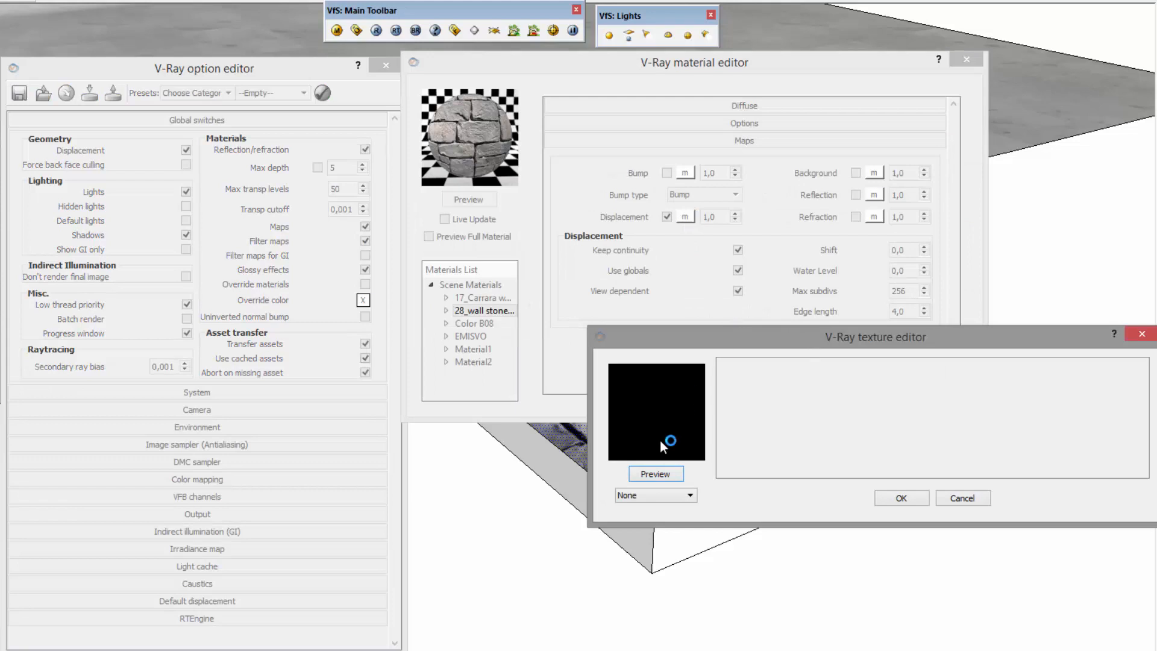
left_click(687, 498)
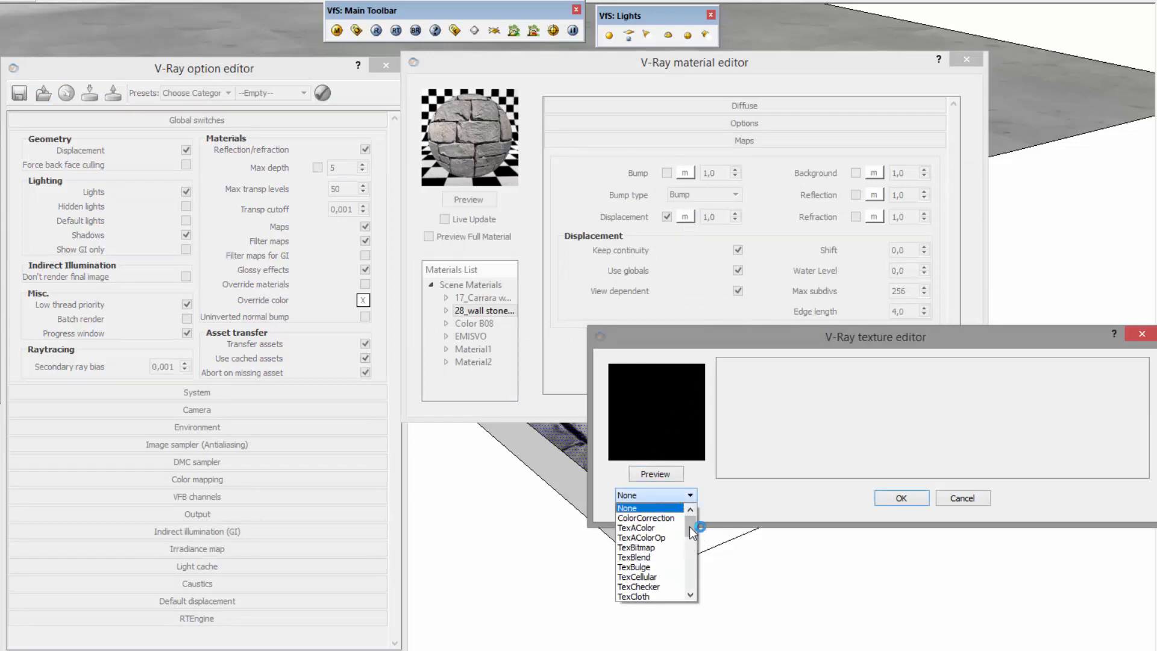
left_click_drag(689, 524, 691, 526)
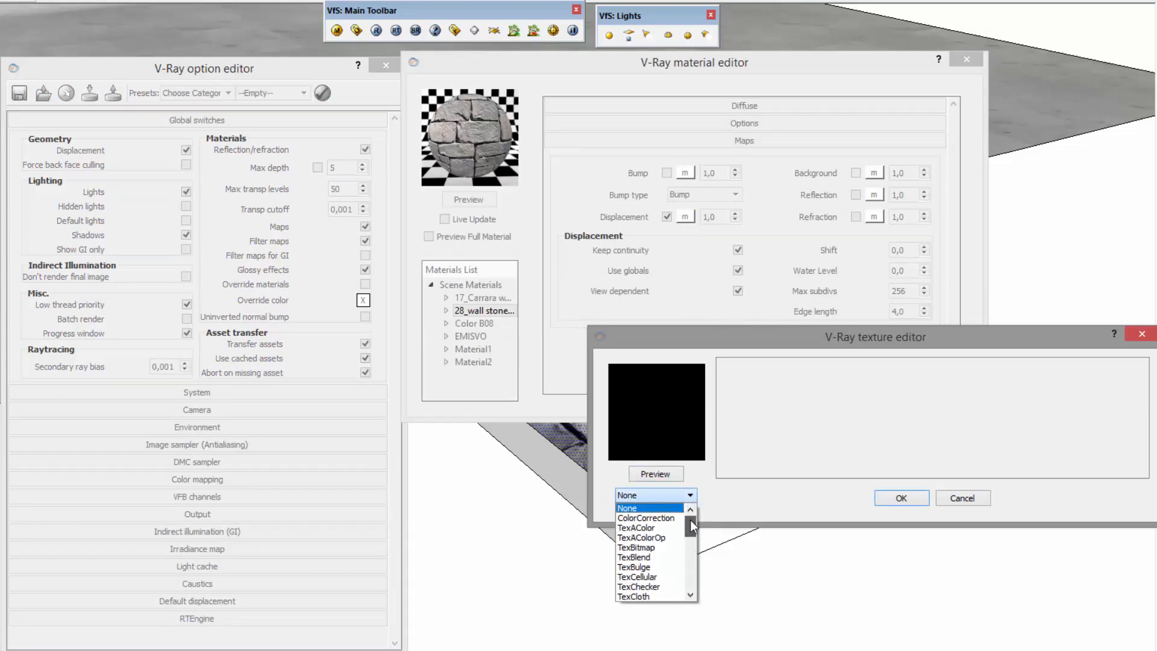
left_click(648, 546)
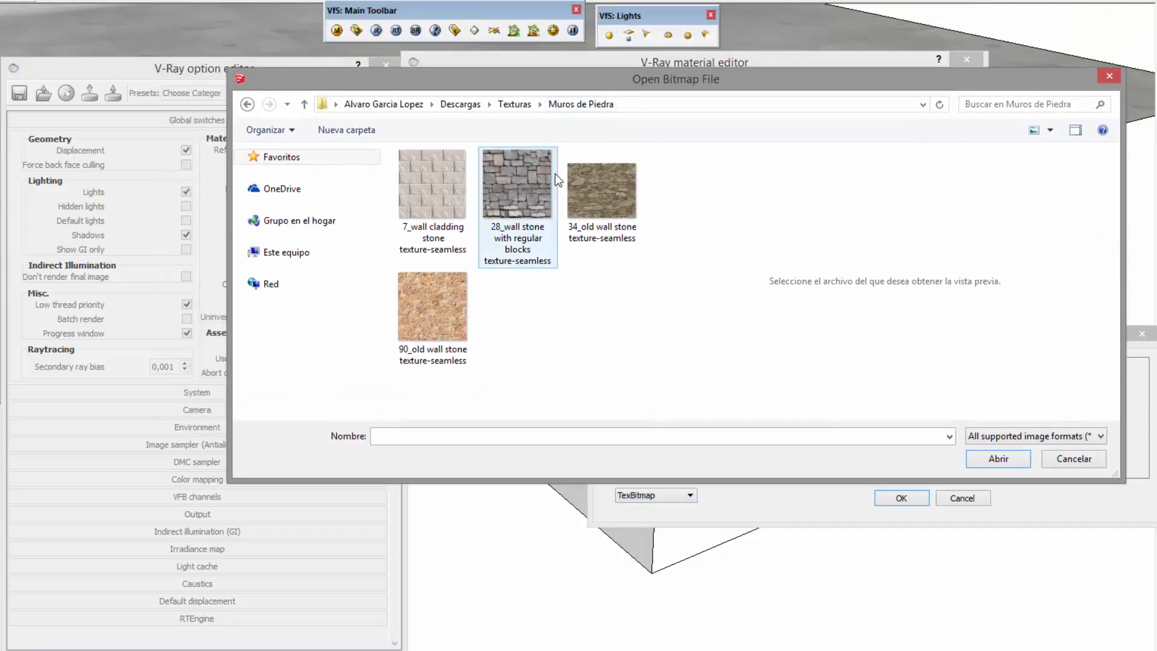
left_click(493, 193)
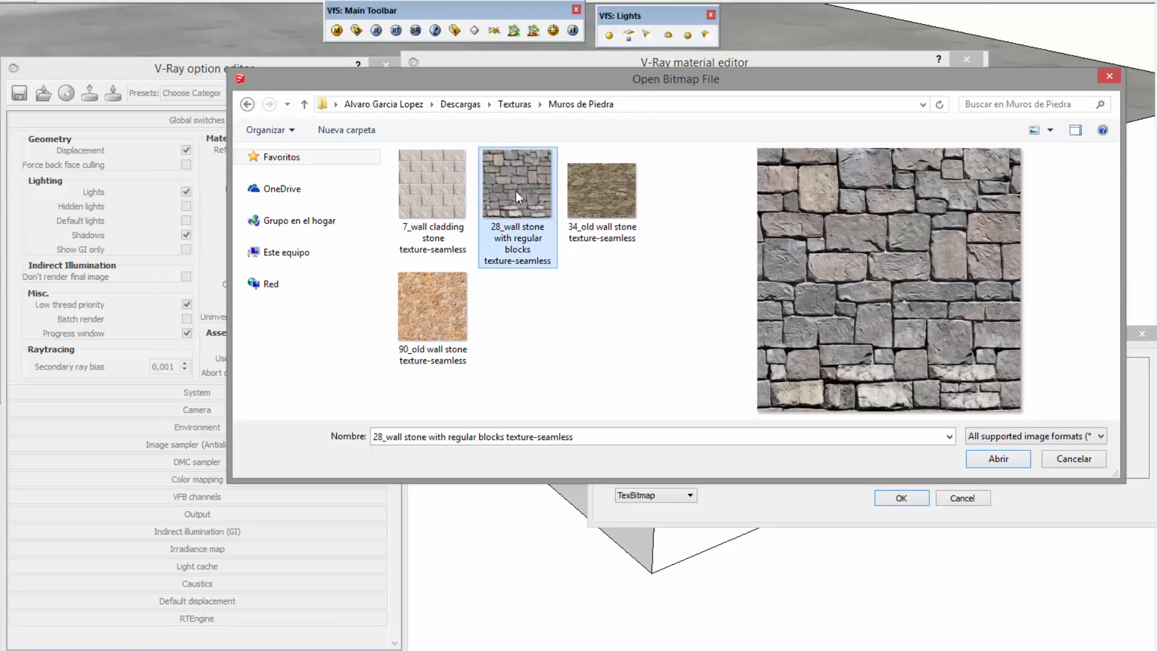
left_click(1017, 459)
left_click(902, 499)
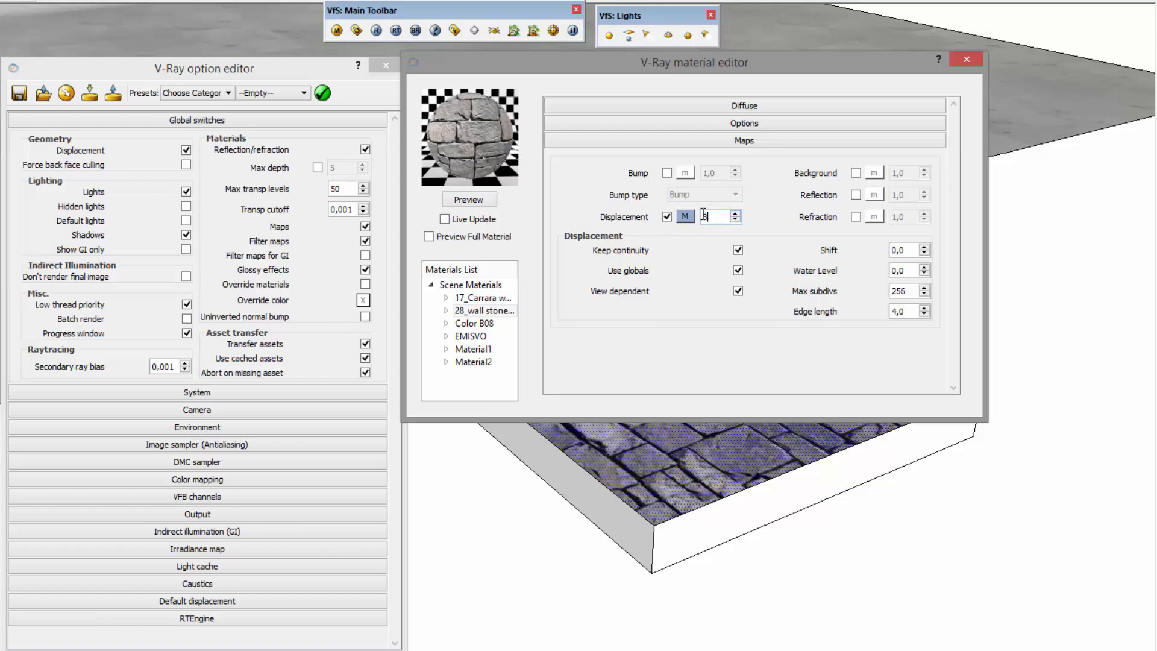
left_click(460, 199)
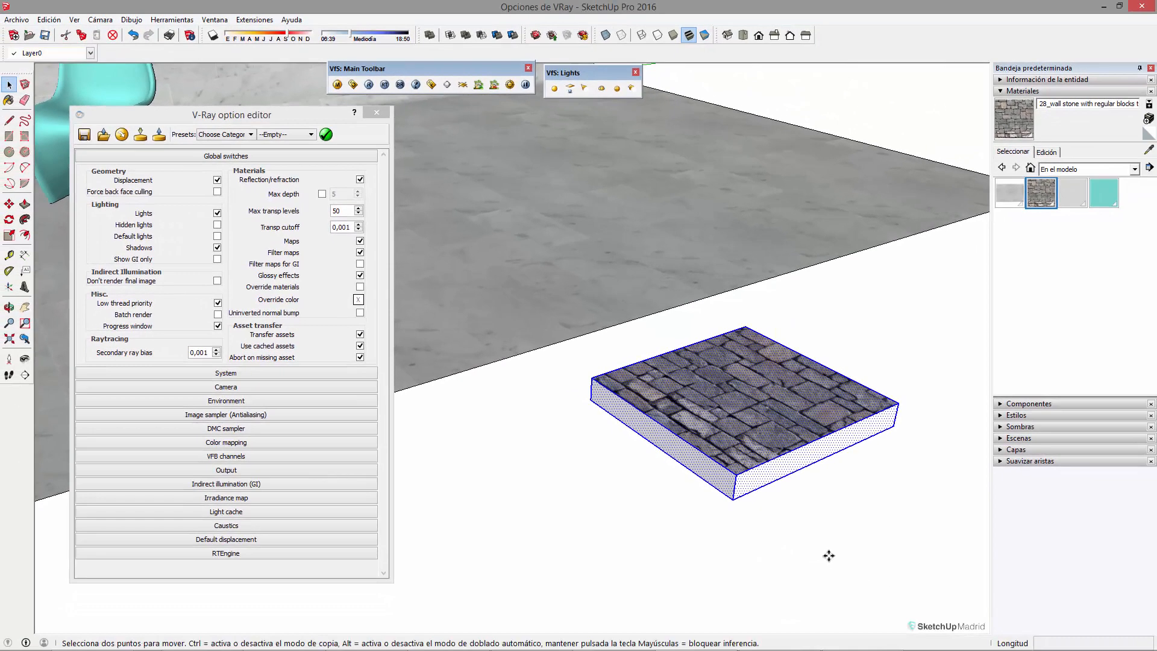
Move the whole stone slab onto the marble floor and render the view in V-Ray
left_click_drag(829, 556, 499, 323)
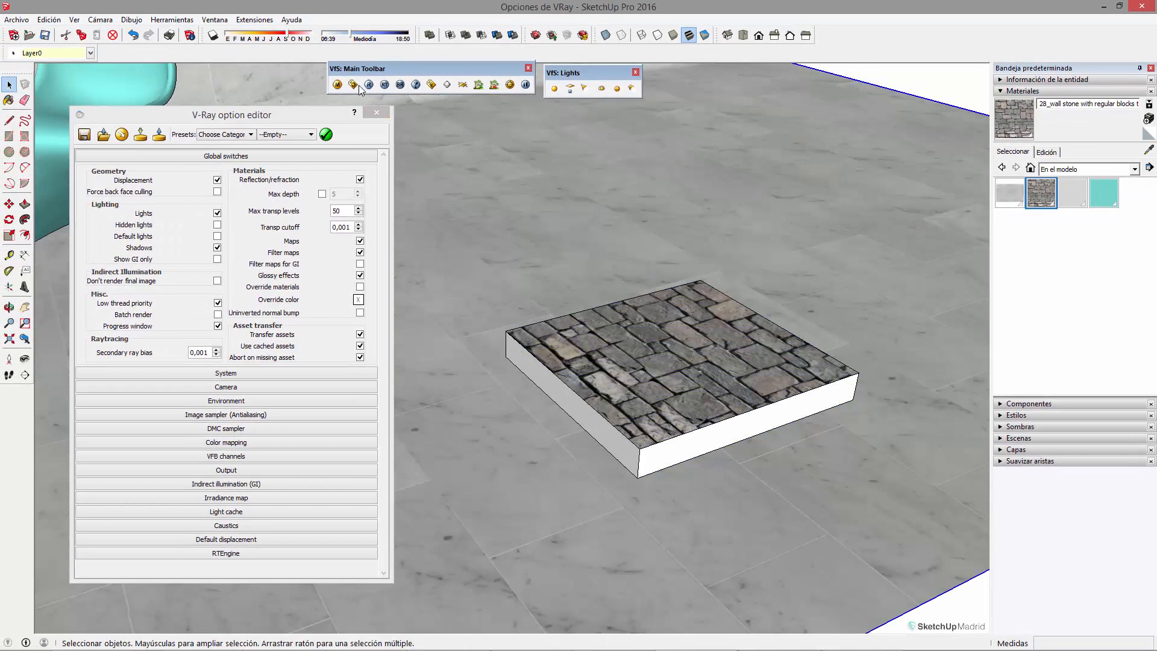
left_click(370, 85)
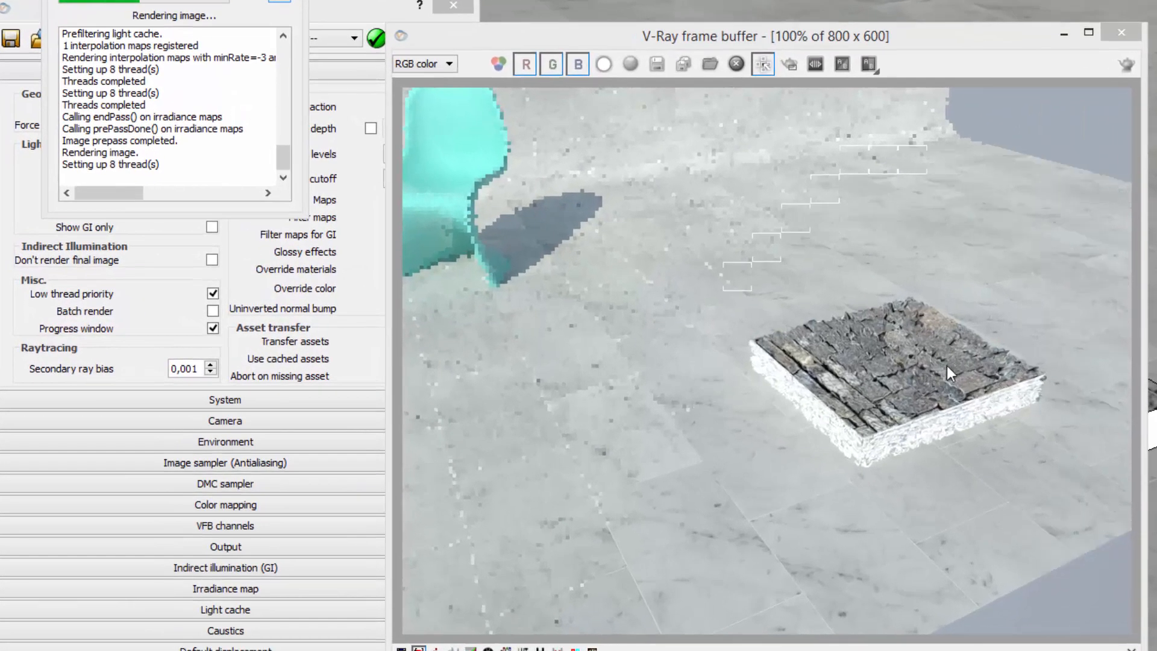
left_click(880, 334)
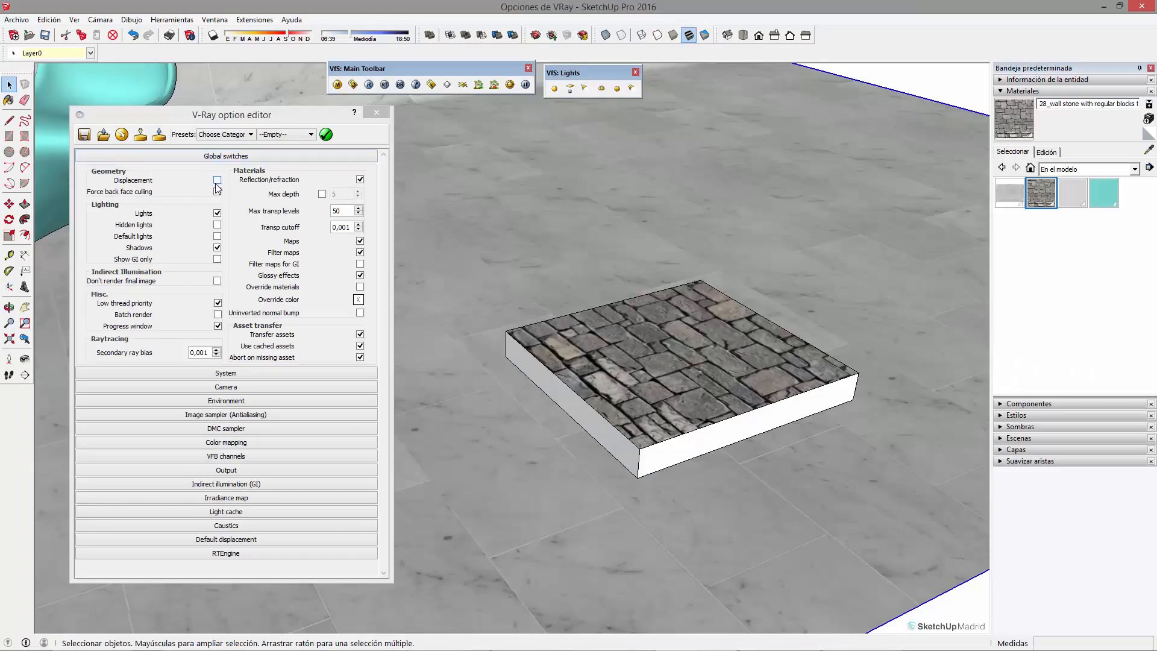
Render a region over part of the stone slab with global Displacement off, and turn Displacement back on
left_click(369, 85)
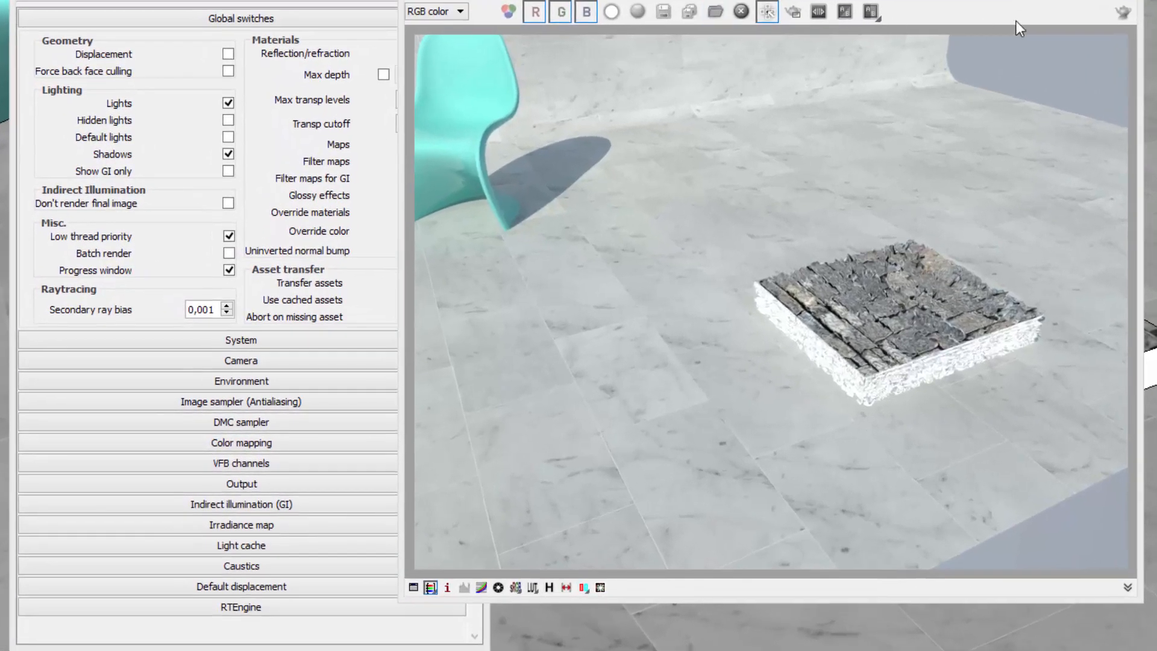
left_click(793, 11)
left_click_drag(705, 162, 920, 454)
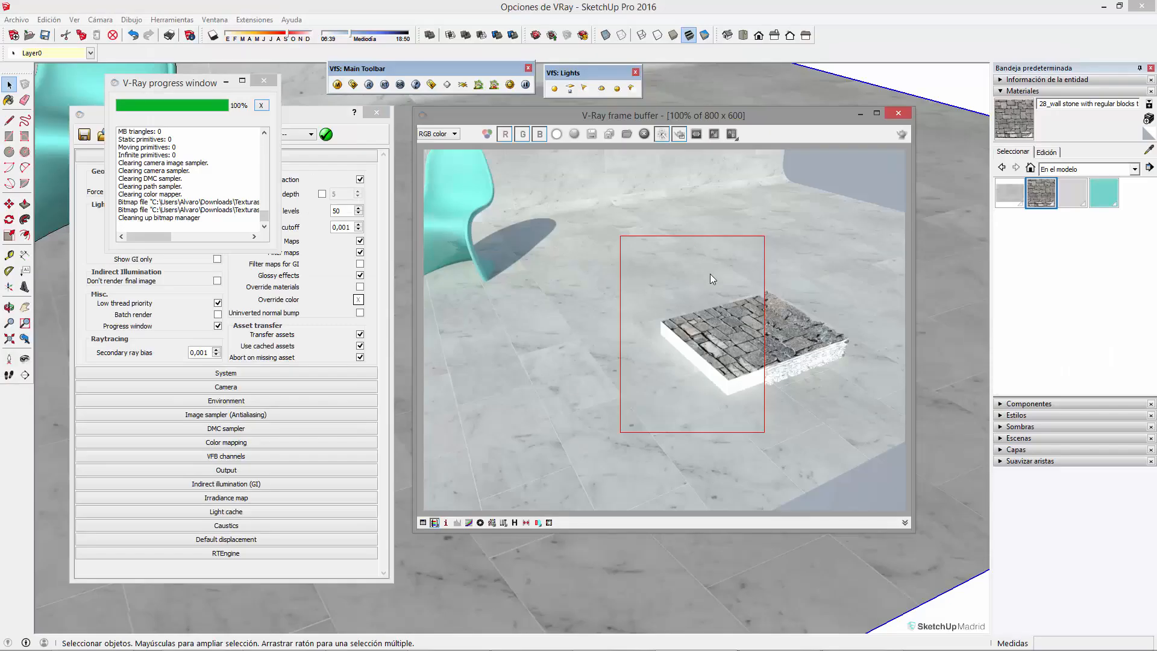
left_click_drag(172, 82, 395, 323)
left_click(470, 321)
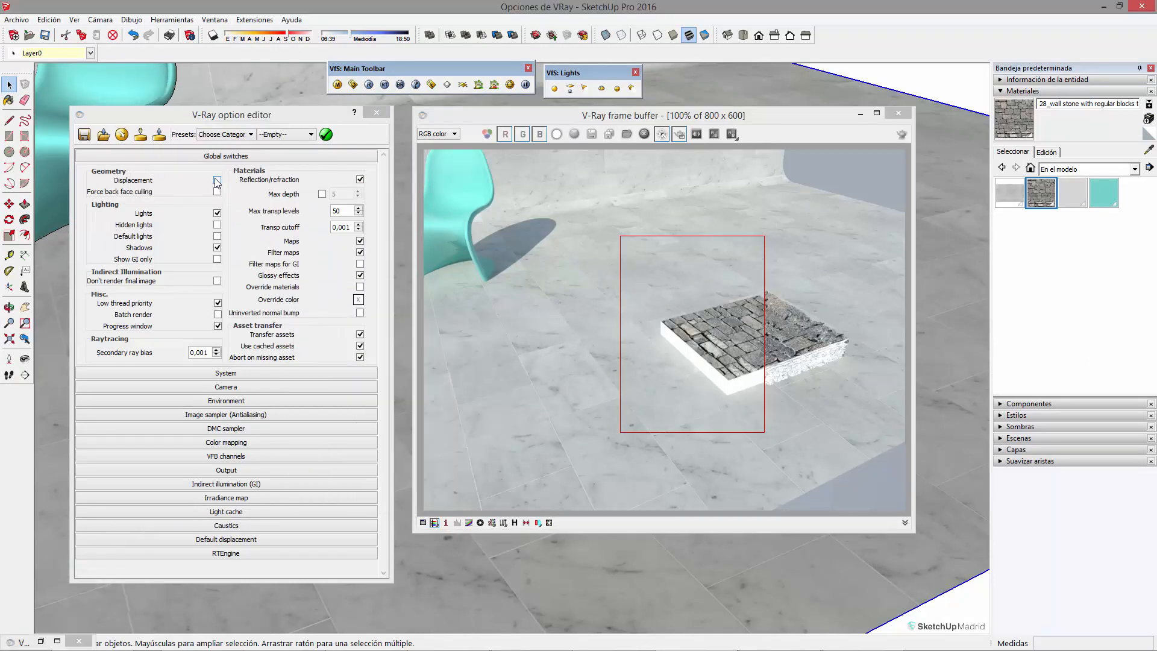
left_click(902, 113)
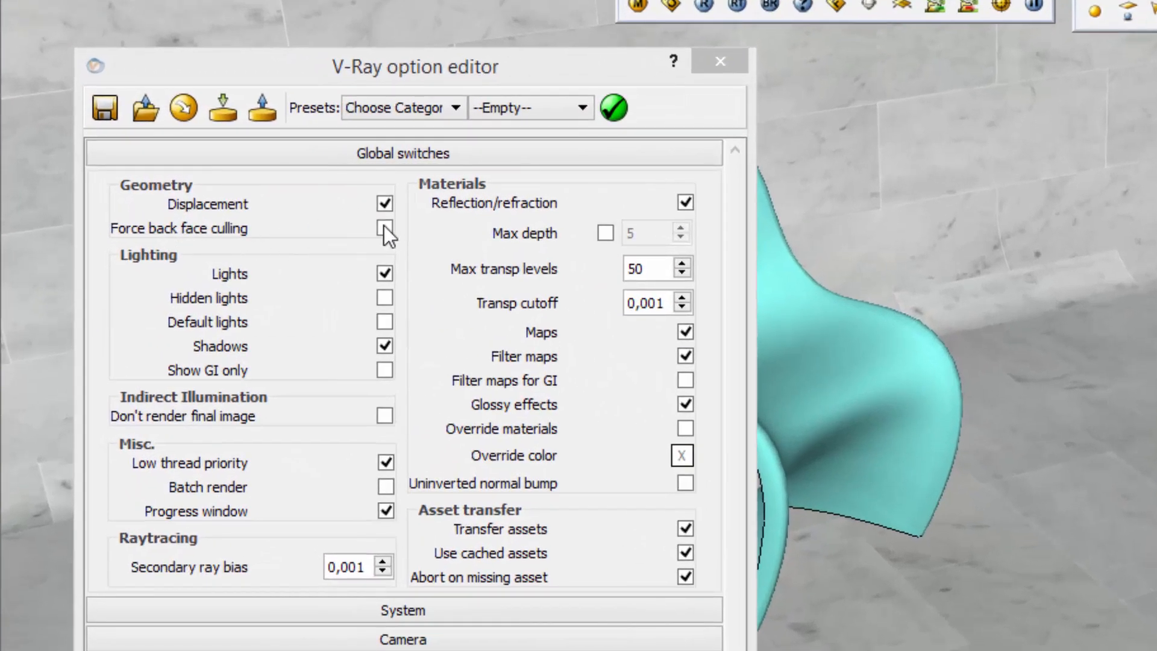
Draw a rectangle on the marble floor beside the chairs and extrude it upward into a box
scroll(1149, 517, "down", 2)
middle_click_drag(1149, 516, 1154, 388)
scroll(1153, 389, "down", 1)
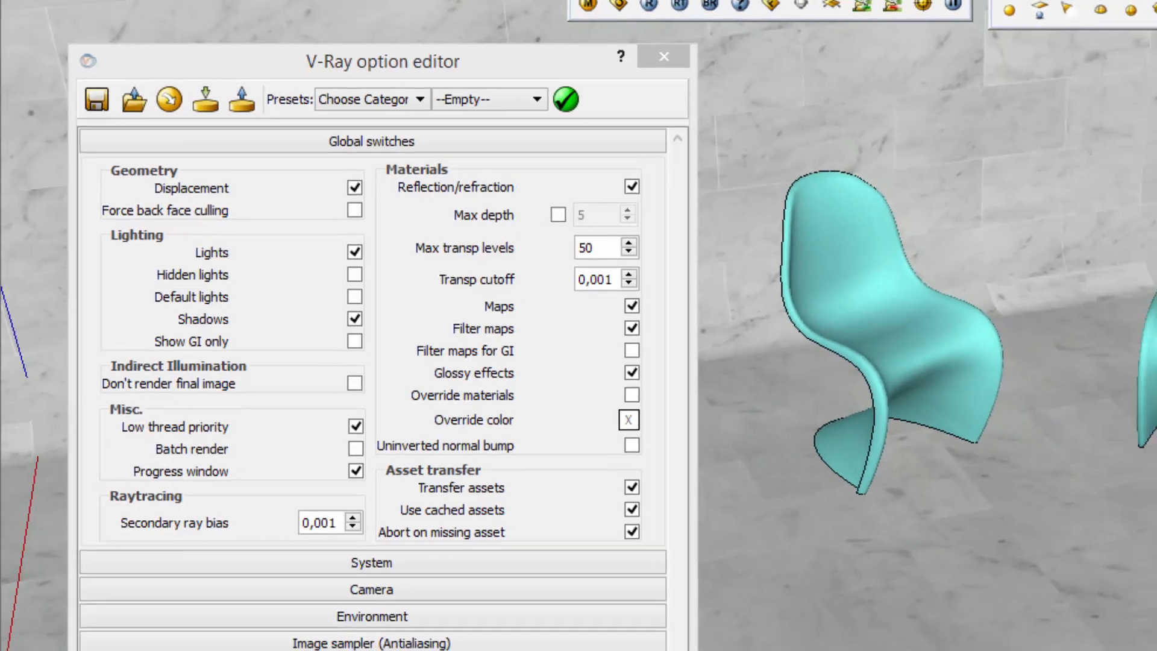
key("r")
left_click(964, 289)
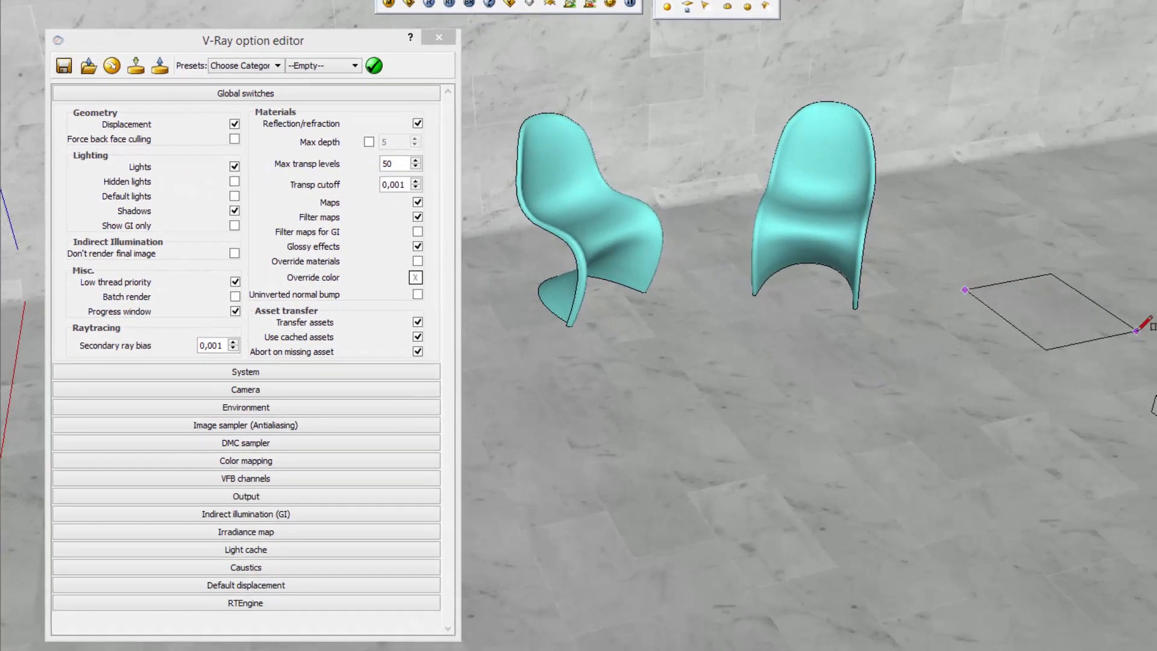
left_click(1137, 330)
key("p")
left_click(1057, 316)
left_click(1055, 194)
Select the whole box and place a copy of it beside the original on the floor
middle_click_drag(1006, 199, 764, 233, "shift")
scroll(823, 294, "up", 2)
key("space")
triple_click(824, 294)
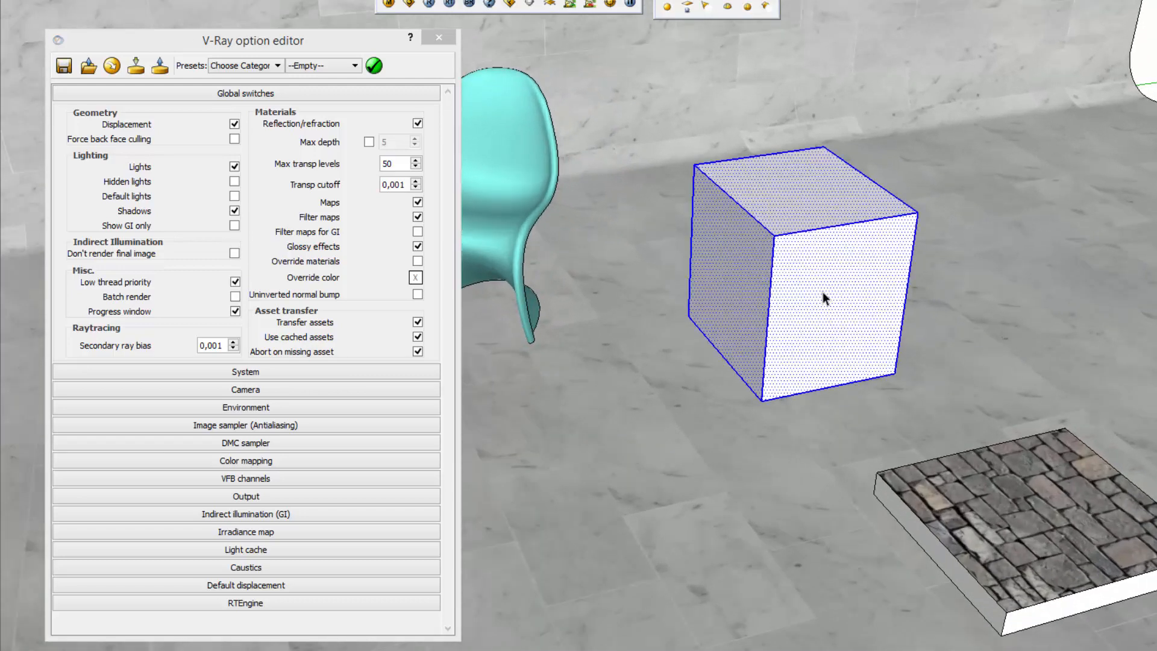
key("m")
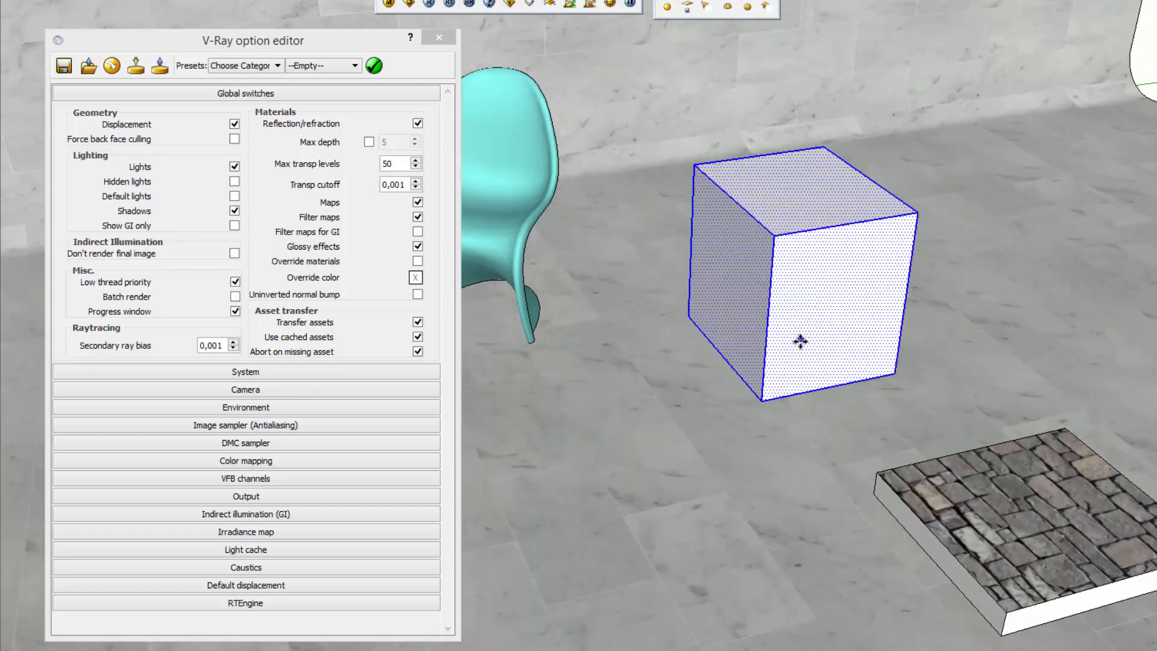
left_click(829, 387)
key("ctrl")
left_click(1041, 347)
Delete the front face of the original box so its interior is open
key("space")
left_click(851, 325)
middle_click_drag(1045, 236, 910, 239, "shift")
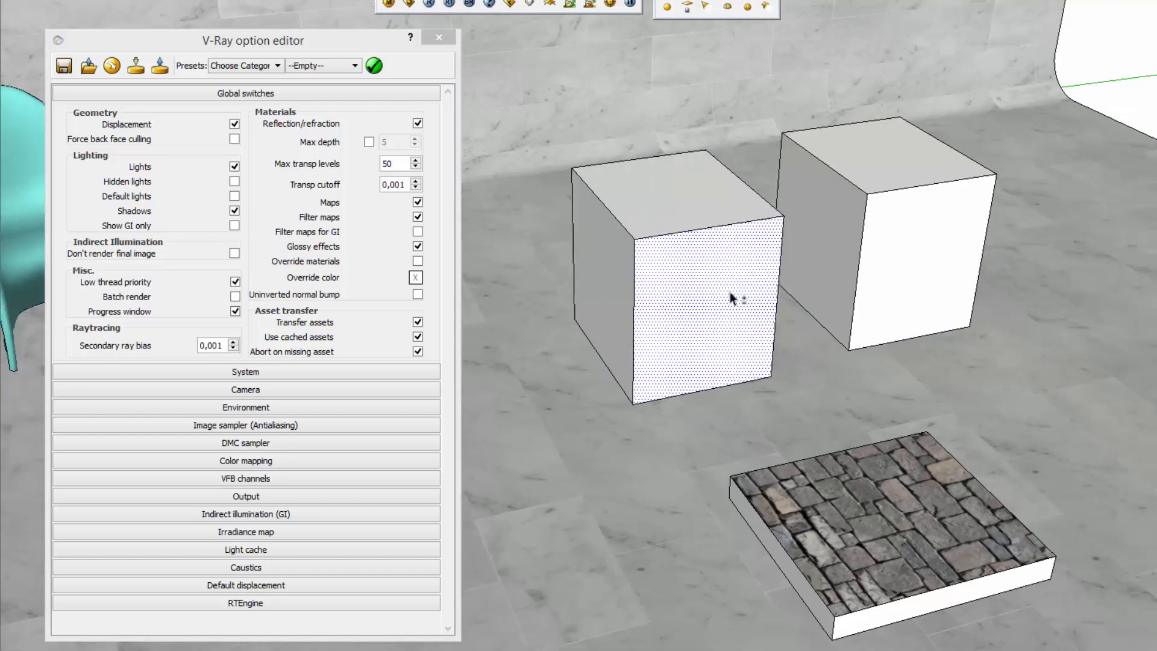
key("Delete")
middle_click_drag(676, 280, 684, 268)
scroll(684, 267, "up", 3)
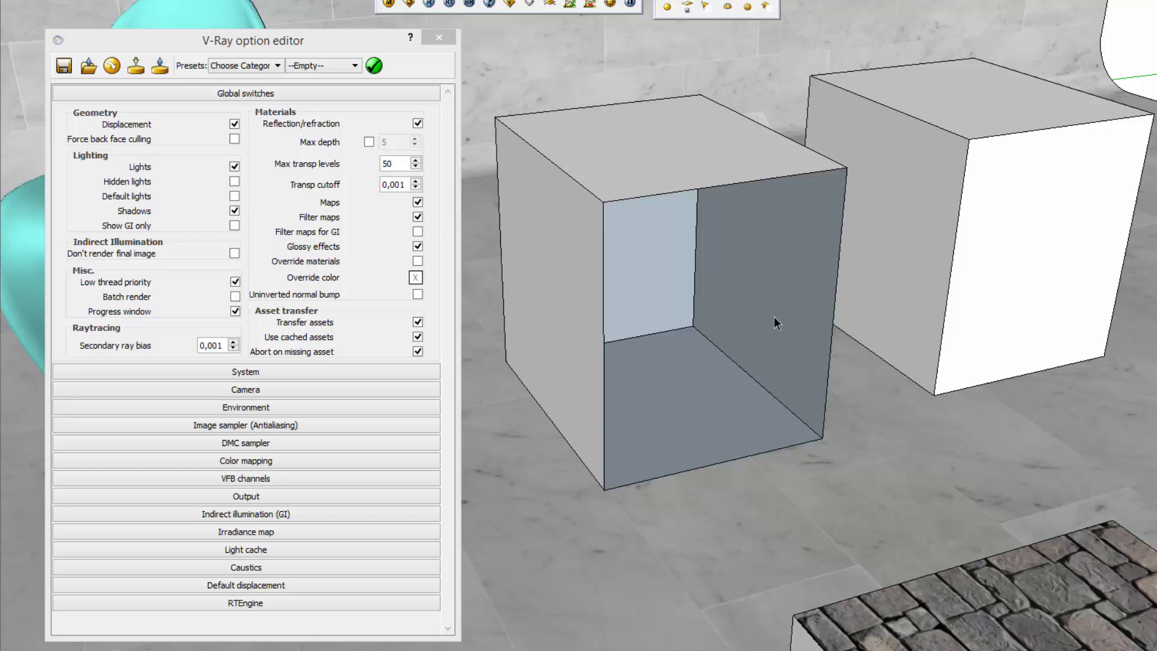
middle_click_drag(758, 251, 850, 295)
Compare the open box's inner and outer faces and sample the material of its back faces
left_click(862, 259)
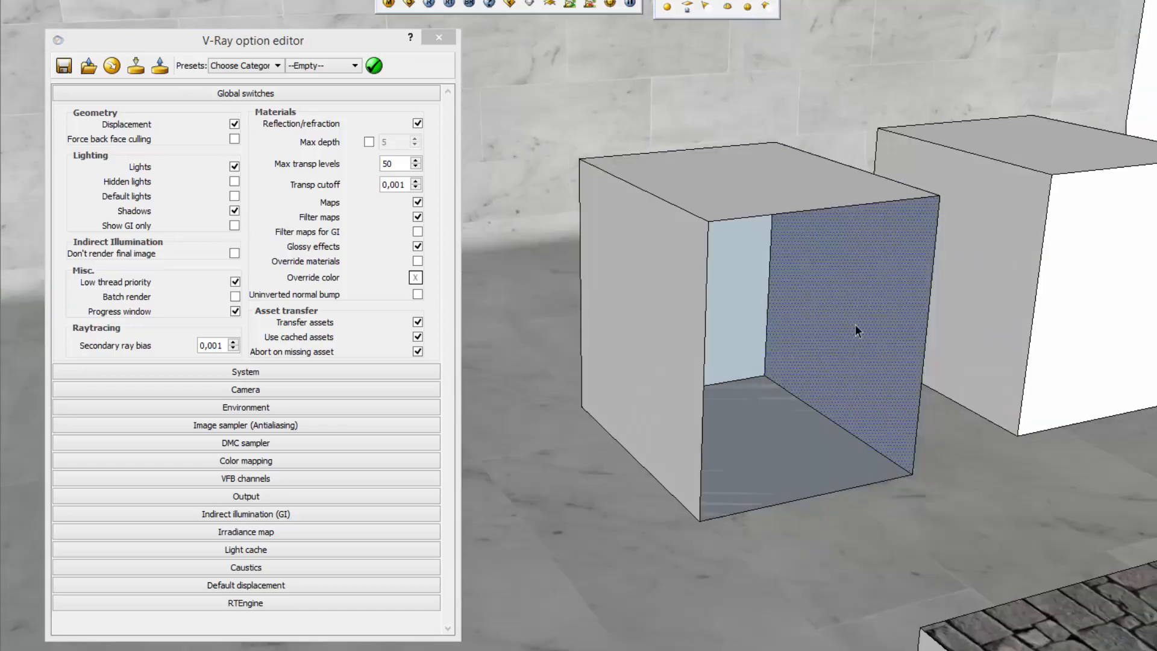
left_click(641, 303)
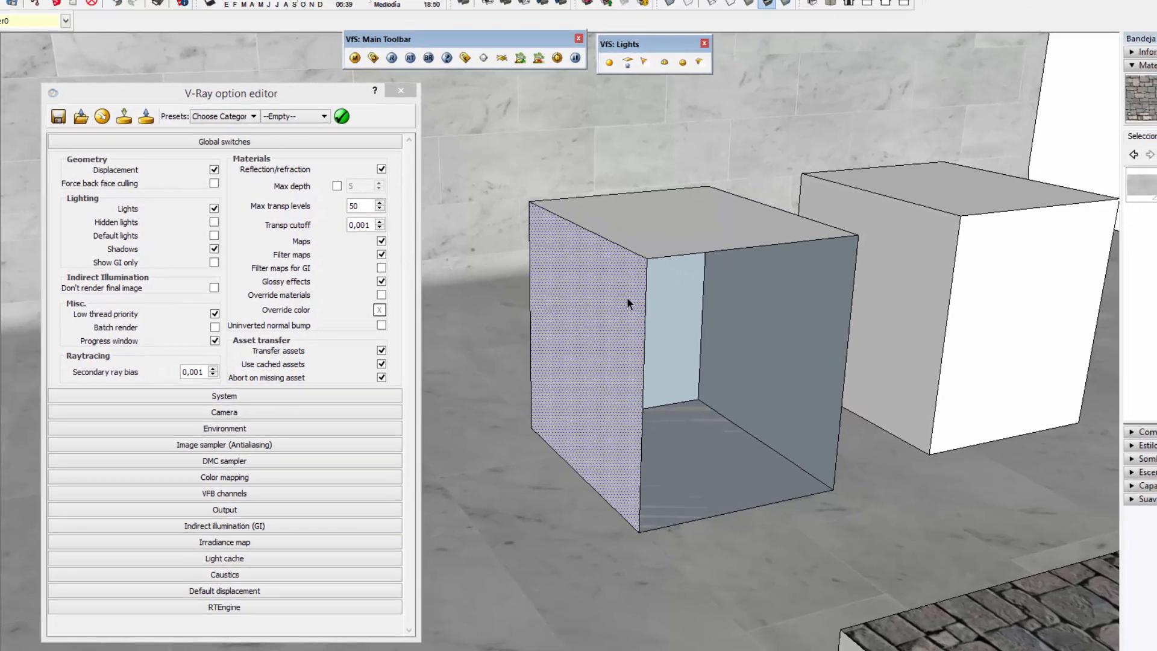
key("b")
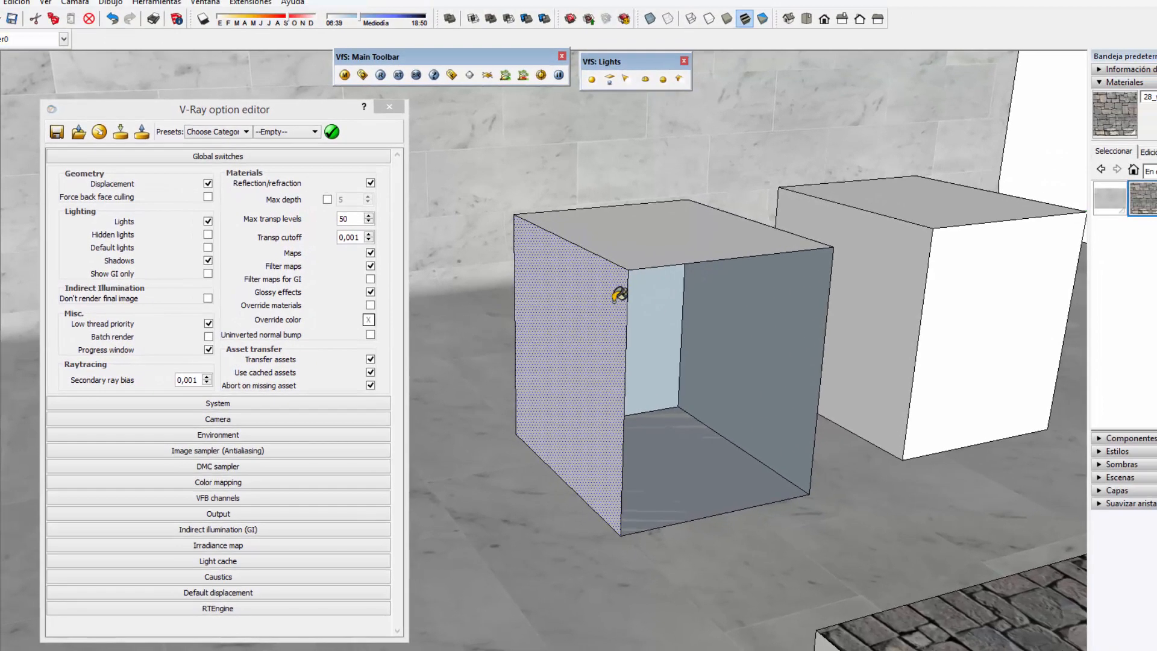
left_click(687, 301, "alt")
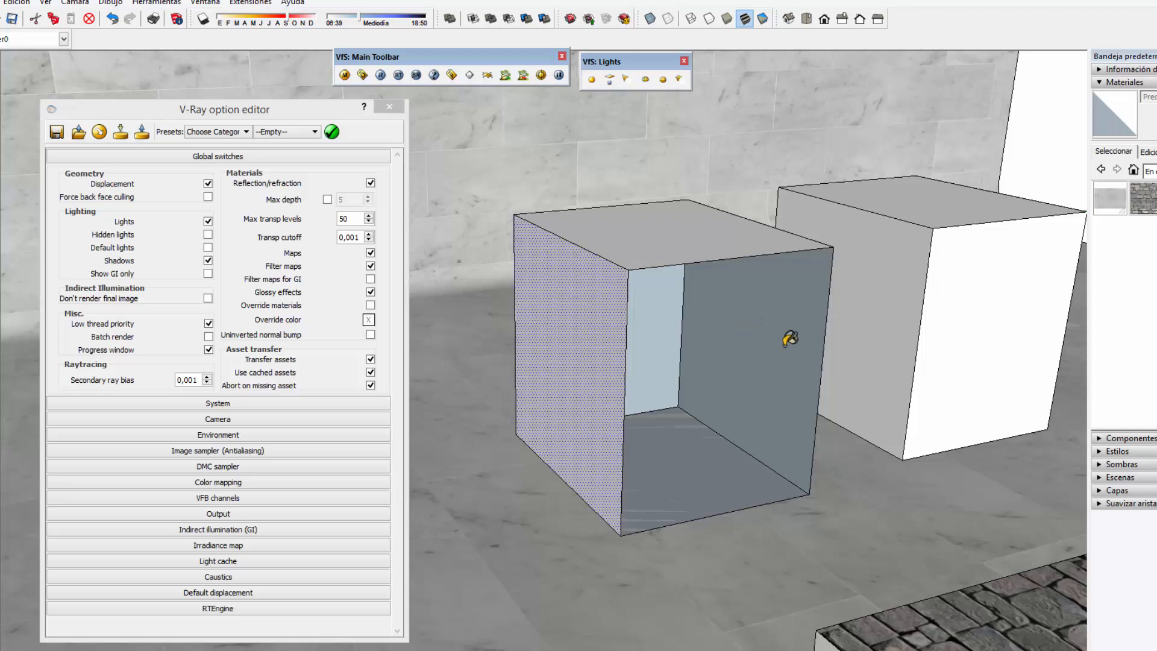
Select all of the closed box and reverse its faces so the back sides point outward
mouse_move(992, 285)
middle_mouse_down()
mouse_move(902, 325)
mouse_move(810, 339)
middle_mouse_up()
middle_click_drag(571, 366, 669, 410)
key("space")
left_click(877, 295)
right_click(882, 287)
triple_click(844, 283)
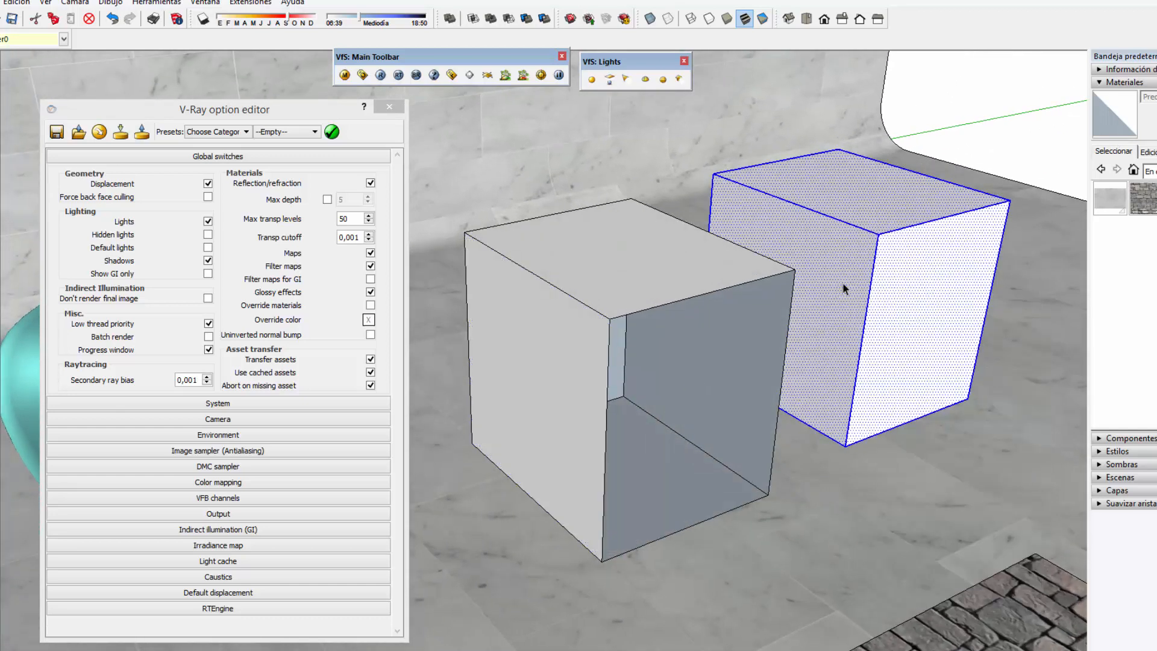
right_click(844, 283)
left_click(895, 435)
scroll(868, 356, "down", 2)
left_click(1021, 201)
middle_click_drag(877, 375, 928, 358)
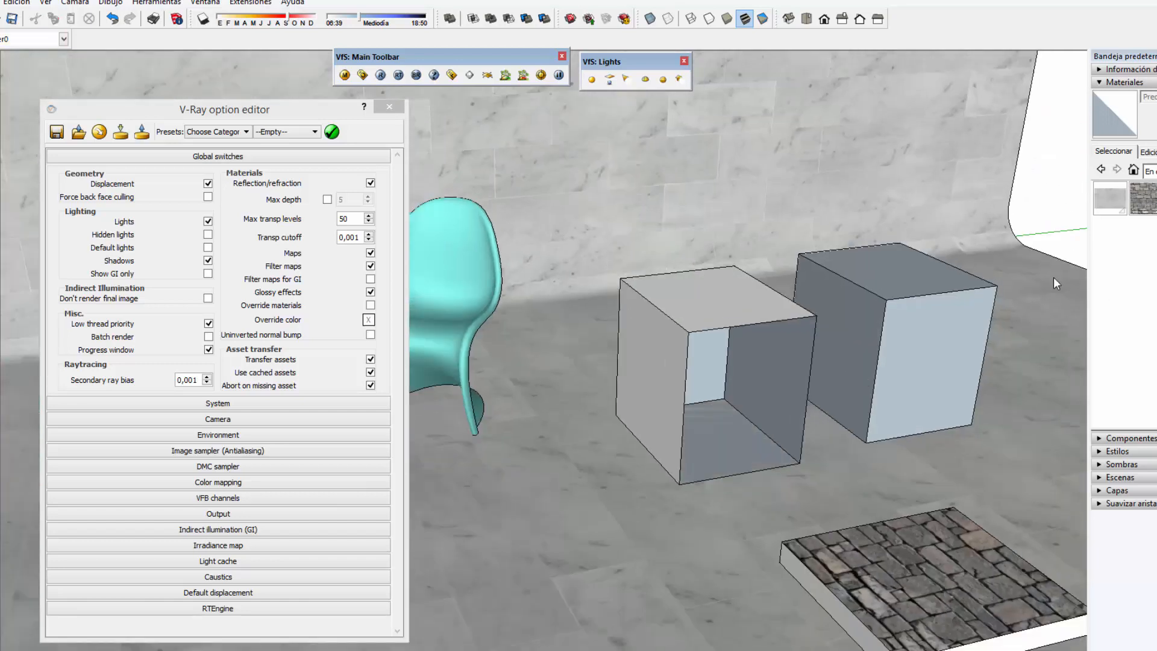
Paint the two visible vertical faces of the closed box with the chair's turquoise material
key("b")
left_click(892, 326)
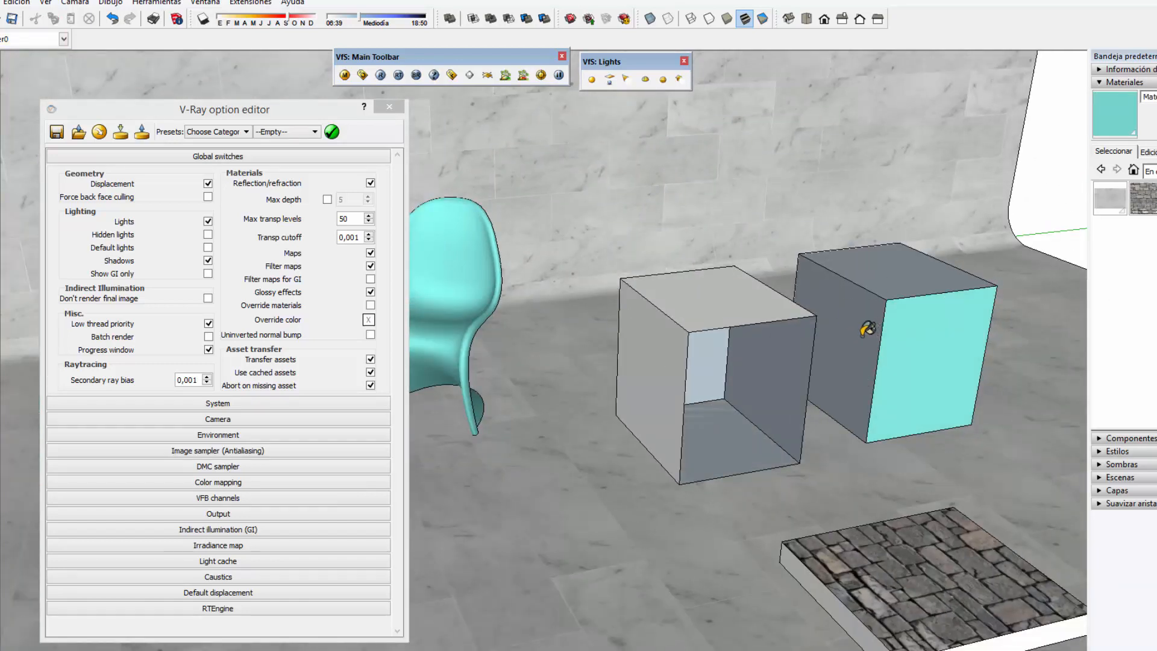
left_click(868, 330)
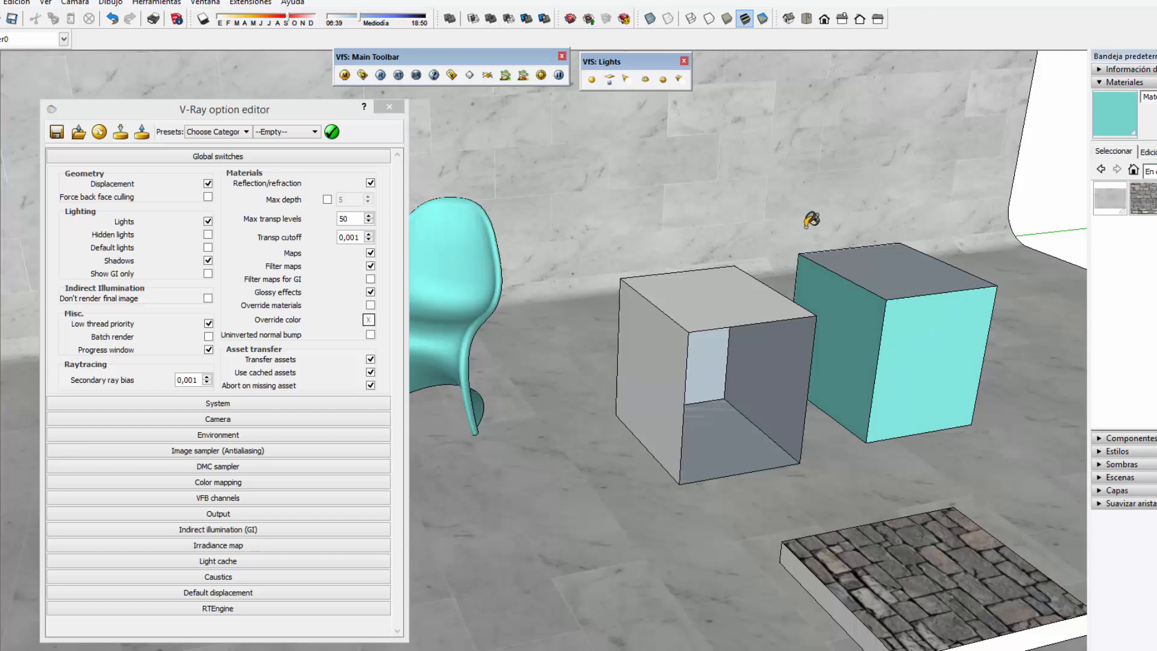
Examine the face orientation of the chairs, boxes and slab in the Monochrome style, and restore the Shaded with textures style
left_click(763, 19)
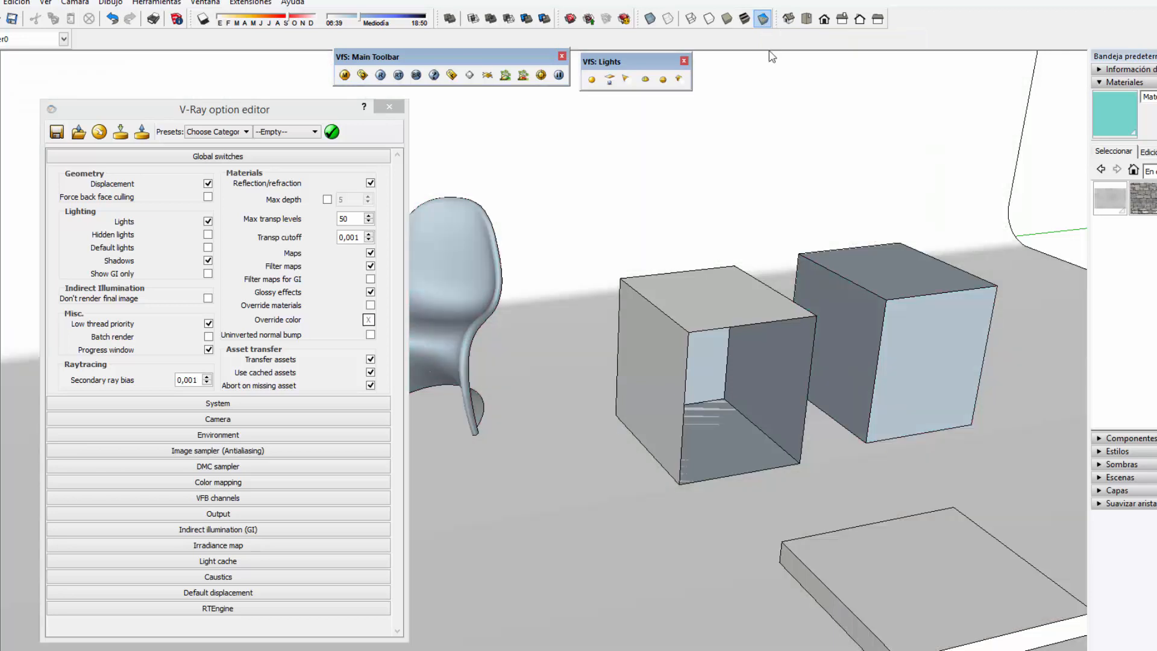
scroll(762, 375, "down", 2)
middle_click_drag(761, 374, 829, 388, "shift")
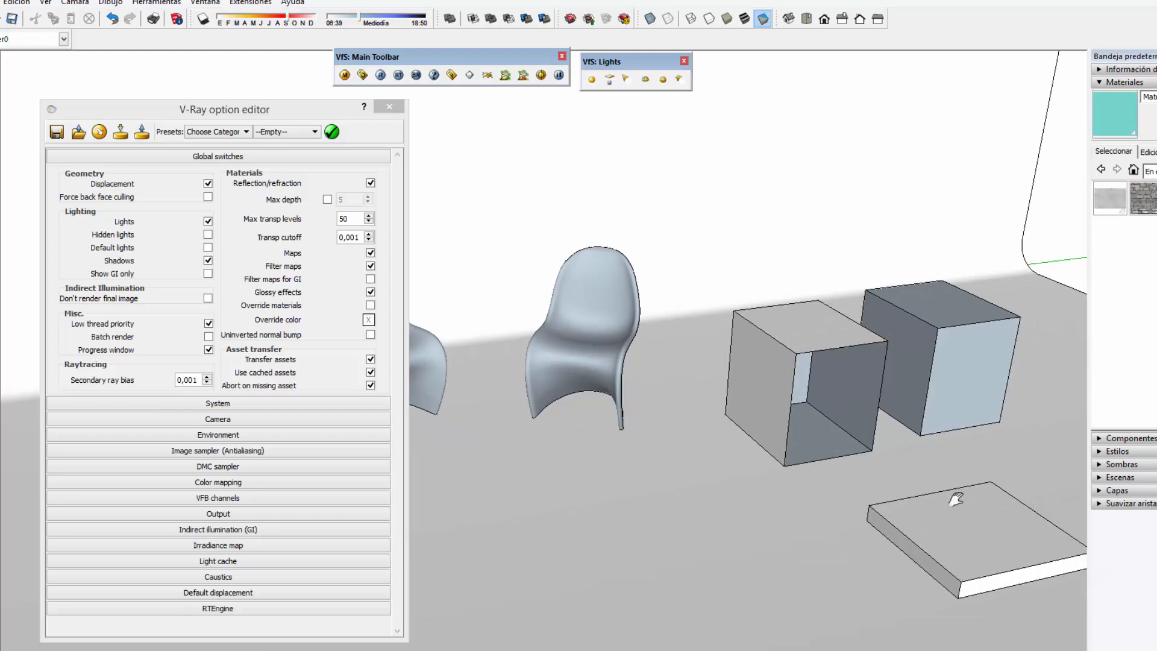
middle_click_drag(955, 499, 801, 476, "shift")
left_click(797, 522)
middle_click_drag(805, 517, 921, 533, "shift")
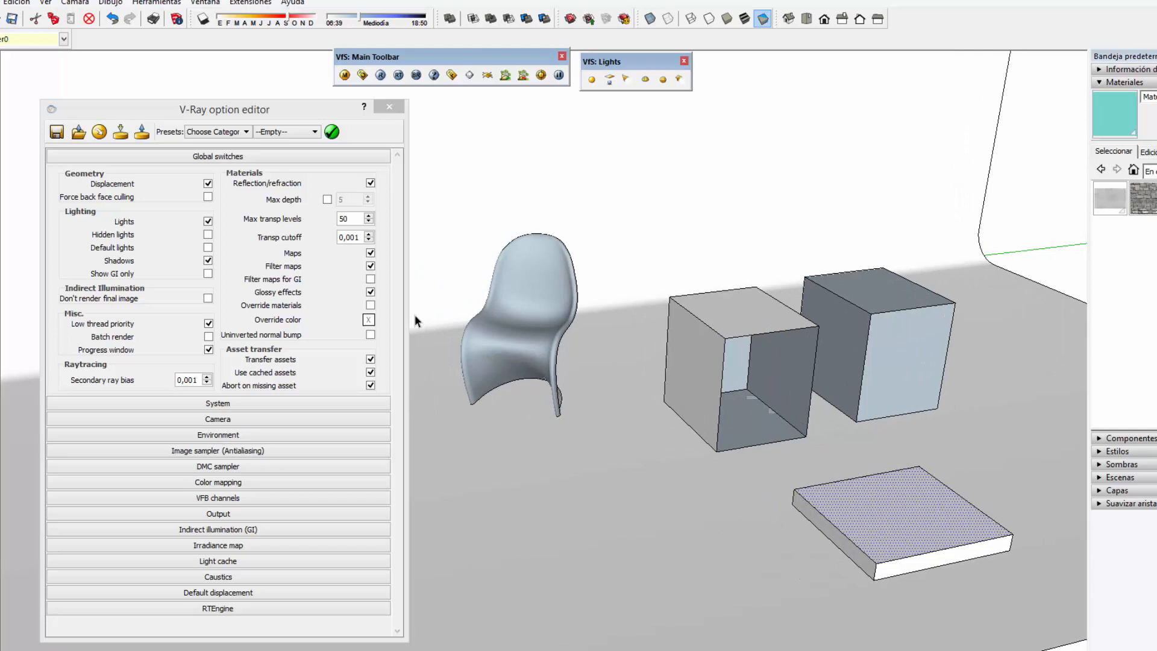
middle_click_drag(633, 383, 844, 422, "shift")
middle_click_drag(575, 452, 783, 512)
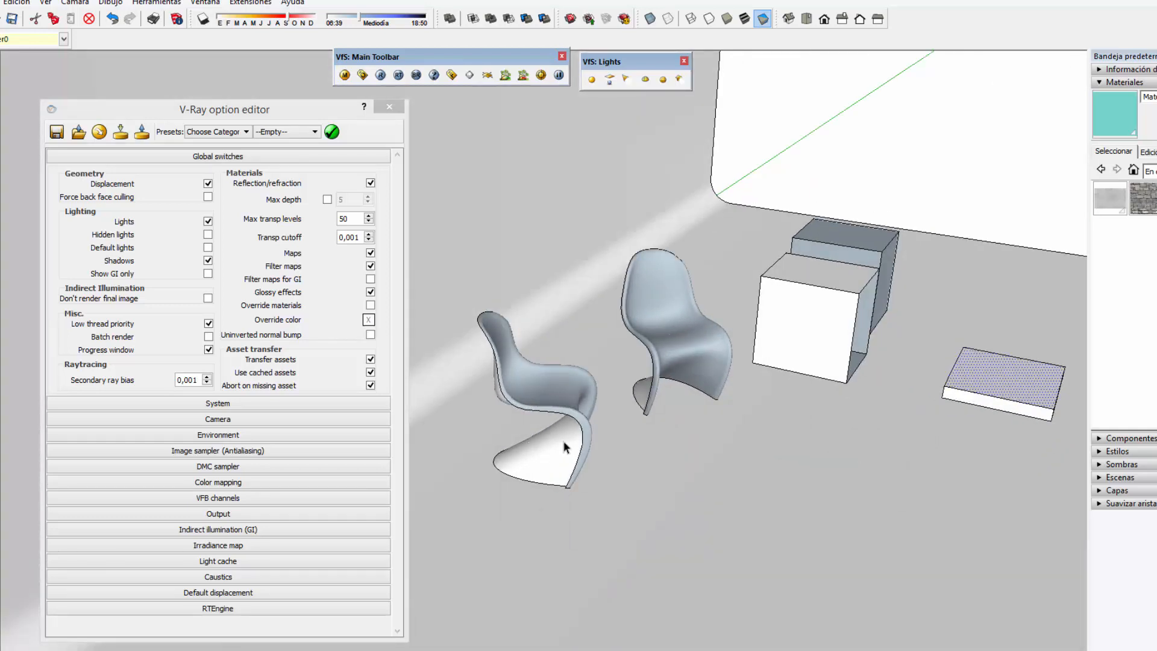
middle_click_drag(783, 452, 752, 436)
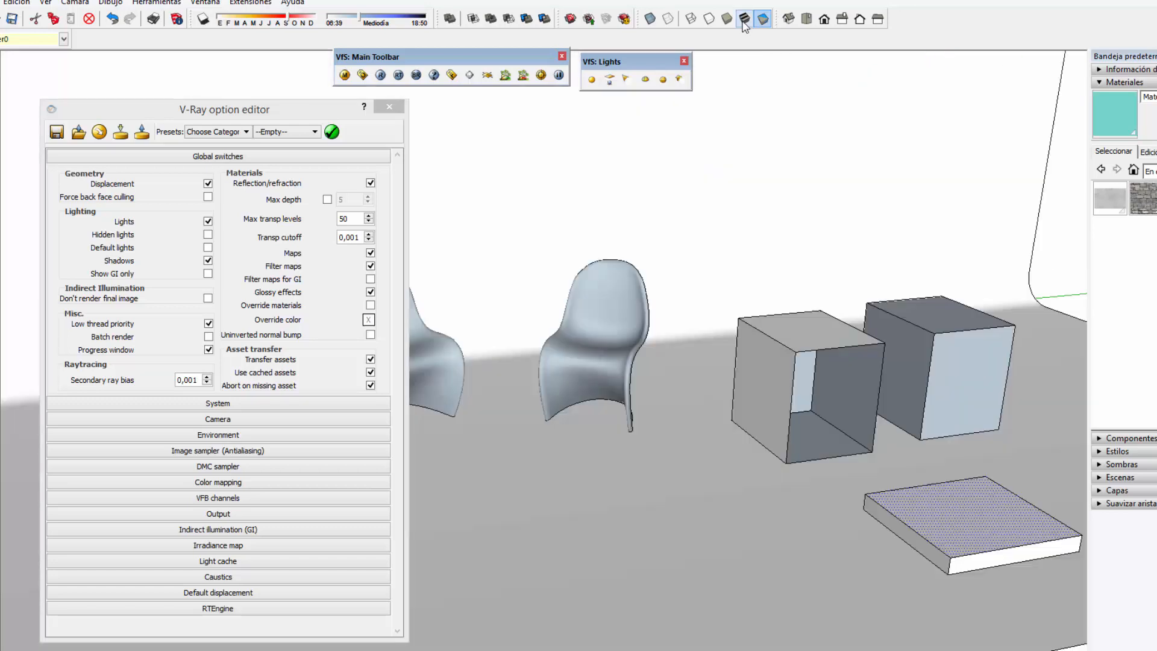
left_click(745, 19)
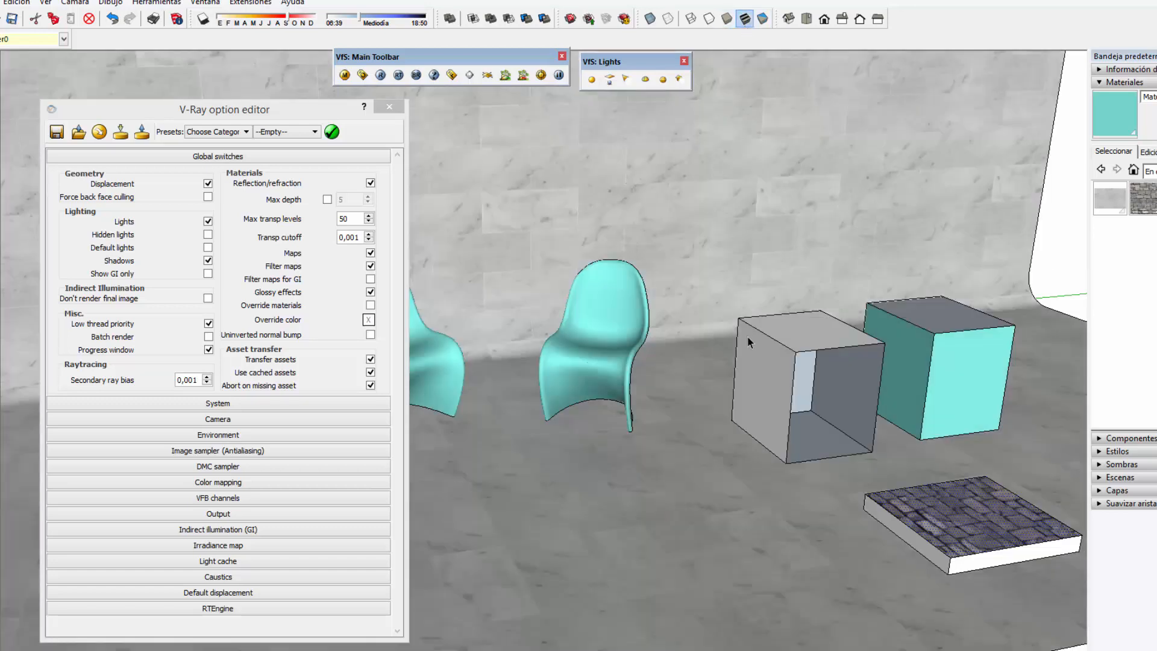
Turn on Force back face culling and render the chairs and boxes in V-Ray
middle_click_drag(773, 362, 669, 356, "shift")
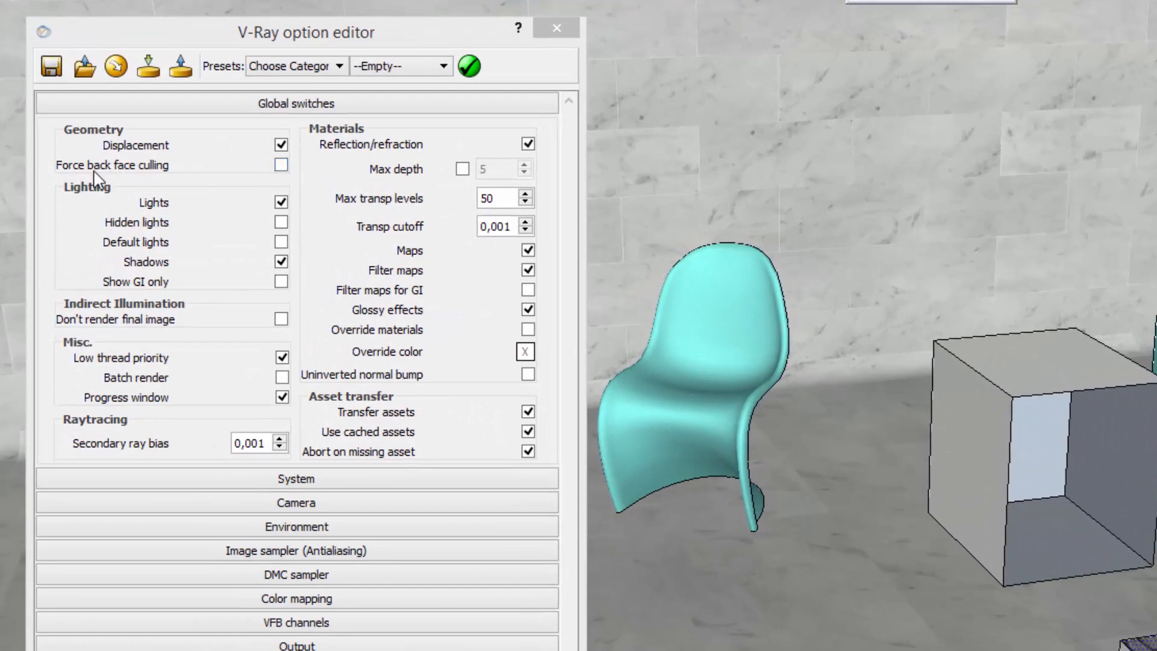
left_click(281, 165)
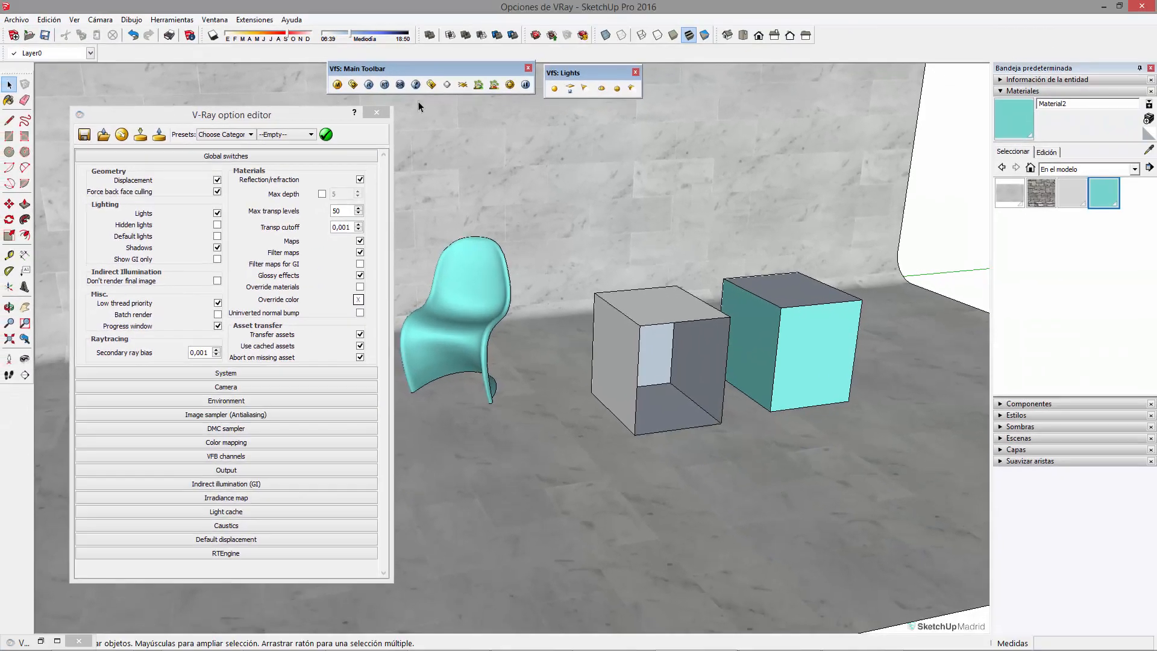
left_click(370, 85)
left_click_drag(505, 103, 407, 106)
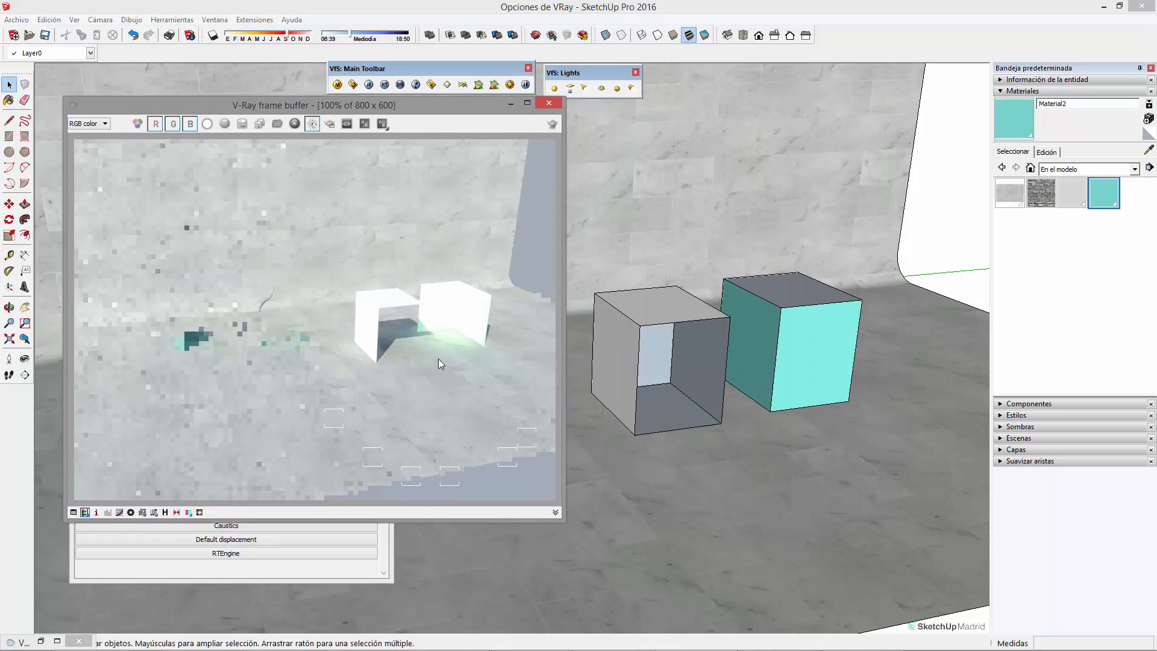
Switch to the Monochrome style and compare the face orientation of the boxes and chairs with the render
left_click(707, 335)
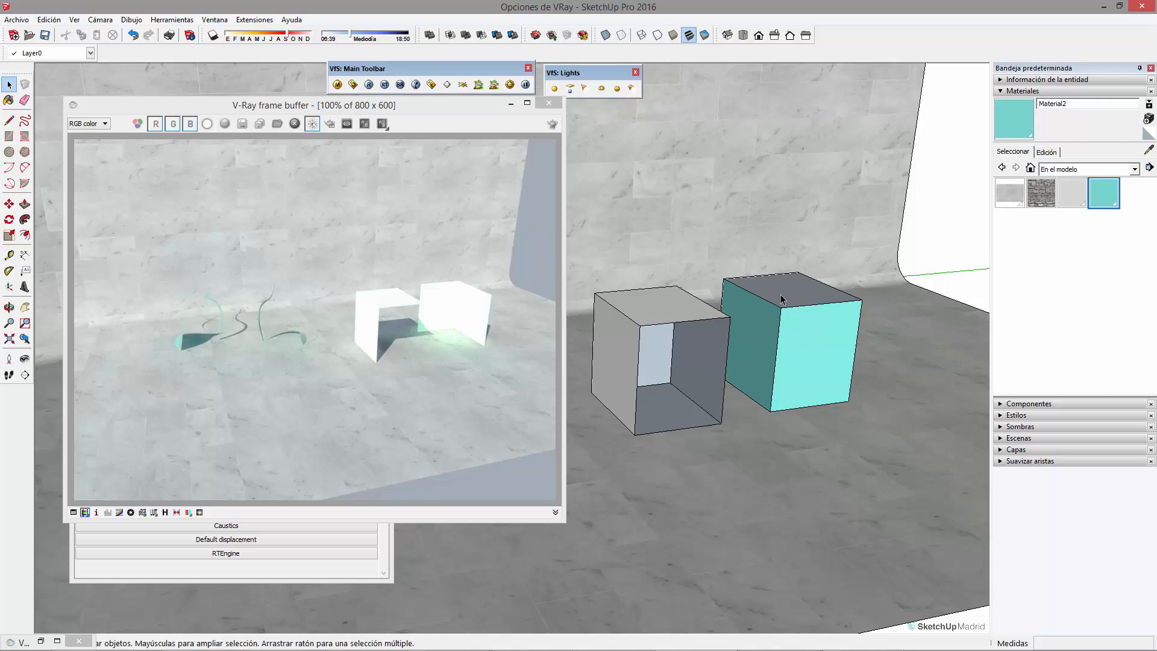
left_click(705, 35)
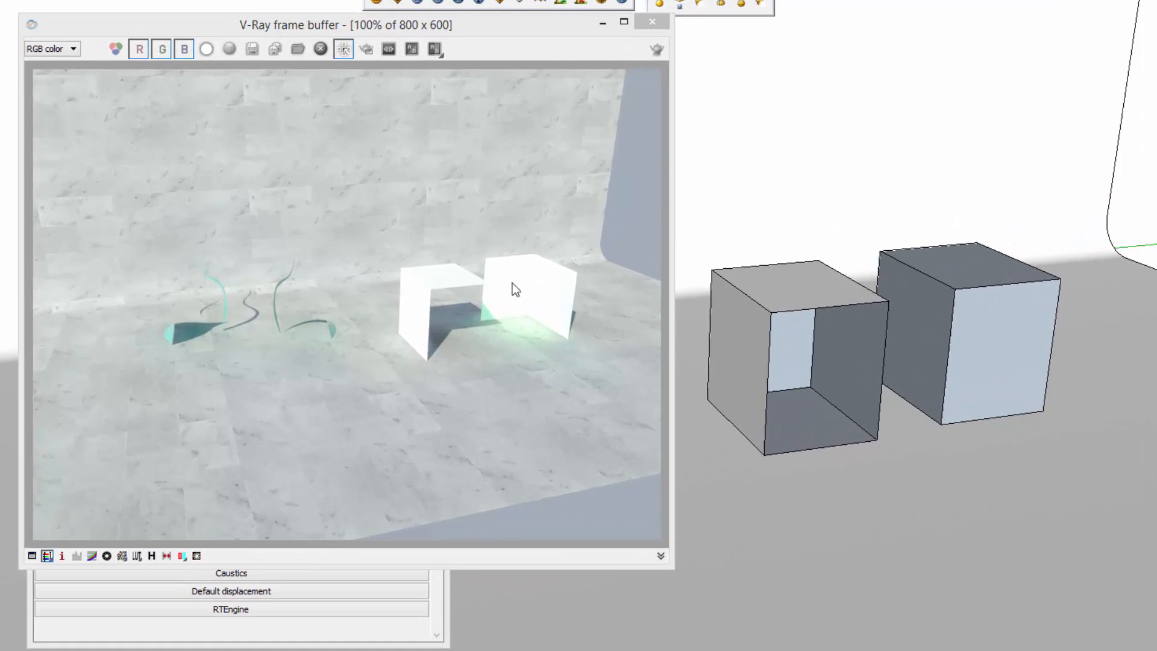
middle_click_drag(821, 306, 1152, 311, "shift")
middle_click_drag(768, 309, 825, 313, "shift")
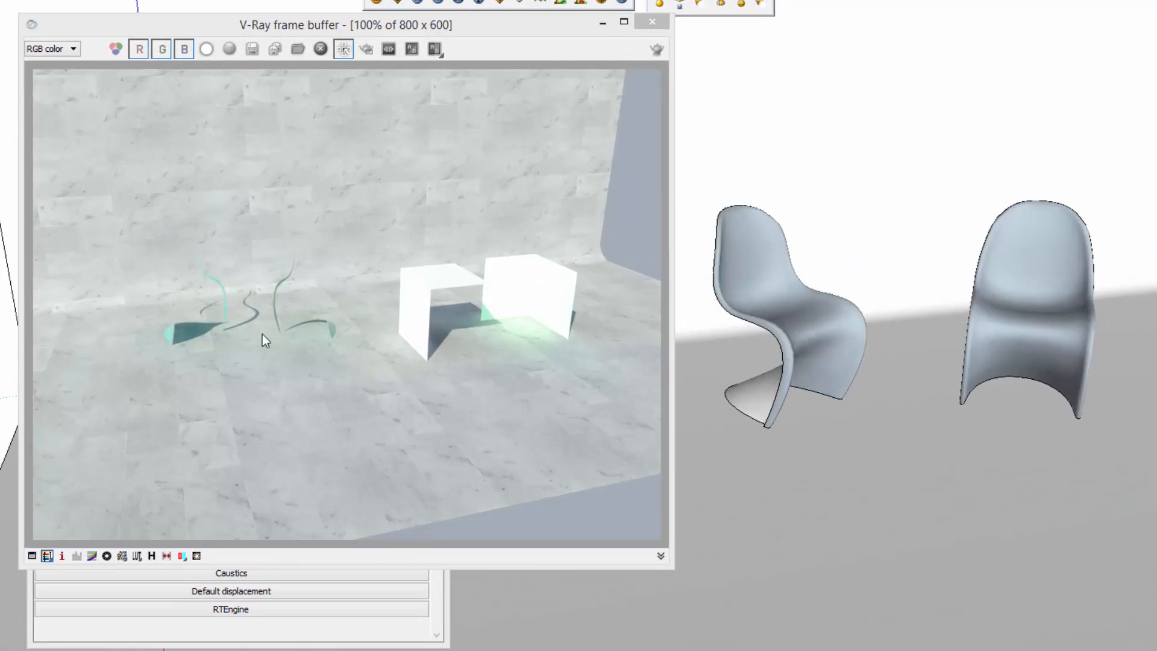
mouse_move(786, 397)
middle_mouse_down()
mouse_move(922, 413)
mouse_move(729, 414)
mouse_move(903, 413)
middle_mouse_up()
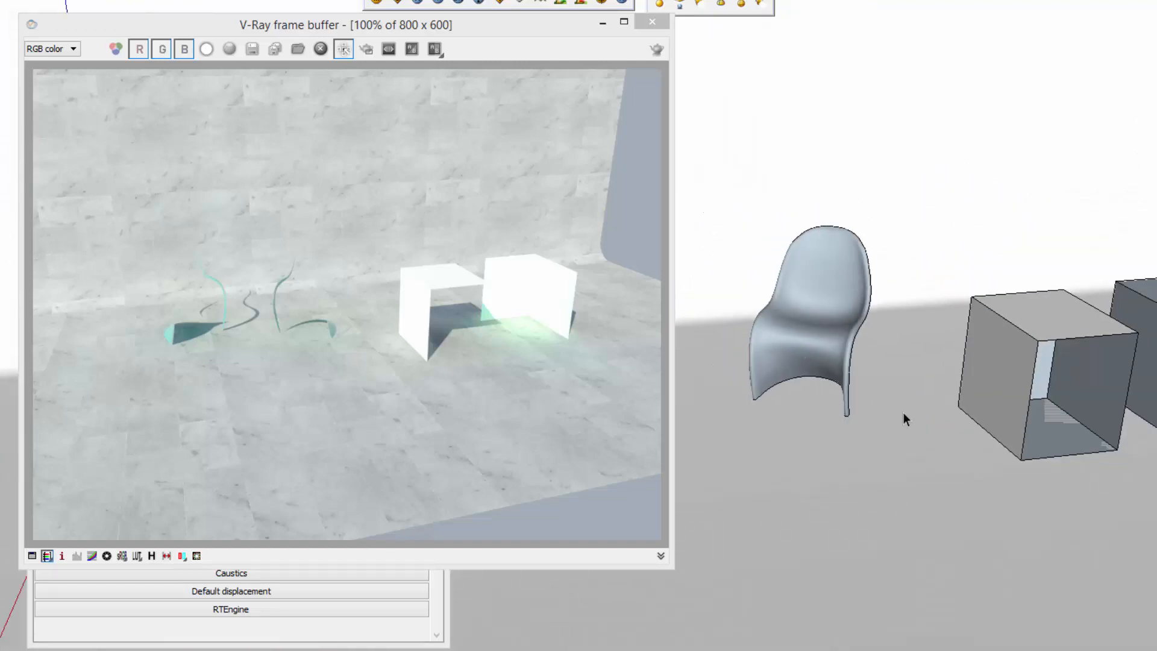
scroll(903, 413, "down", 3)
middle_click_drag(915, 352, 879, 412, "shift")
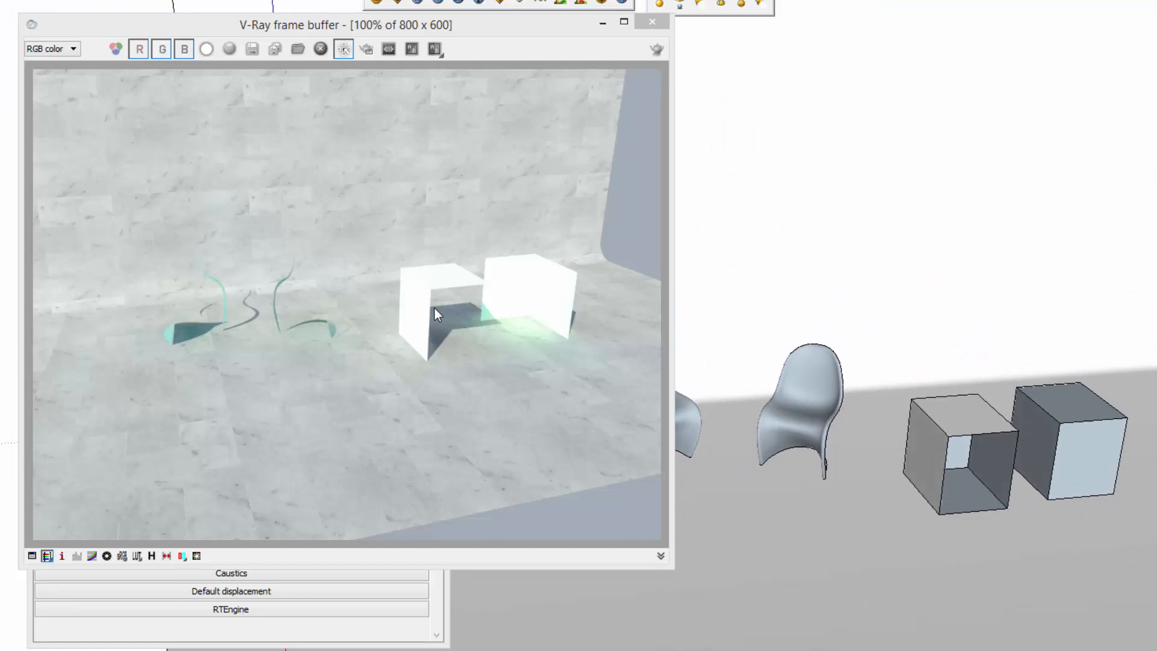
Close the V-Ray frame buffer and turn off Force back face culling
left_click_drag(539, 27, 985, 78)
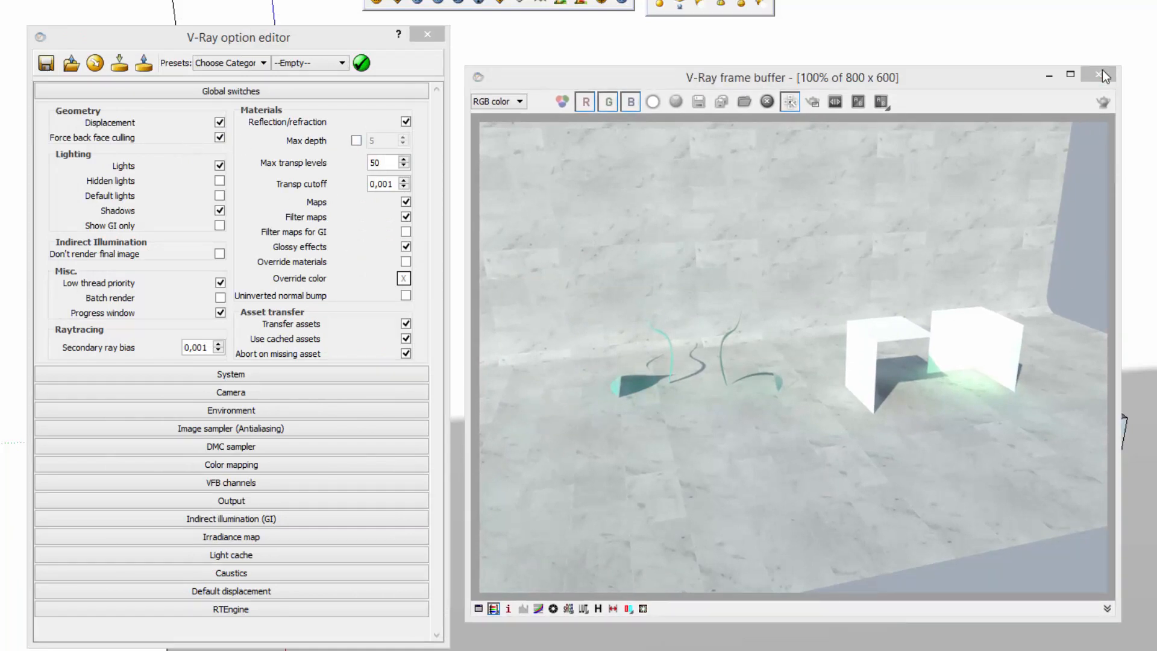
left_click(1099, 74)
scroll(975, 305, "up", 4)
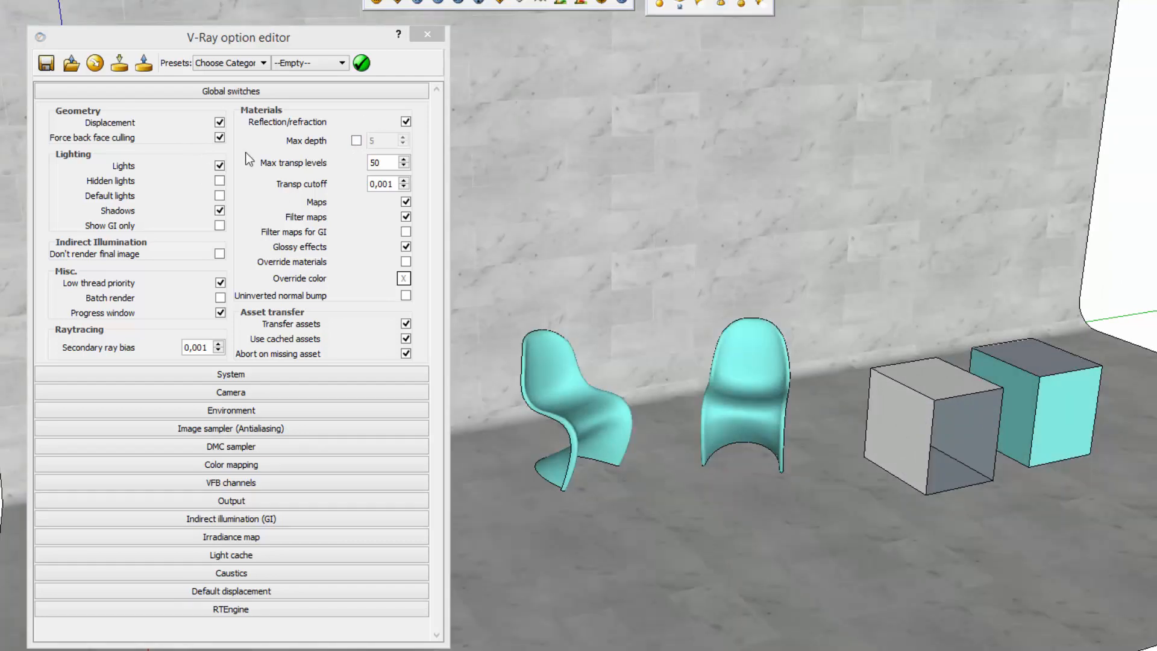
left_click(220, 138)
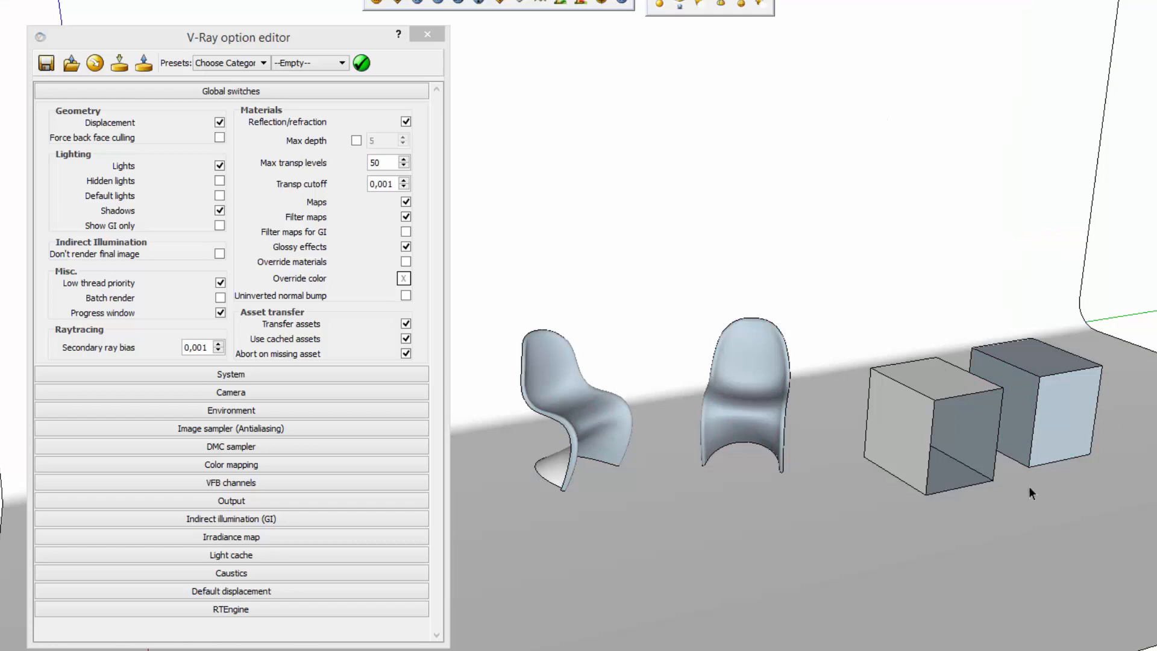
Select the whole closed box and reverse its faces so the front sides point outward
left_click(916, 425)
scroll(919, 425, "up", 3)
middle_click_drag(955, 441, 681, 445, "shift")
triple_click(887, 381)
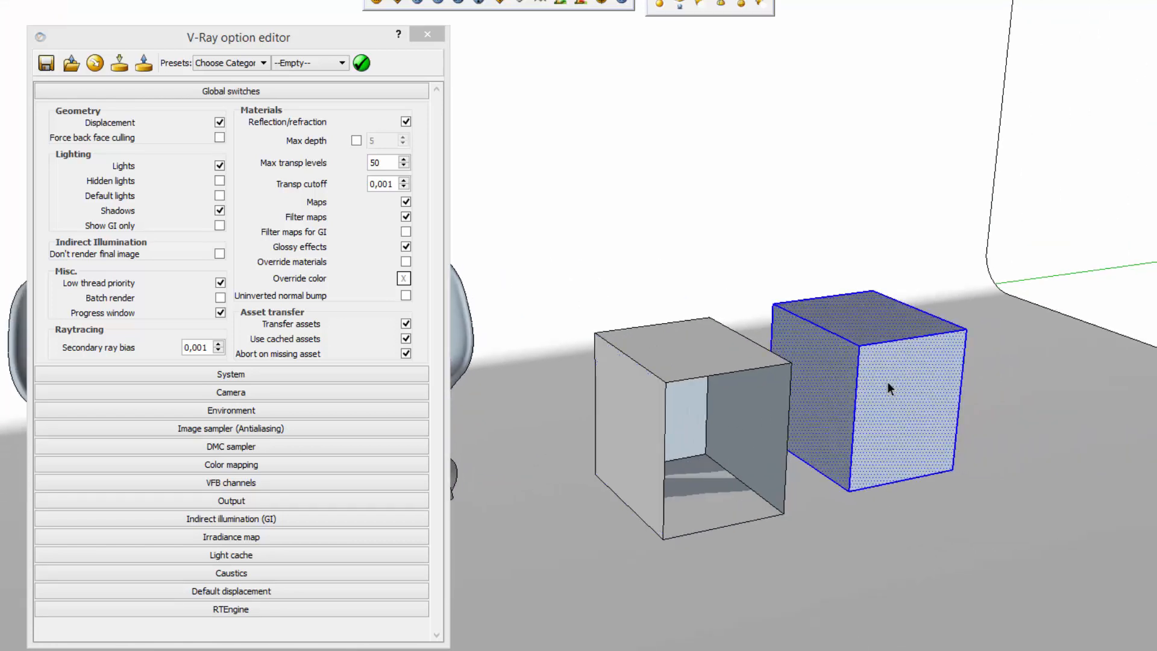
right_click(887, 382)
left_click(957, 180)
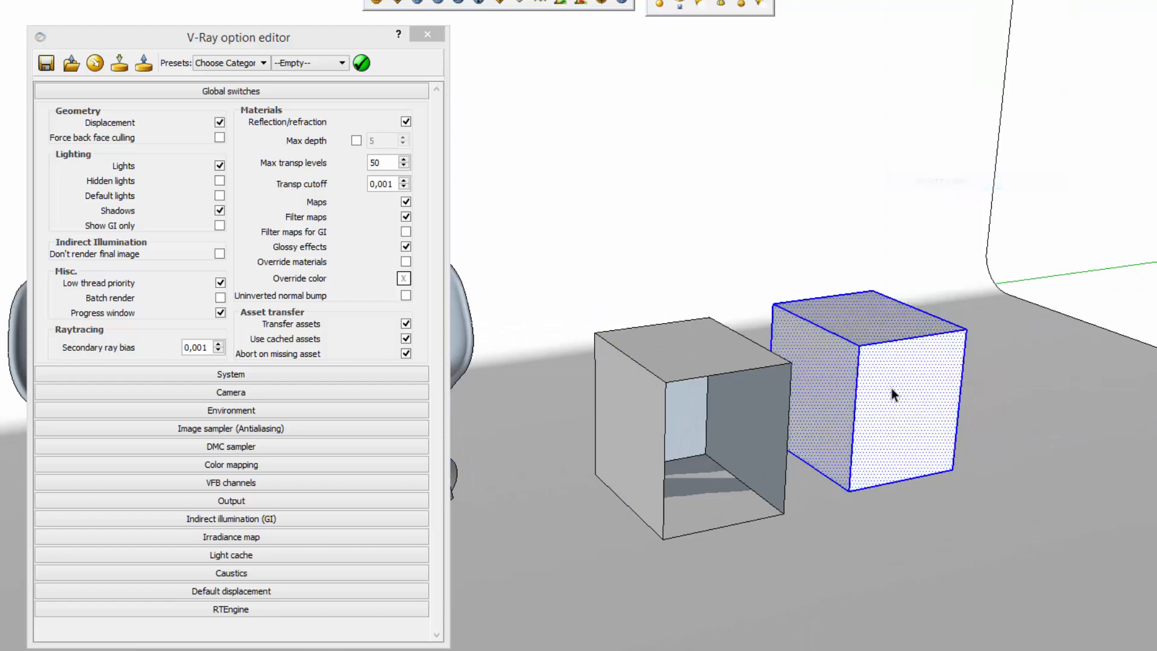
Open the chair nearest the boxes for editing, reverse the faces of one half of it, and leave the group
middle_click_drag(809, 394, 1111, 350, "shift")
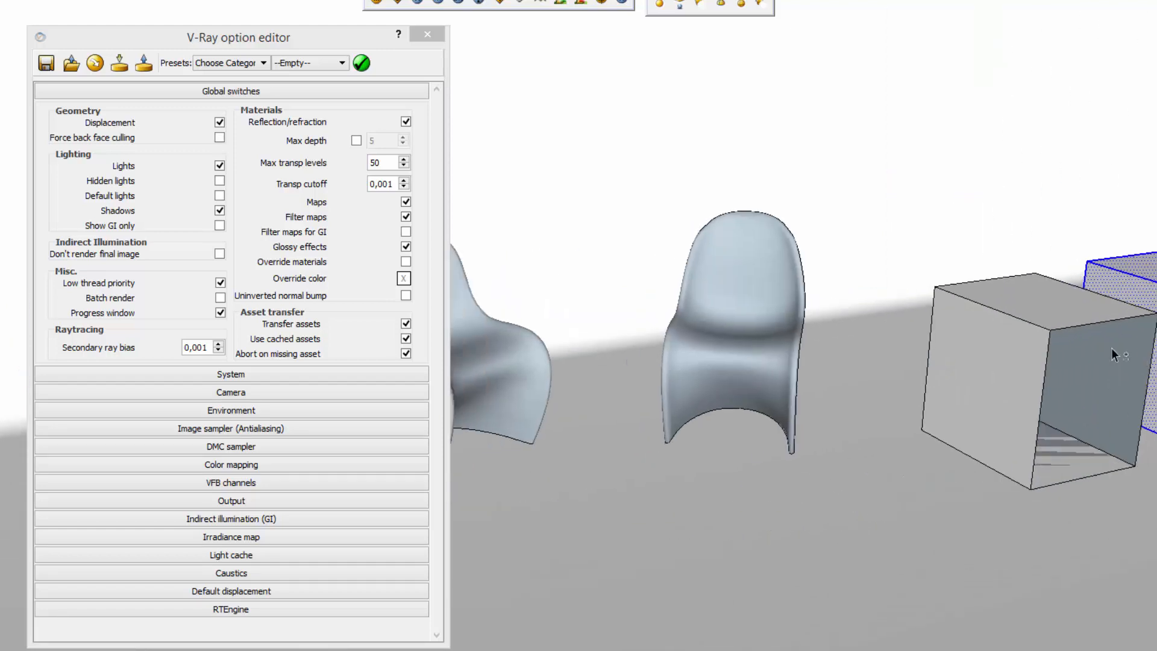
middle_click_drag(1005, 356, 801, 382, "shift")
left_click(530, 337)
double_click(543, 324)
left_click(529, 333)
right_click(529, 335)
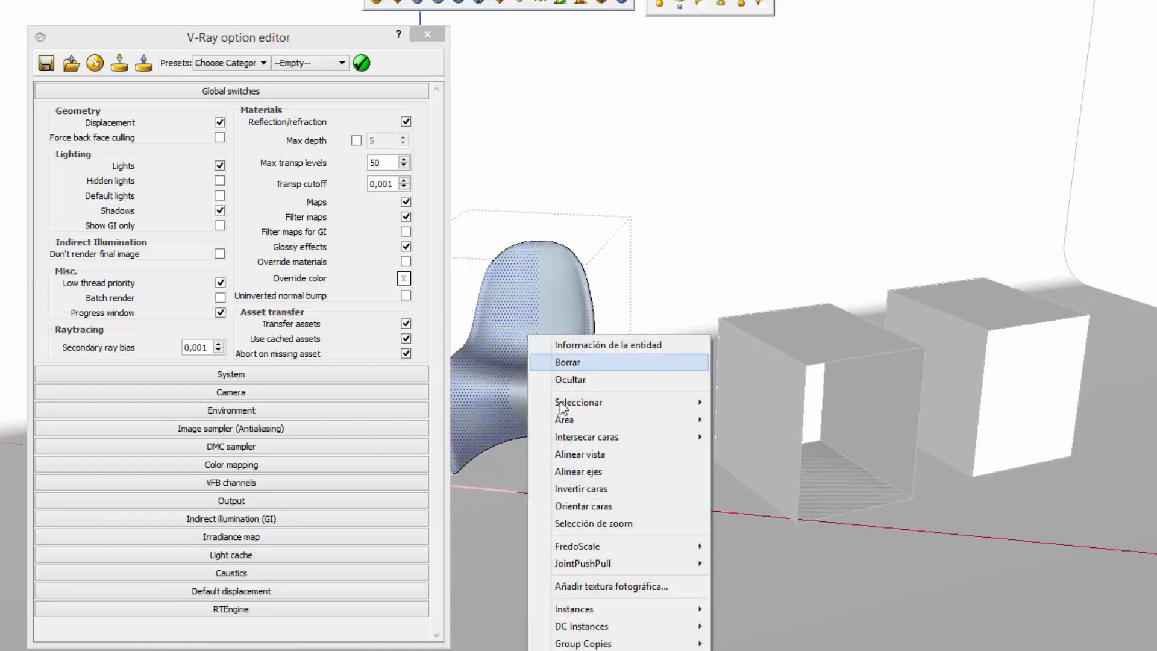
left_click(663, 490)
middle_click_drag(663, 490, 685, 375)
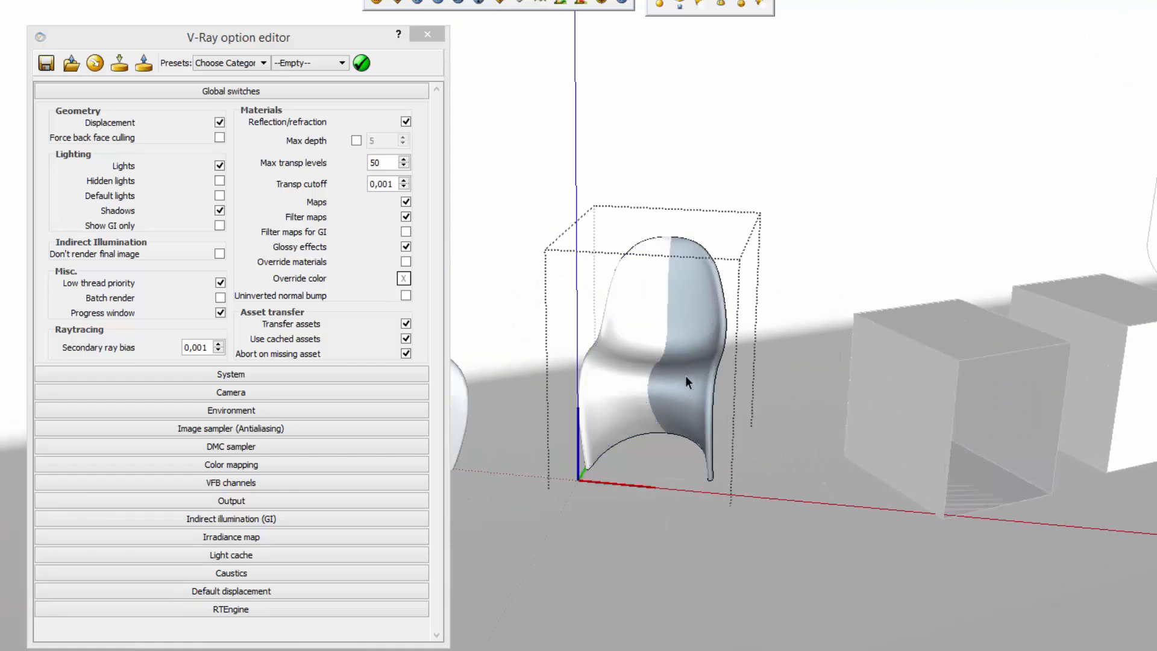
left_click(777, 347)
middle_click_drag(777, 347, 759, 362)
middle_click_drag(958, 398, 1041, 369, "shift")
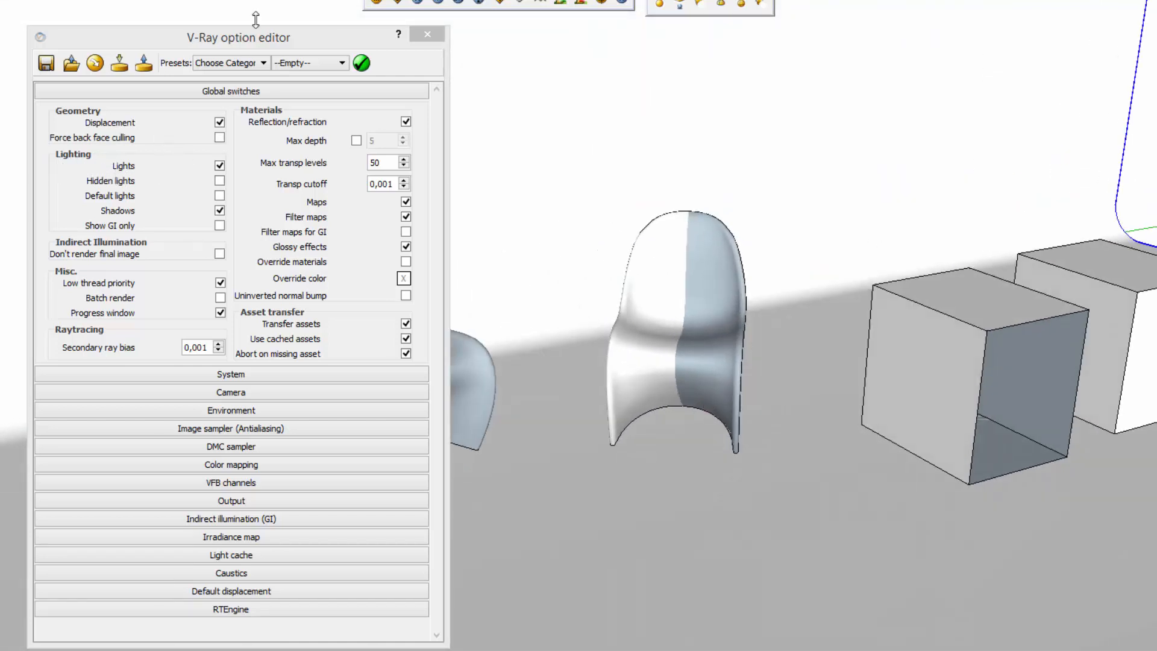
Reposition the V-Ray option editor and arrange the floating V-Ray main and lights toolbars beside each other
left_click_drag(263, 39, 251, 39)
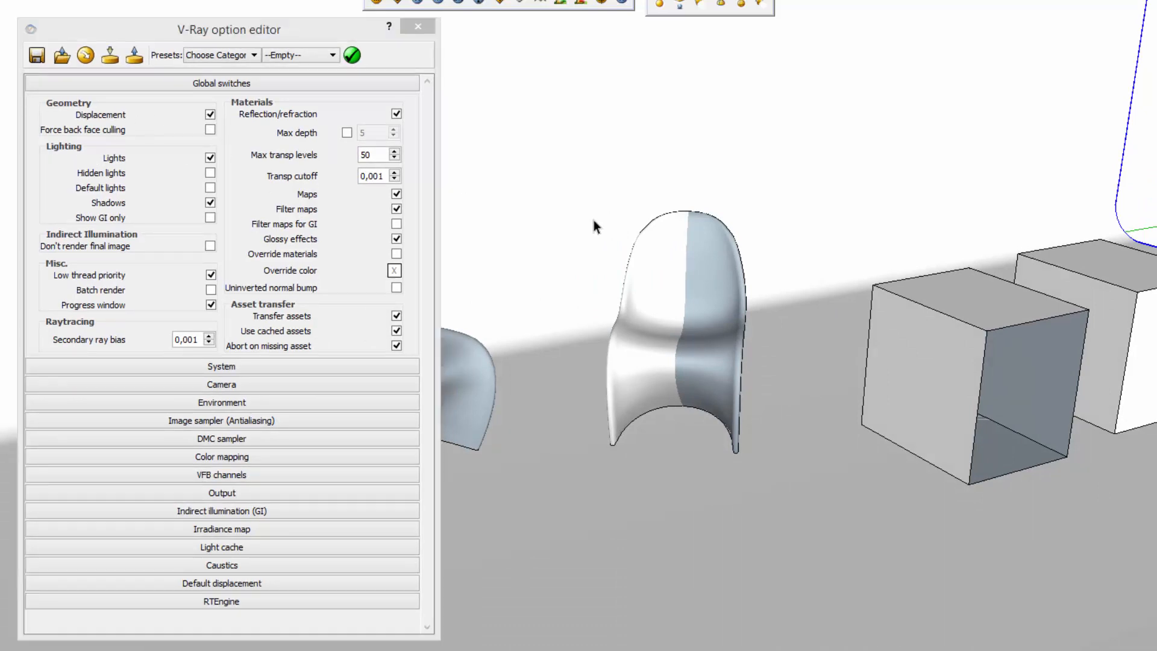
middle_click_drag(683, 275, 718, 278, "shift")
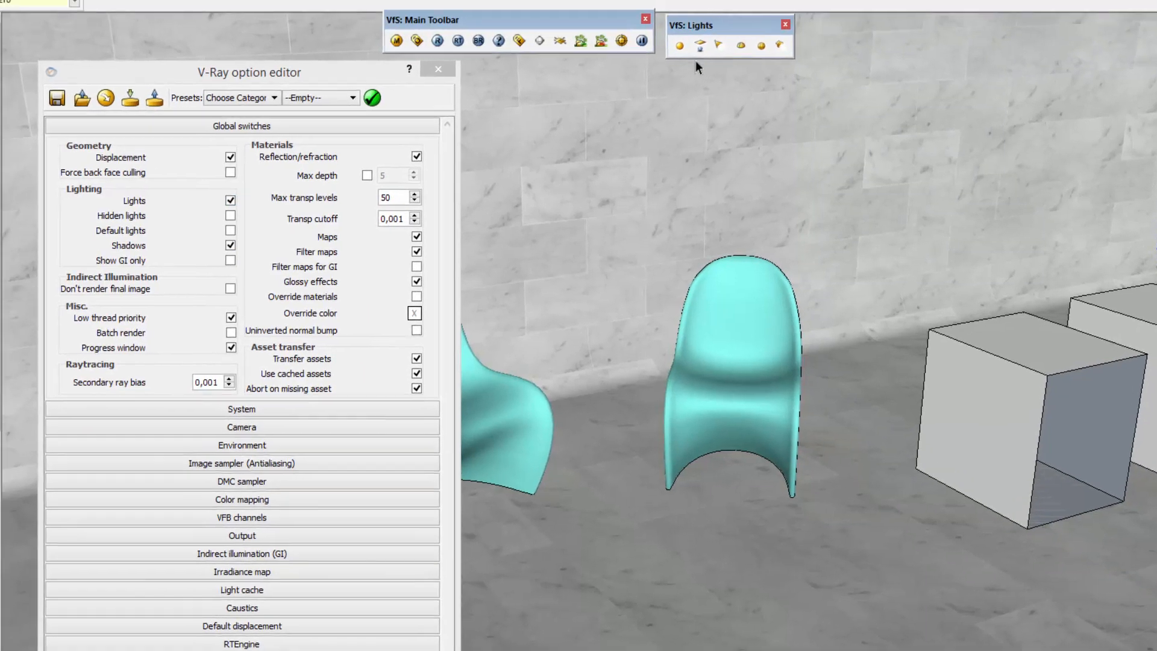
left_click_drag(697, 26, 756, 27)
left_click_drag(581, 22, 647, 59)
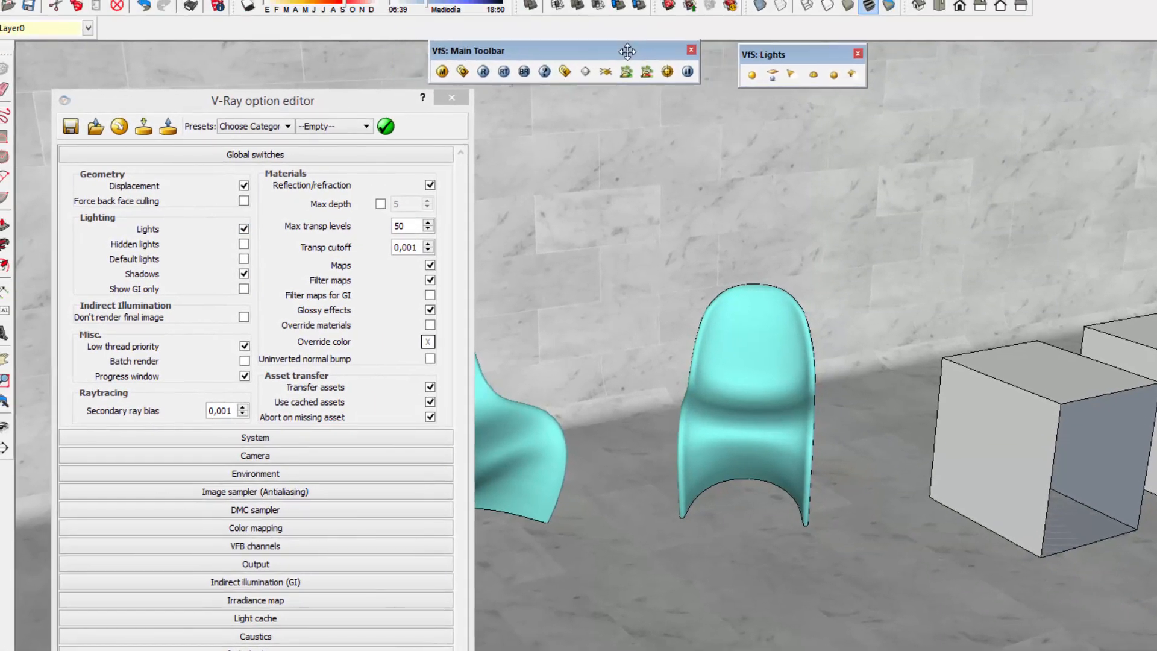
left_click_drag(759, 55, 752, 60)
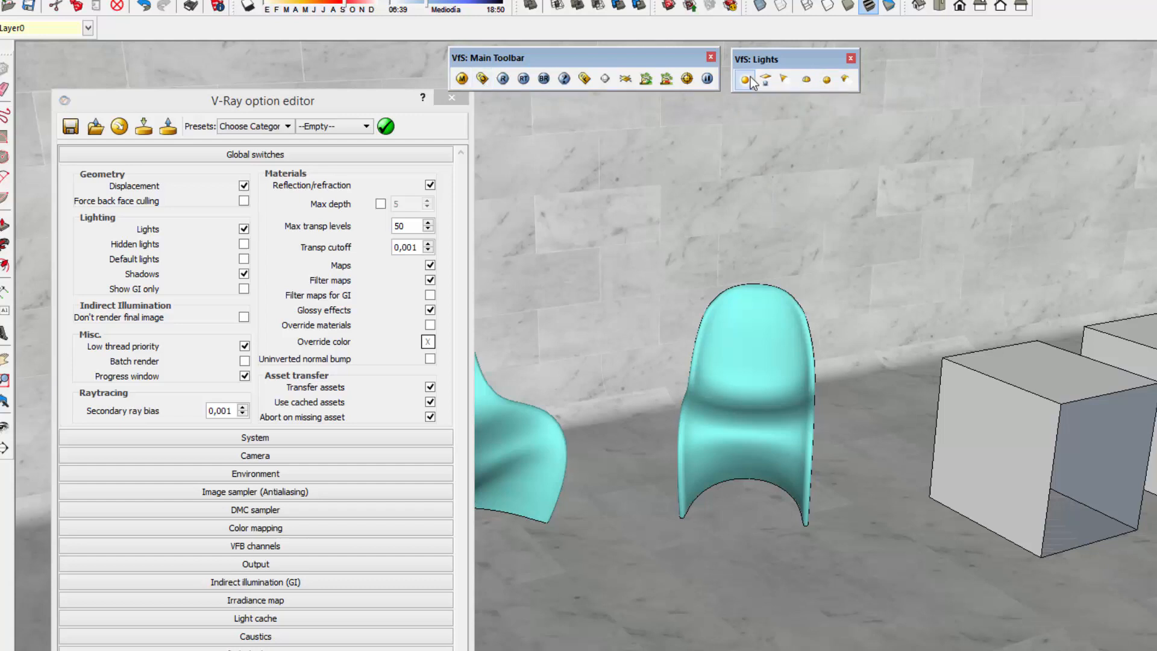
left_click_drag(750, 66, 831, 68)
left_click_drag(638, 58, 714, 56)
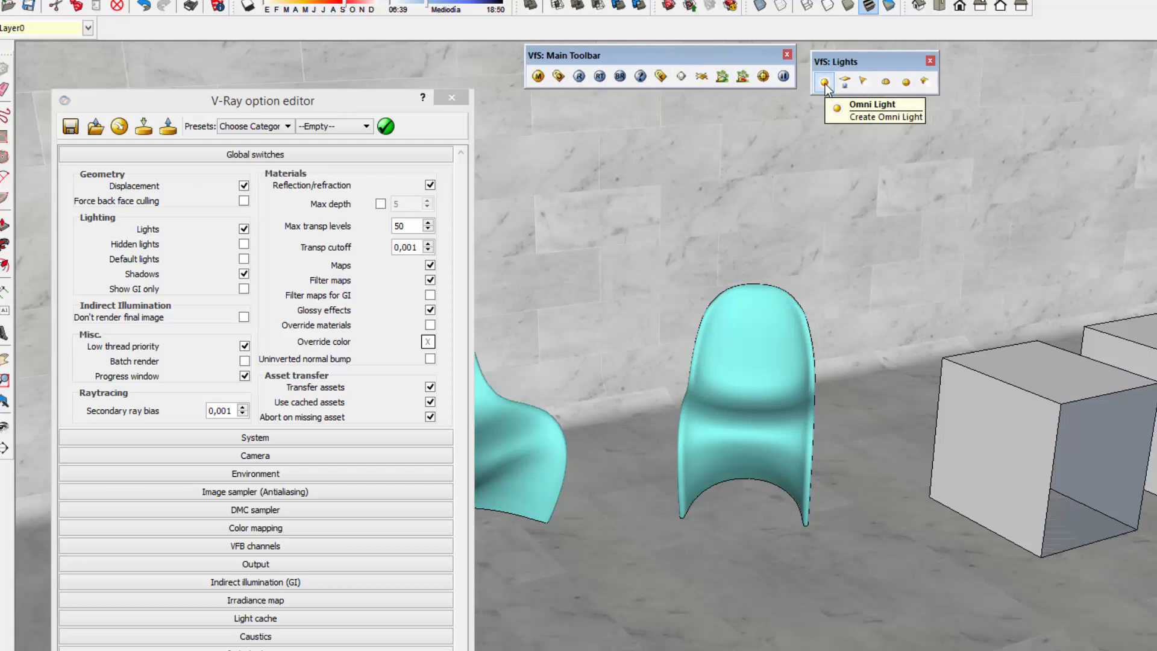
Place a V-Ray sphere light on the floor in front of the chair and raise it above the ground
left_click(906, 84)
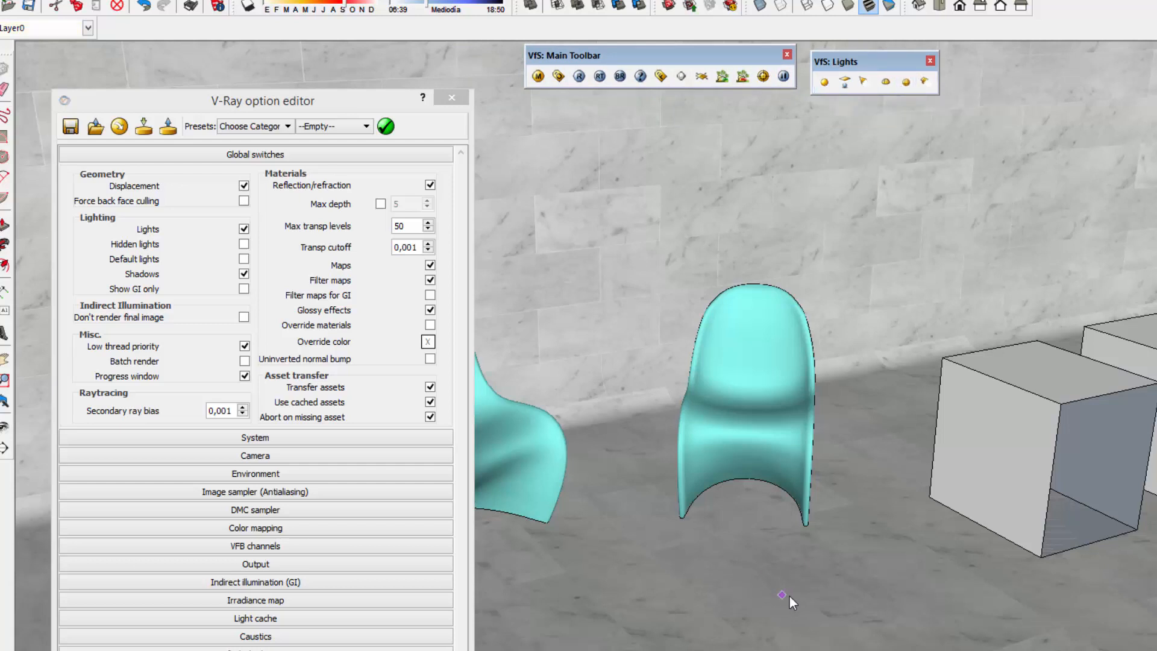
left_click(814, 598)
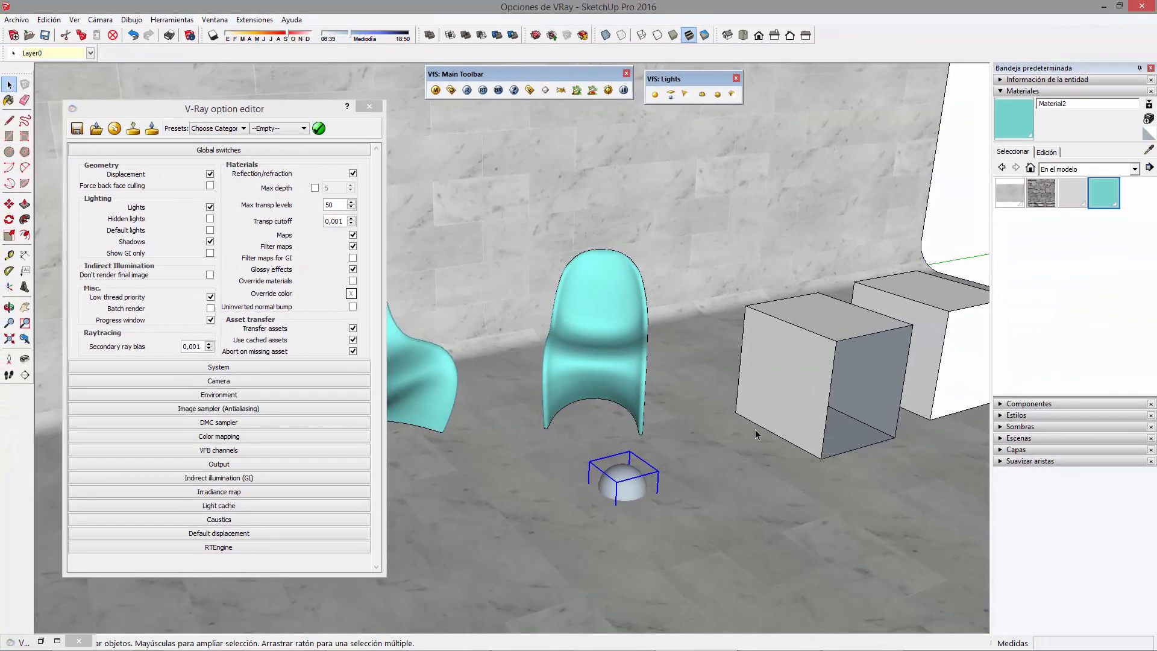
key("m")
left_click(782, 415)
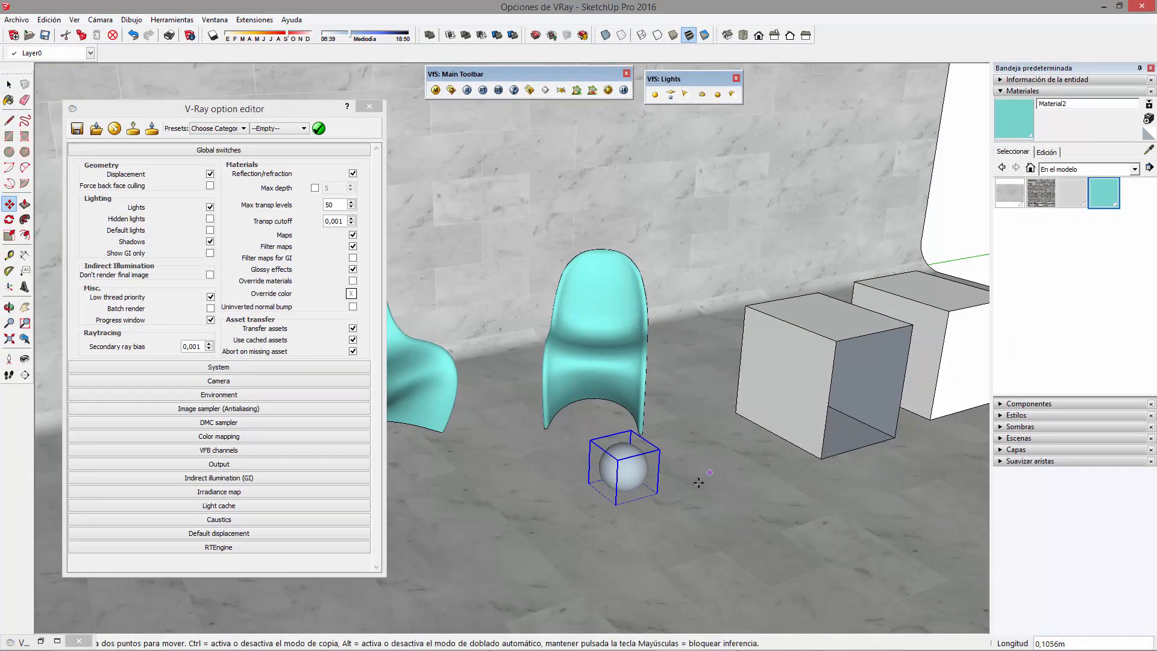
Copy the sphere light from in front of the chair into the opening of the open box
key("ctrl")
left_click(676, 512)
left_click(950, 459)
Draw a V-Ray rectangle light on the floor in front of the chairs and raise it above them
middle_click_drag(782, 429, 673, 345)
scroll(754, 390, "down", 5)
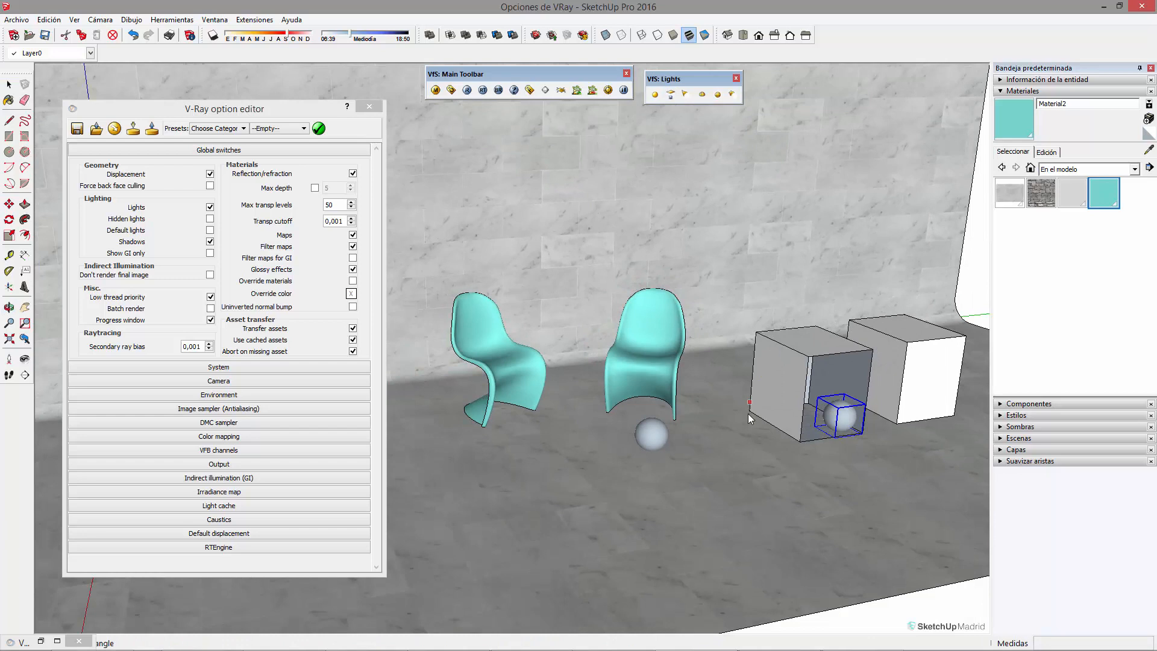
left_click(555, 479)
left_click(757, 513)
left_click(684, 505)
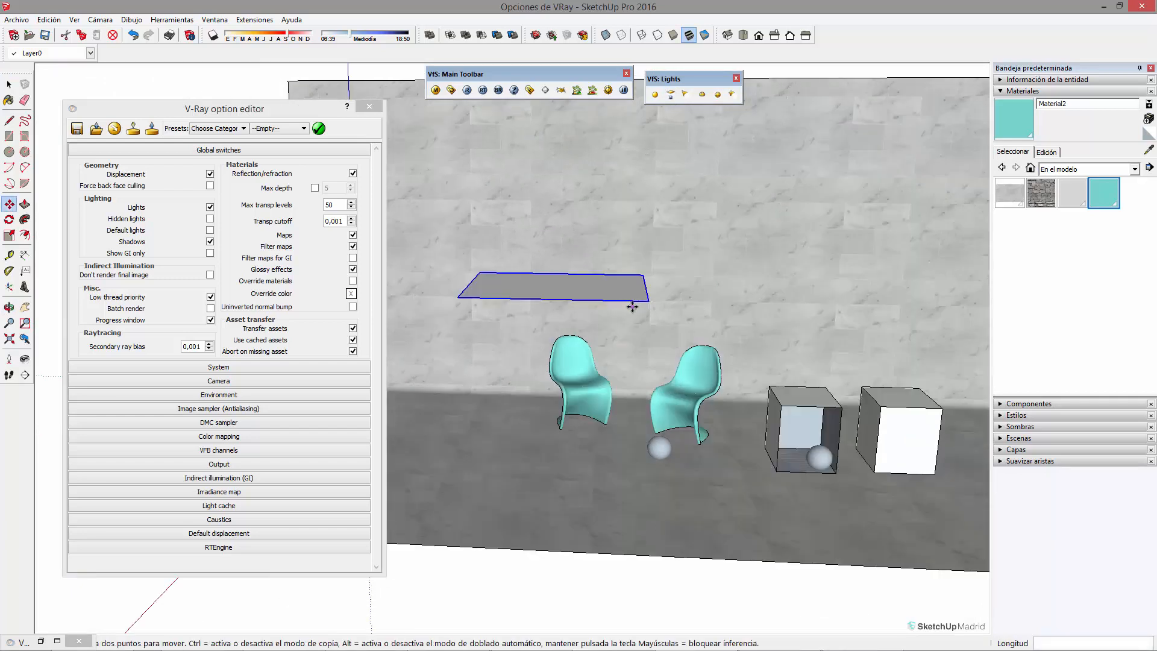
Try to tilt the rectangle light with the Rotate tool
key("q")
left_click(517, 290)
left_click(609, 284)
left_click(622, 295)
key("m")
middle_click_drag(622, 296, 547, 400)
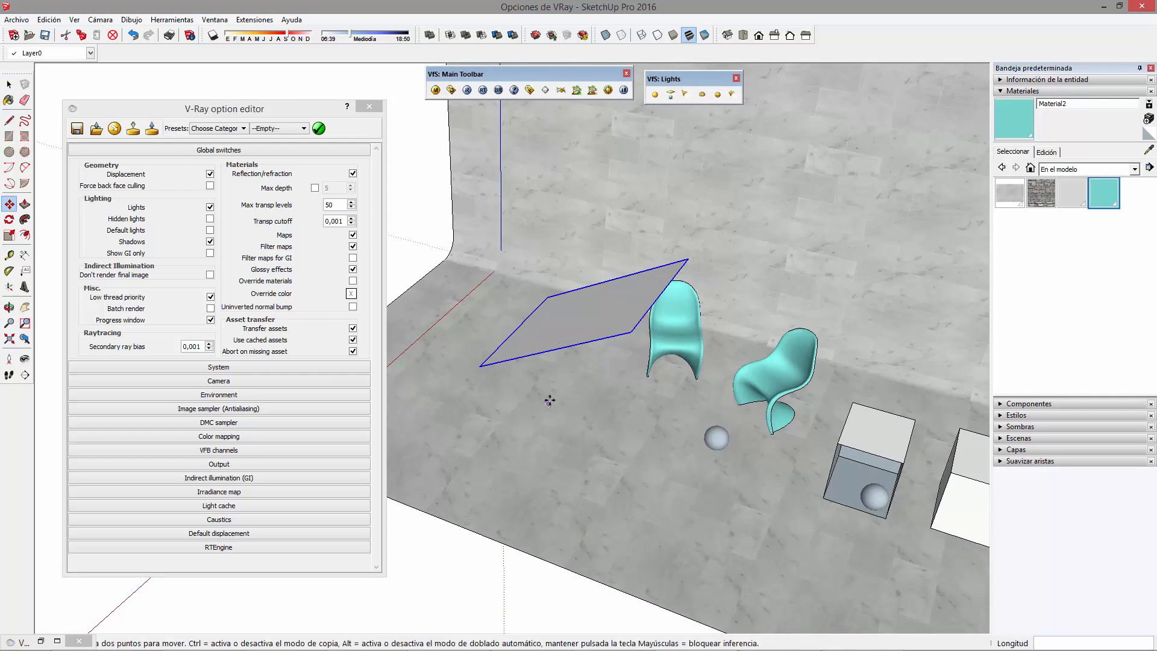
Flip the rectangle light along the group's blue axis
mouse_move(573, 316)
middle_mouse_down()
mouse_move(624, 84)
mouse_move(627, 300)
mouse_move(598, 288)
mouse_move(636, 205)
mouse_move(578, 302)
middle_mouse_up()
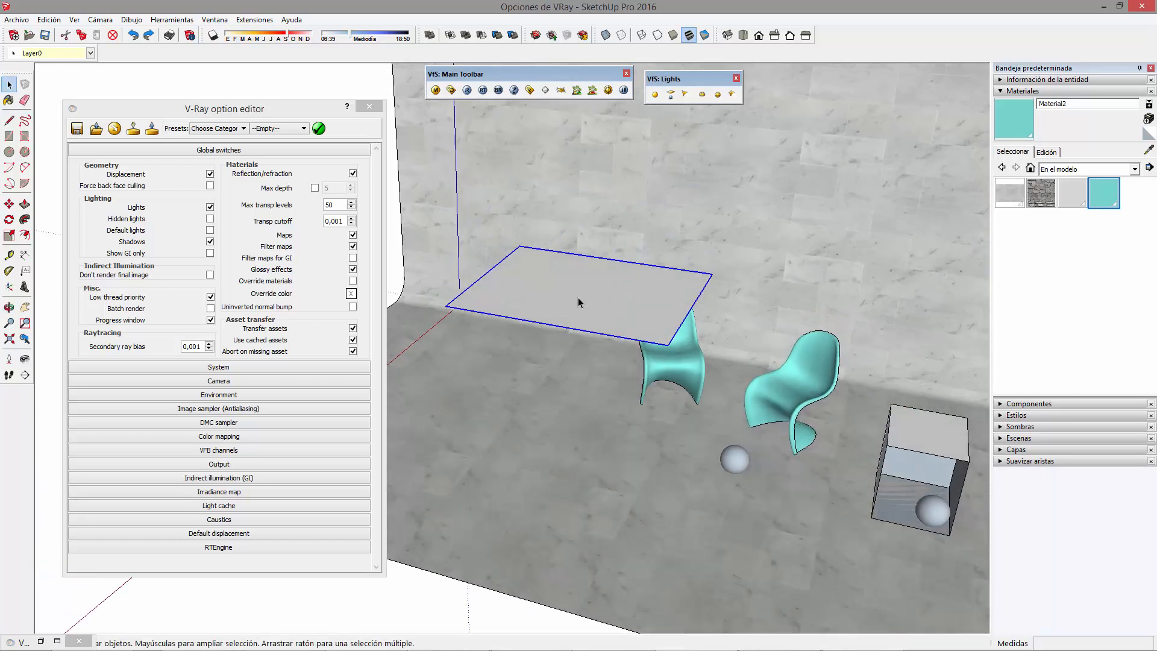
right_click(549, 282)
mouse_move(669, 439)
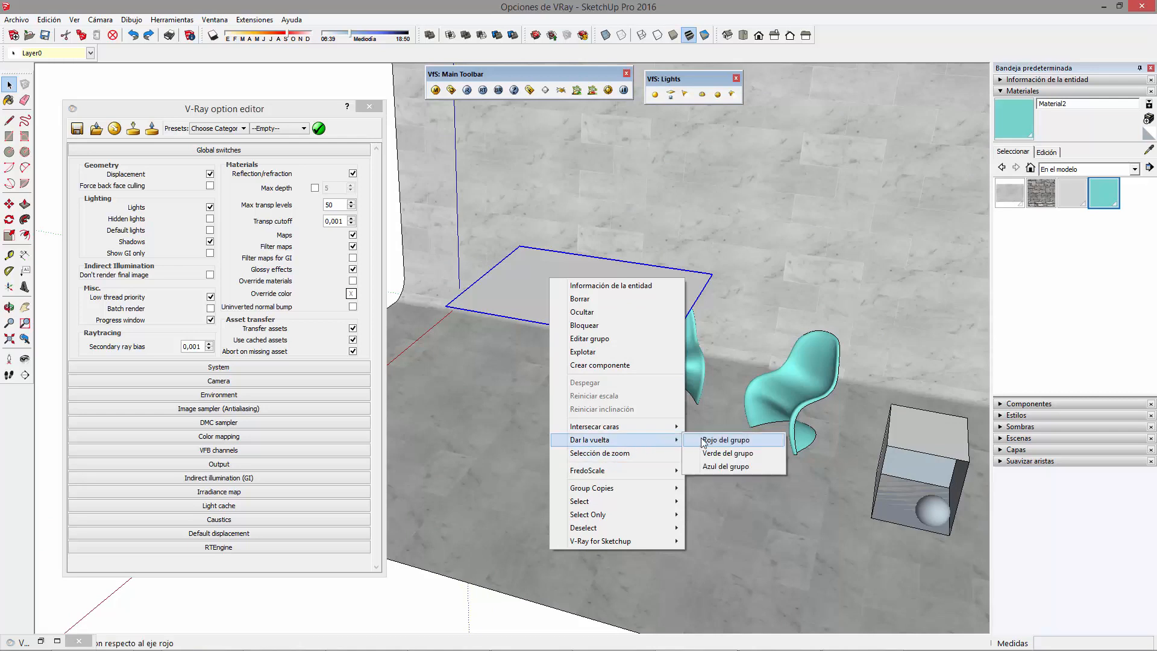
left_click(726, 466)
middle_click_drag(726, 467, 674, 479)
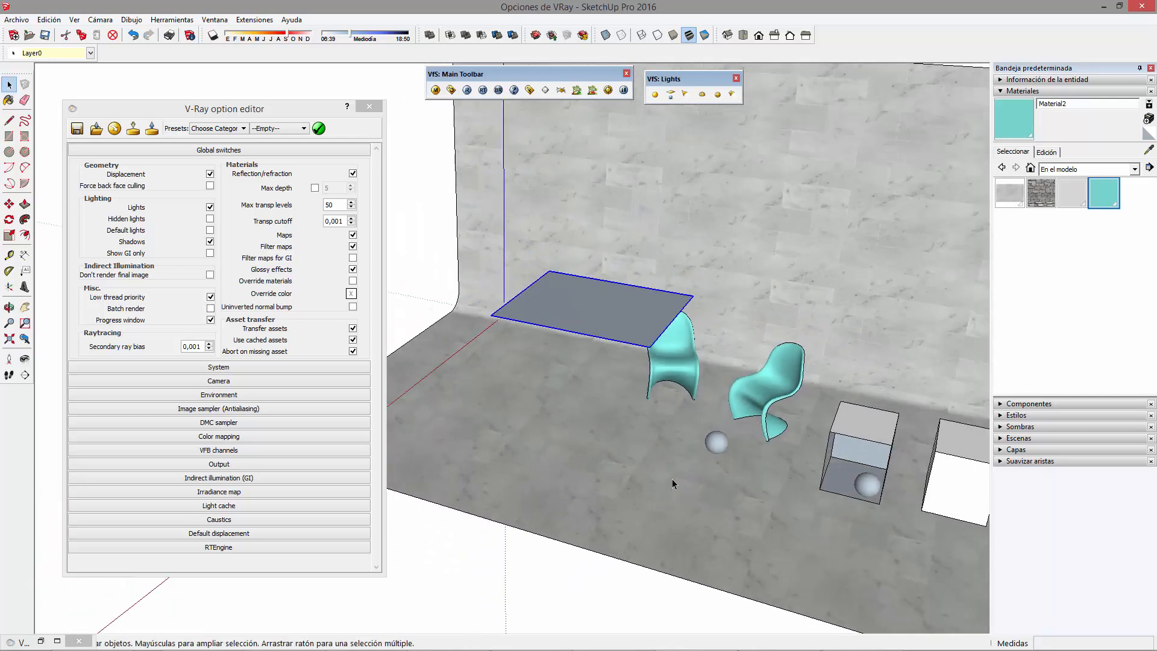
Rotate the flipped rectangle light so that it tilts toward the chairs
key("m")
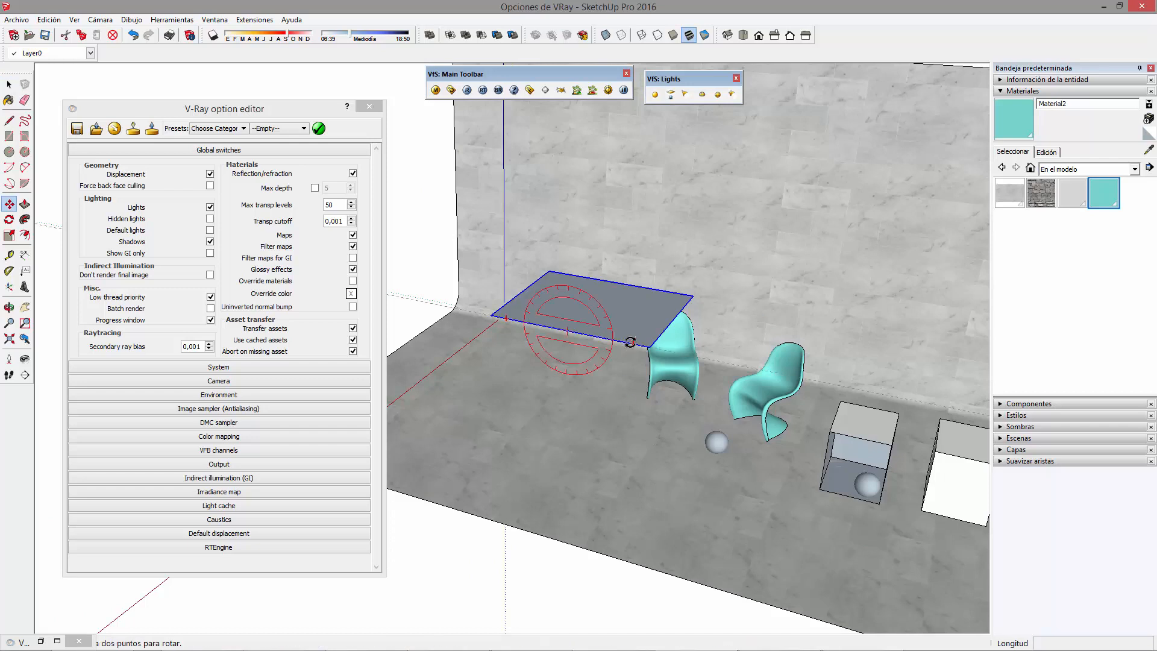
left_click(629, 343)
left_click(763, 510)
Move the tilted rectangle light farther away from the chairs and raise it slightly
key("m")
left_click(761, 515)
left_click(541, 438)
middle_click_drag(578, 442, 571, 287)
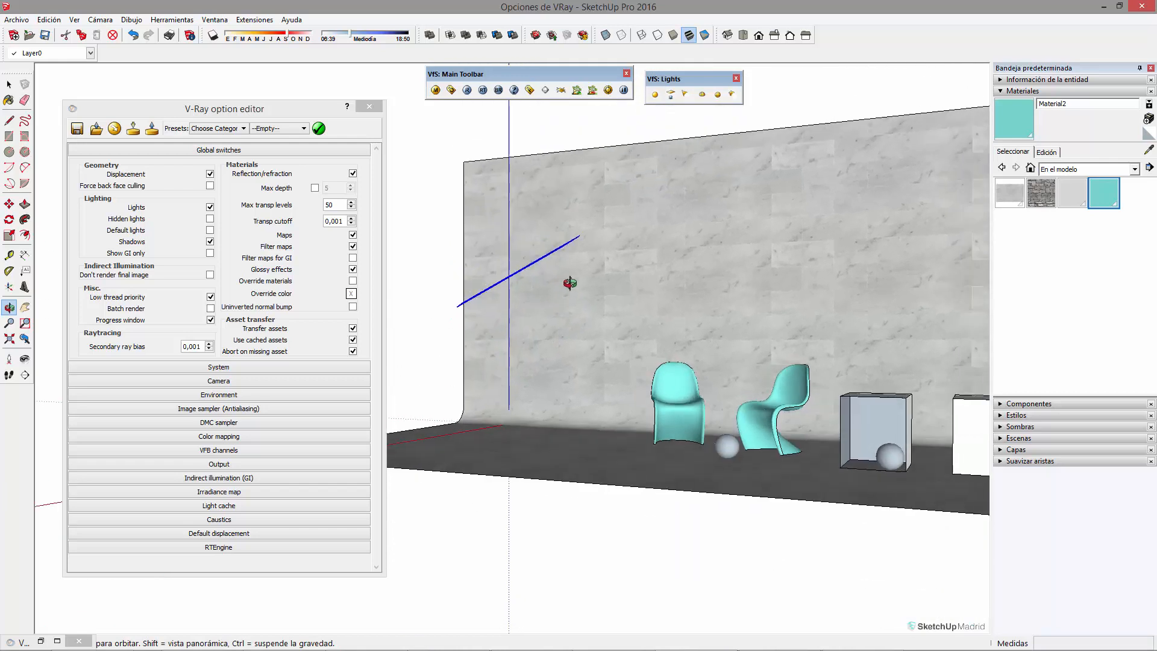
left_click(566, 241)
left_click(566, 222)
key("space")
Turn off the GI skylight and the reflection/refraction background in the V-Ray Environment settings
middle_click_drag(635, 287, 674, 382)
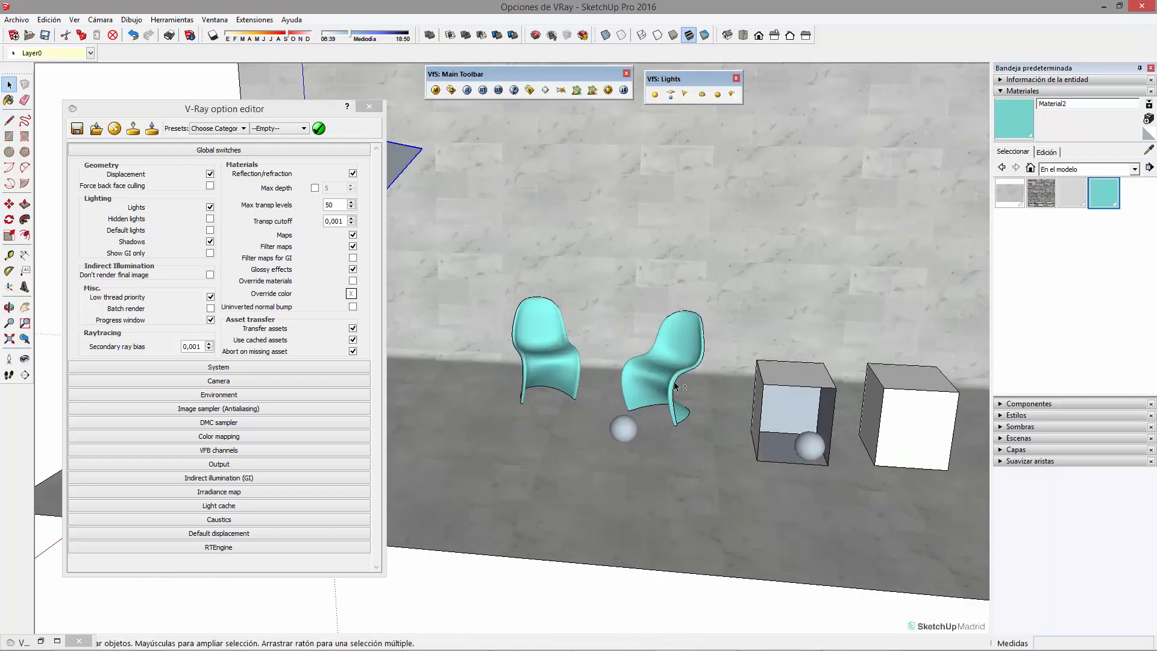
scroll(668, 388, "down", 1)
middle_click_drag(744, 370, 731, 369)
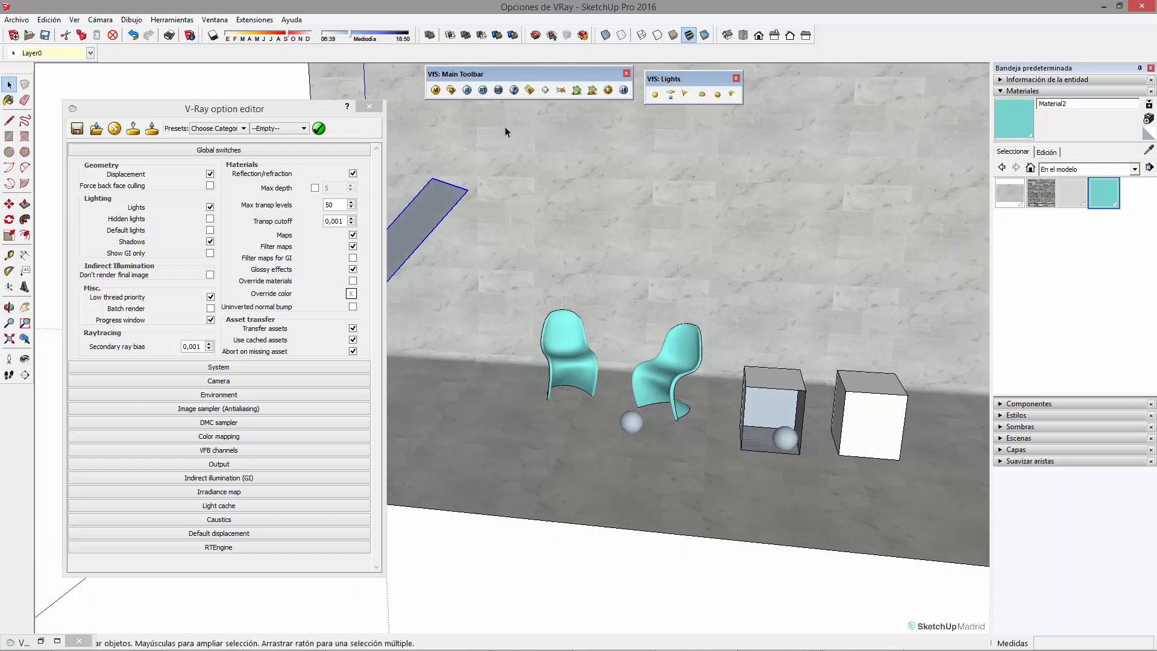
left_click(450, 90)
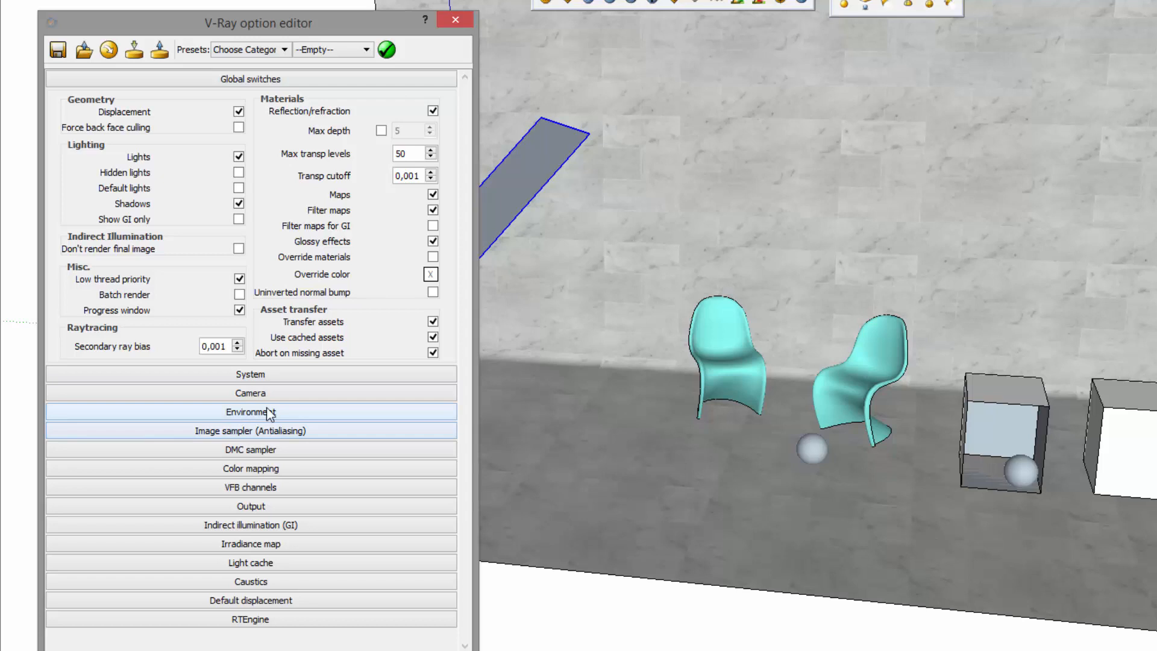
left_click(288, 415)
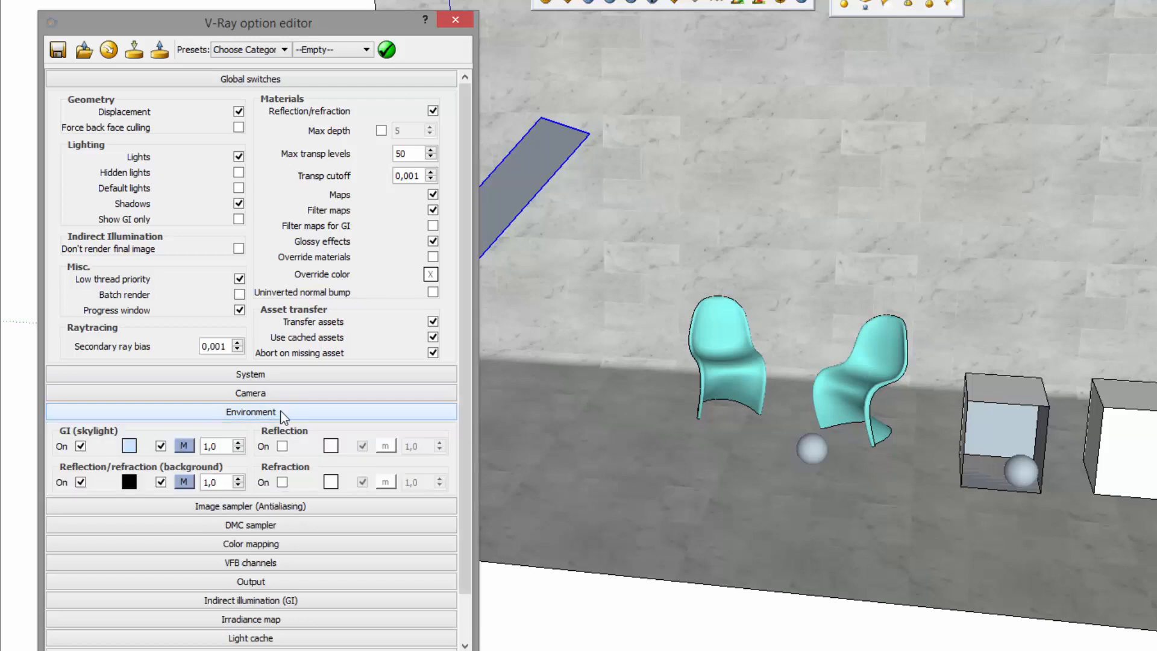
left_click(80, 446)
left_click(81, 482)
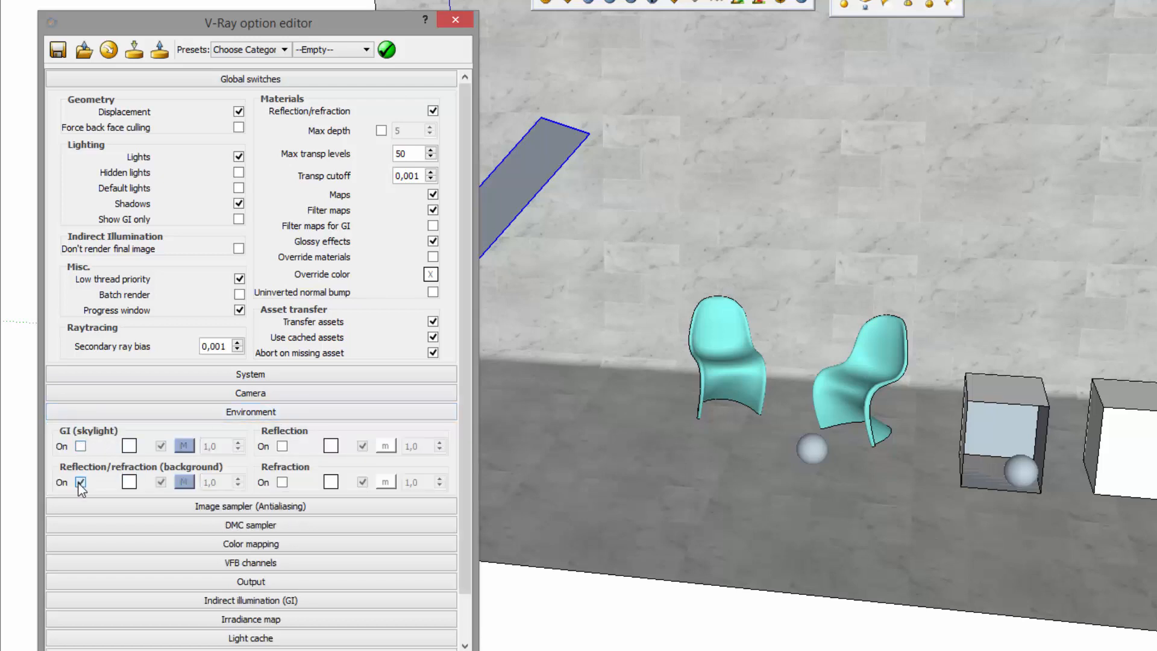
left_click(247, 412)
Frame the chairs, boxes and sphere lights, render the scene with V-Ray, and move the frame buffer aside
left_click(650, 197)
mouse_move(1069, 309)
middle_mouse_down()
mouse_move(969, 388)
mouse_move(848, 384)
middle_mouse_up()
scroll(865, 392, "up", 3)
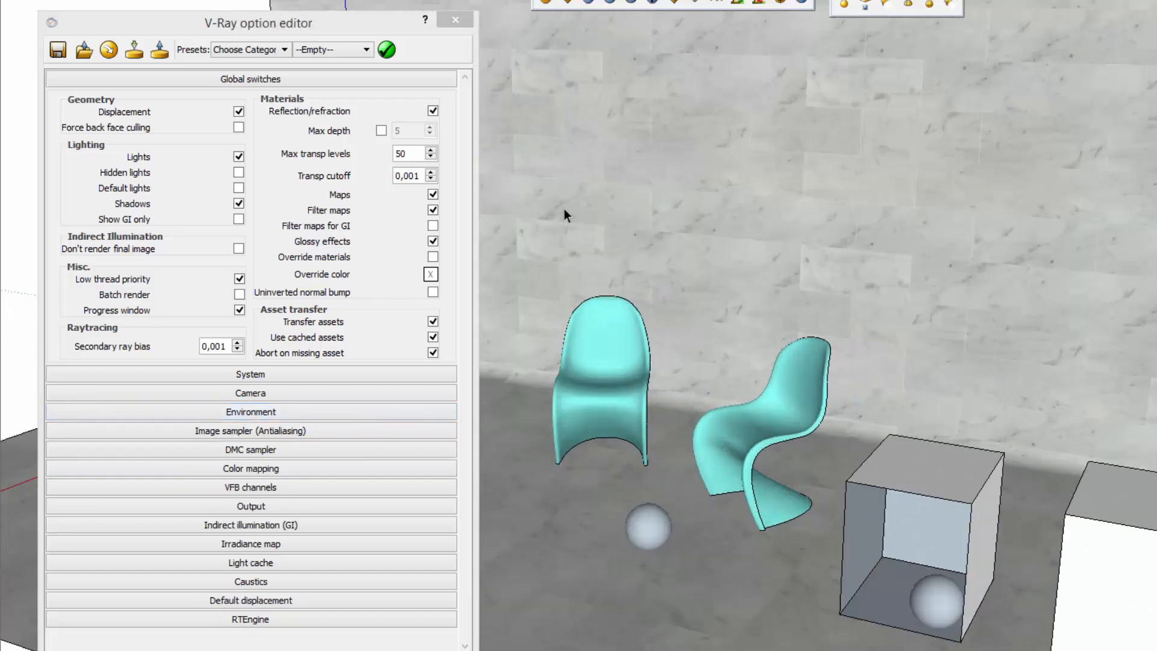
middle_click_drag(717, 335, 640, 312, "shift")
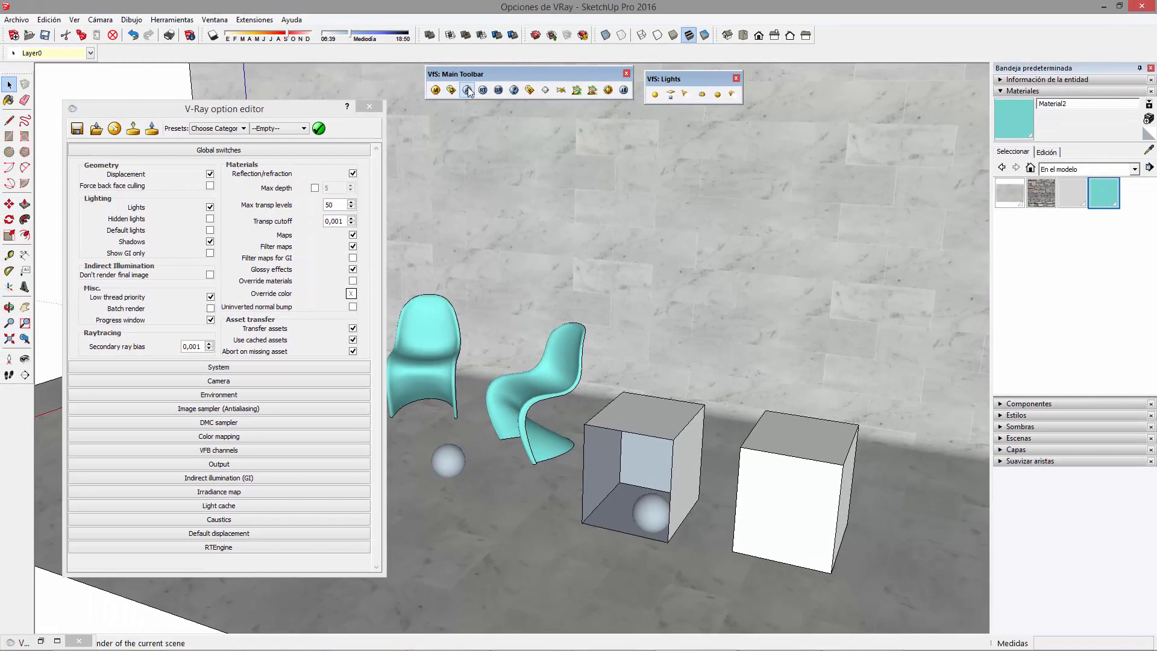
left_click(467, 90)
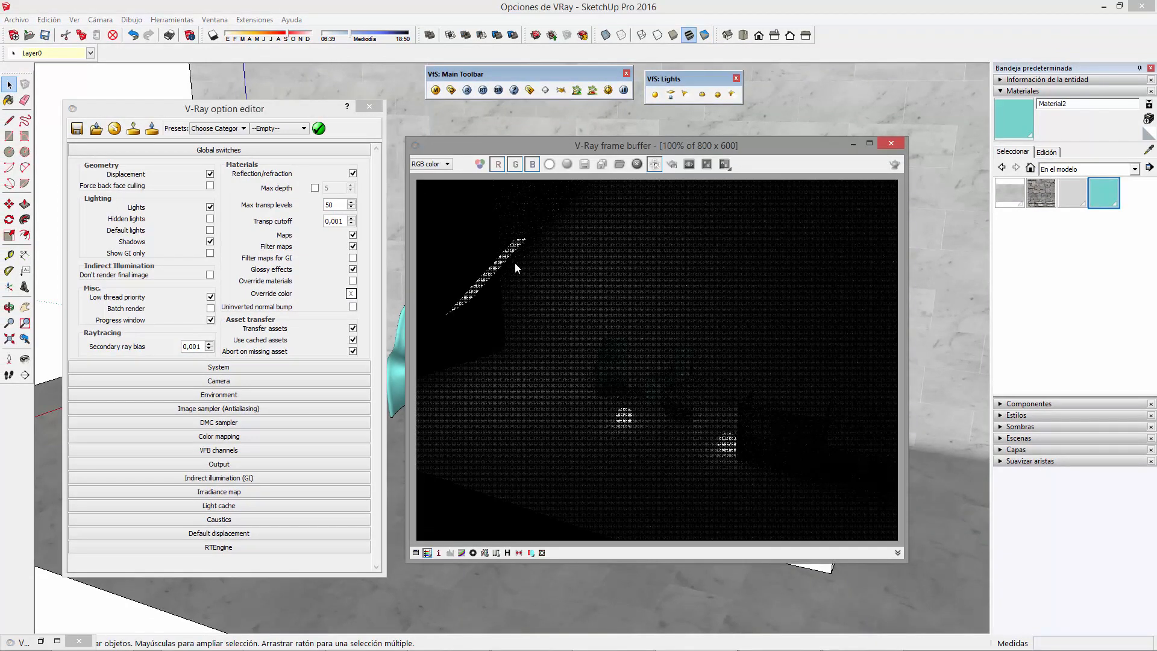
left_click_drag(653, 147, 936, 87)
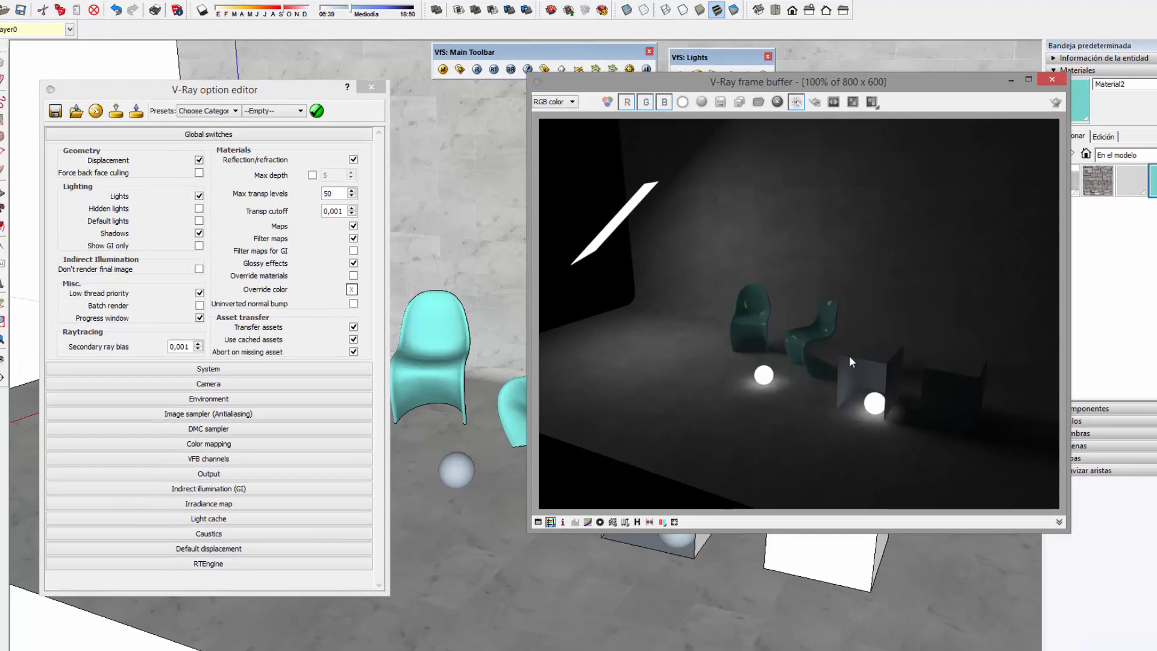
Turn off Lights in the V-Ray Global switches, render the scene again, and move the progress window into view
left_click_drag(303, 87, 291, 63)
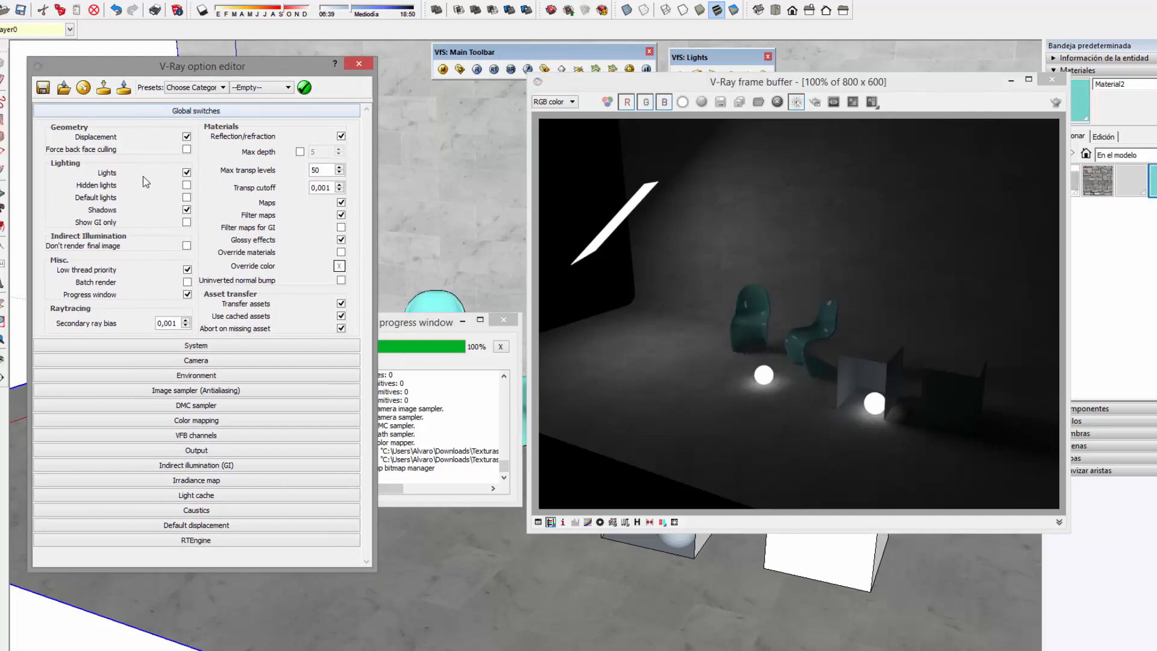
left_click(106, 173)
left_click(801, 275)
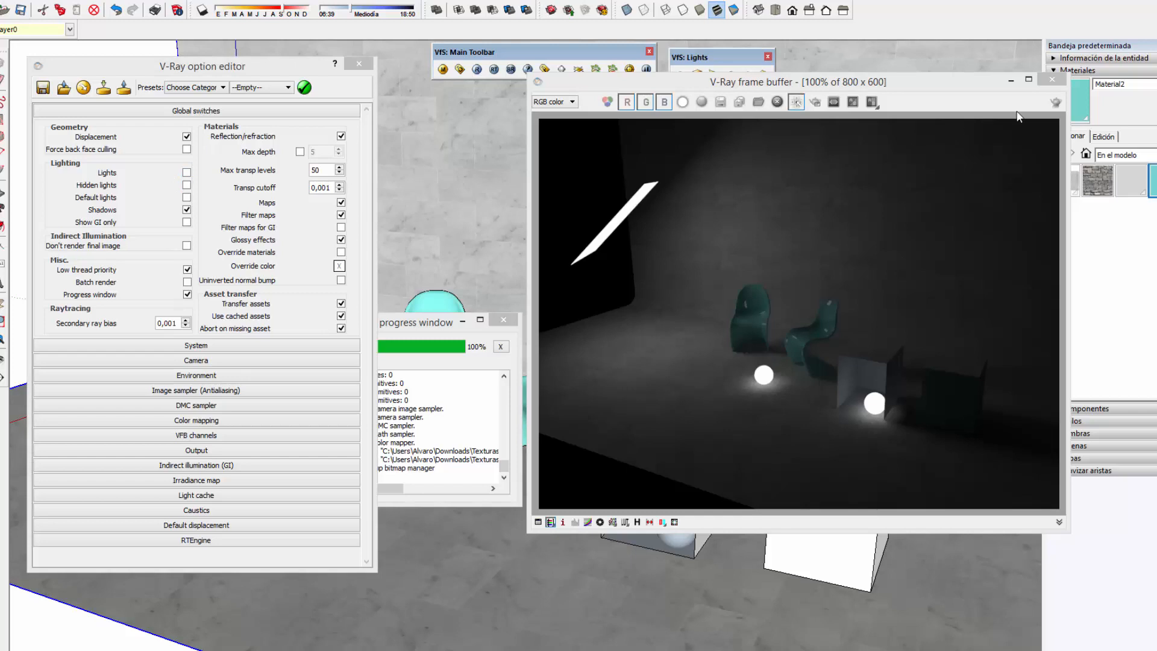
left_click(1055, 102)
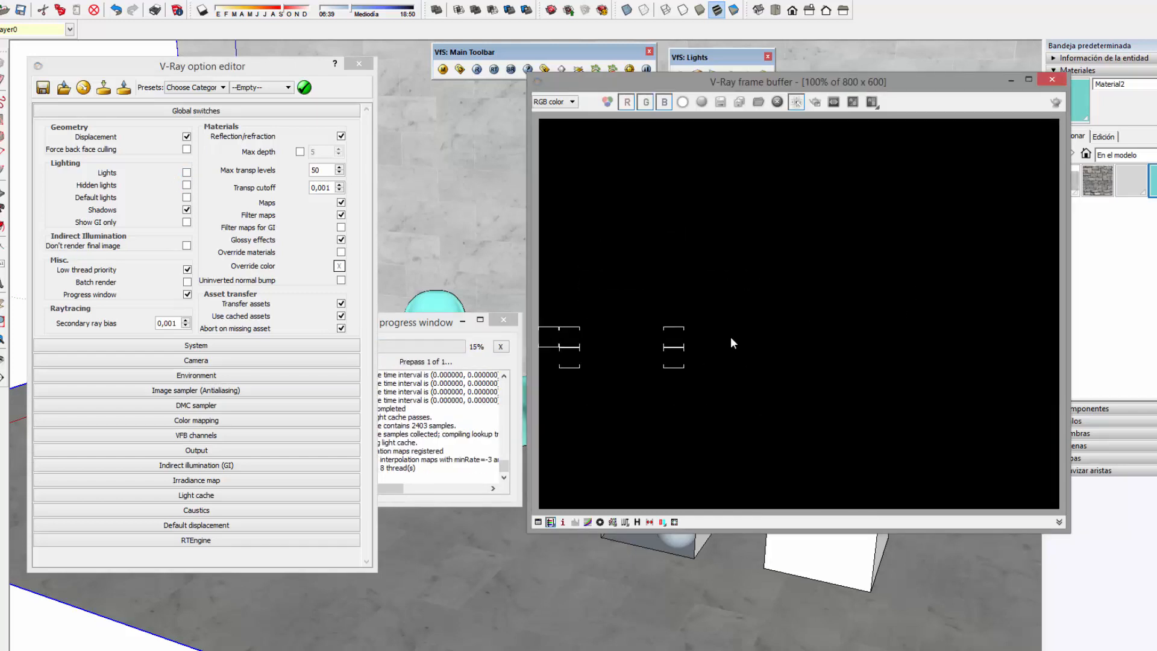
left_click(414, 322)
left_click_drag(415, 321, 403, 268)
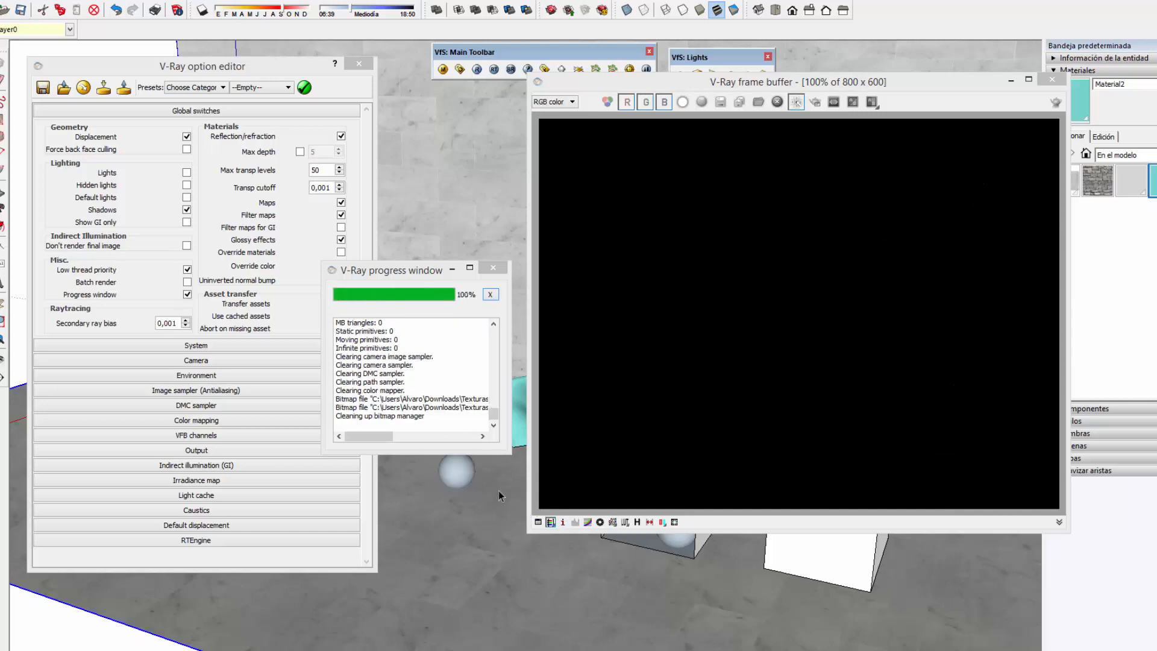
Turn Lights back on, enable Hidden lights, and bring the sphere light in front of the chairs into view
left_click(187, 174)
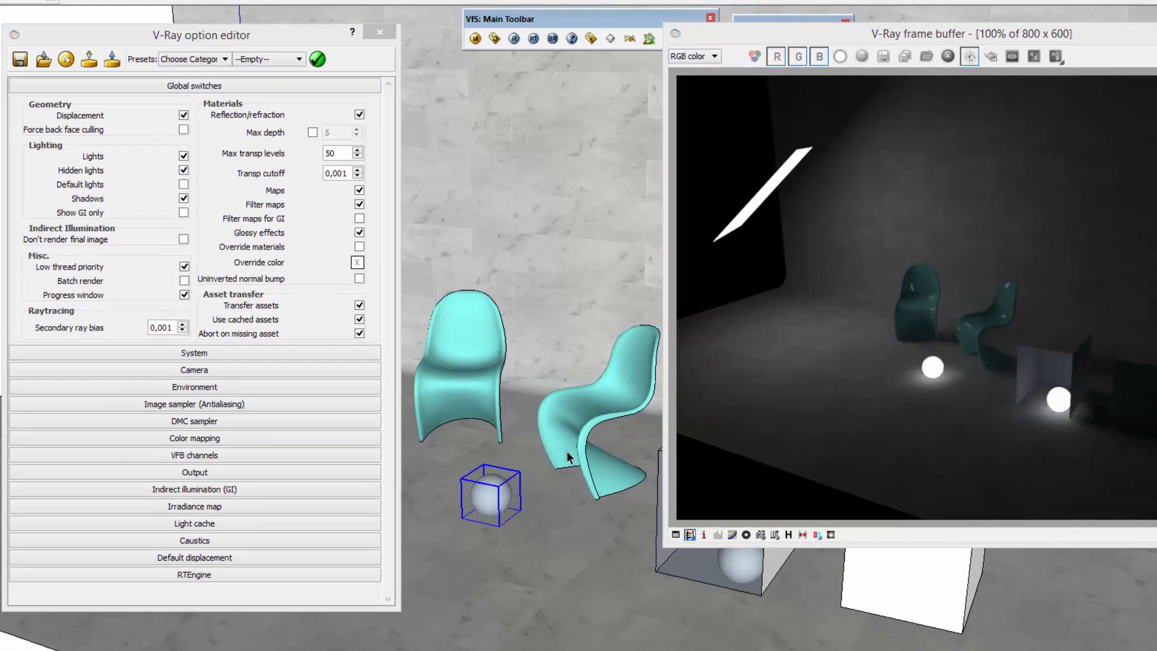
middle_click_drag(567, 457, 676, 503, "shift")
middle_click_drag(612, 459, 525, 422, "shift")
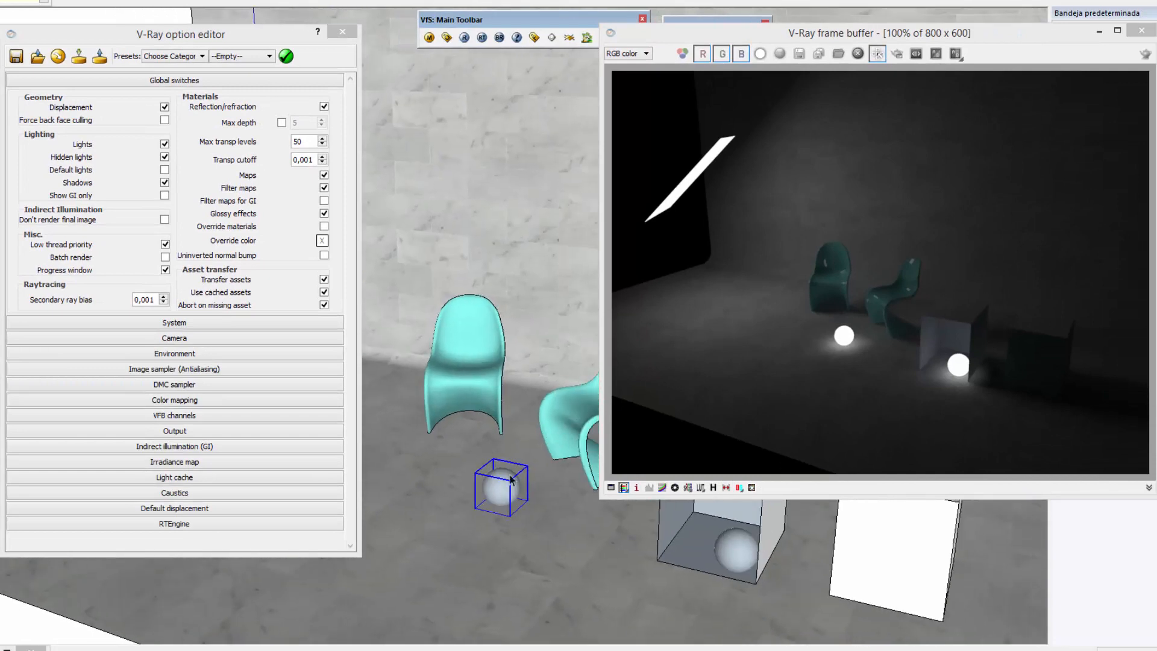
Hide the sphere light in front of the chairs
left_click(544, 504)
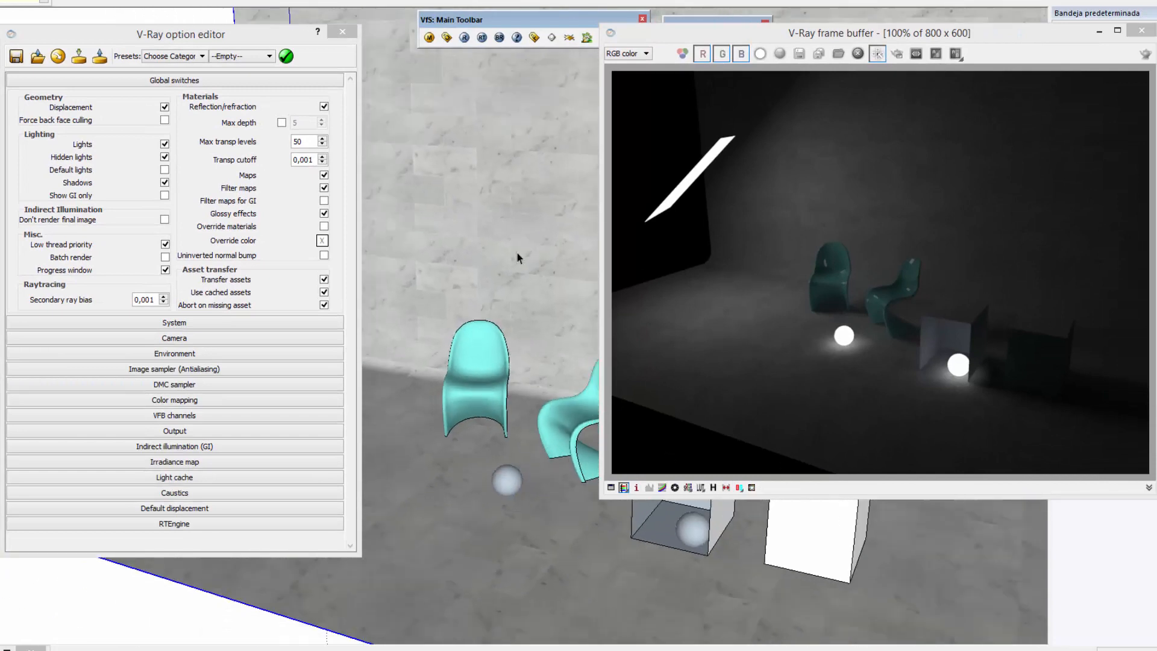
middle_click_drag(488, 348, 417, 310, "shift")
middle_click_drag(510, 436, 355, 377, "shift")
scroll(443, 440, "up", 1)
left_click(326, 375)
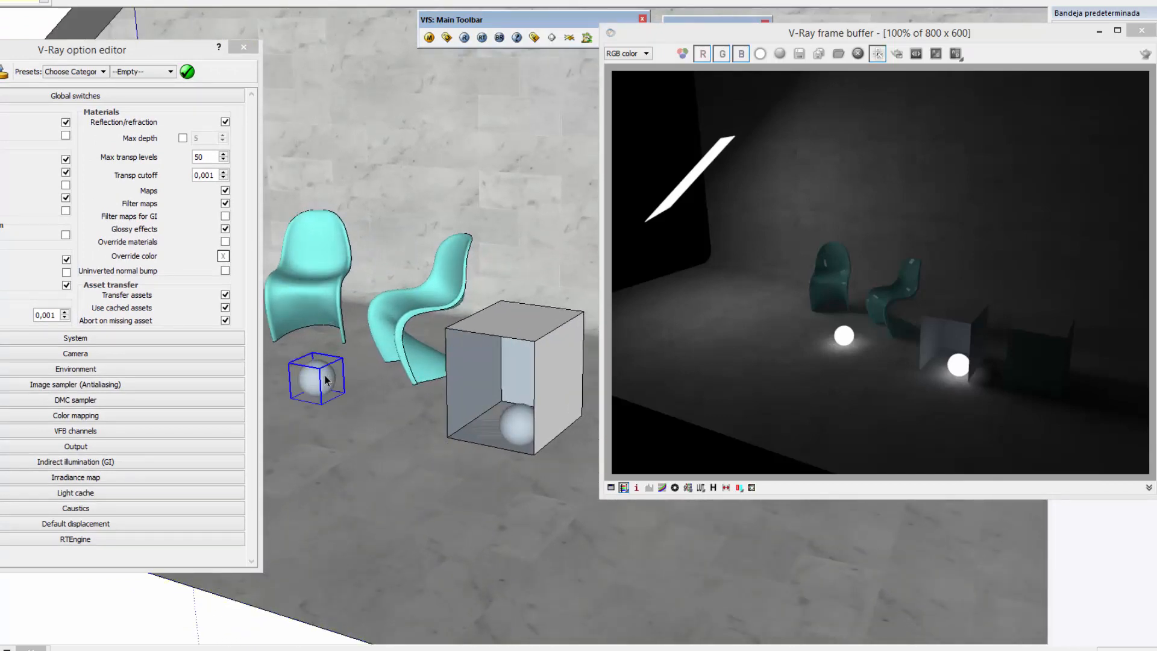
right_click(325, 374)
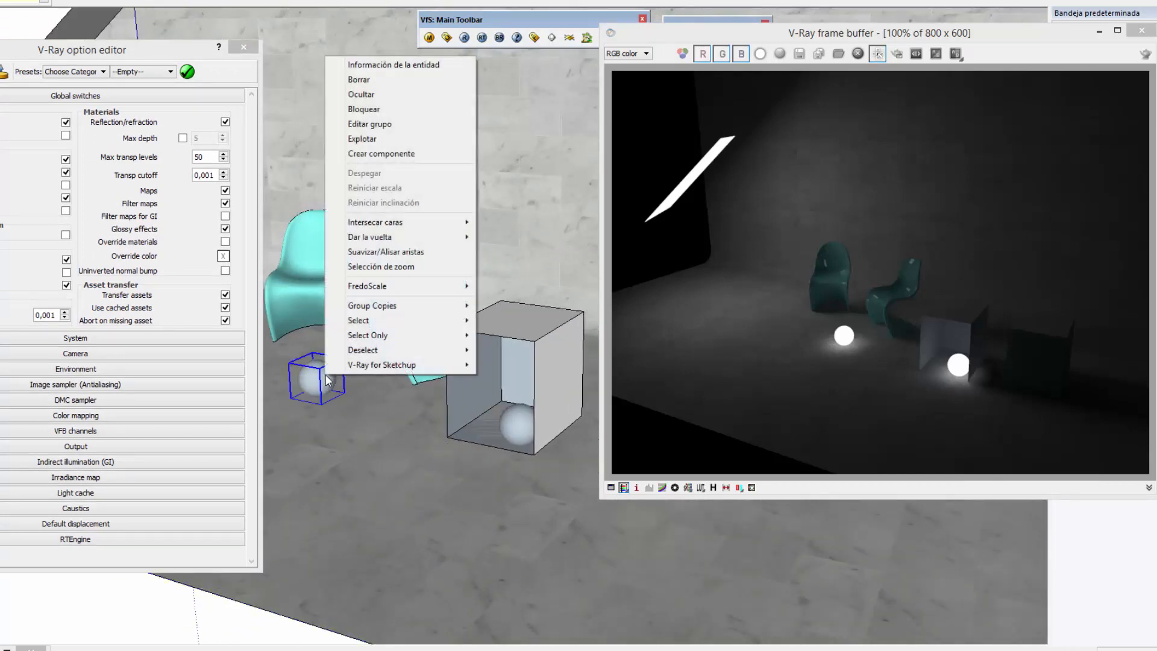
left_click(361, 95)
scroll(523, 410, "up", 2)
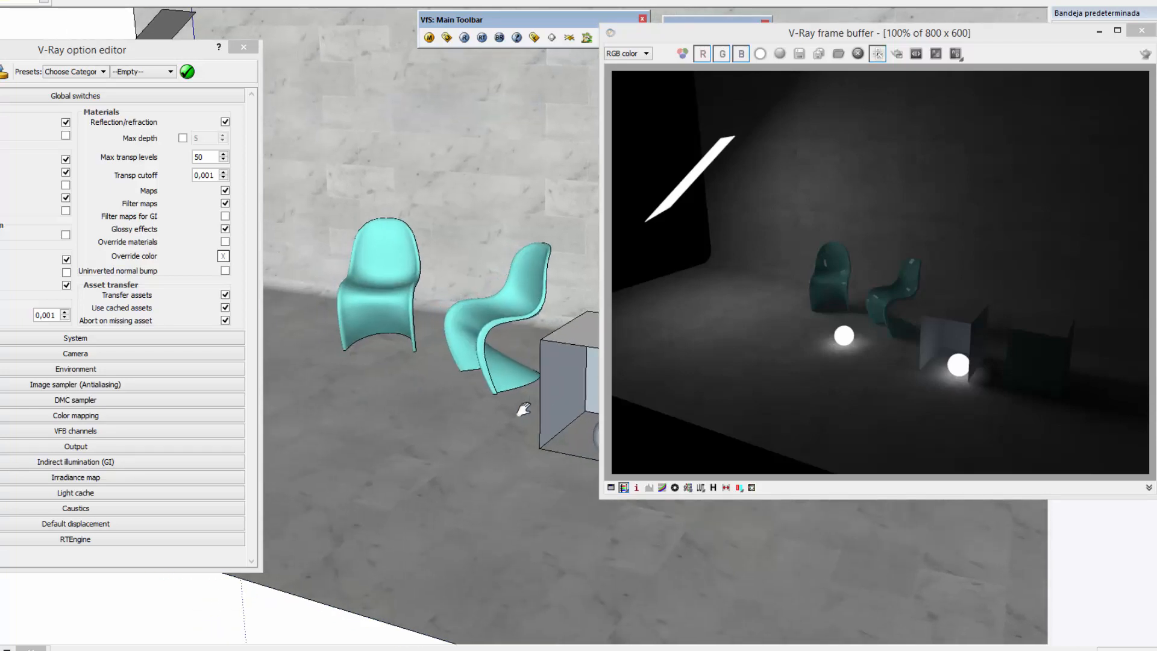
Uncover the sphere light in the open box by moving the option editor and frame buffer, and turn off Hidden lights
scroll(531, 357, "up", 1)
left_click_drag(192, 42, 335, 45)
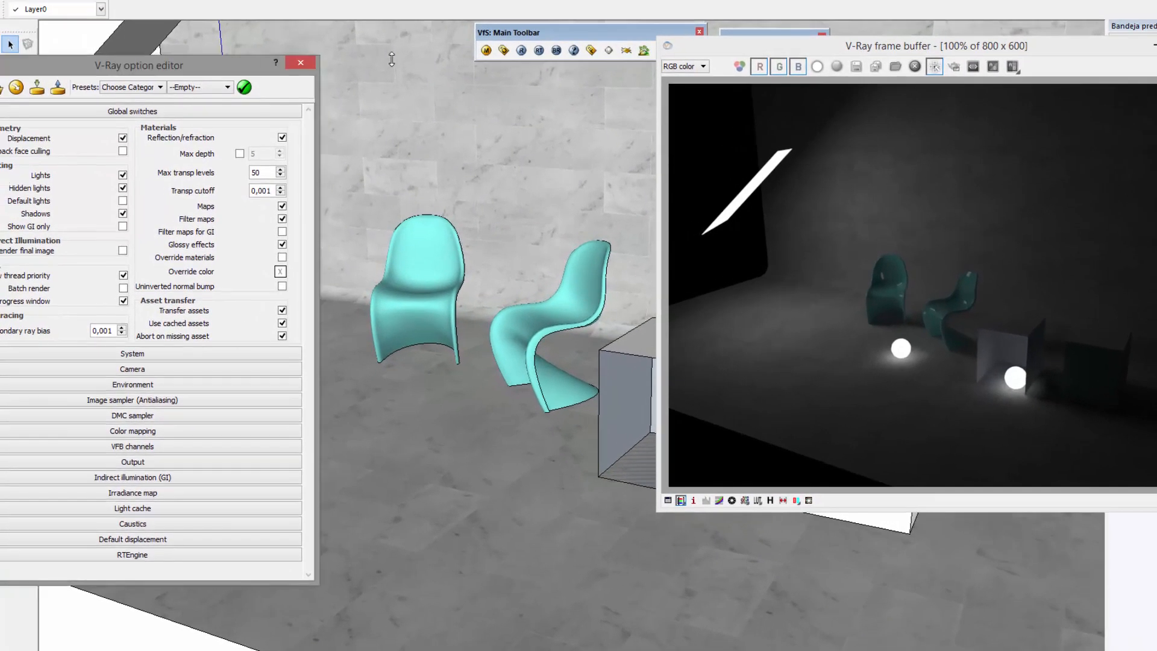
left_click_drag(230, 59, 341, 53)
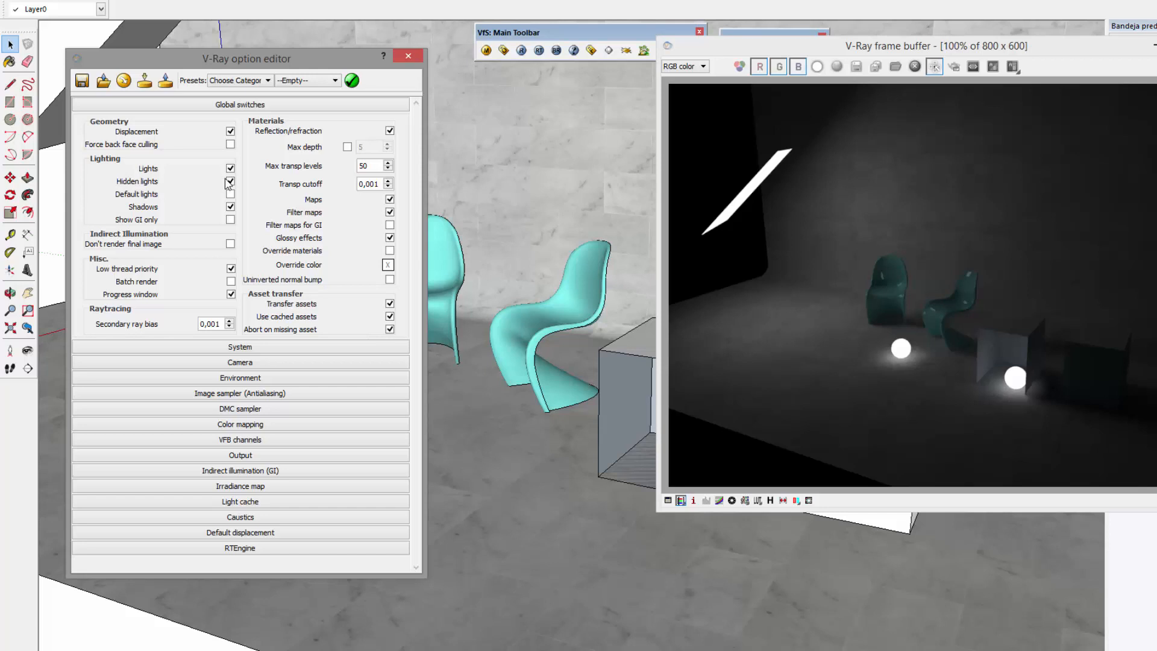
left_click(1061, 327)
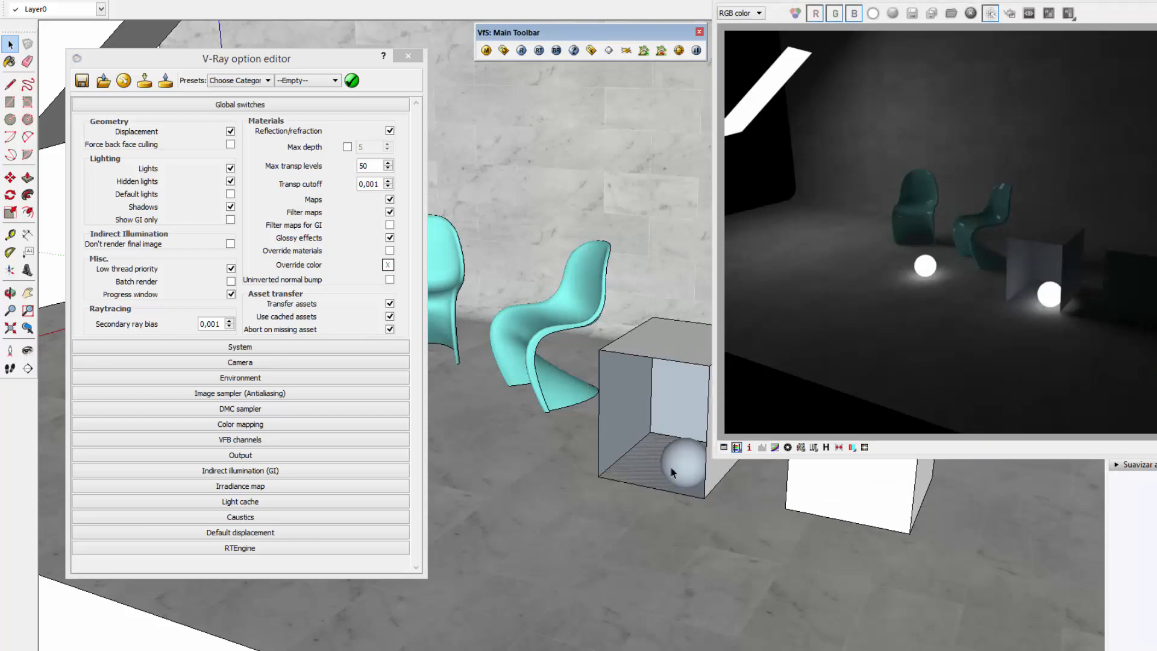
scroll(663, 458, "down", 5)
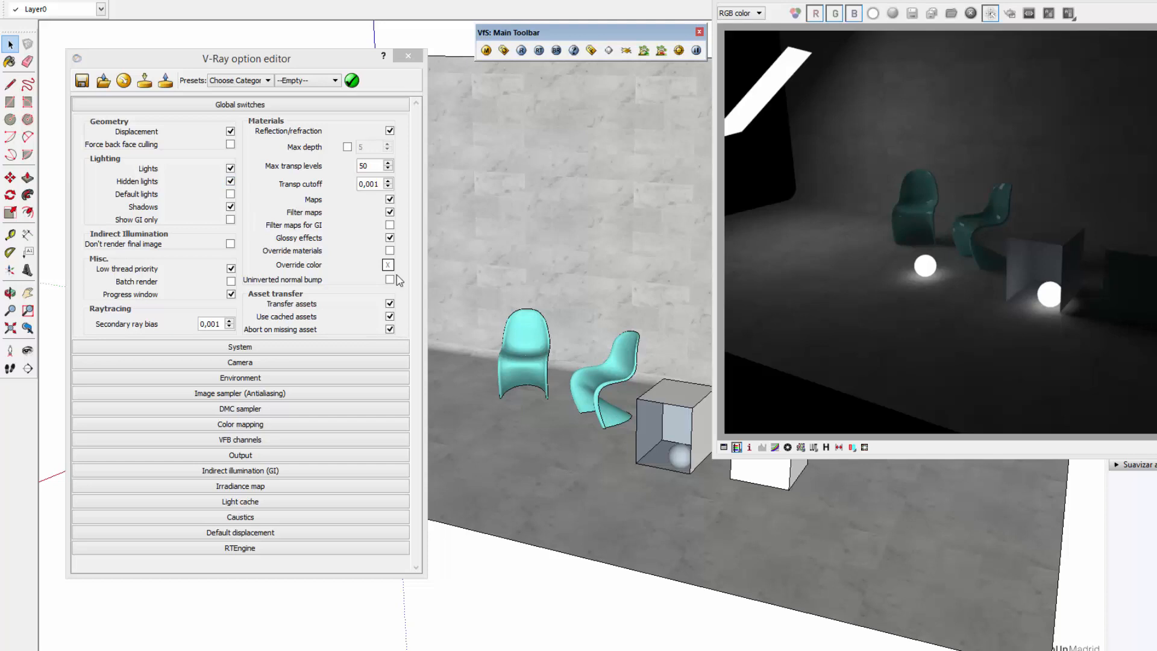
left_click(230, 181)
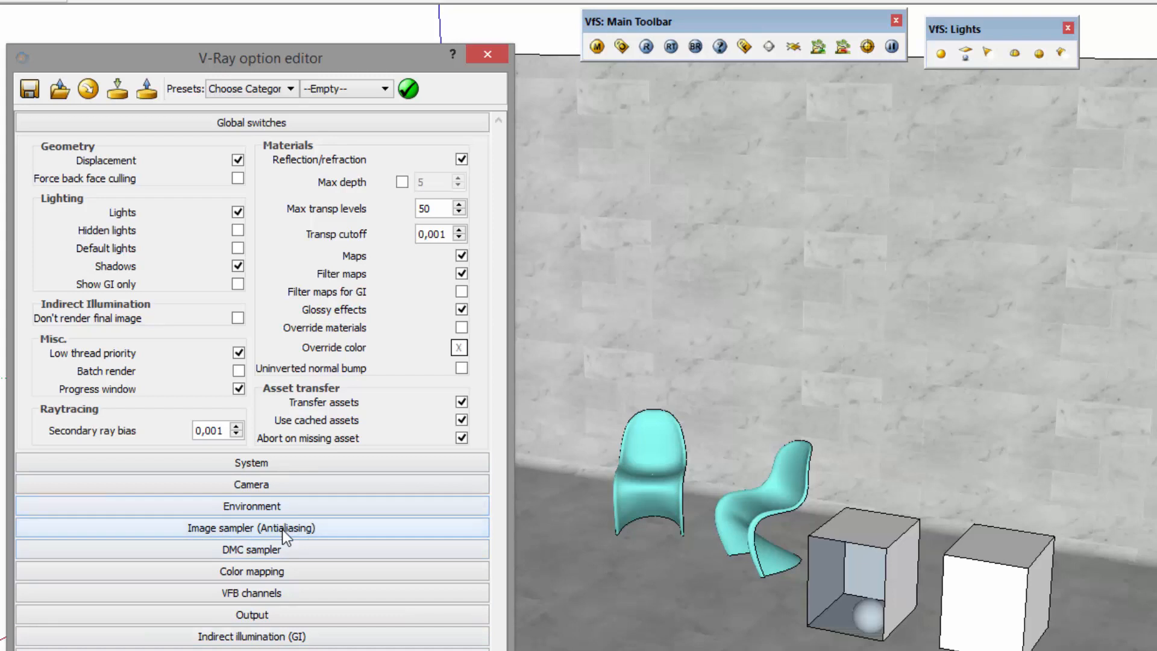
Turn on Default lights in the Global switches, check the Environment settings, and render the chairs and boxes
left_click(237, 247)
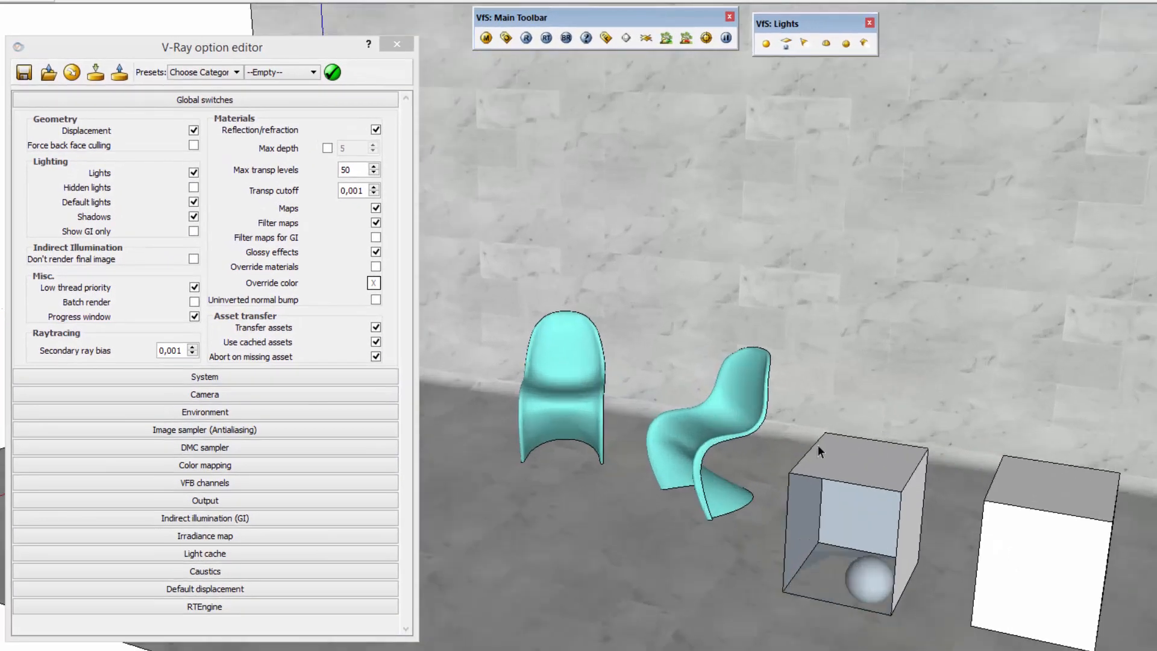
middle_click_drag(819, 446, 711, 420, "shift")
scroll(711, 420, "up", 1)
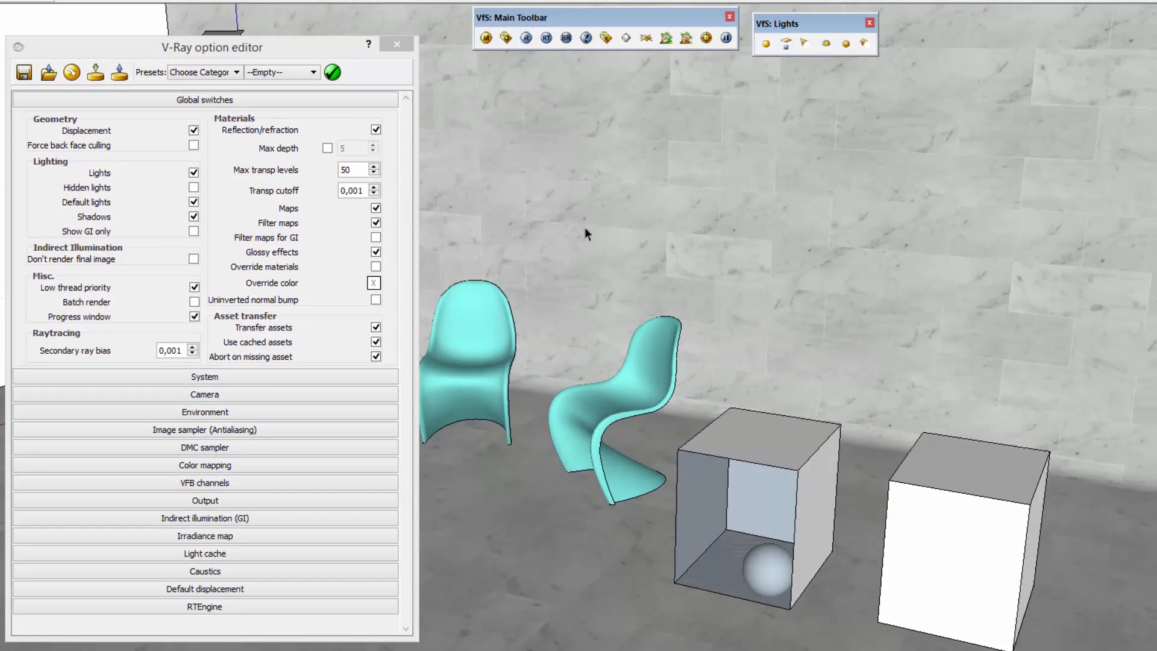
left_click(217, 412)
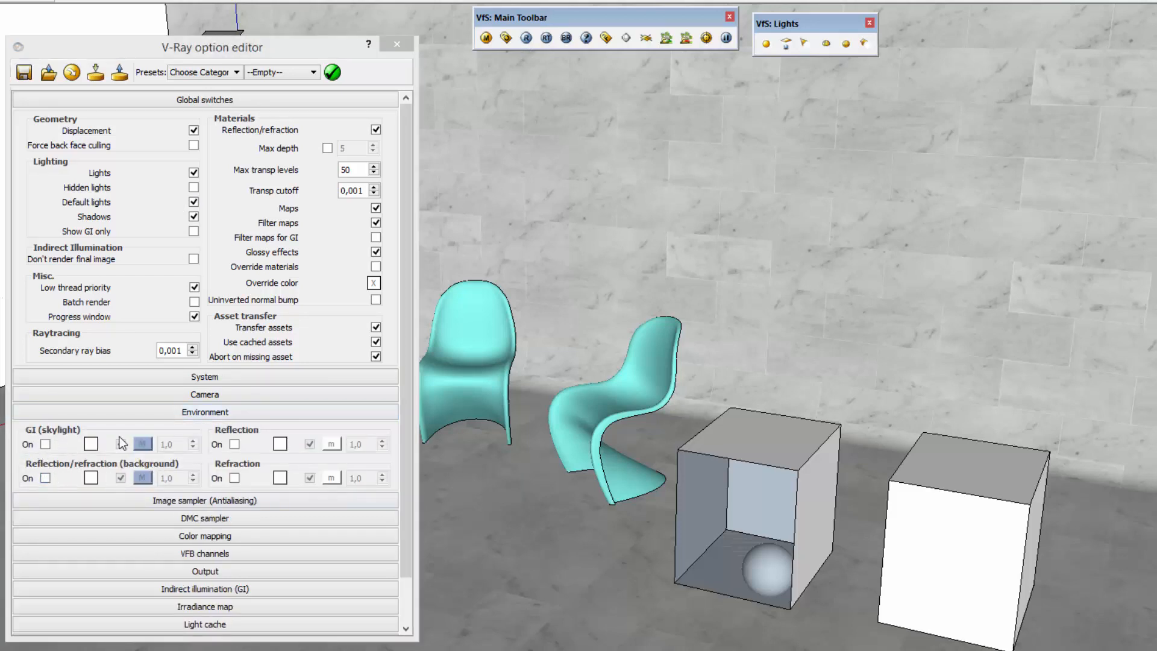
left_click(202, 411)
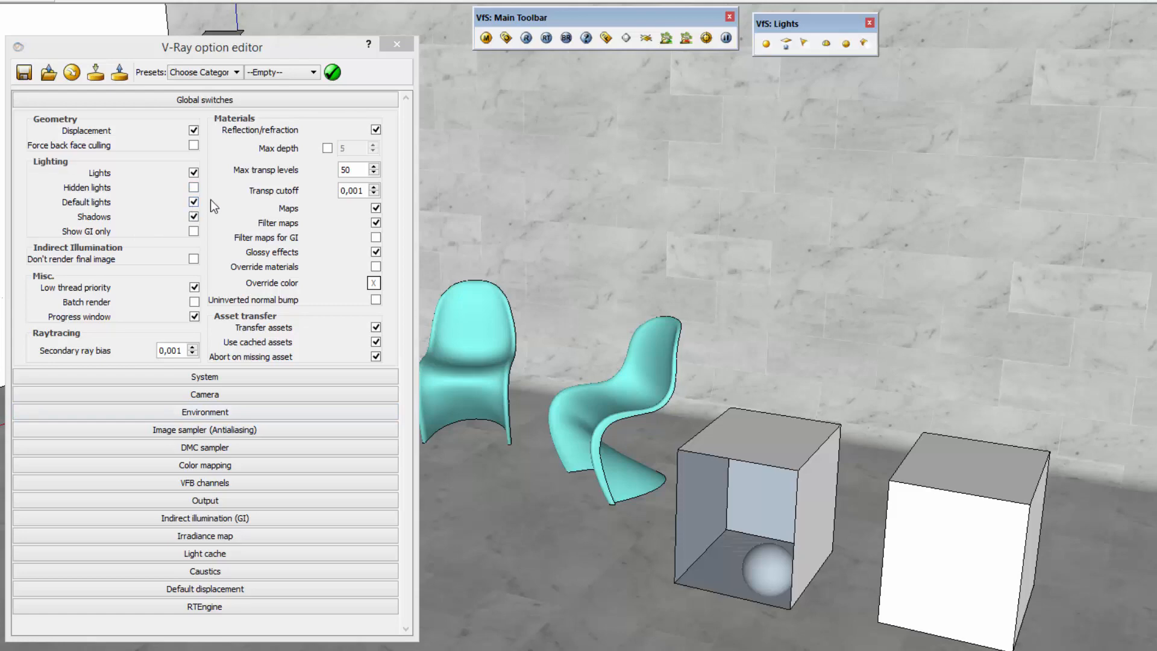
left_click(526, 37)
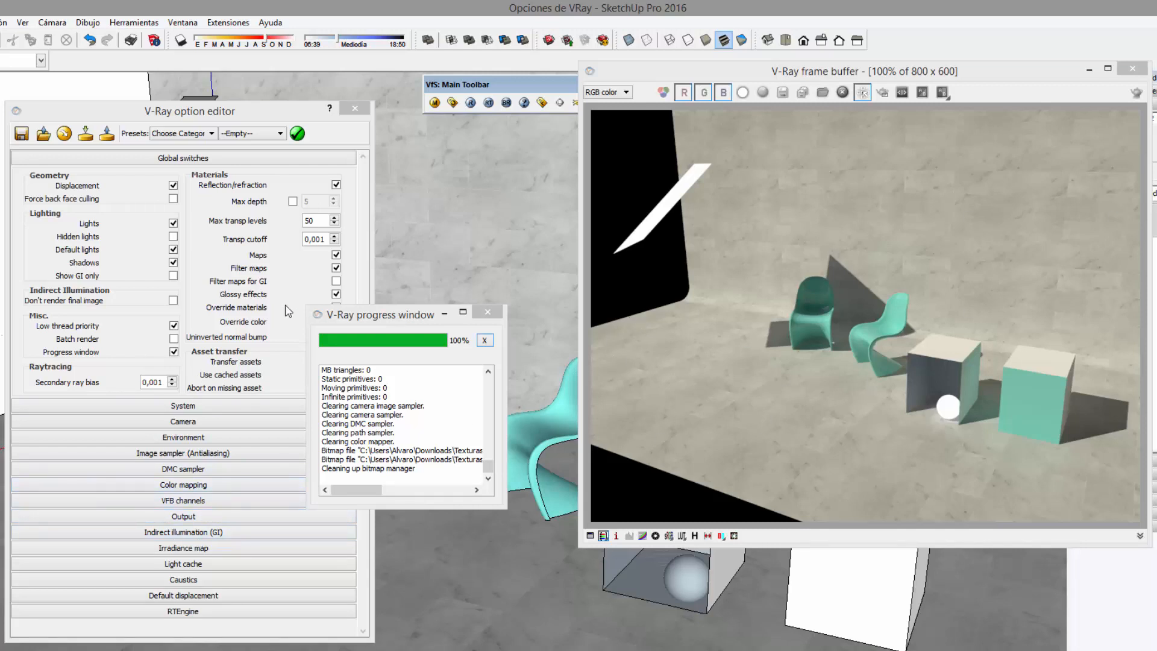
Turn off Default lights, render the scene with Shadows disabled, and turn Shadows back on
left_click(174, 249)
left_click(174, 250)
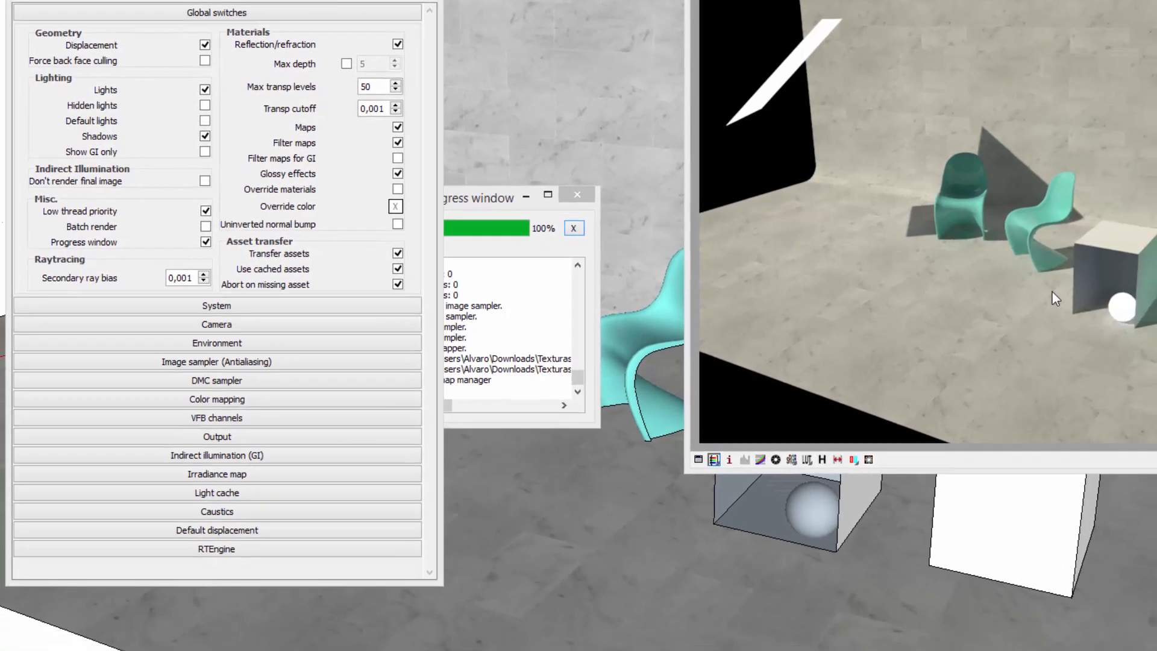
left_click(200, 133)
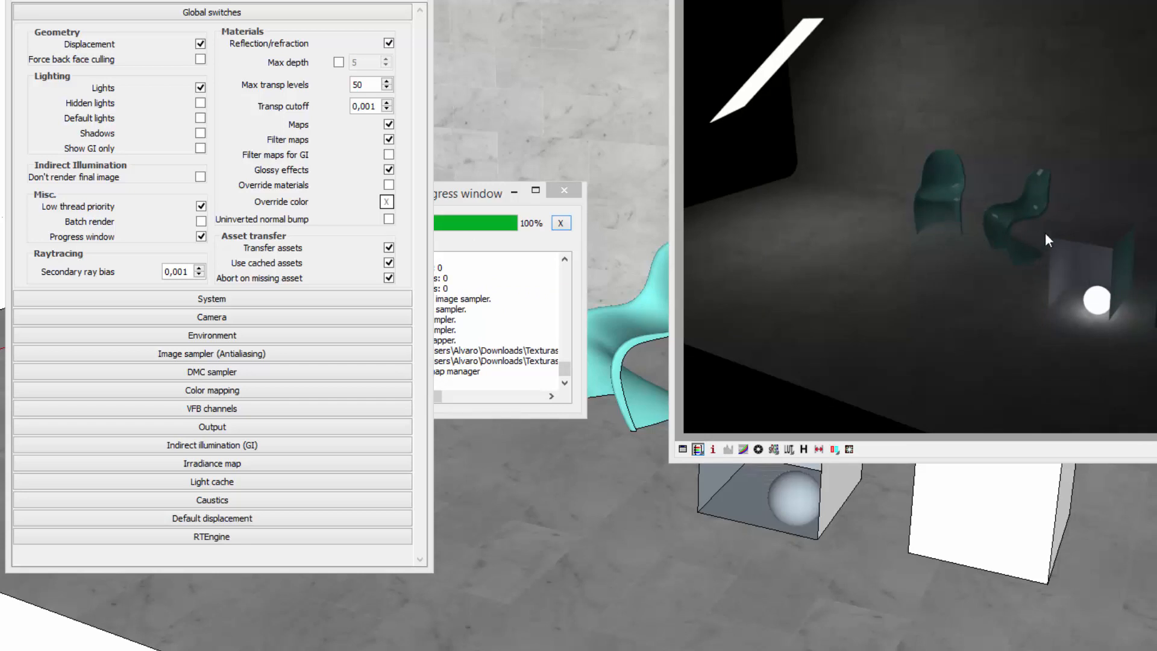
left_click(201, 133)
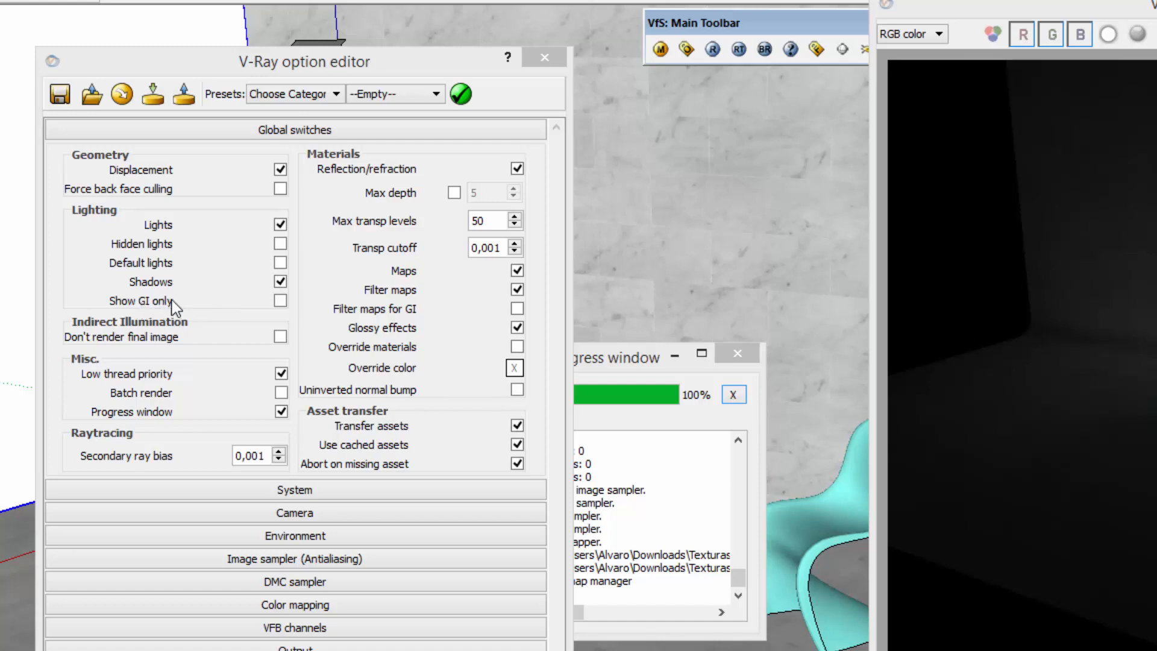
Turn on the GI skylight in the Environment settings and render the scene with Show GI only enabled and again with it disabled
left_click(333, 537)
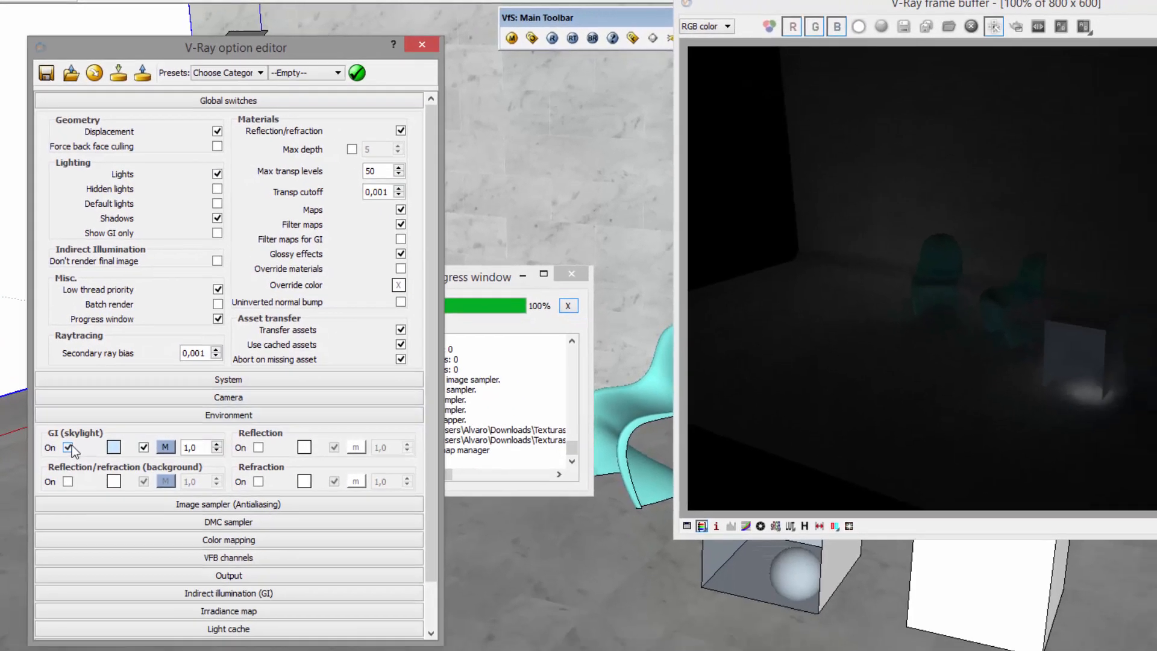
left_click(87, 577)
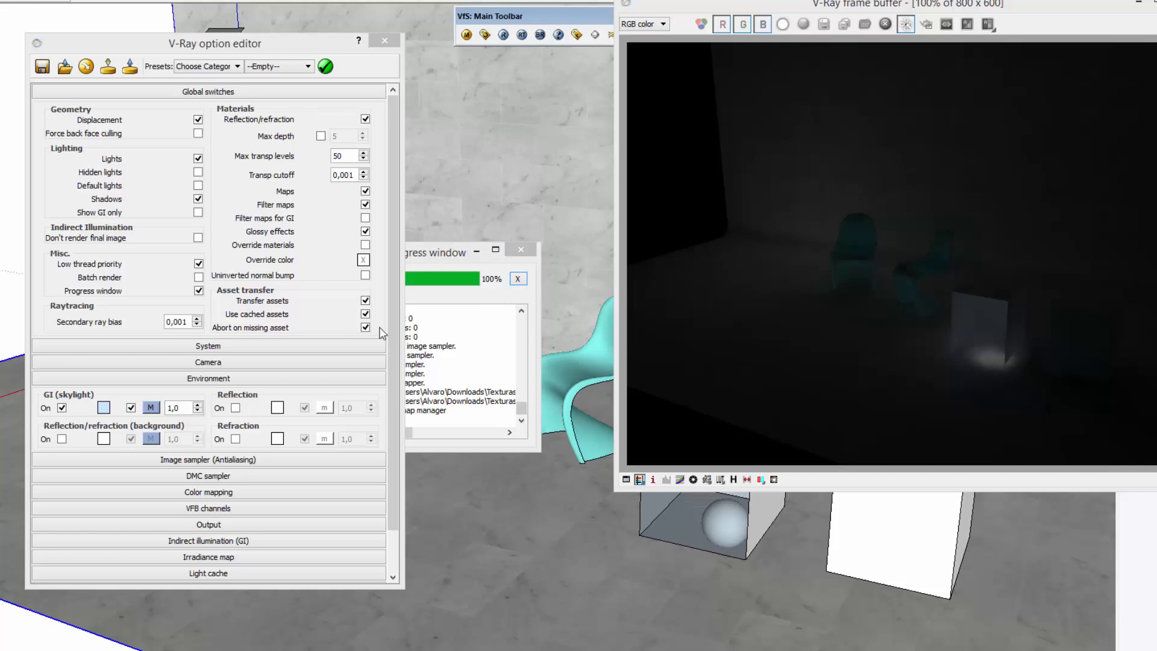
left_click(199, 213)
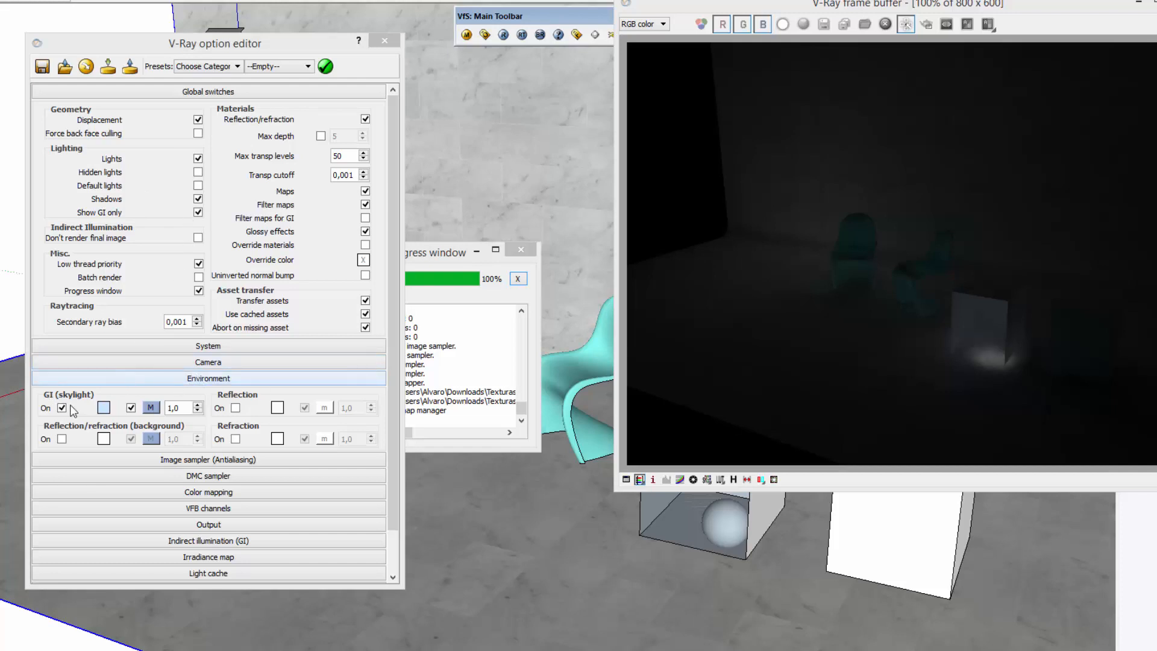
left_click(209, 378)
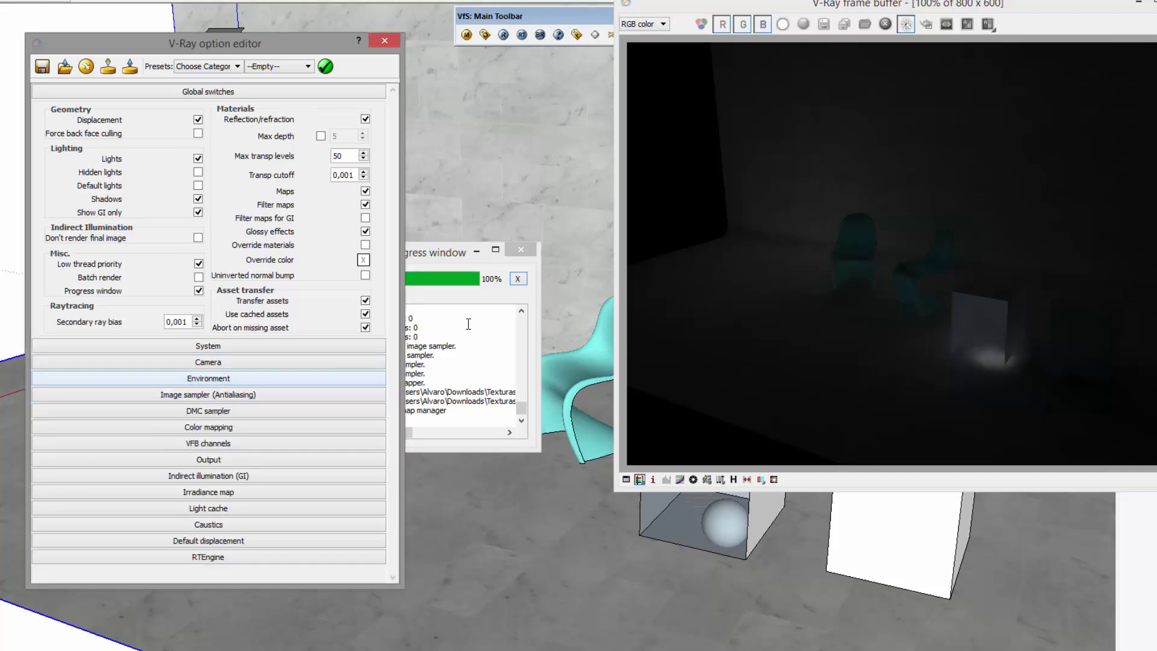
left_click(1152, 24)
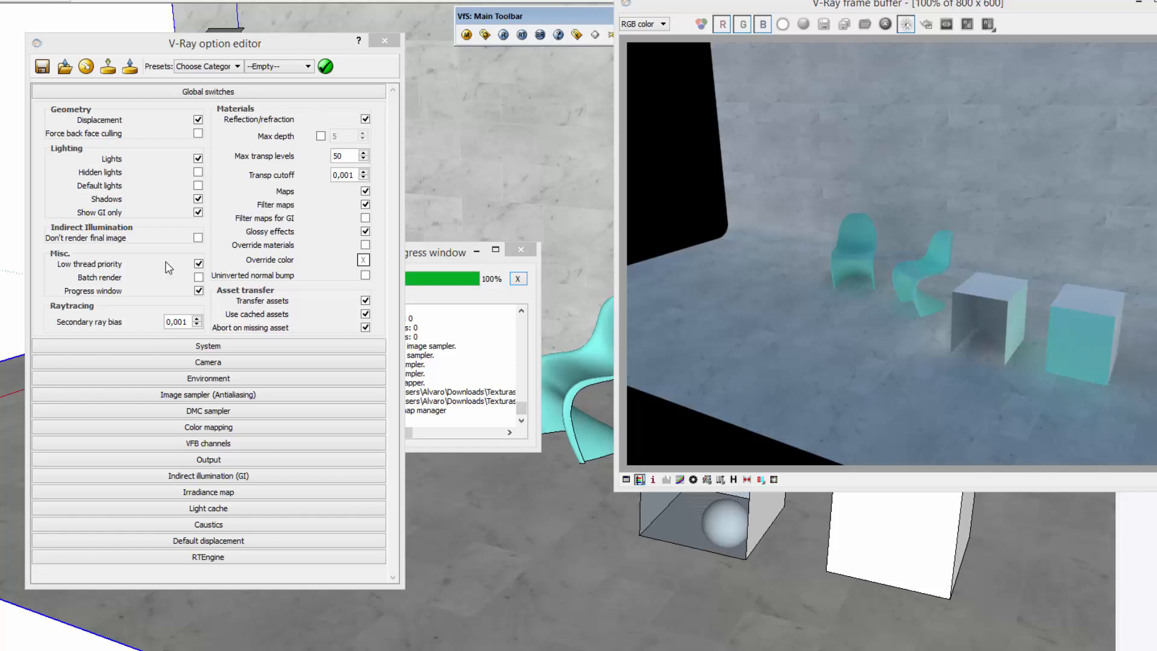
left_click(197, 212)
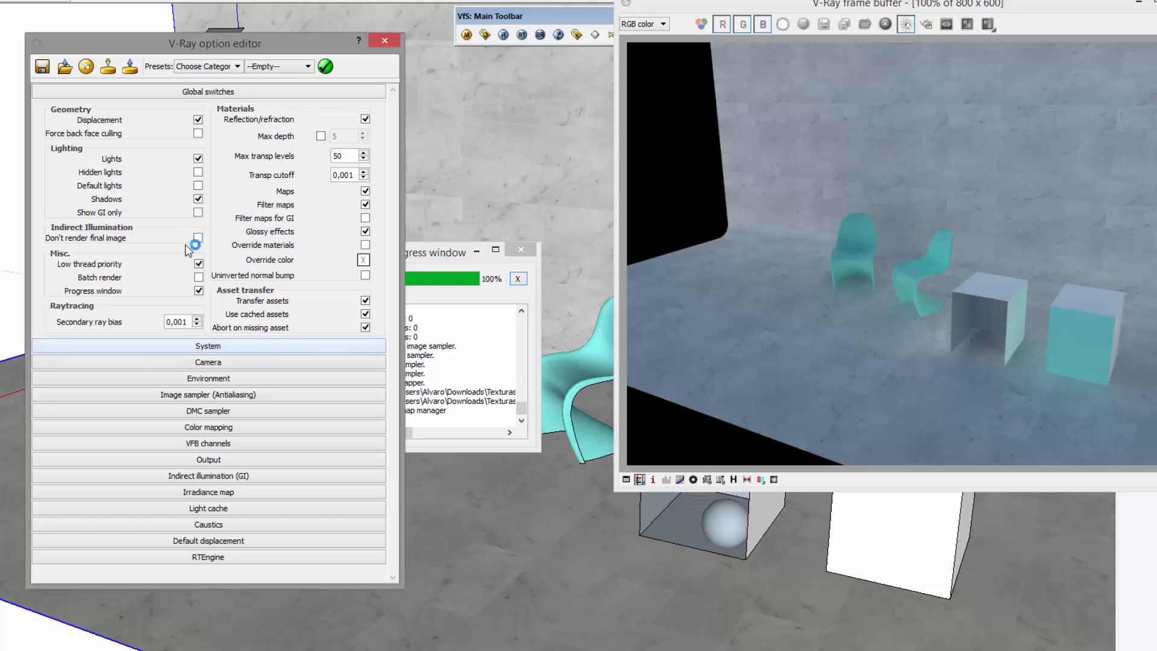
left_click(851, 309)
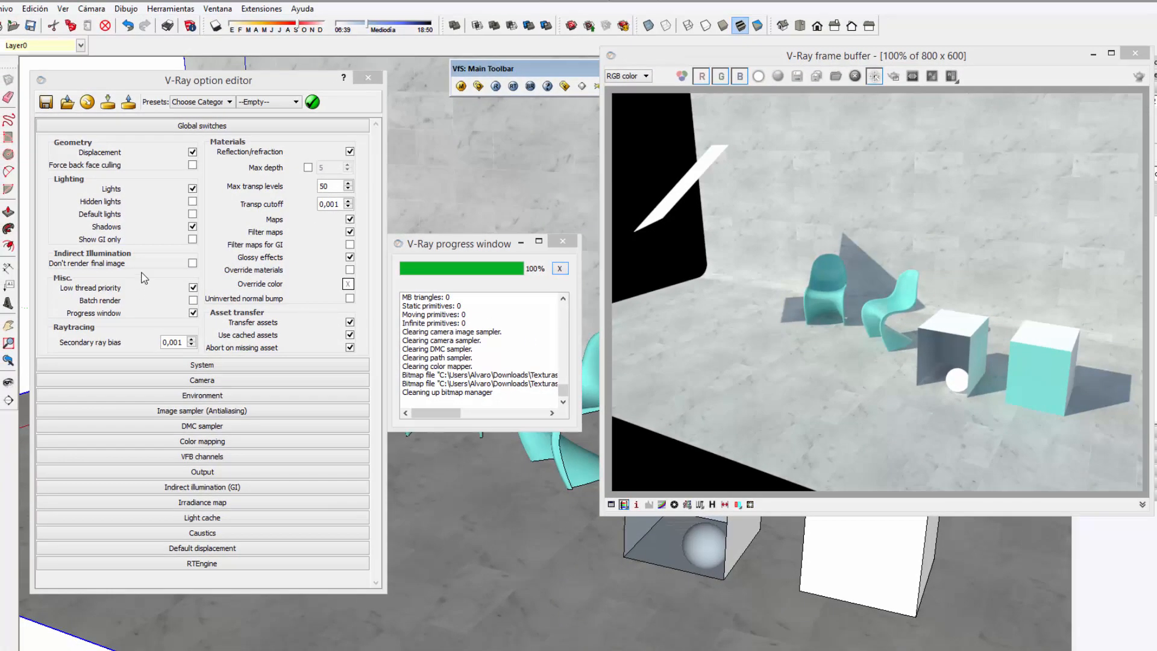
Enable Don't render final image, render the scene, and reposition the progress window
left_click(192, 264)
left_click(193, 263)
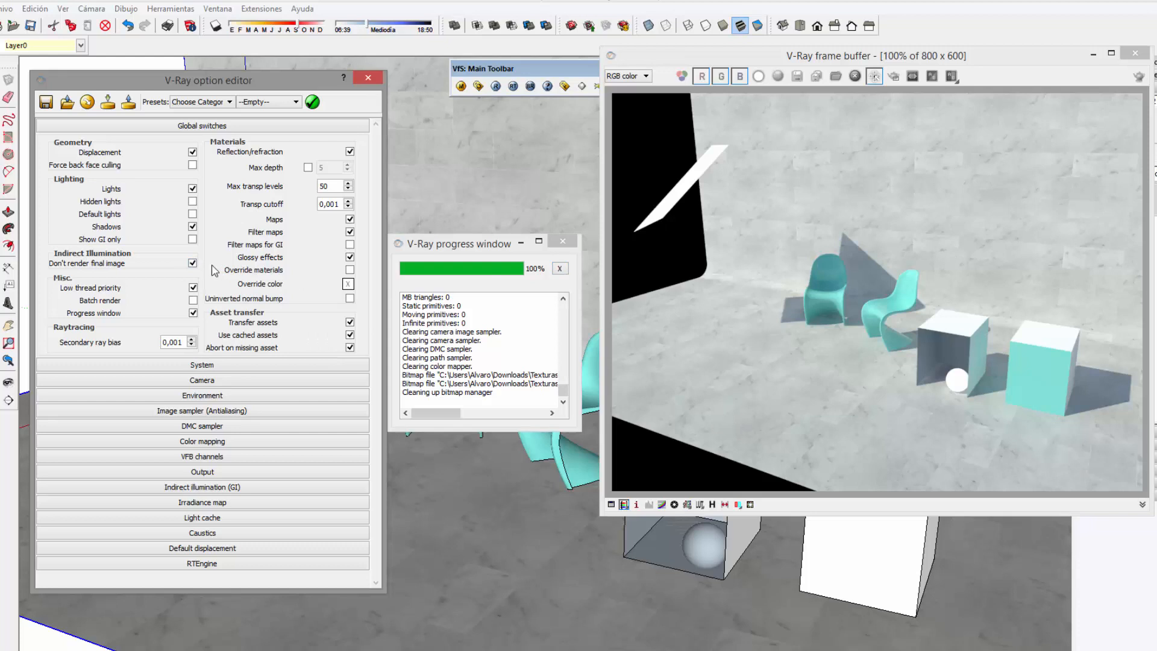
left_click(1145, 76)
left_click(1140, 76)
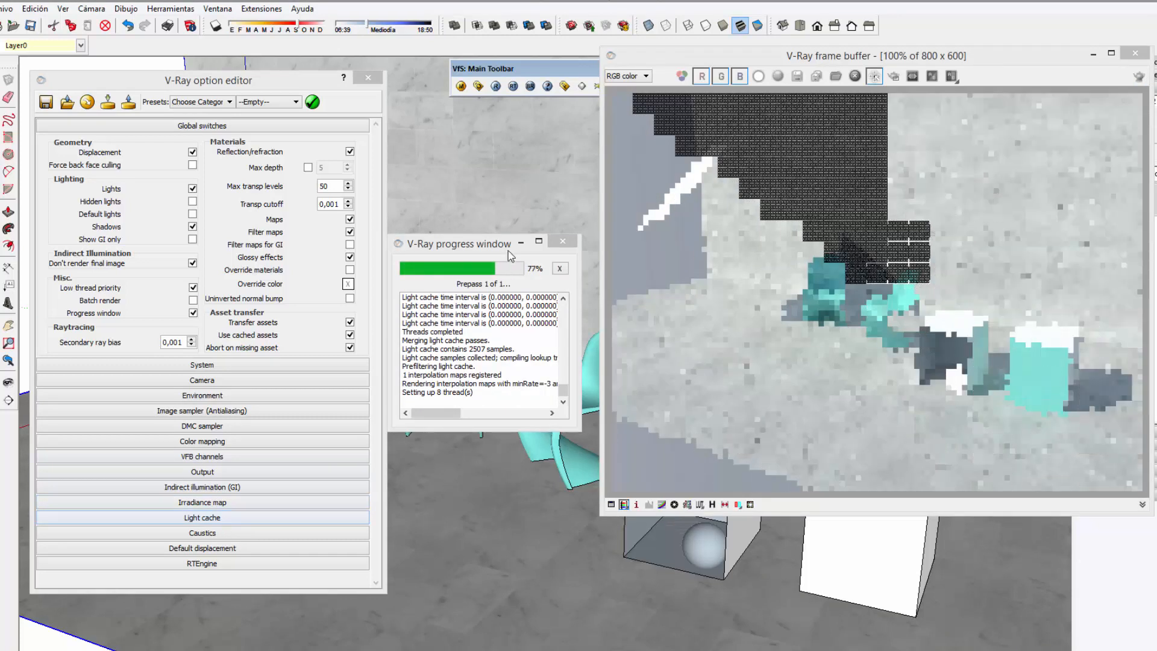
left_click_drag(462, 247, 470, 227)
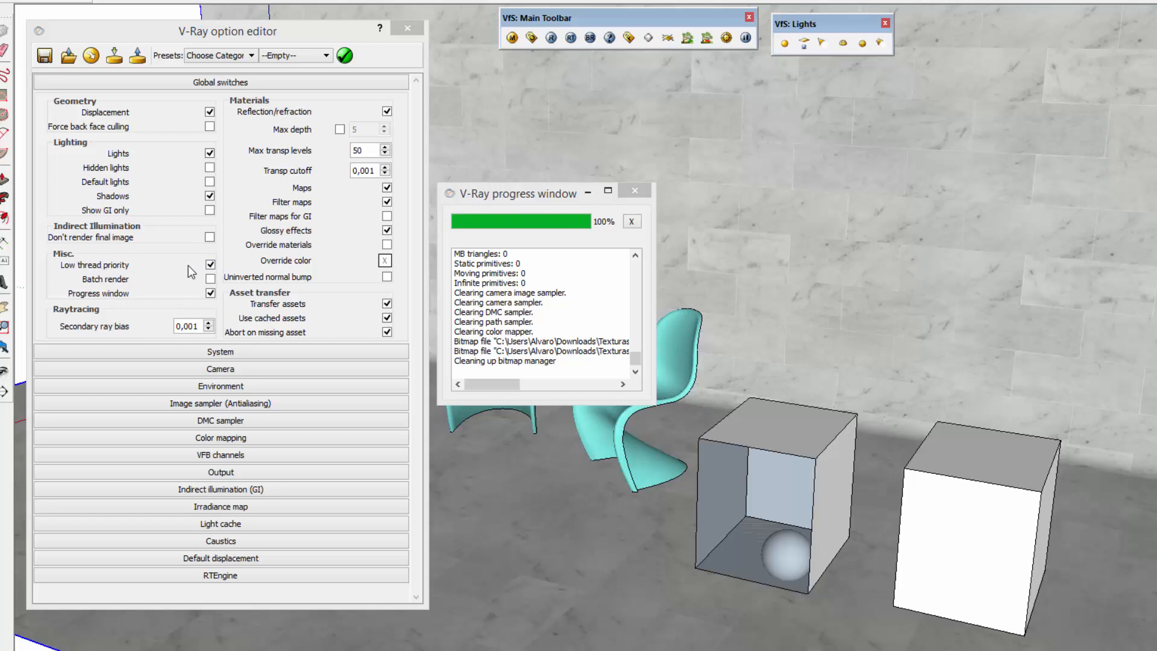
Render the scene with Low thread priority turned off, and enable Batch render with the V-Ray main toolbar moved into view
left_click(211, 265)
left_click(552, 39)
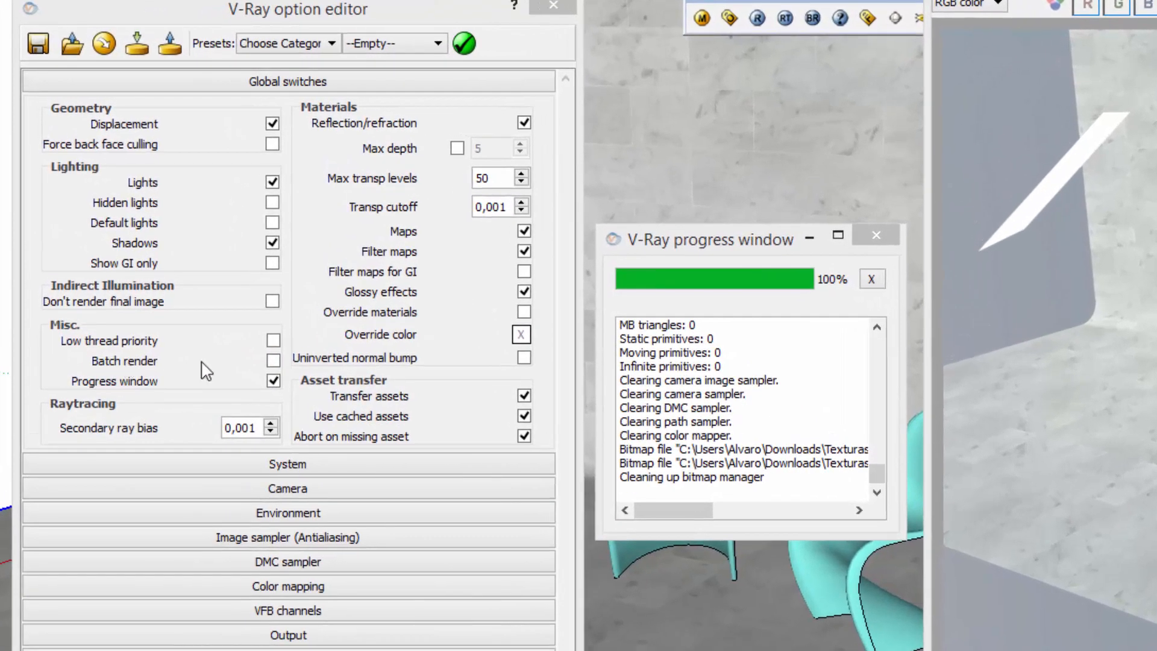
left_click(273, 361)
left_click_drag(795, 2, 754, 8)
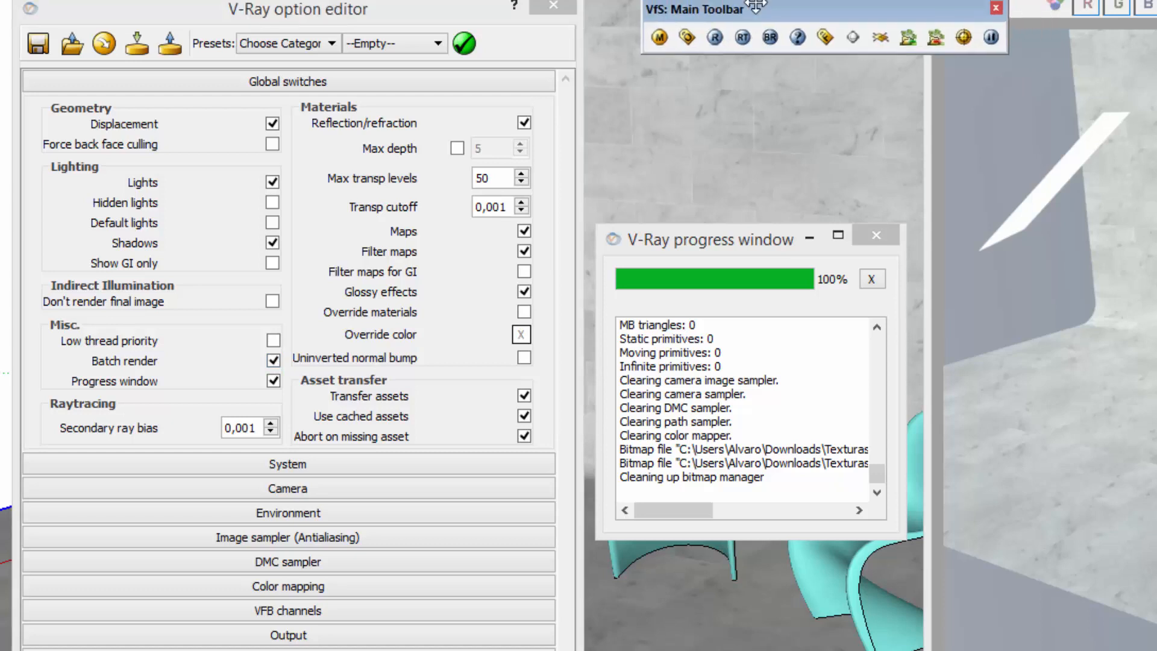
left_click(762, 43)
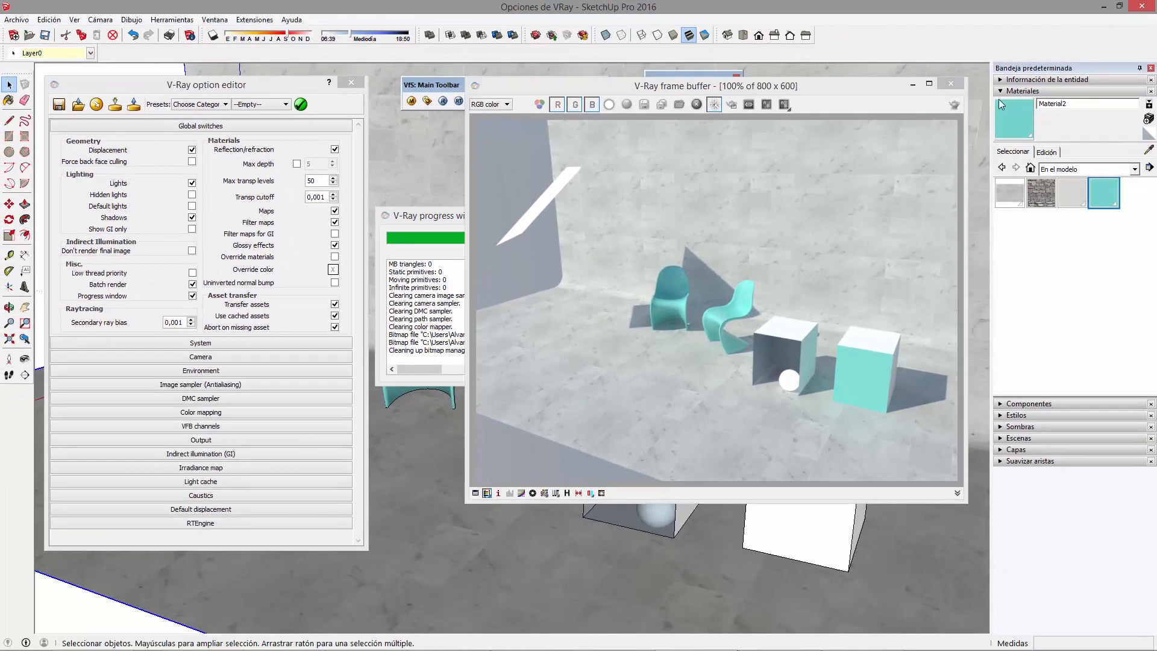
Collapse the Materials tray, expand the Scenes tray, and lower the frame buffer to uncover the V-Ray toolbars
left_click(1001, 91)
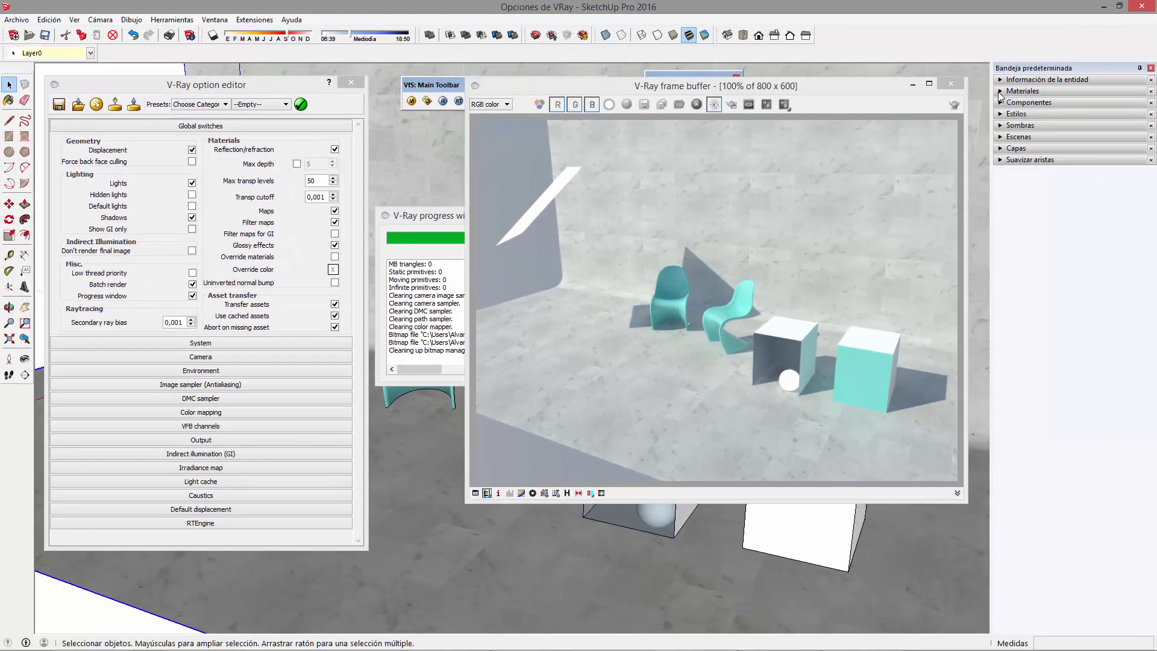
left_click(999, 138)
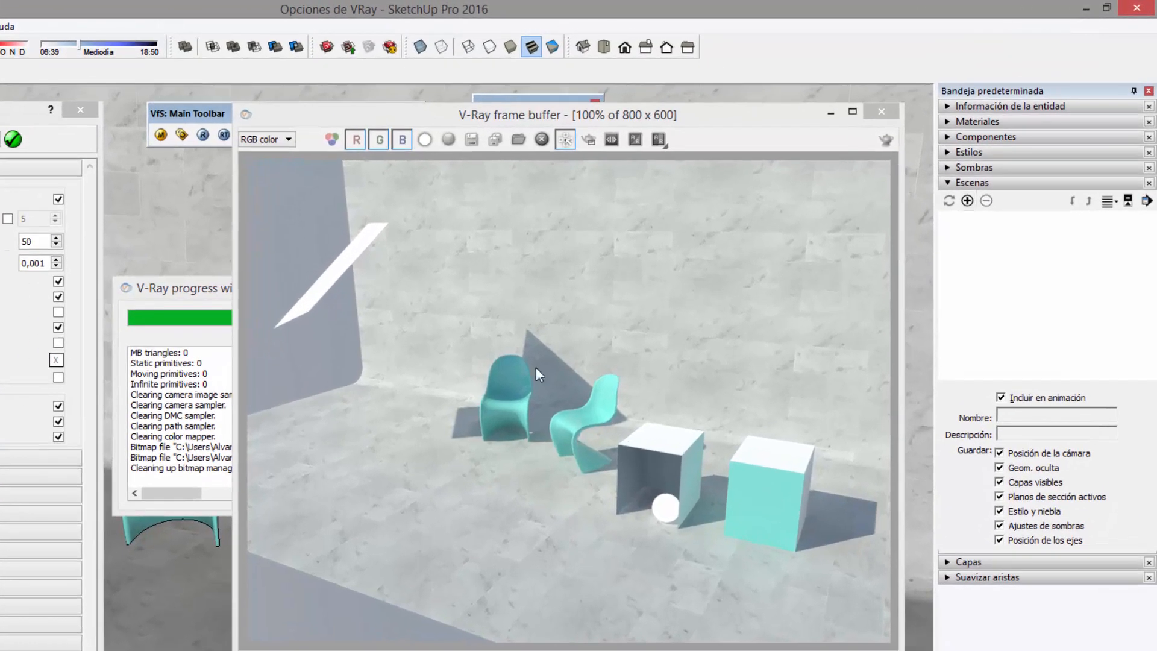
left_click_drag(619, 114, 624, 186)
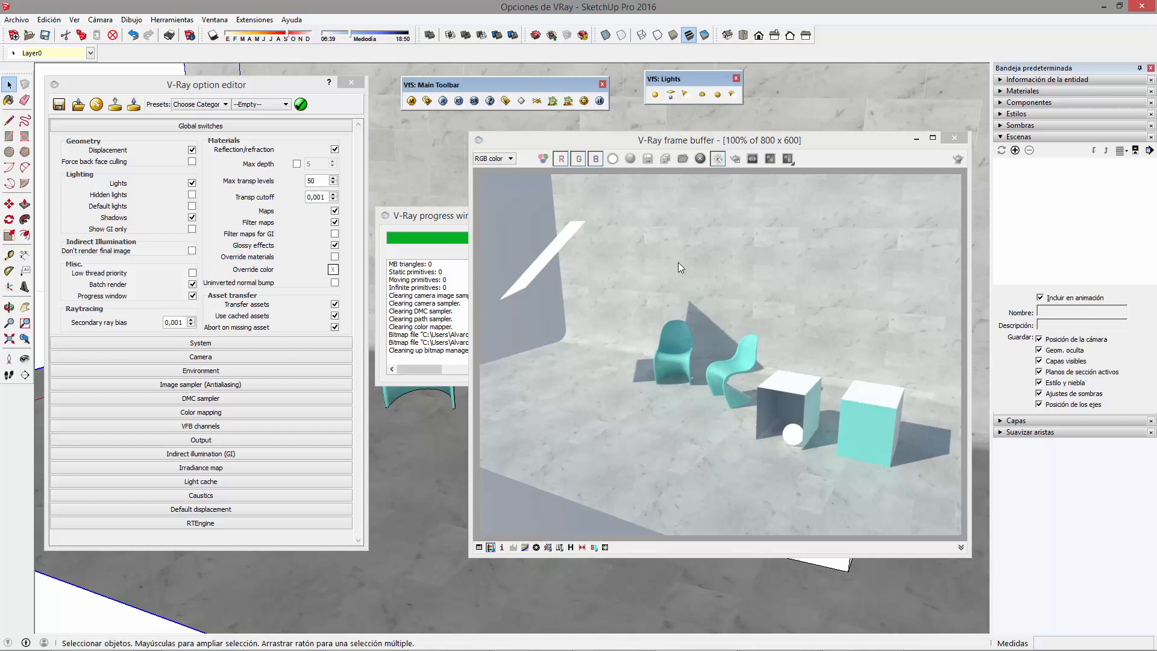
Turn off Batch render and move the V-Ray progress window into full view
left_click(192, 283)
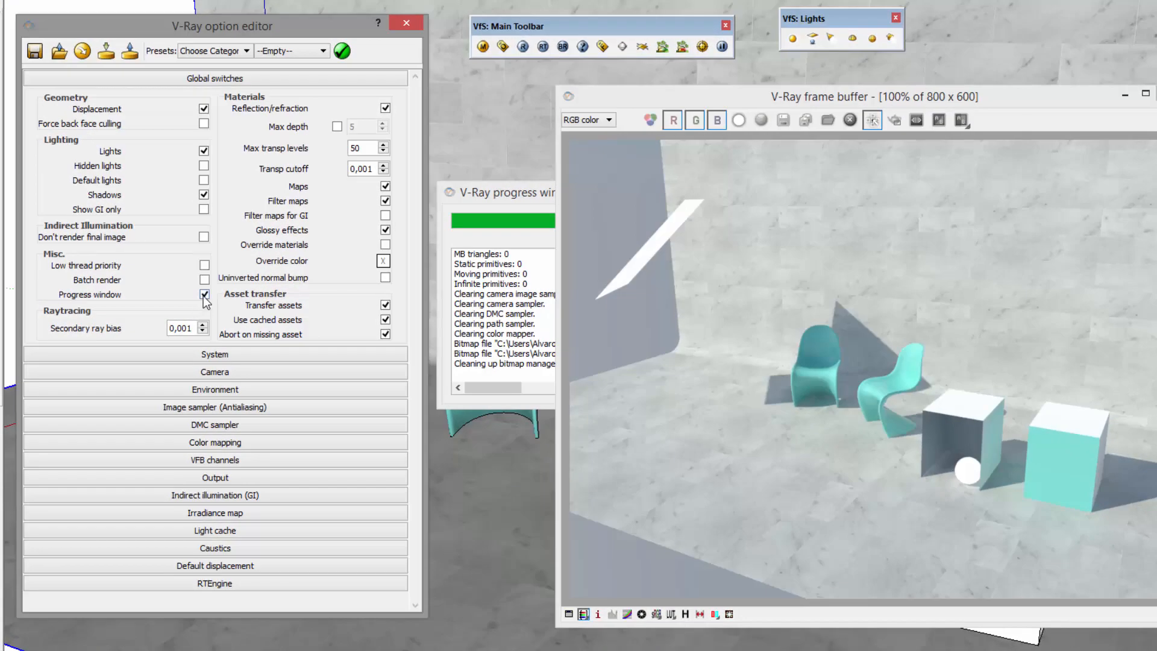
left_click_drag(486, 190, 446, 183)
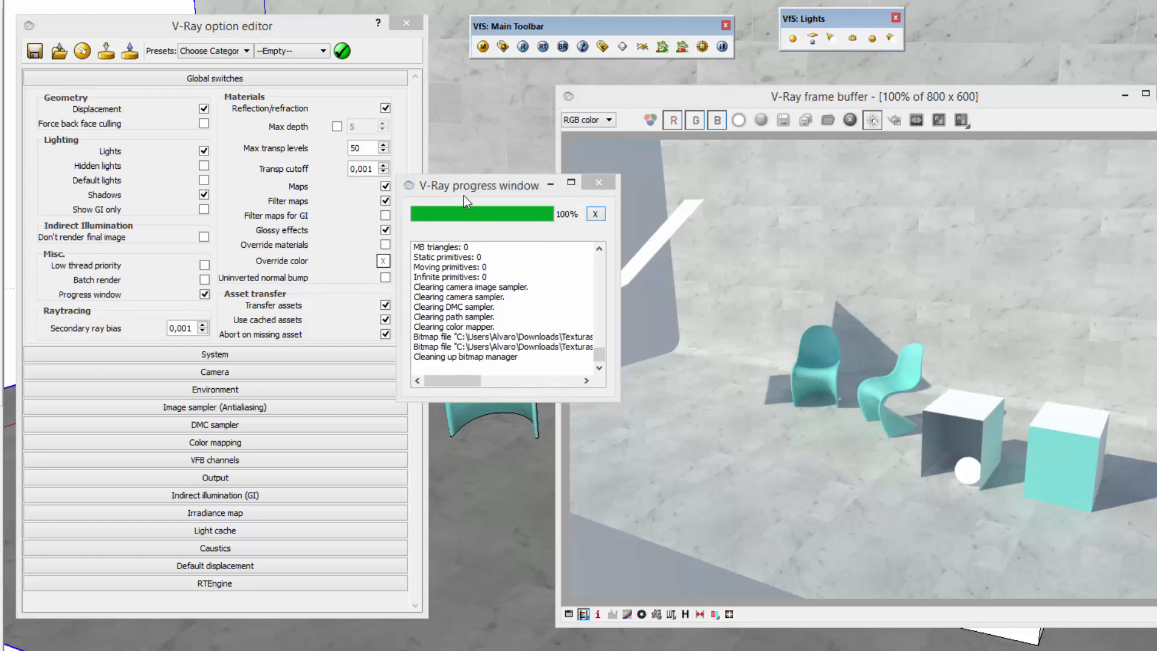
Scroll the V-Ray progress window's log back to its first entries
left_click_drag(600, 353, 421, 193)
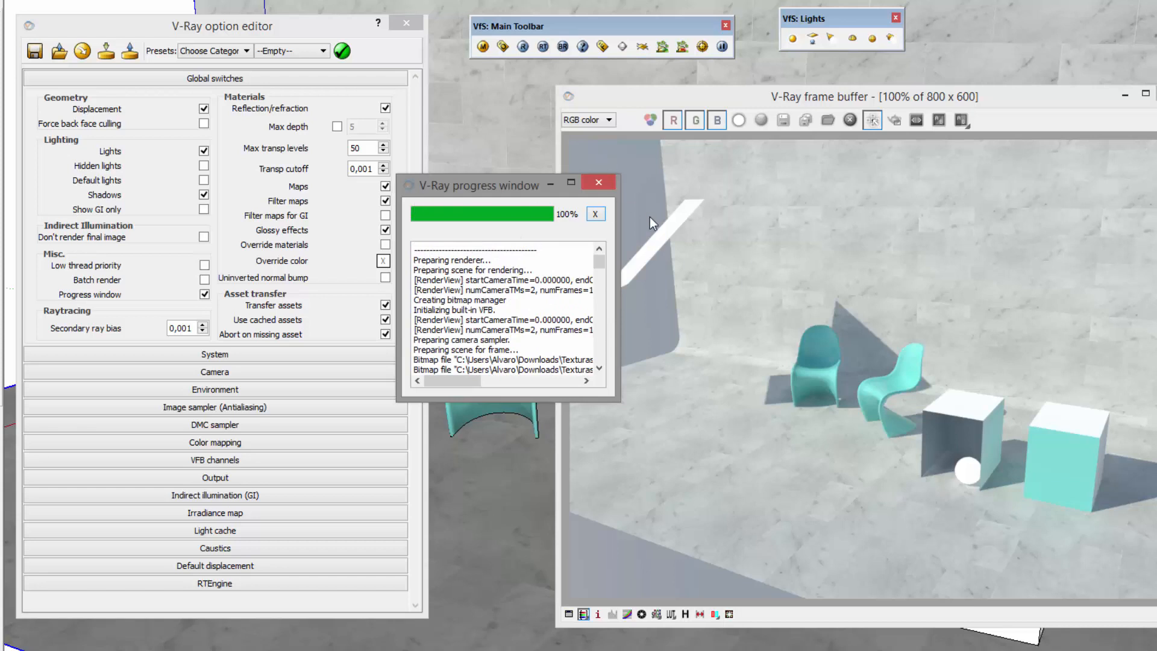
left_click_drag(471, 183, 423, 172)
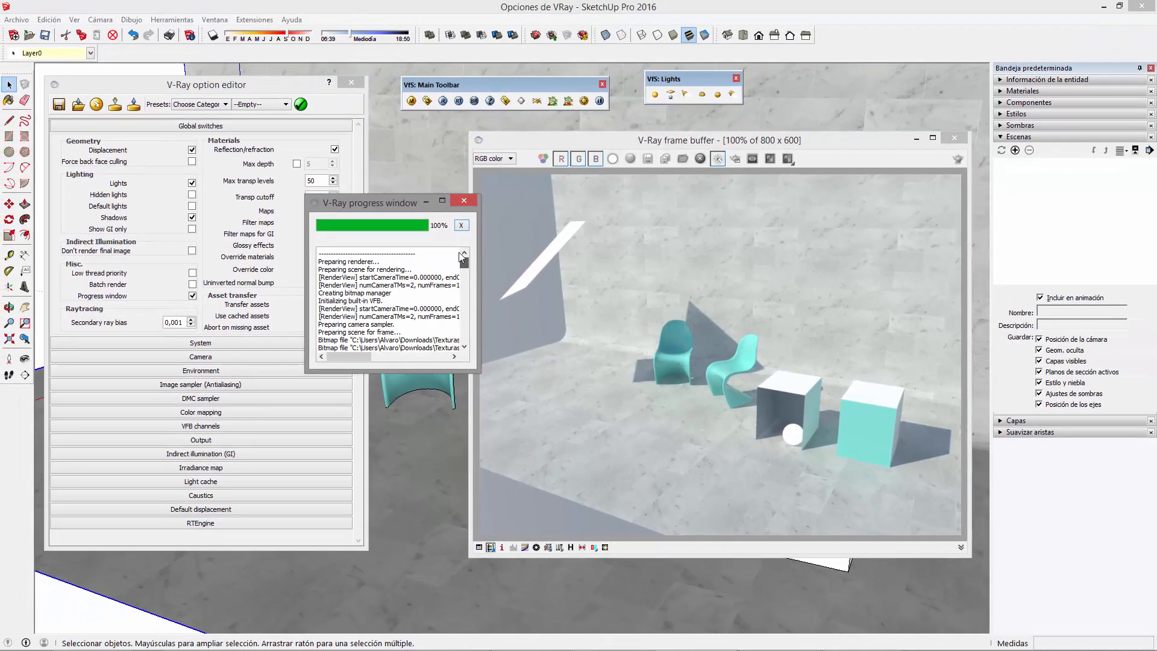
left_click(425, 203)
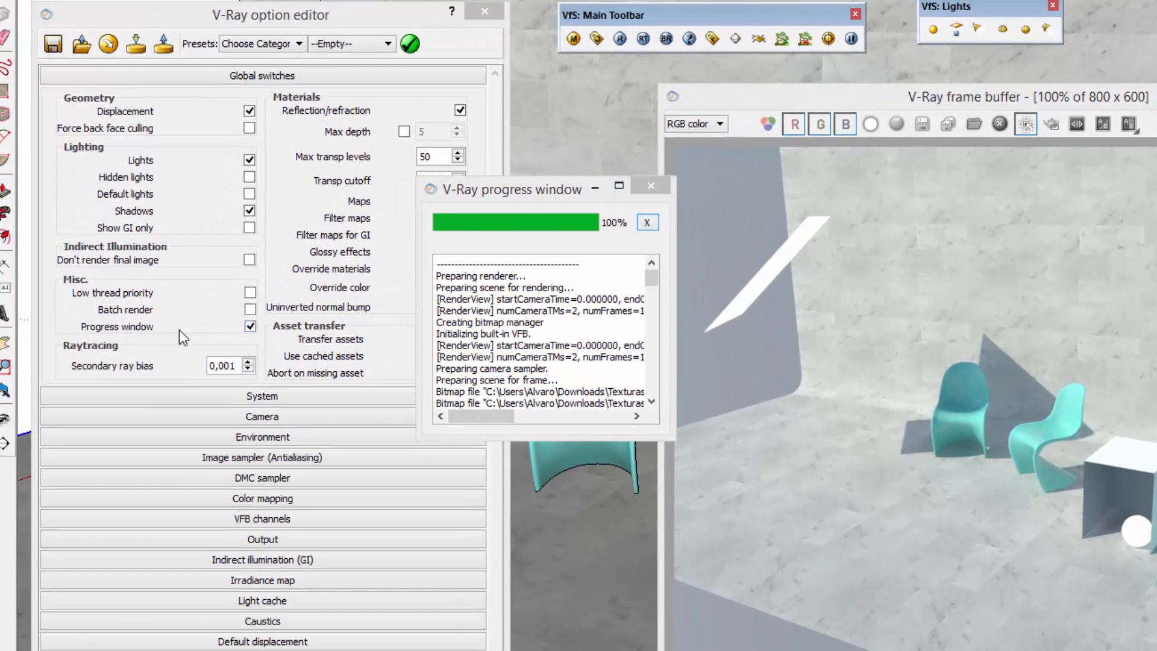
Turn off Progress window under Misc., close the V-Ray progress window, and launch a render
left_click(250, 326)
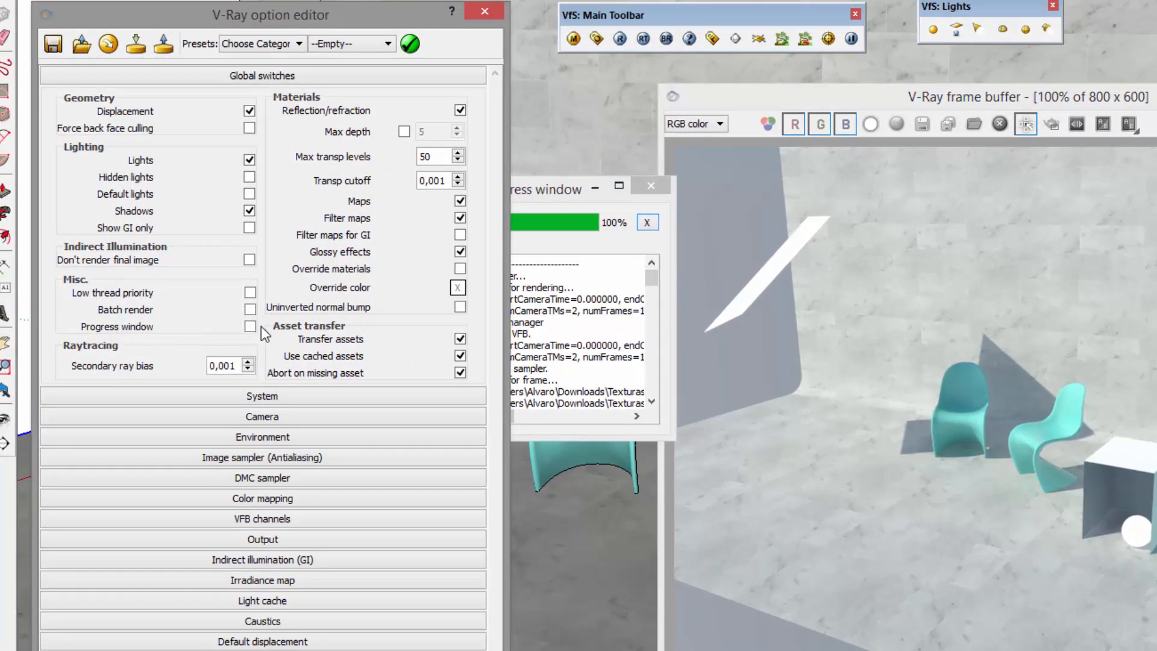
left_click(659, 183)
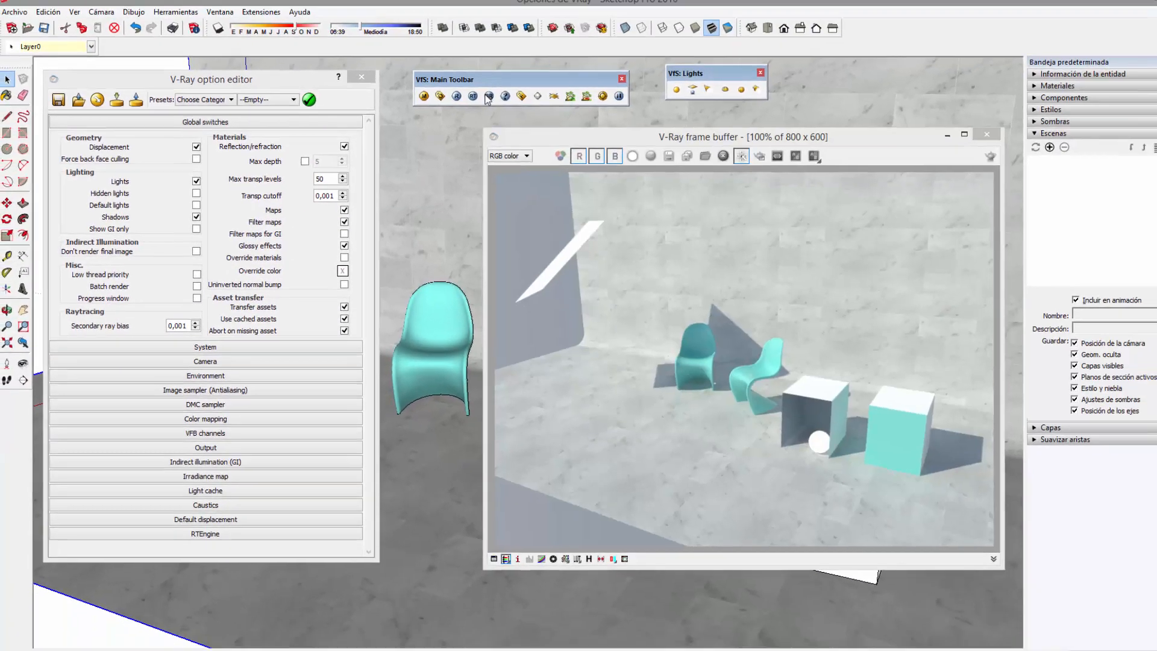
left_click(488, 96)
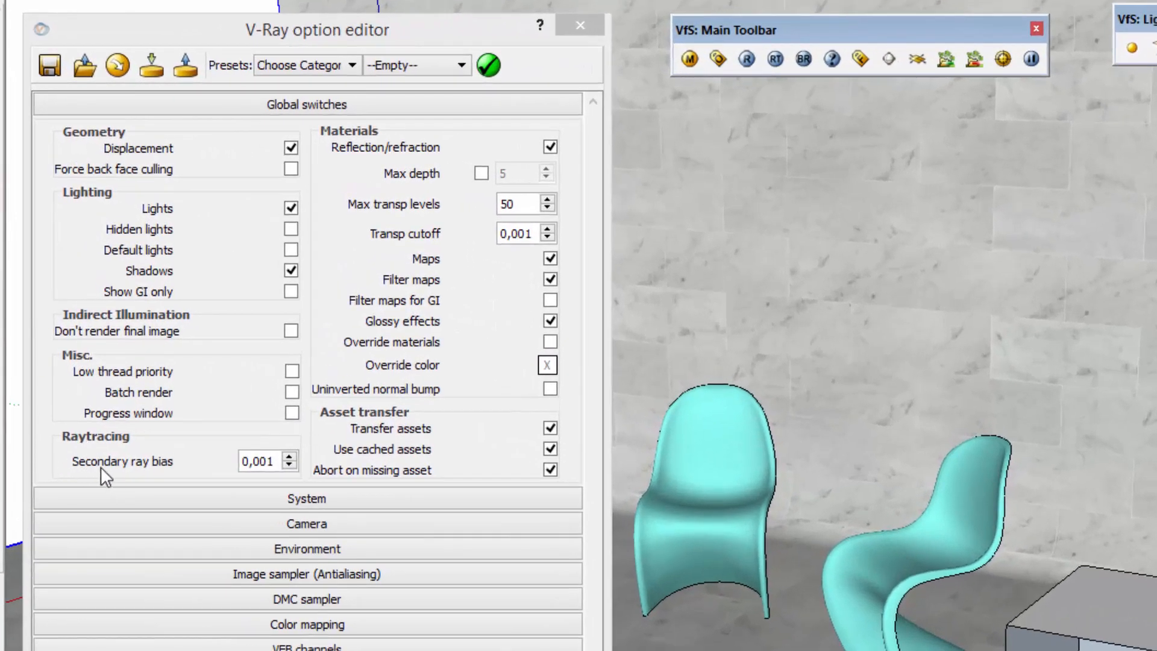
Draw a rectangle flat on the marble floor in front of the chairs to test Secondary ray bias
mouse_move(274, 462)
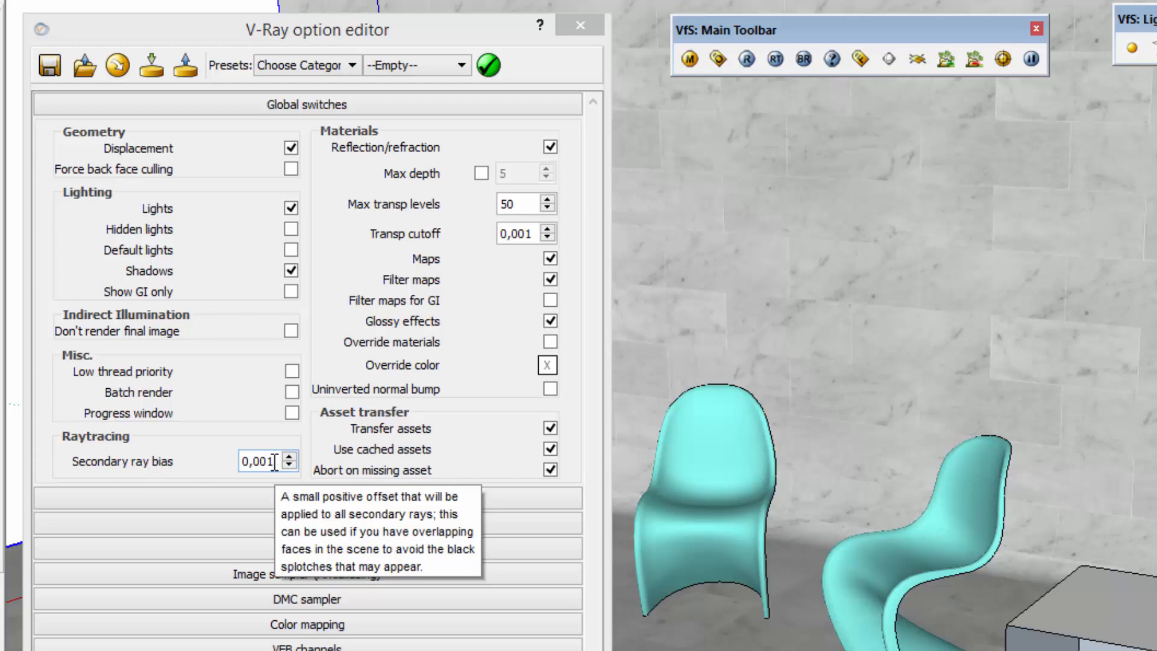
middle_click_drag(1096, 631, 1079, 486)
middle_click_drag(1145, 512, 794, 429)
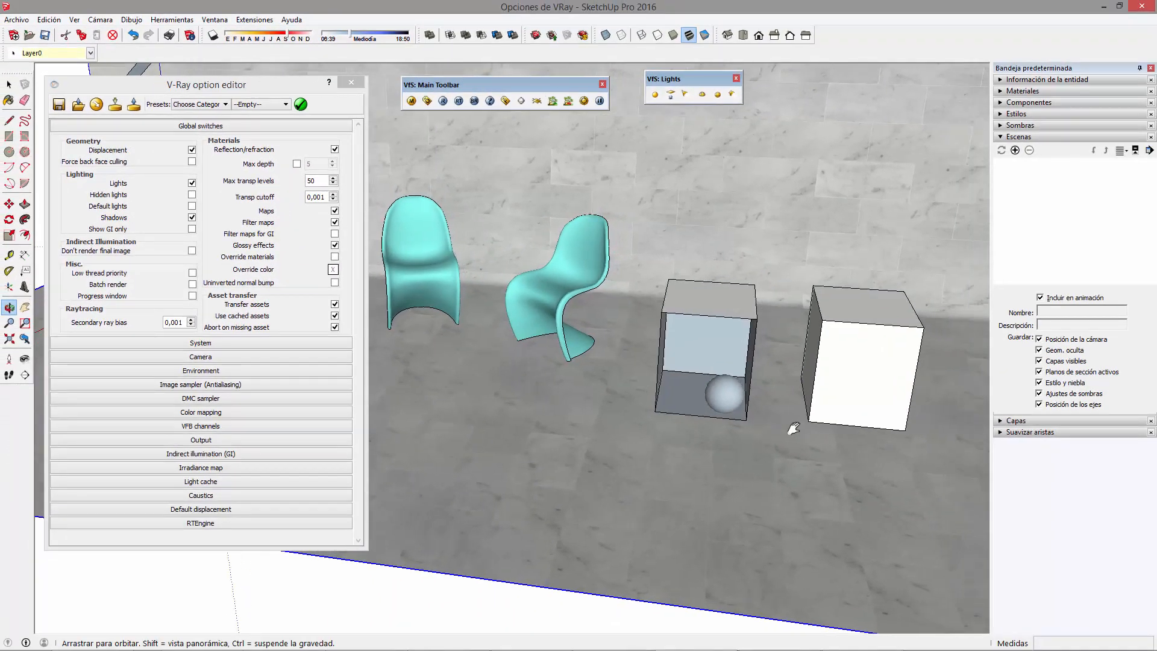
scroll(626, 422, "up", 10)
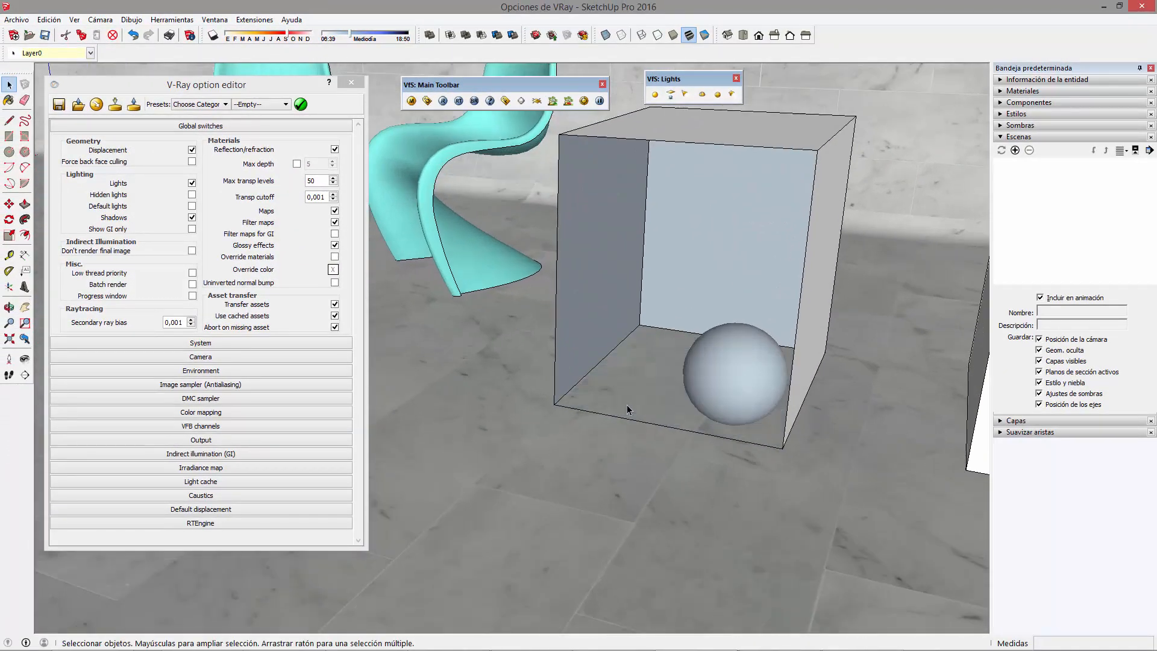
middle_click_drag(656, 422, 649, 467)
scroll(652, 437, "down", 6)
mouse_move(627, 511)
middle_mouse_down("shift")
mouse_move(749, 444)
mouse_move(820, 455)
middle_mouse_up("shift")
key("r")
left_click(482, 355)
left_click(611, 544)
Draw a second rectangle flat on the marble wall above the open box
middle_click_drag(643, 536, 622, 504)
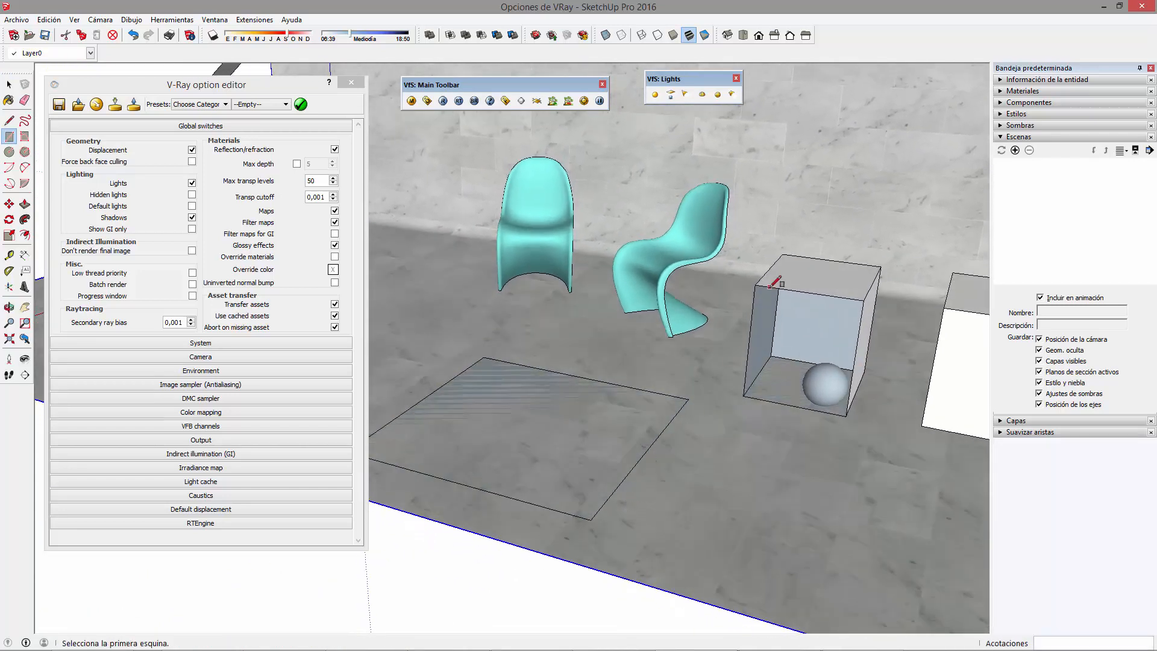
middle_click_drag(773, 282, 743, 390, "shift")
left_click(746, 200)
left_click(862, 289)
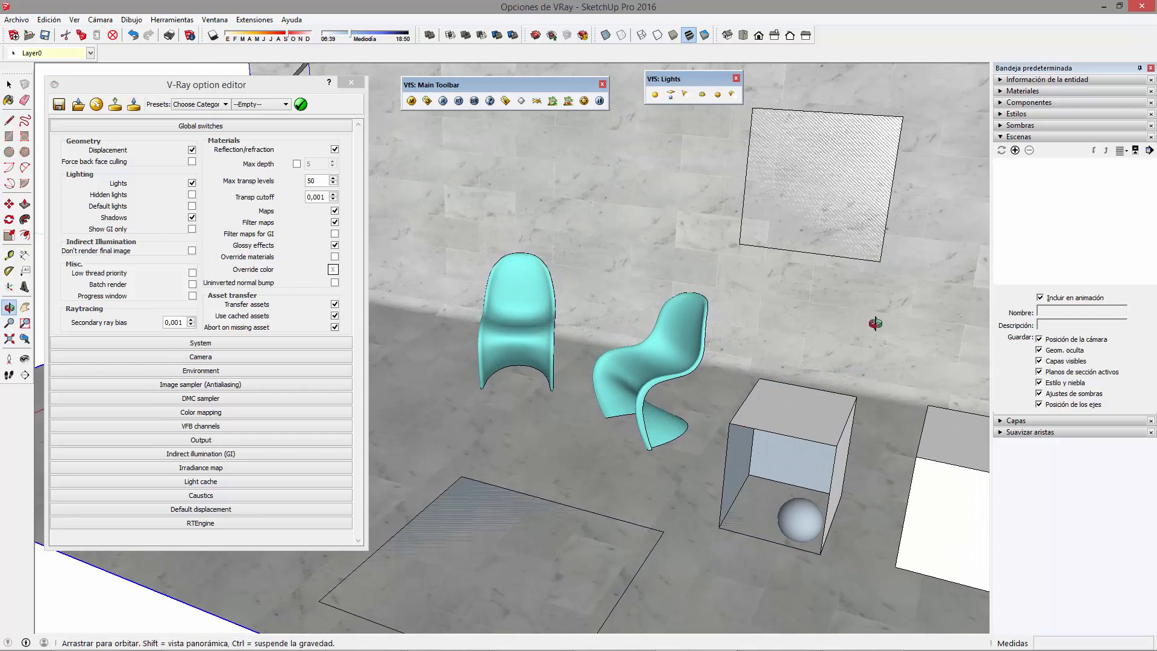
middle_click_drag(879, 315, 821, 301)
scroll(821, 301, "down", 3)
key("space")
Examine from several angles how the floor rectangle's face overlaps the marble floor
scroll(588, 519, "up", 3)
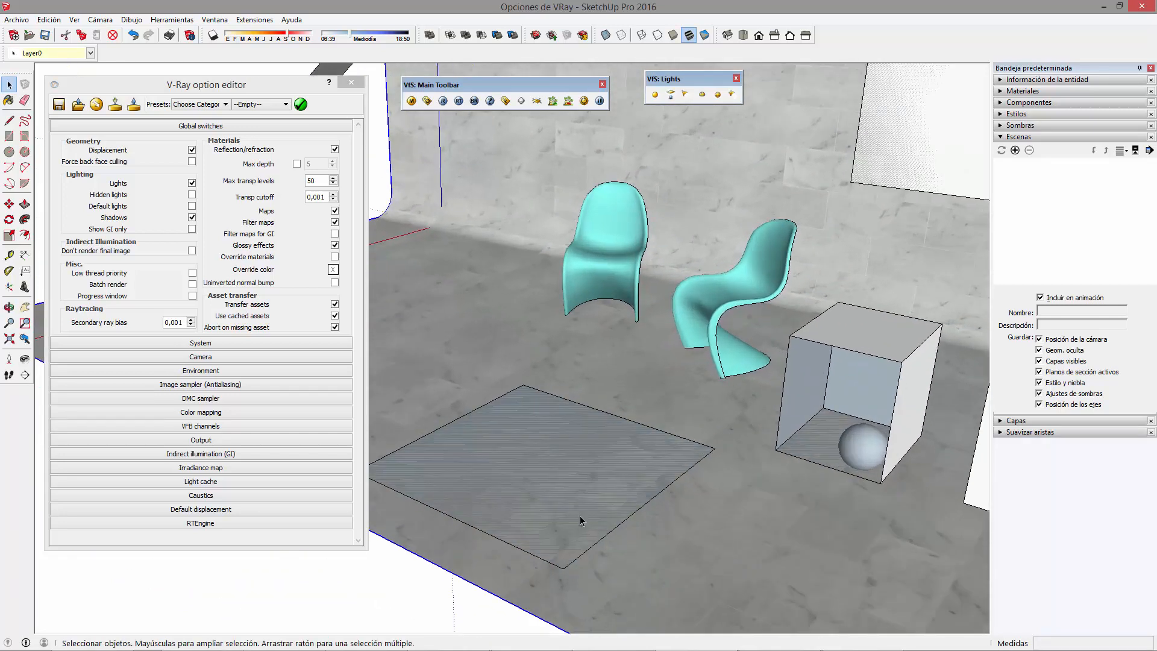
scroll(628, 540, "up", 2)
left_click(606, 458)
mouse_move(606, 458)
middle_mouse_down()
mouse_move(583, 403)
mouse_move(626, 512)
mouse_move(743, 464)
mouse_move(774, 431)
mouse_move(645, 419)
mouse_move(609, 449)
middle_mouse_up()
left_click(463, 587)
scroll(778, 420, "down", 2)
left_click(537, 415)
mouse_move(537, 414)
middle_mouse_down()
mouse_move(602, 454)
mouse_move(598, 471)
middle_mouse_up()
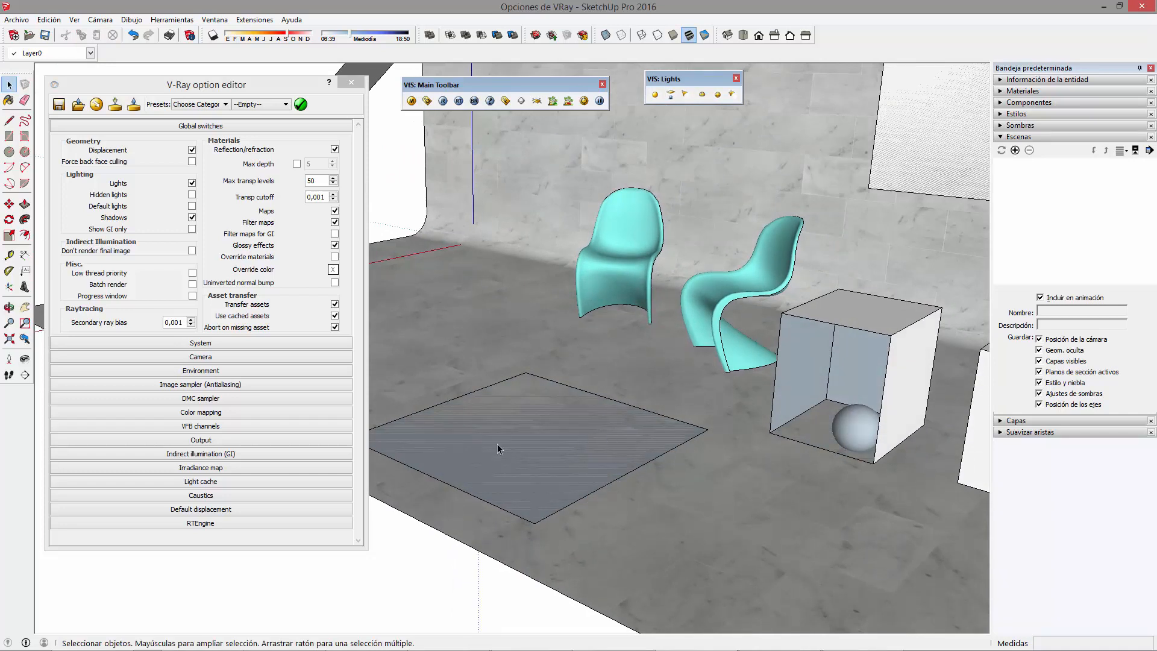
scroll(591, 459, "up", 2)
middle_click_drag(649, 524, 708, 458)
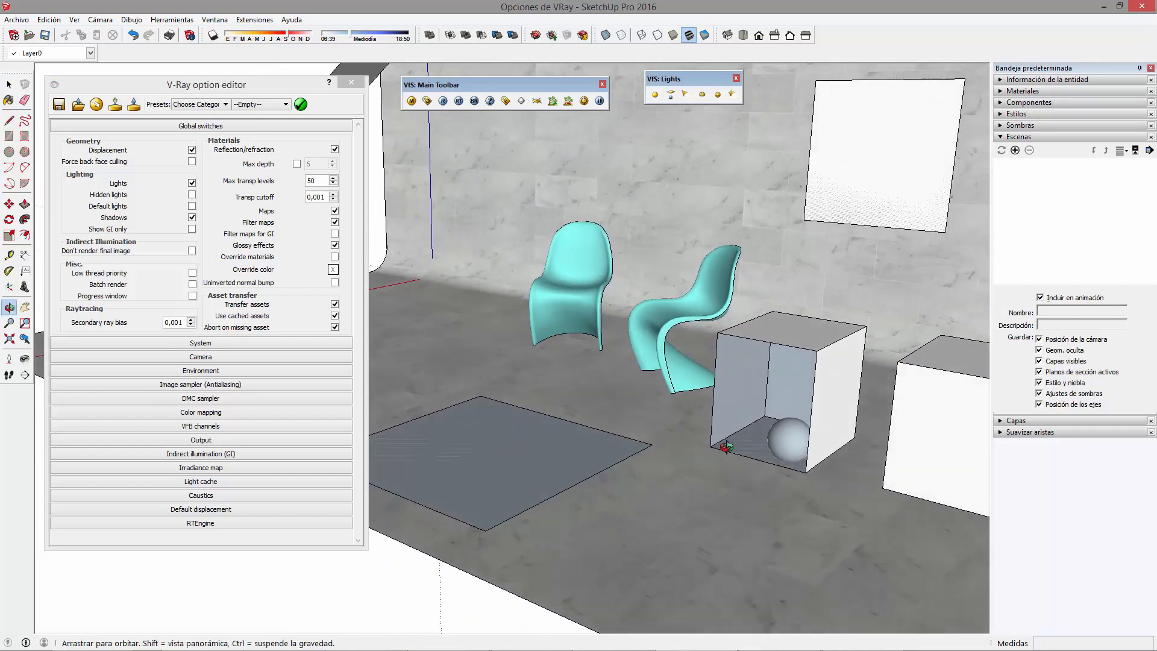
Render the scene with the two overlapping rectangles, reposition the frame buffer, and close it
left_click(443, 101)
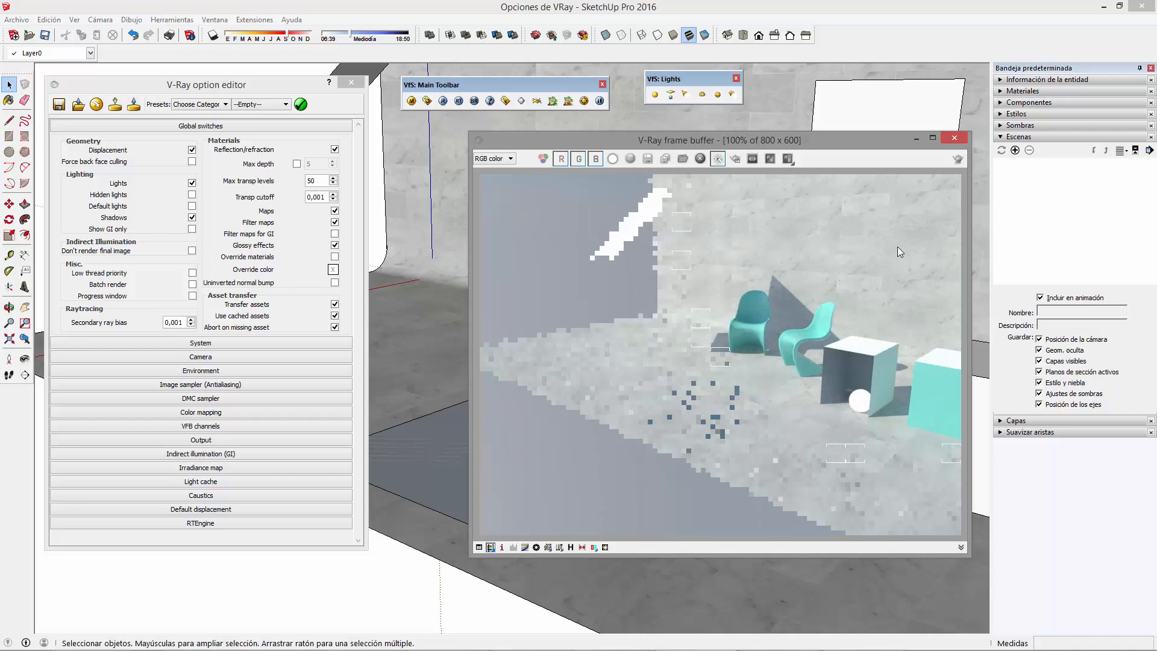
left_click_drag(833, 140, 717, 103)
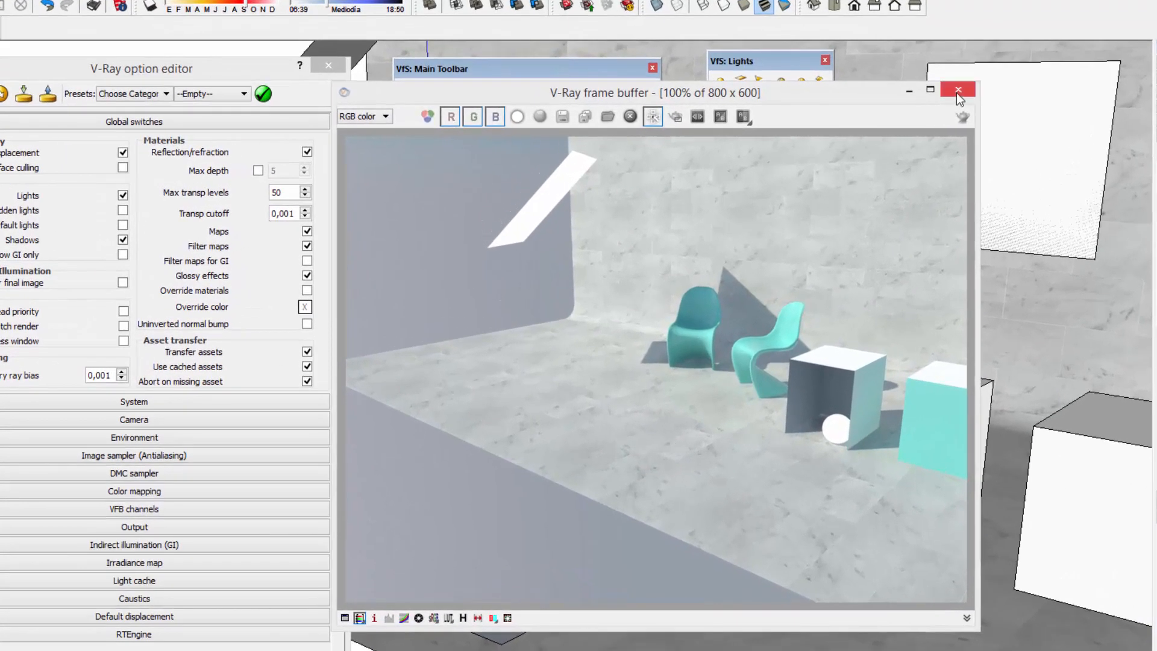
left_click(957, 91)
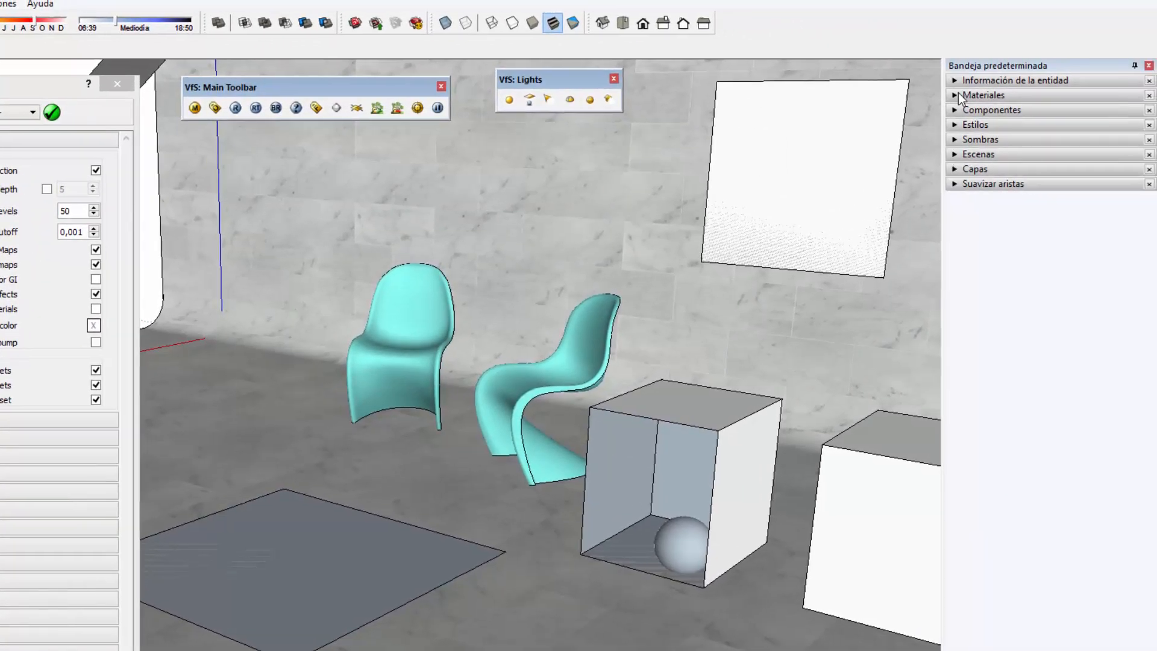
Paint the wall rectangle orange using a swatch from the Colores material library
left_click(958, 95)
left_click(1093, 193)
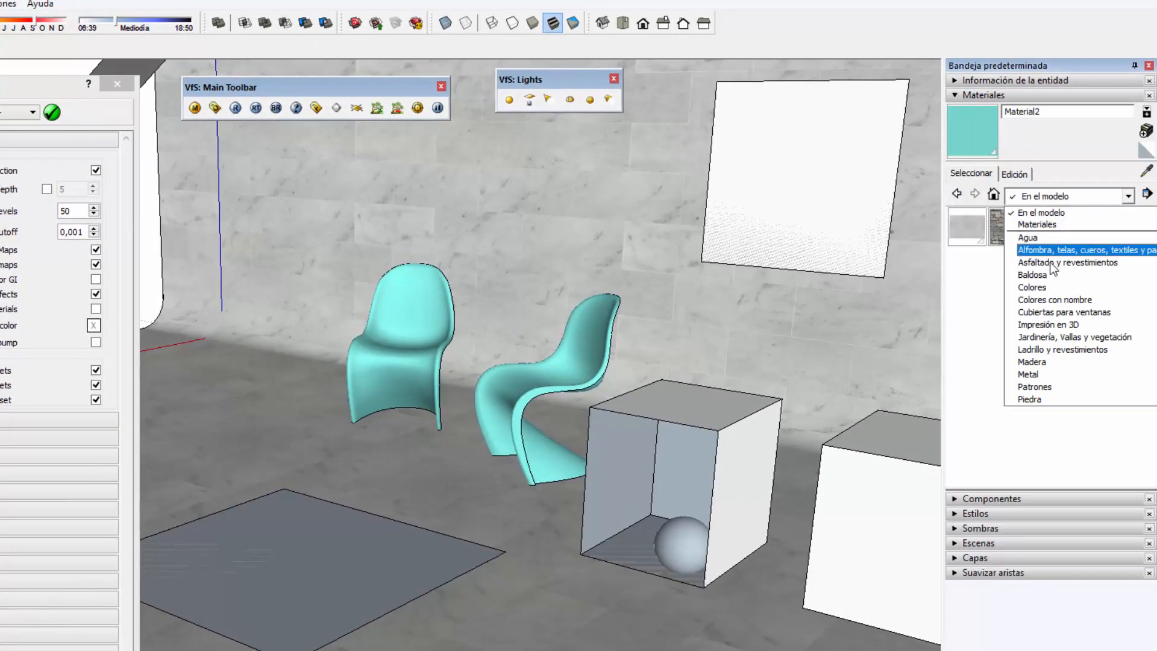
left_click(1042, 286)
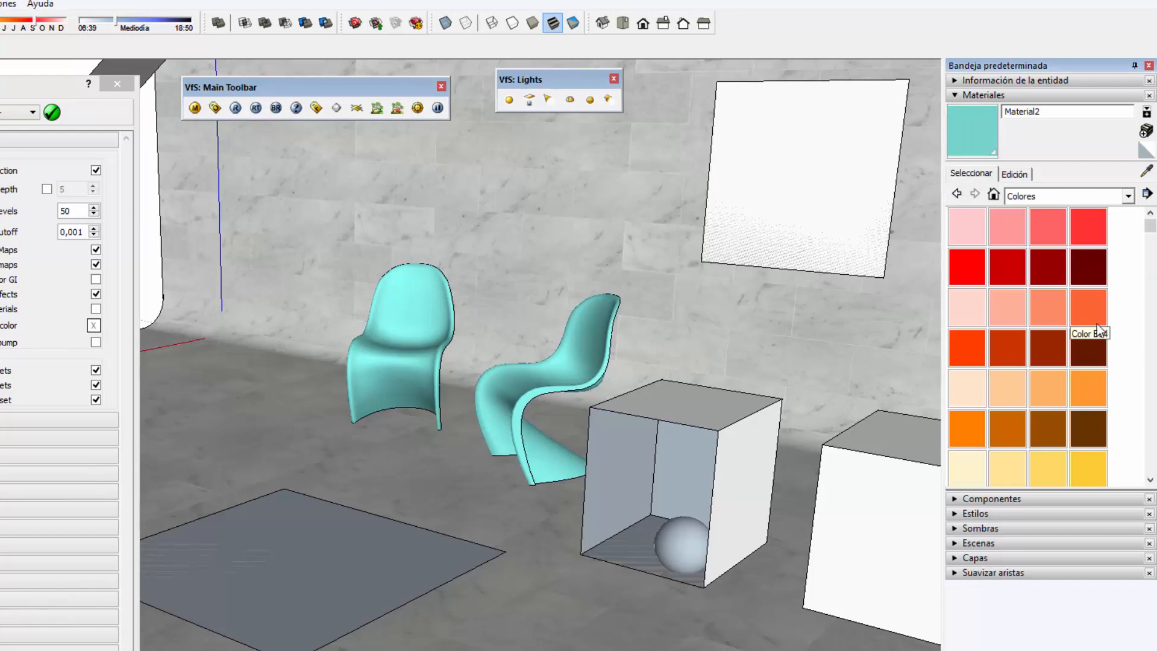
left_click(1098, 330)
left_click(827, 175)
Paint the floor rectangle yellow with Color E03
scroll(1150, 265, "down", 1)
scroll(1150, 265, "down", 2)
left_click(1050, 394)
left_click(416, 584)
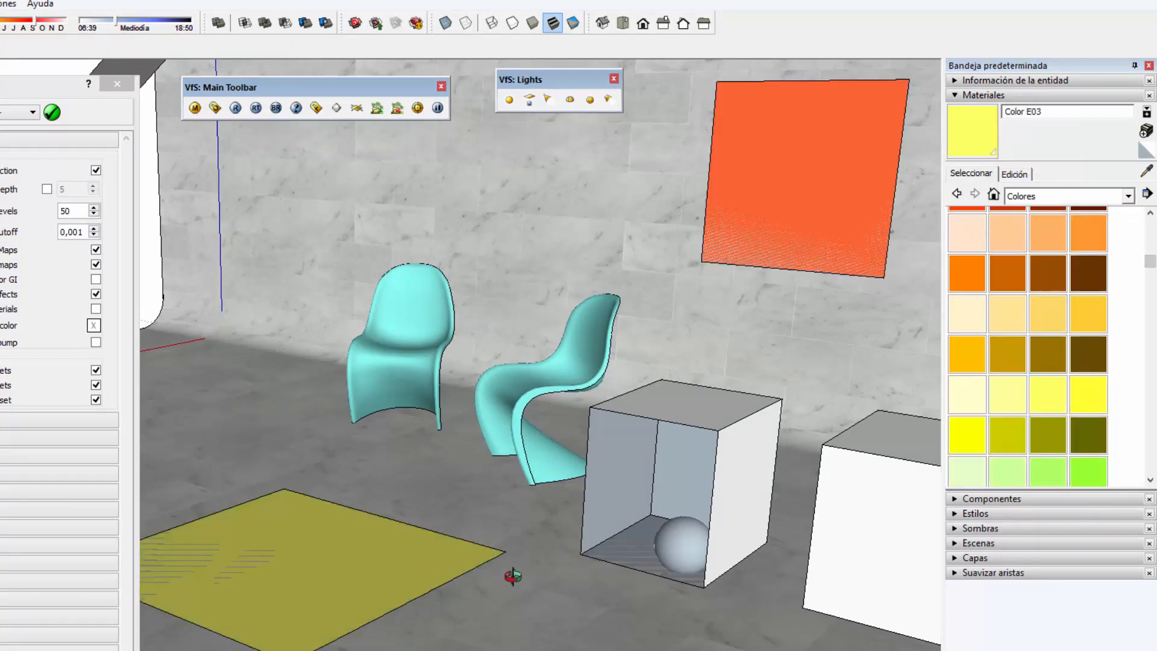
Render the scene with the orange and yellow rectangles and move the frame buffer aside
scroll(485, 513, "up", 1)
scroll(392, 600, "up", 1)
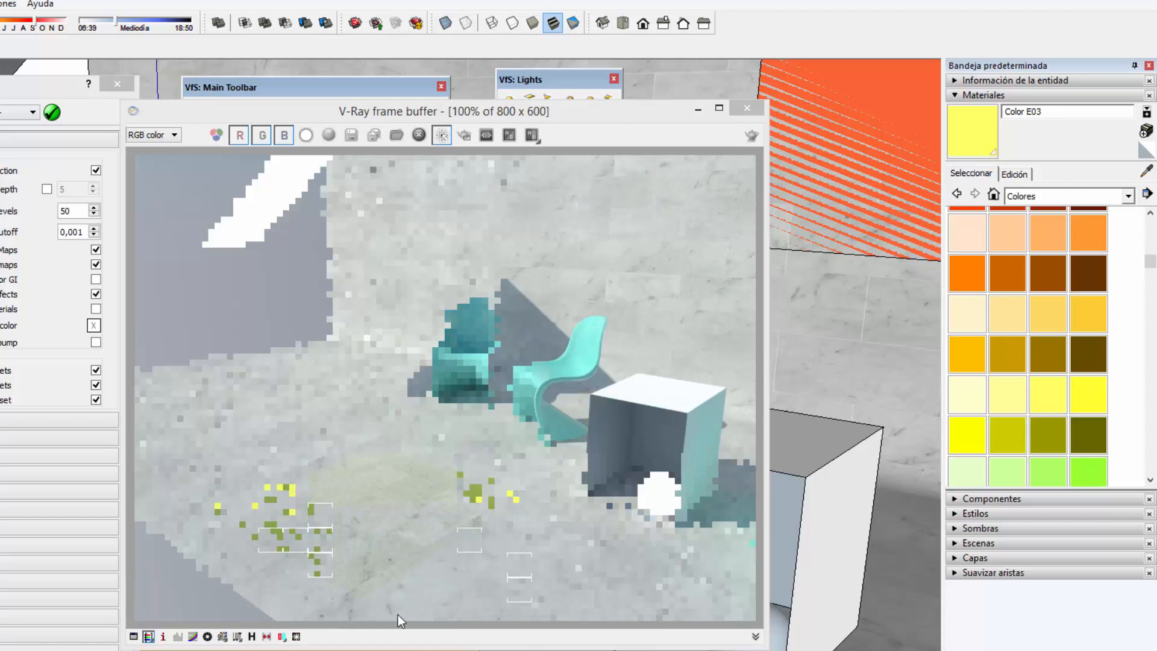
left_click_drag(612, 114, 761, 97)
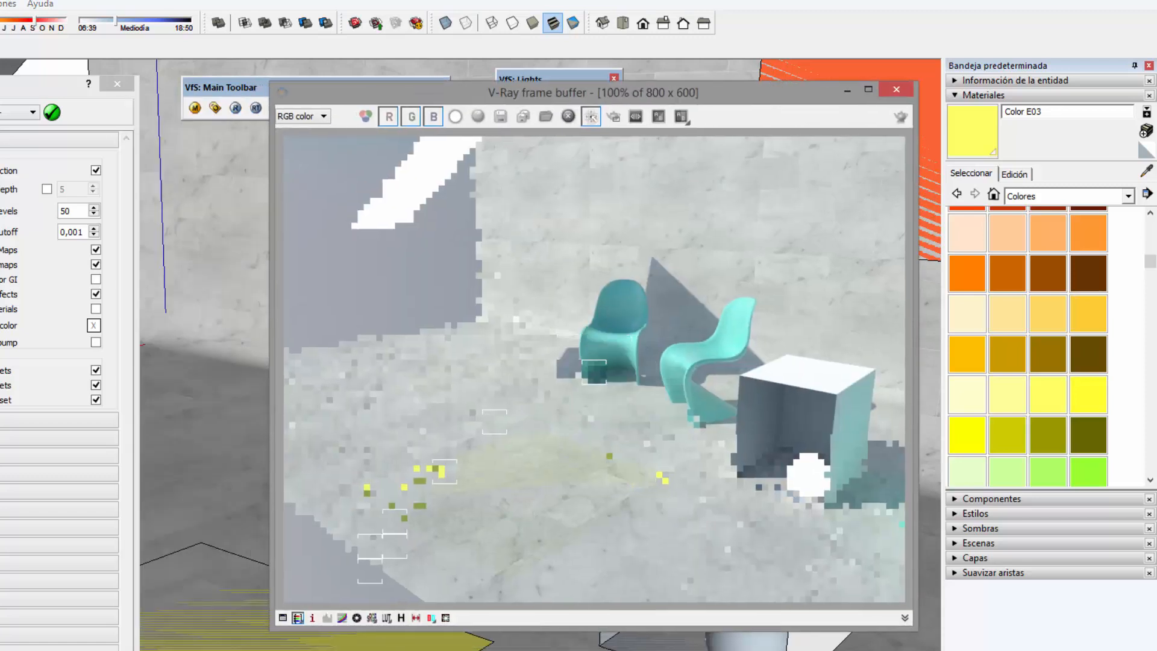
Select the yellow floor rectangle with its edges and move it slightly upward along the blue axis
mouse_move(511, 615)
middle_mouse_down("shift")
mouse_move(478, 625)
mouse_move(555, 558)
middle_mouse_up("shift")
scroll(555, 559, "up", 2)
double_click(556, 559)
scroll(574, 603, "up", 2)
key("m")
left_click(597, 560)
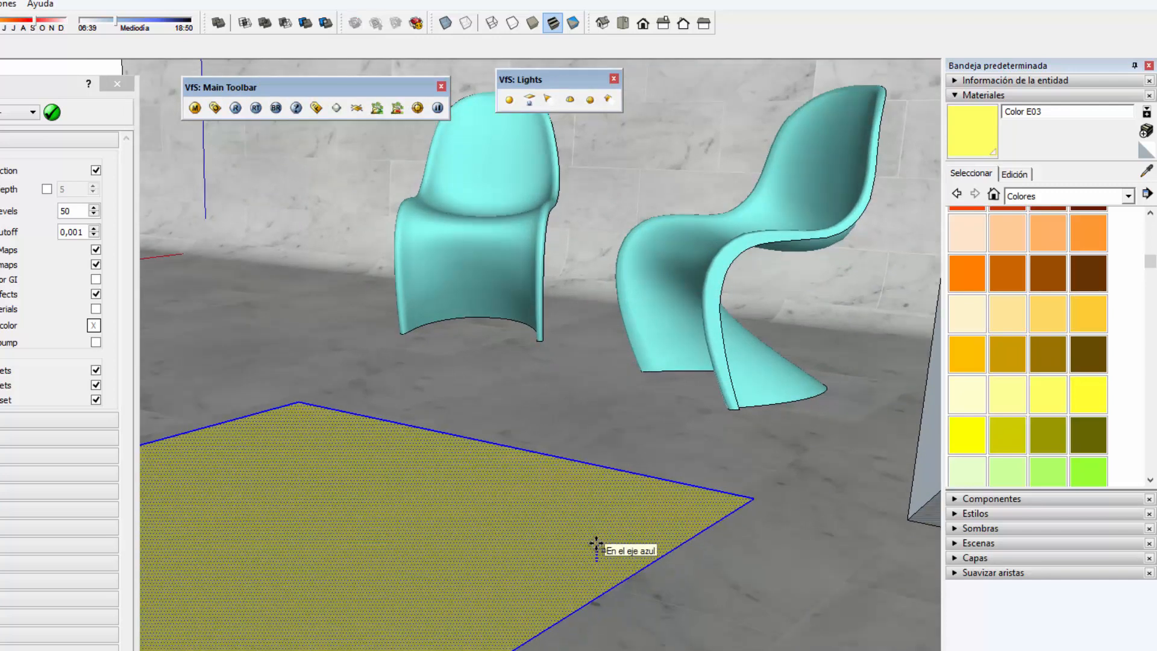
left_click(596, 547)
Render the scene with the raised yellow rectangle, compare the frame buffer with the model, and put the frame buffer away
scroll(591, 545, "down", 3)
middle_click_drag(591, 544, 645, 597)
scroll(669, 545, "down", 2)
middle_click_drag(695, 529, 475, 546, "shift")
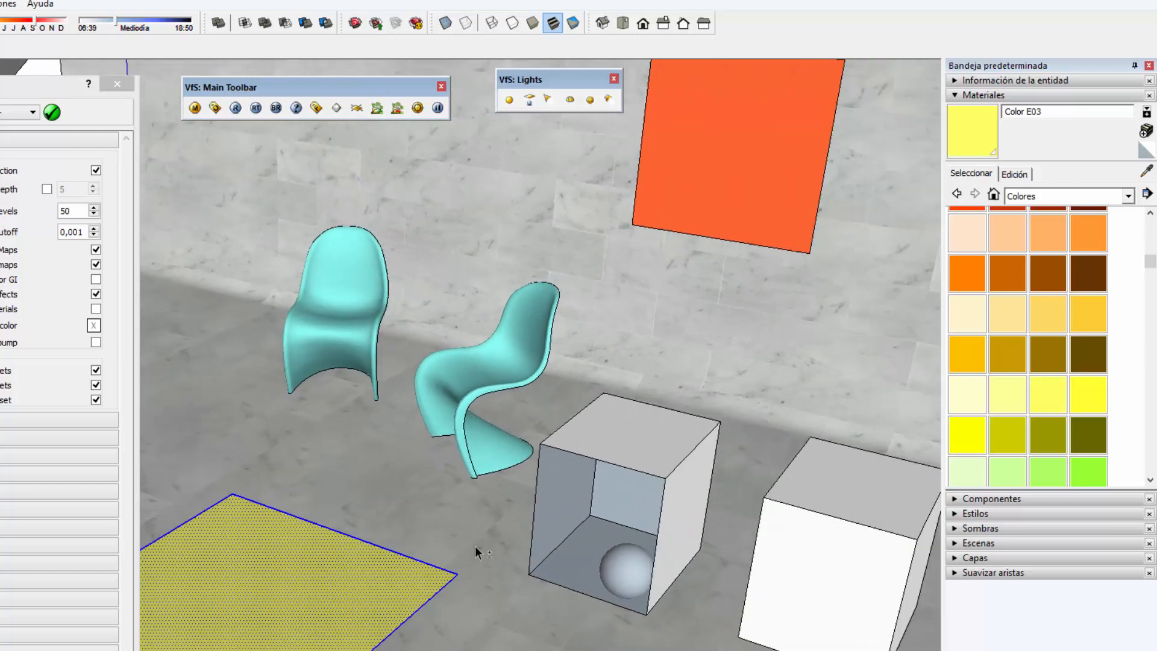
scroll(479, 545, "up", 2)
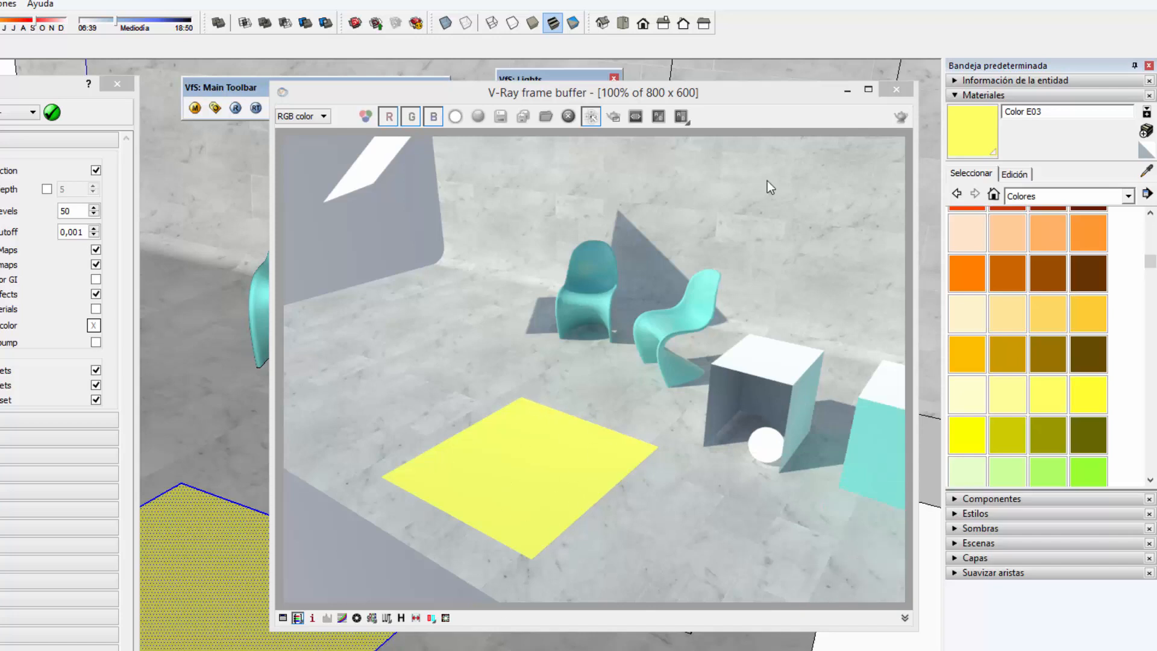
left_click_drag(785, 95, 395, 72)
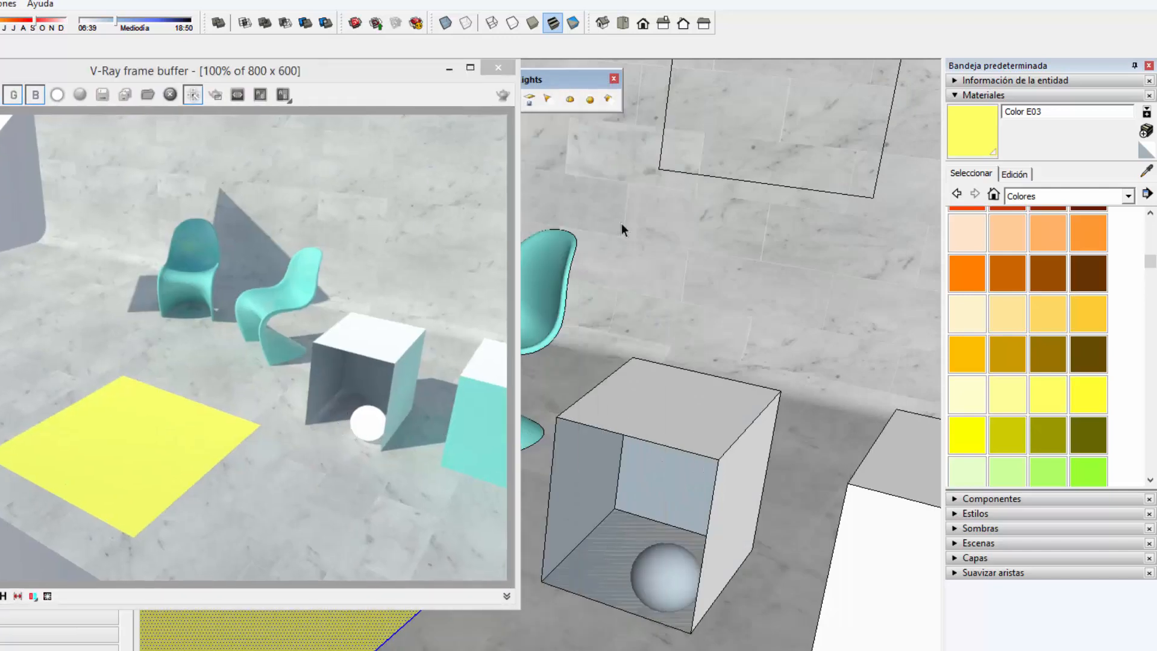
left_click_drag(394, 76, 732, 97)
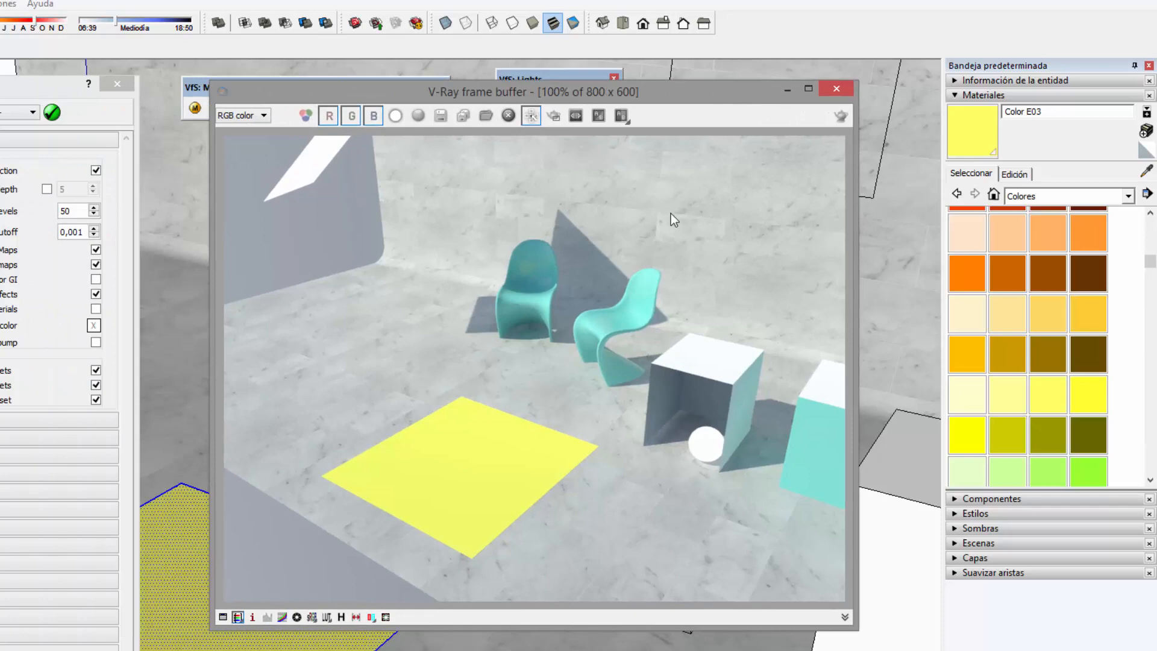
left_click(439, 640)
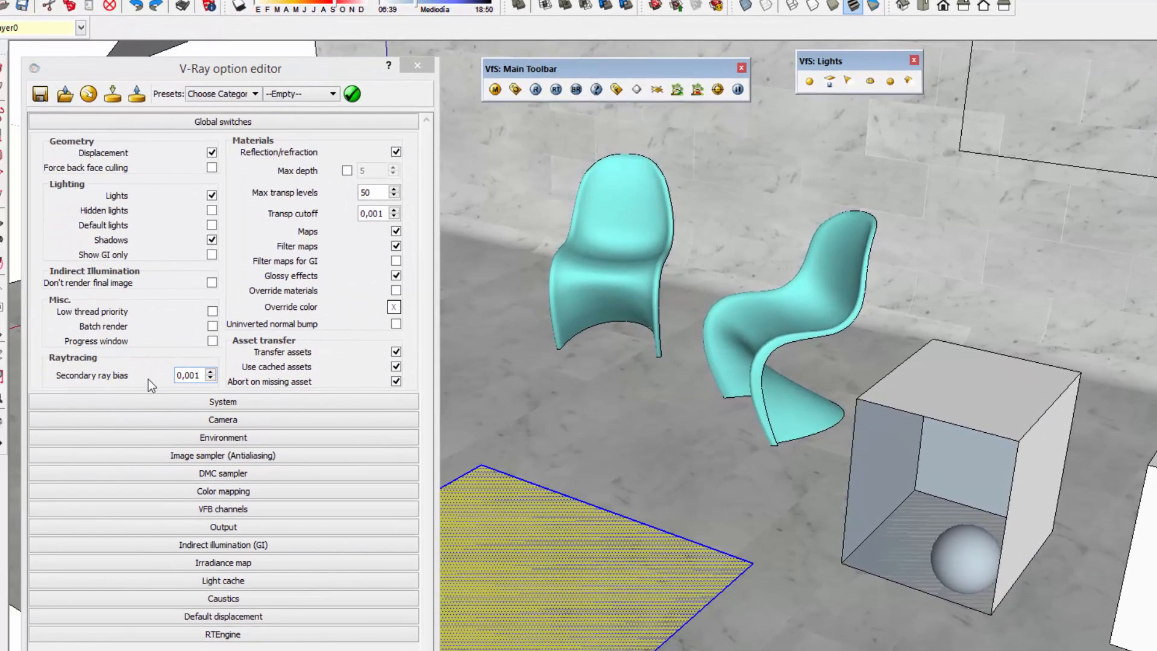
Set the Secondary ray bias to 0,006 and render a closer view of the floor rectangle
middle_click_drag(684, 542, 835, 503, "shift")
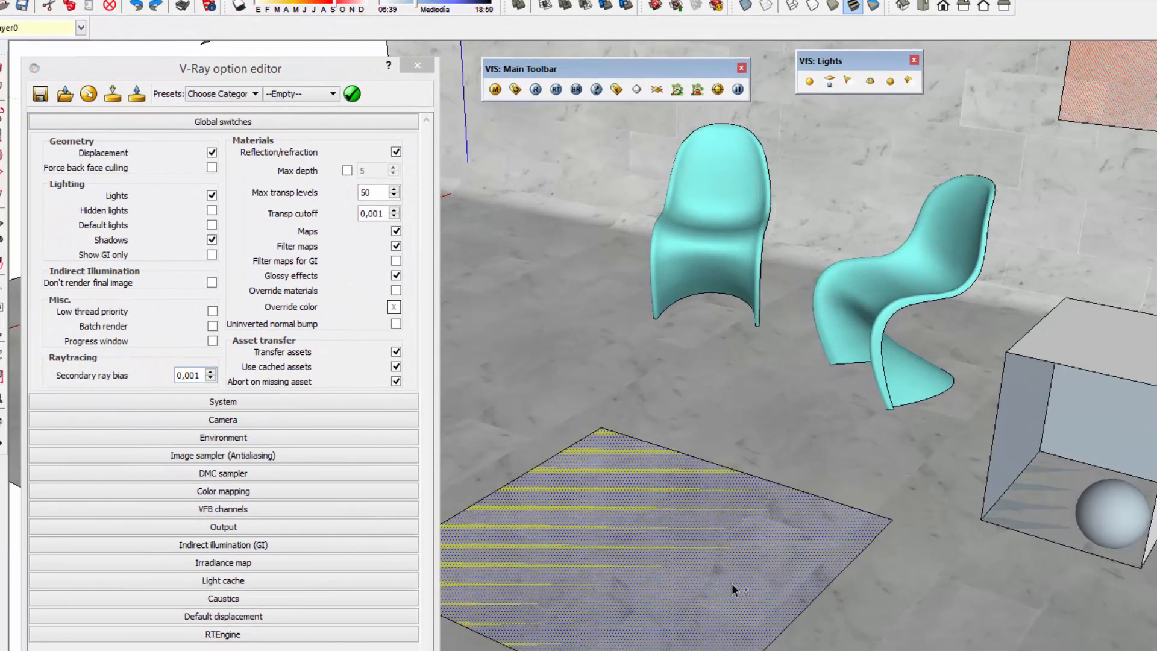
scroll(734, 589, "up", 2)
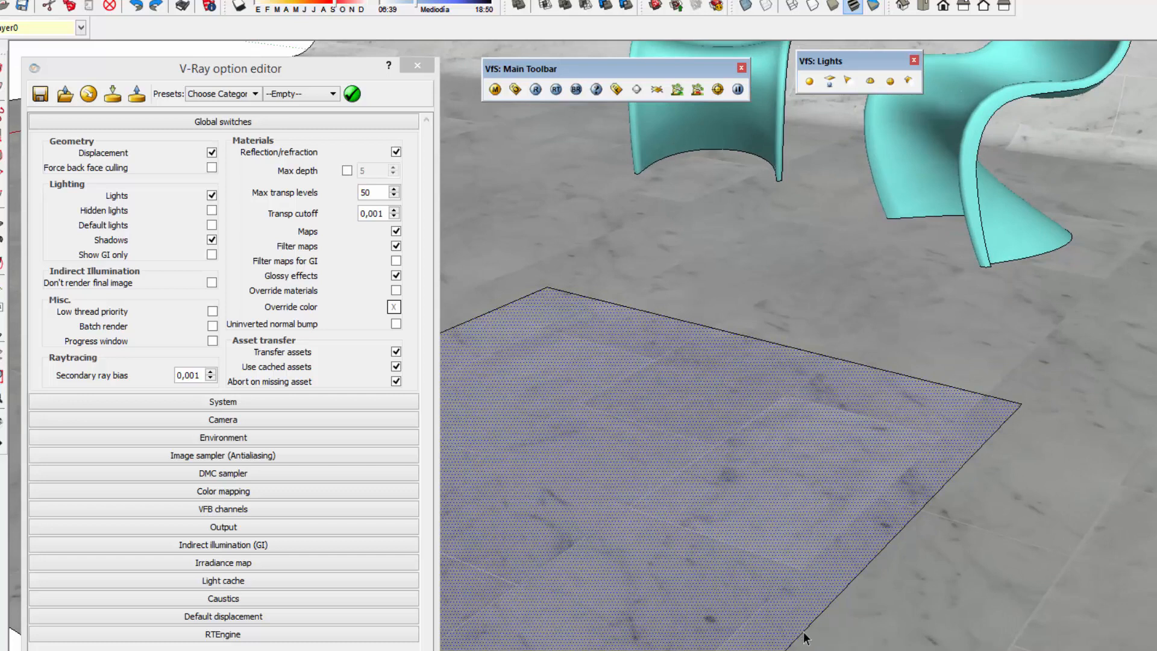
left_click(198, 375)
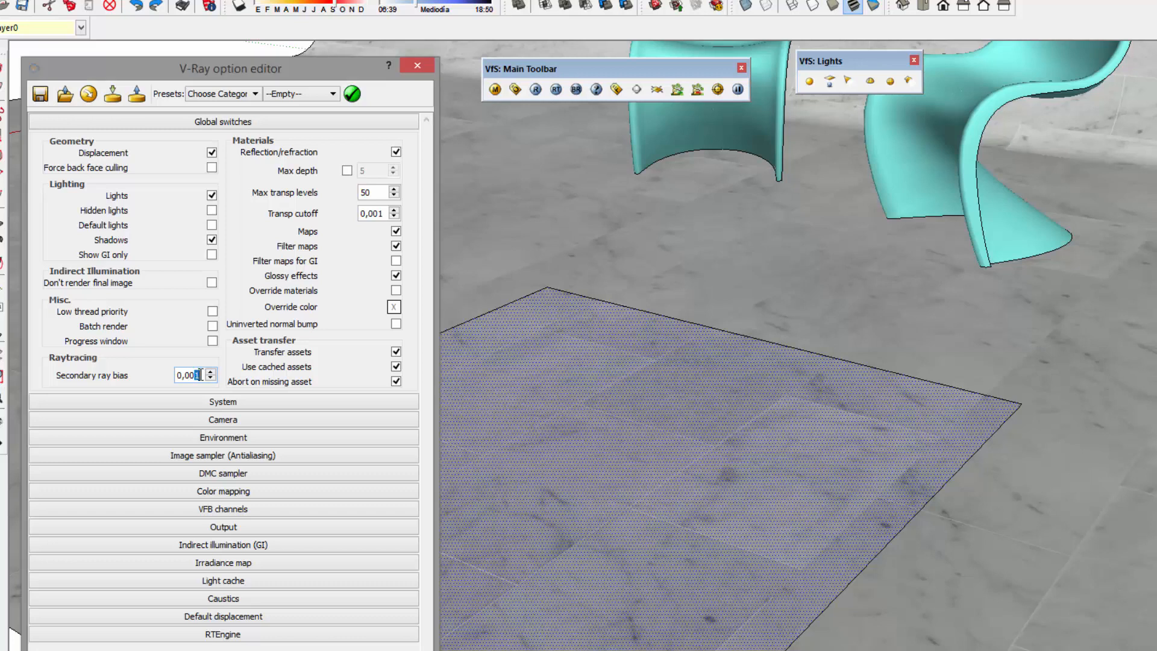
mouse_move(937, 488)
middle_mouse_down()
mouse_move(903, 436)
mouse_move(737, 445)
middle_mouse_up()
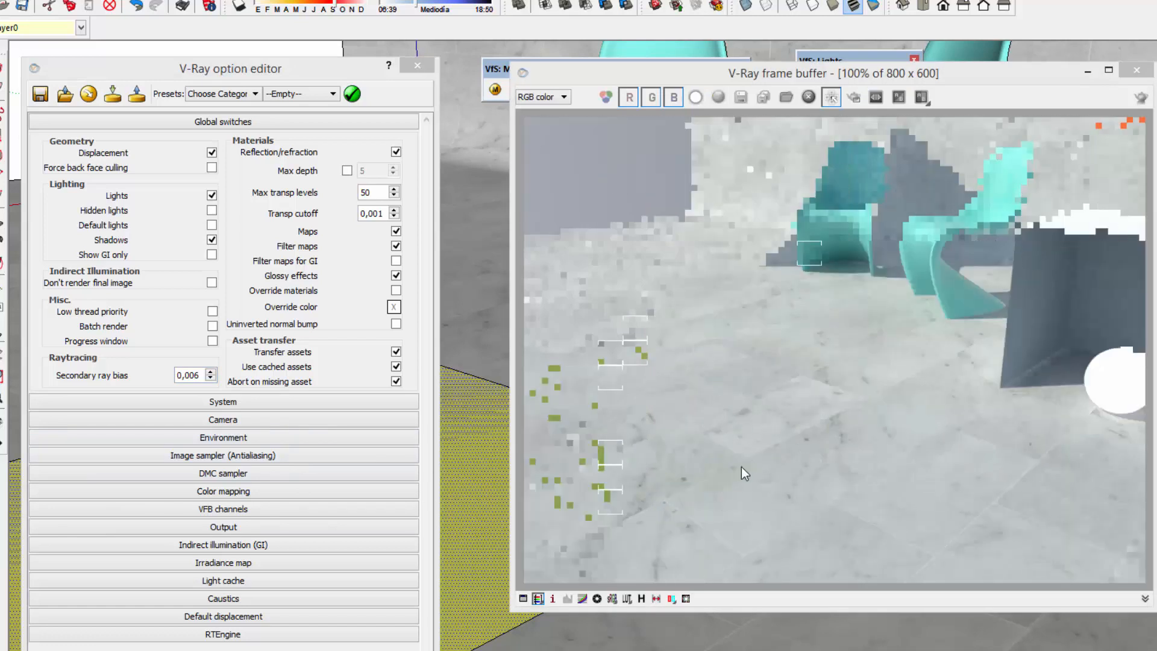
Try a Secondary ray bias of 0,05 and restore the value to 0,001
left_click(200, 375)
left_click_drag(201, 375, 188, 375)
type("5")
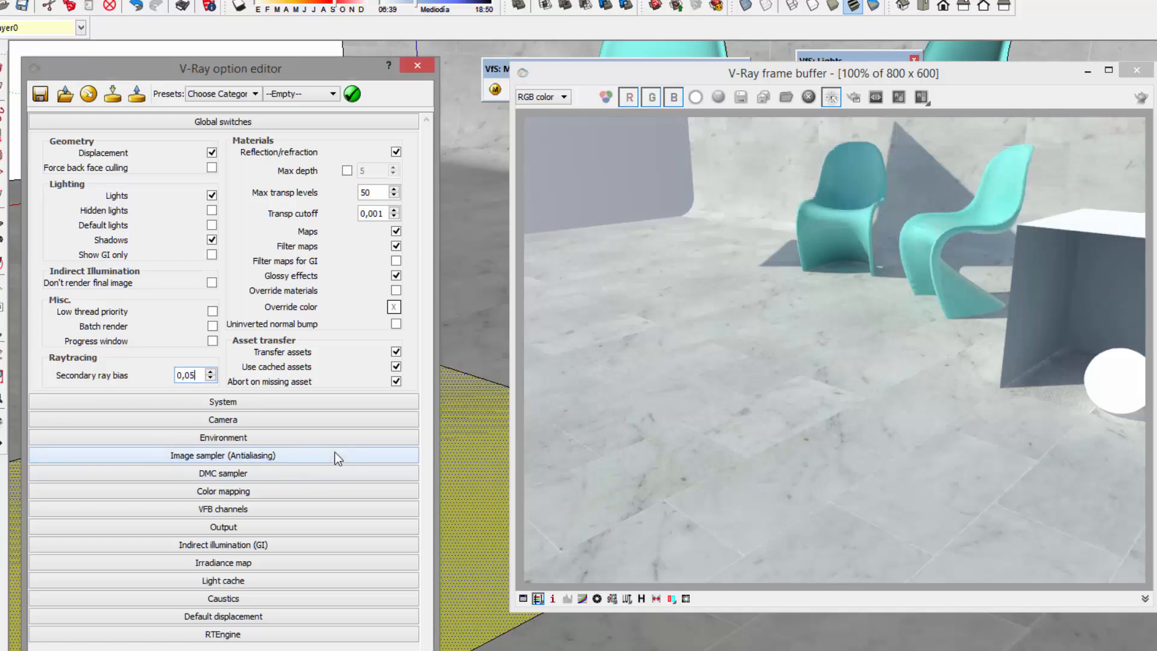
left_click(518, 392)
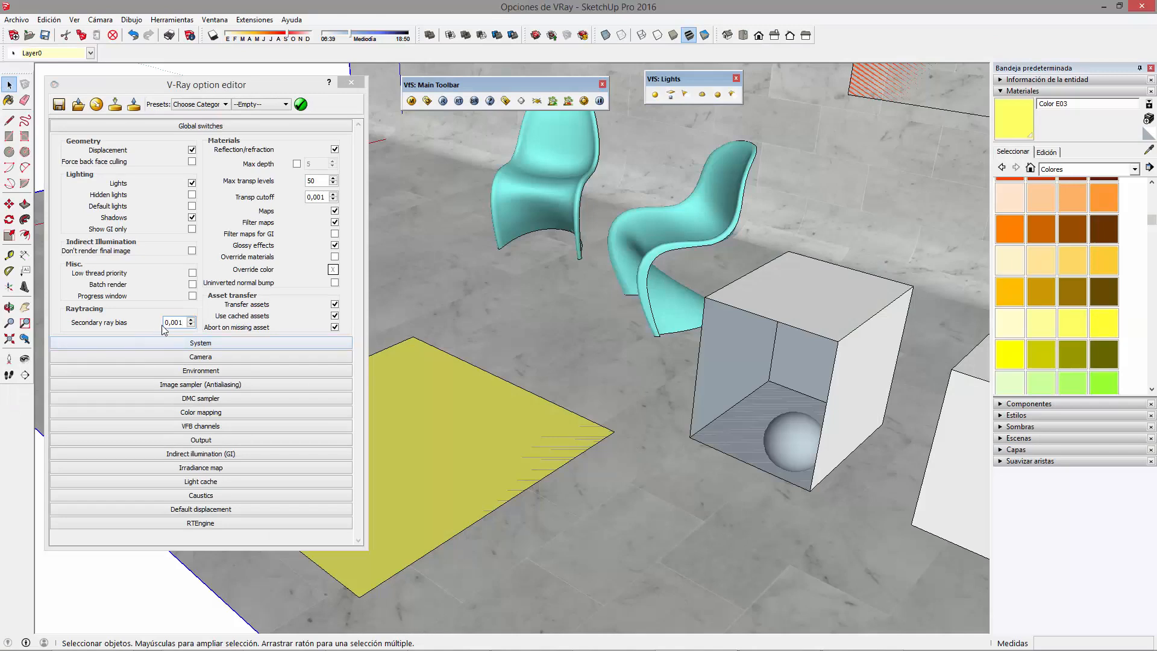
middle_click_drag(529, 486, 631, 405)
scroll(710, 426, "down", 2)
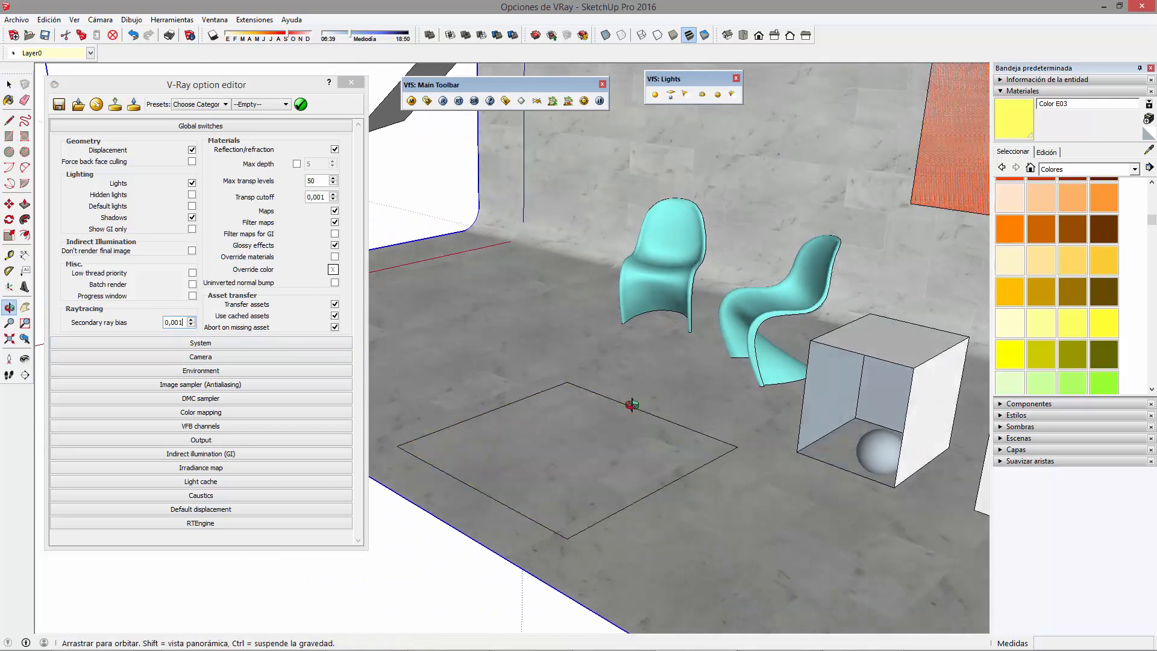
Select the yellow floor rectangle with its edges and raise it slightly above the floor
middle_click_drag(422, 428, 561, 385)
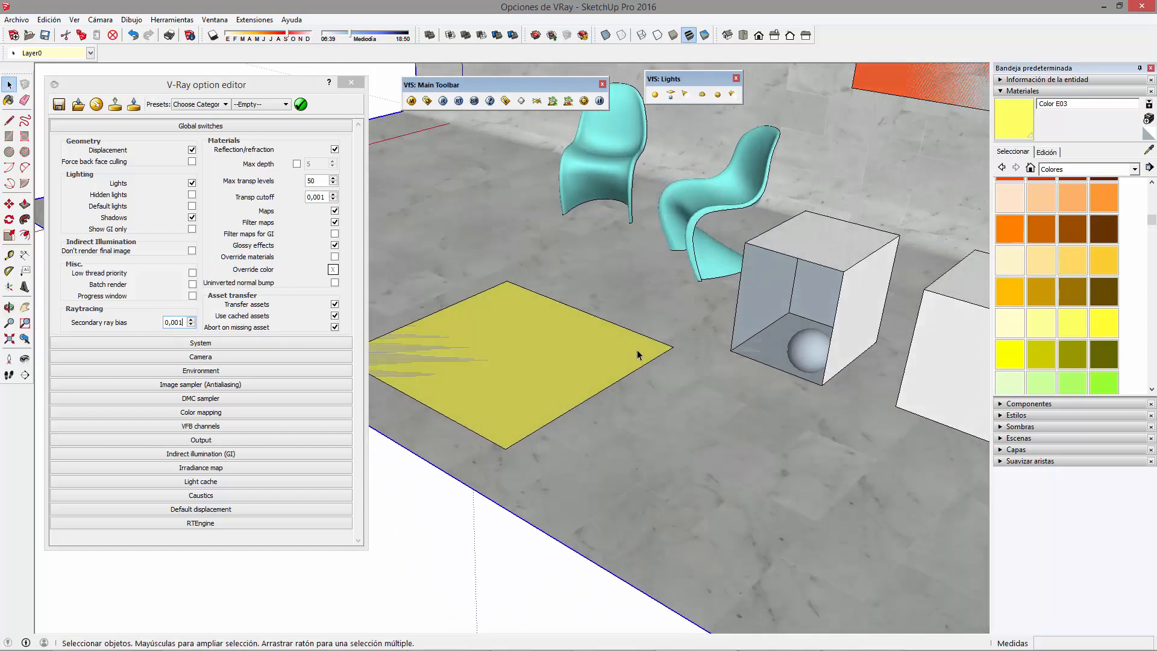
scroll(637, 361, "down", 2)
scroll(610, 373, "up", 2)
left_click(584, 373)
scroll(543, 391, "up", 1)
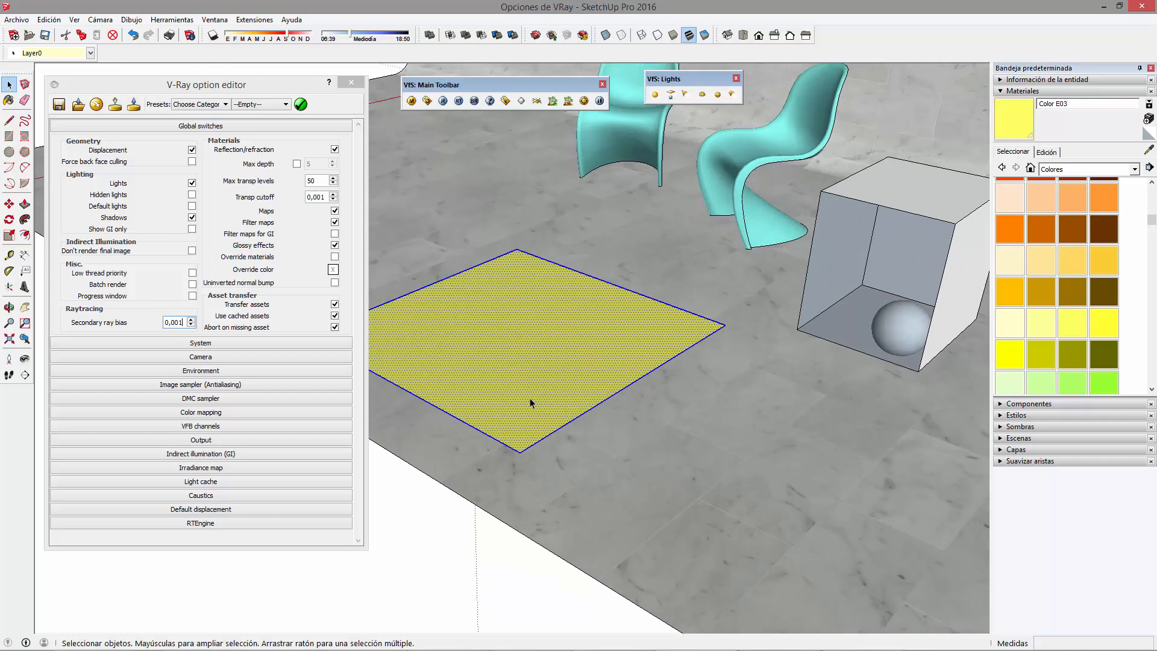
scroll(543, 400, "up", 3)
key("m")
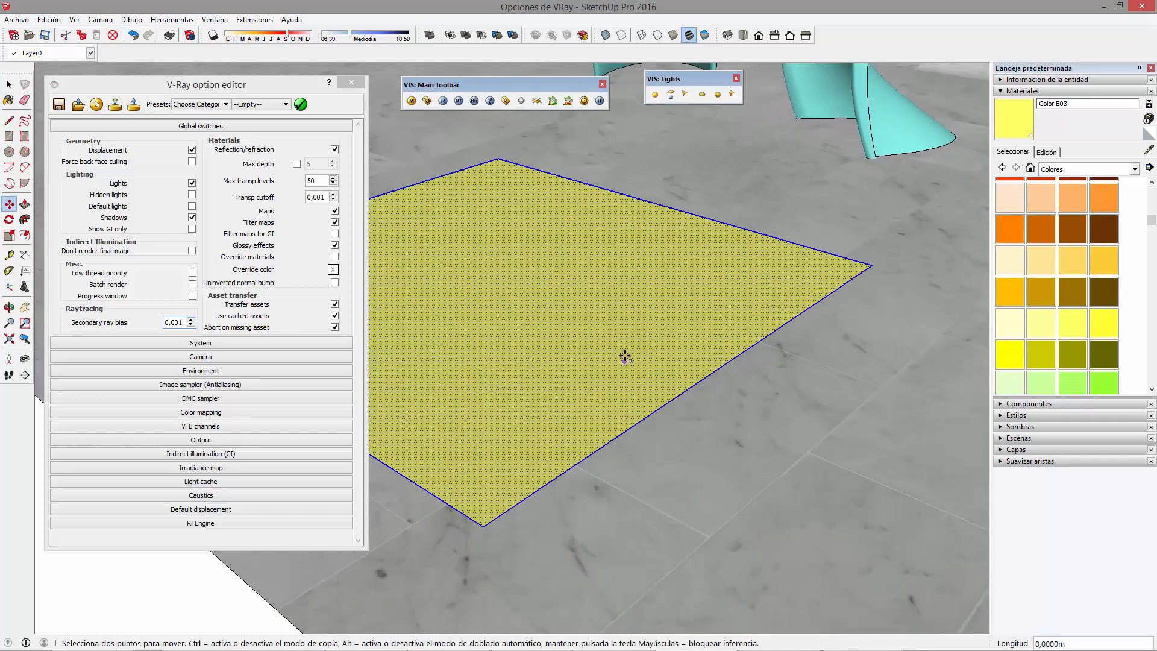
scroll(625, 357, "down", 5)
key("space")
Move the selected orange wall rectangle about 0,027 m away from the wall along the red axis
middle_click_drag(692, 321, 755, 279)
scroll(782, 179, "up", 3)
middle_click_drag(782, 179, 739, 319)
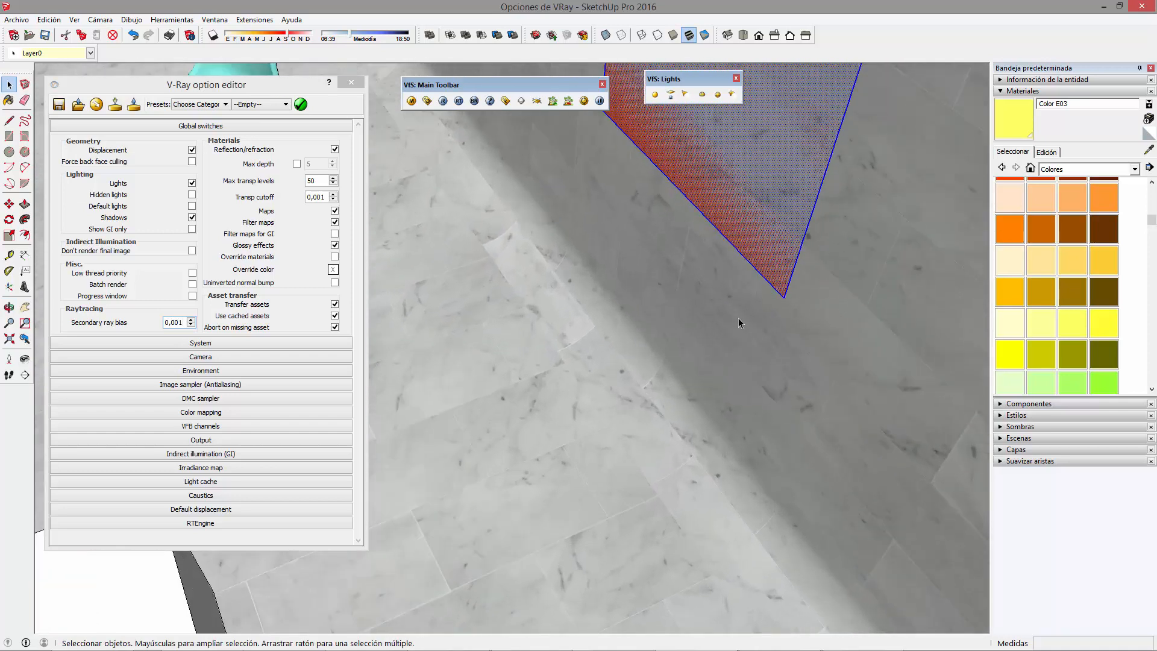
key("m")
left_click(783, 297)
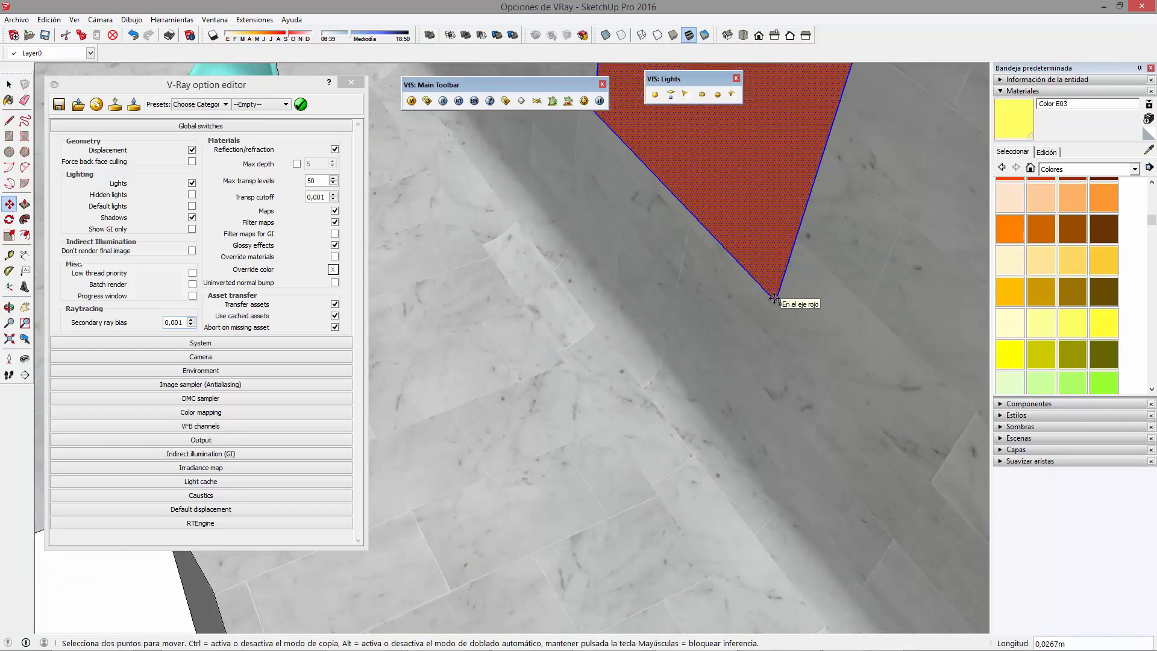
key("space")
Give the orange wall rectangle a slight thickness of about 0,004 m with Push/Pull
scroll(775, 297, "up", 1)
key("p")
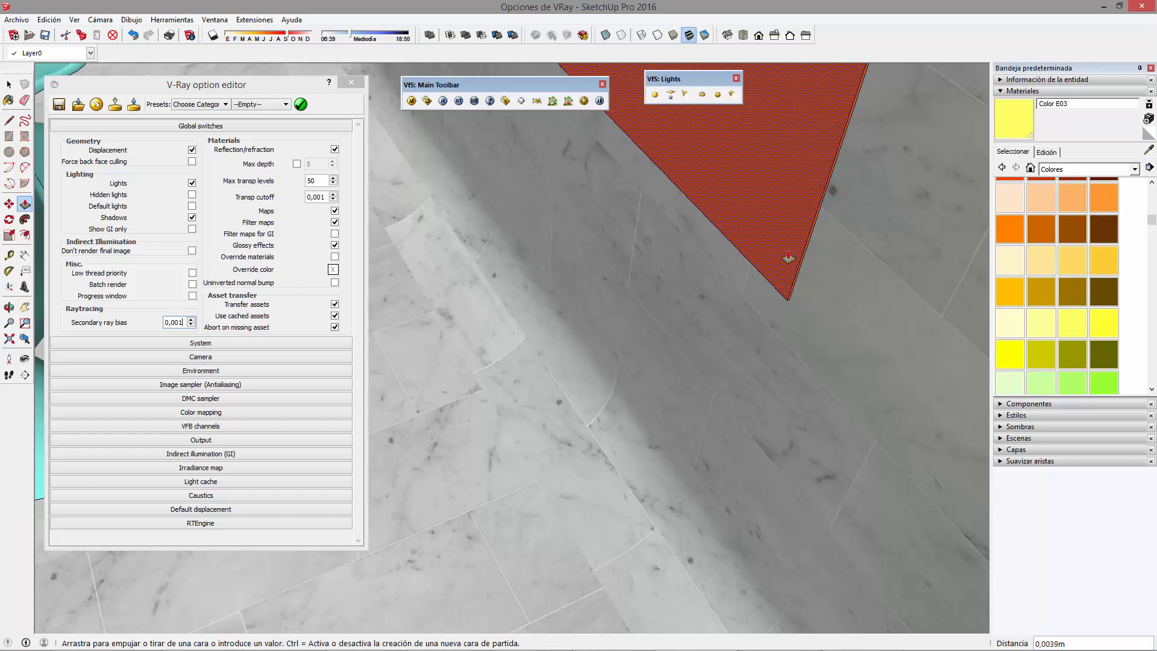
middle_click_drag(706, 392, 751, 366)
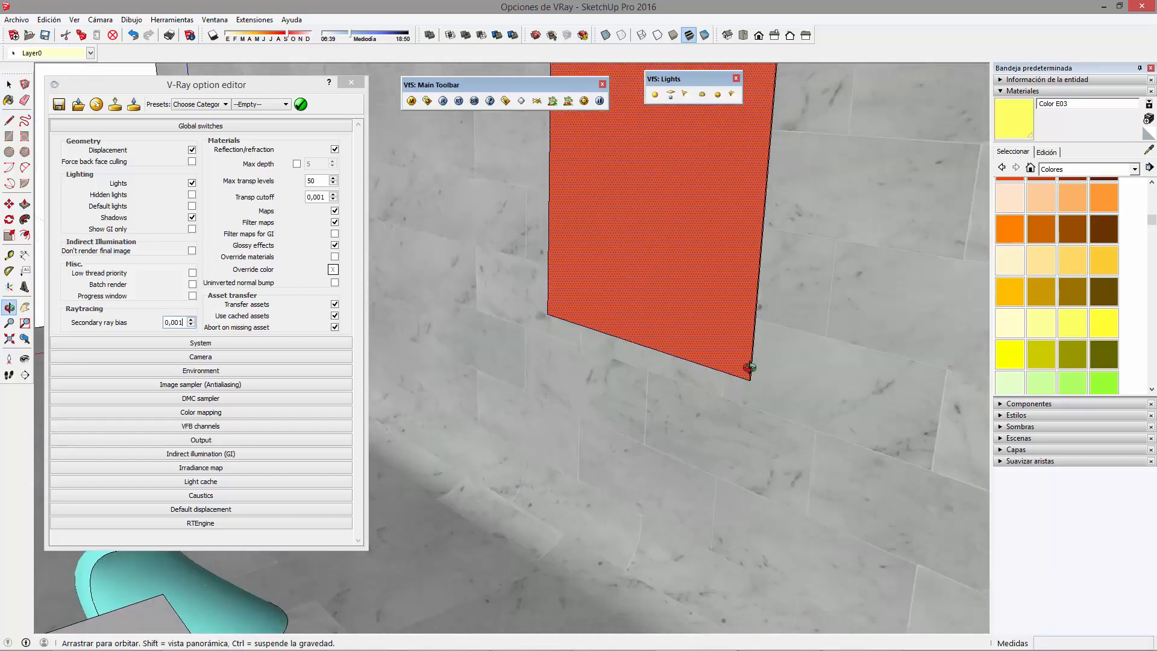
middle_click_drag(788, 425, 723, 458)
Render the wall area with the orange panel and place the frame buffer beside the option editor
left_click(443, 100)
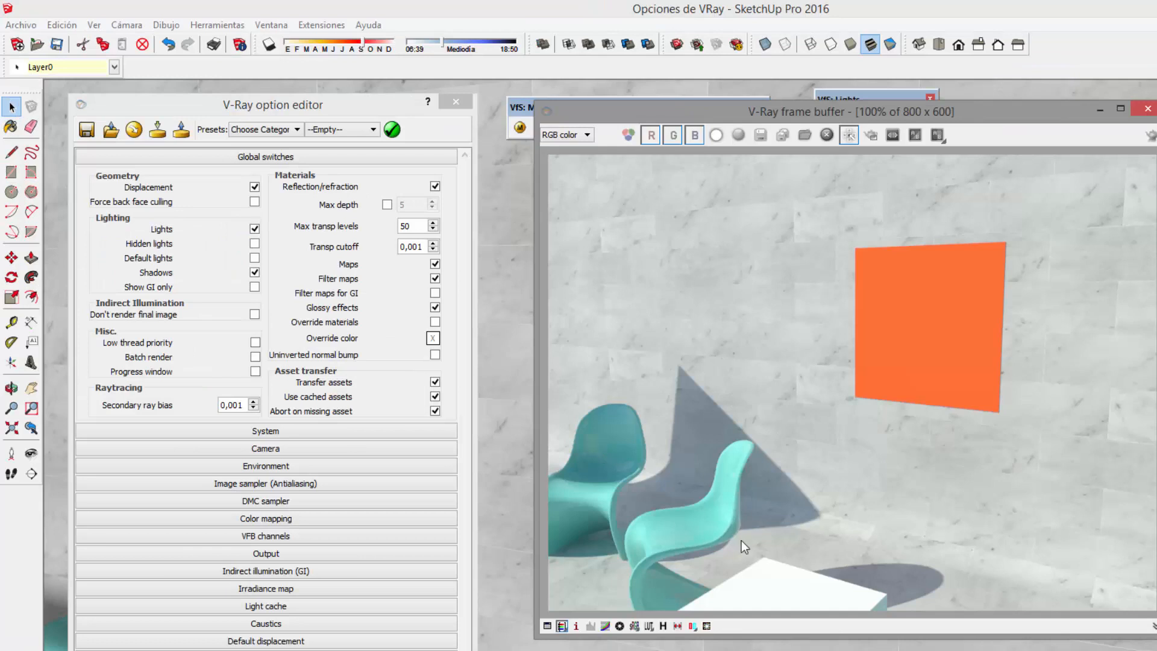
left_click_drag(1004, 121, 1007, 220)
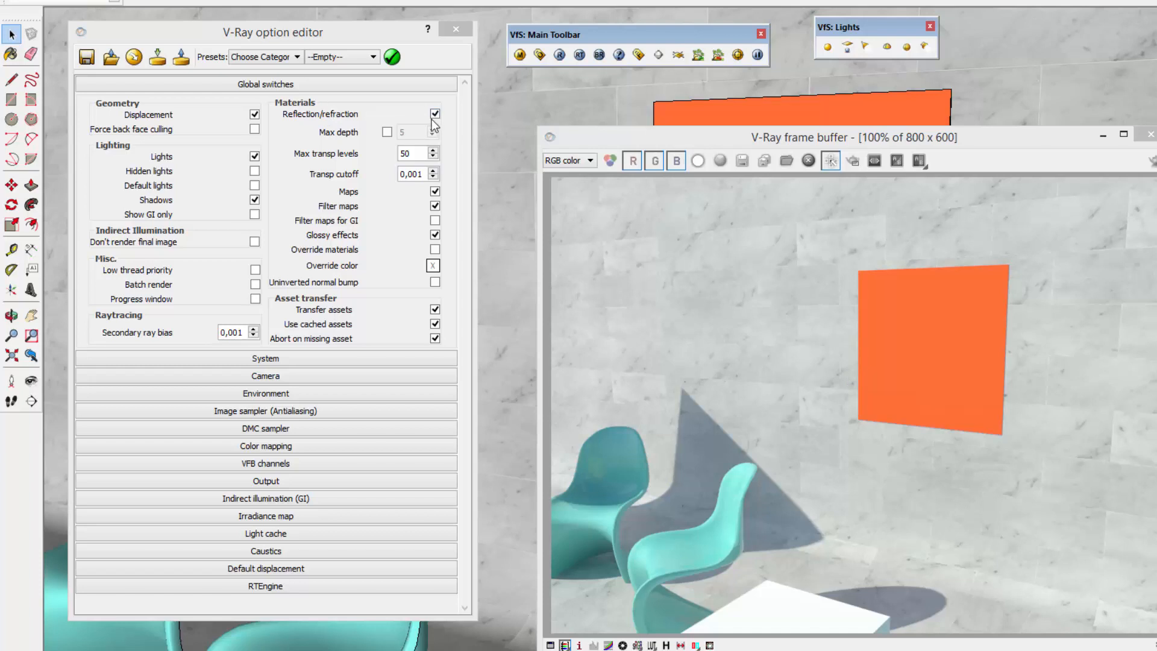
left_click_drag(859, 138, 866, 112)
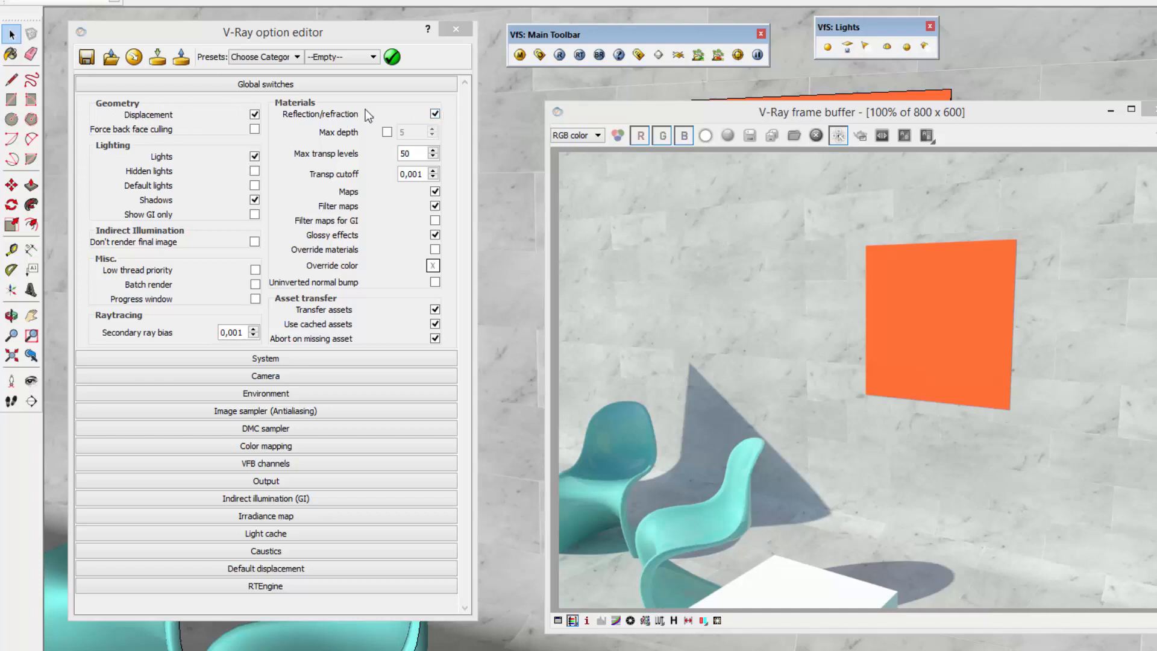
Try disabling Reflection/refraction while examining the chairs in the frame buffer, and enable the option again
left_click(435, 114)
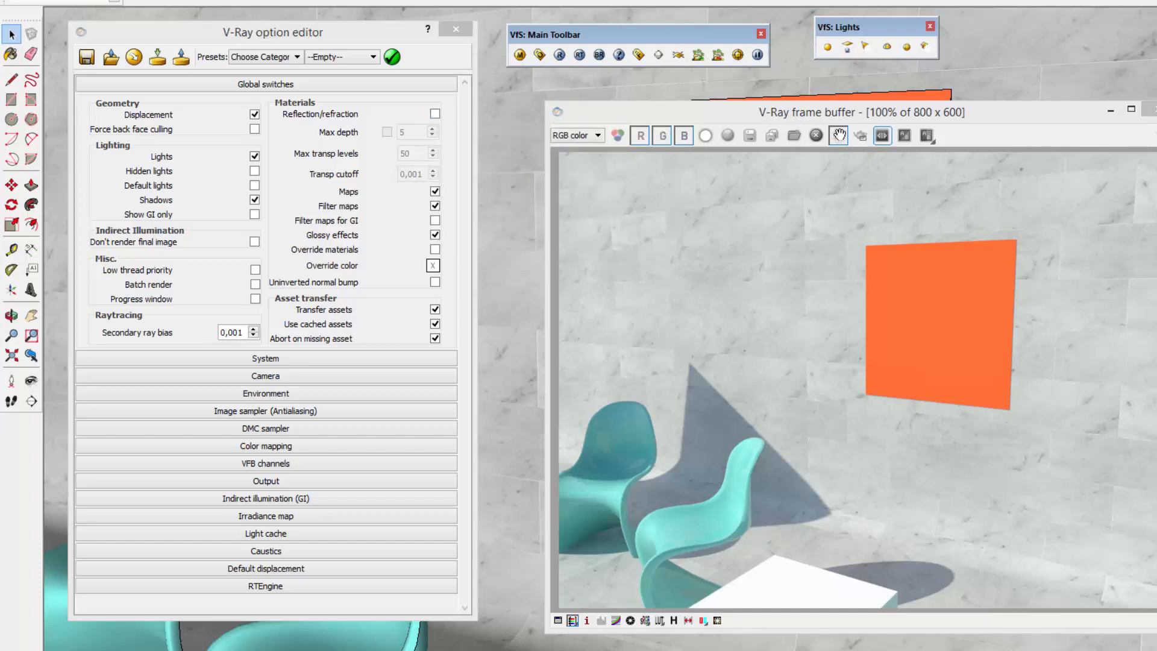
left_click(861, 135)
left_click_drag(597, 381, 660, 515)
left_click_drag(671, 562, 712, 584)
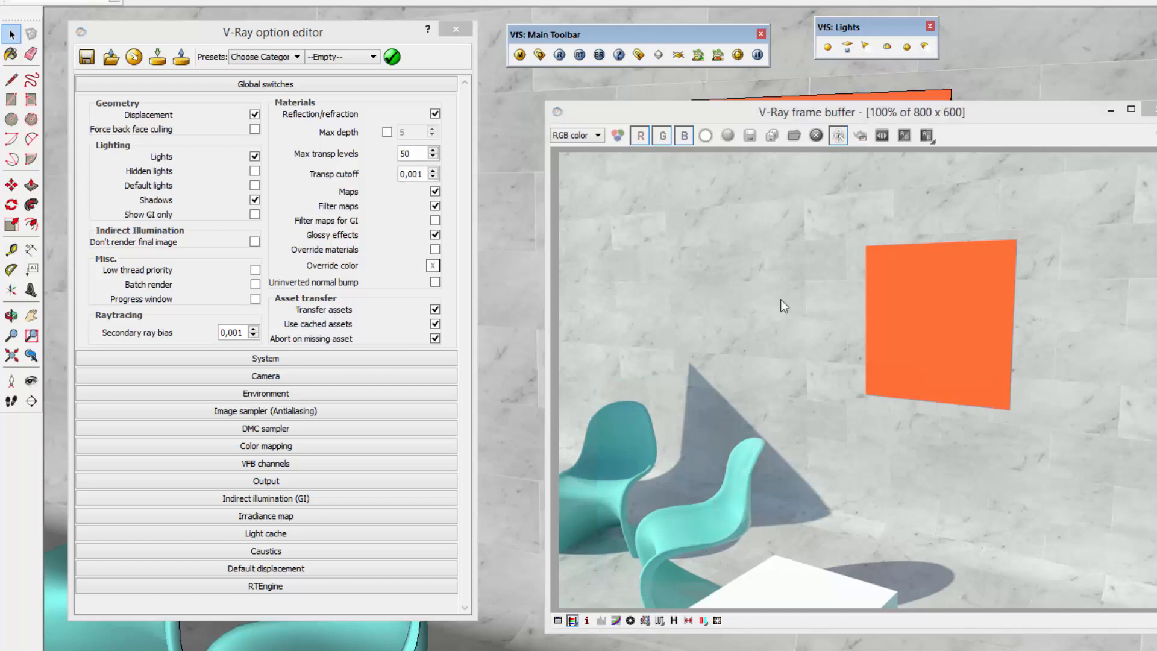
left_click(436, 112)
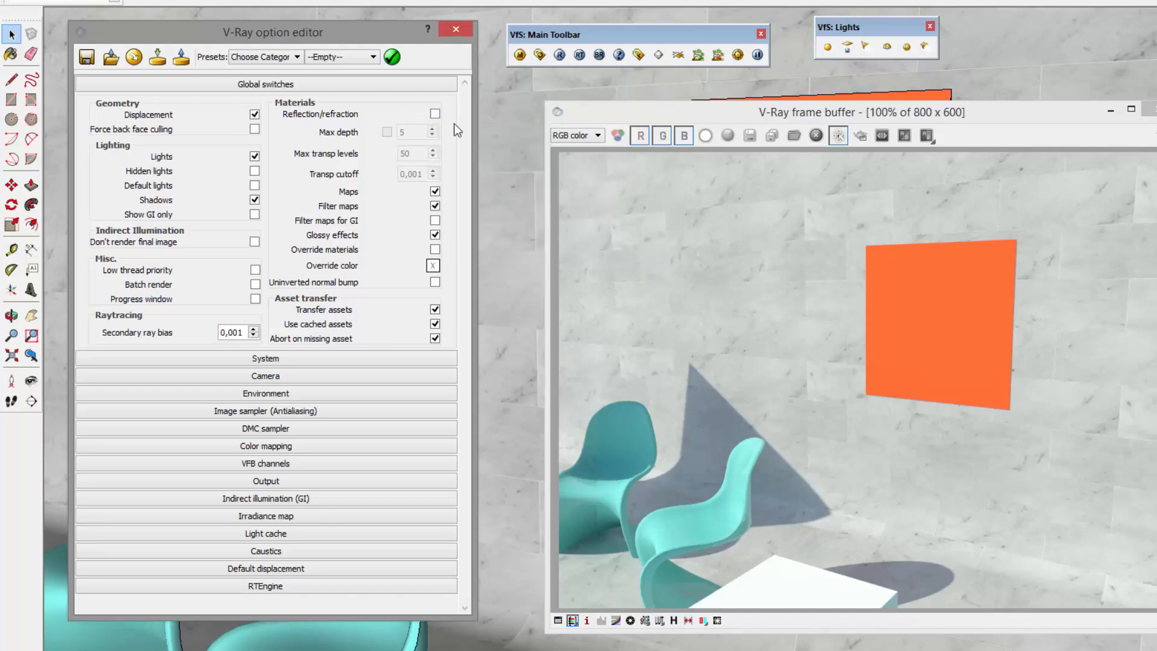
left_click(782, 411)
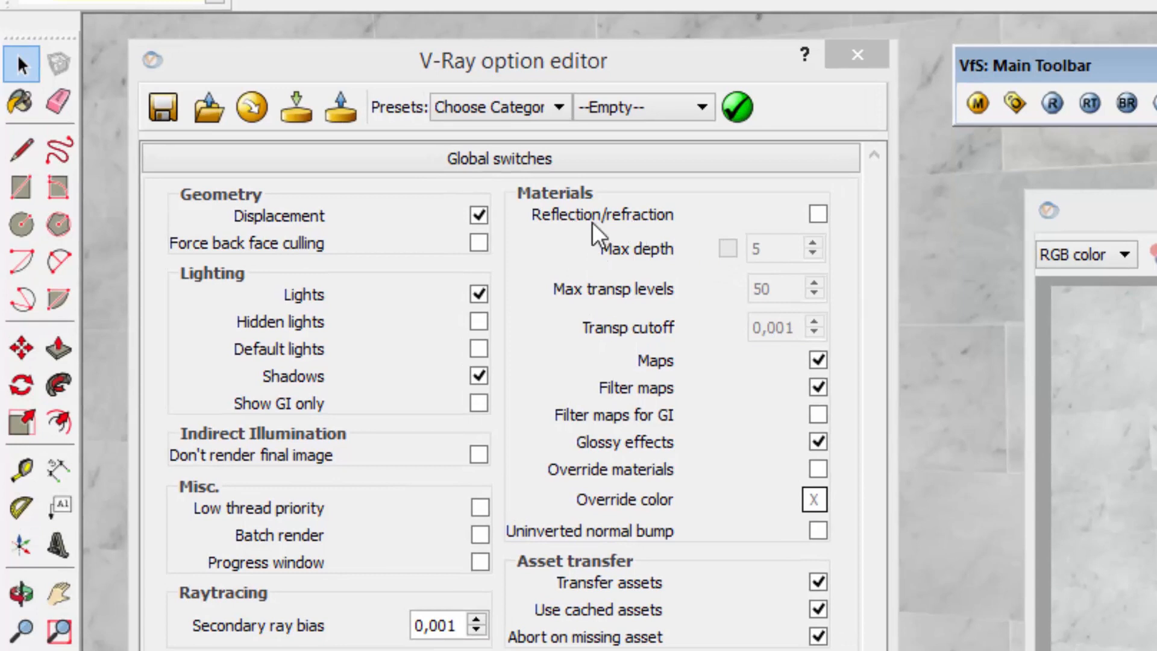
left_click(818, 213)
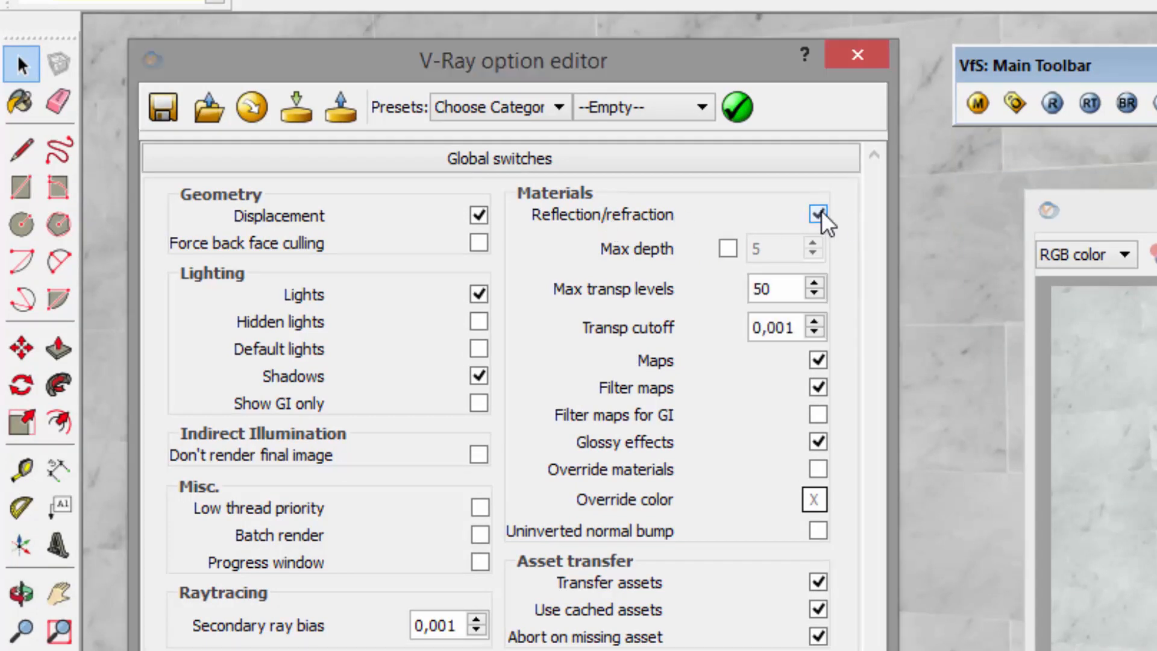
Enable the Max depth limit with a value of 5 and put the frame buffer away
left_click(728, 248)
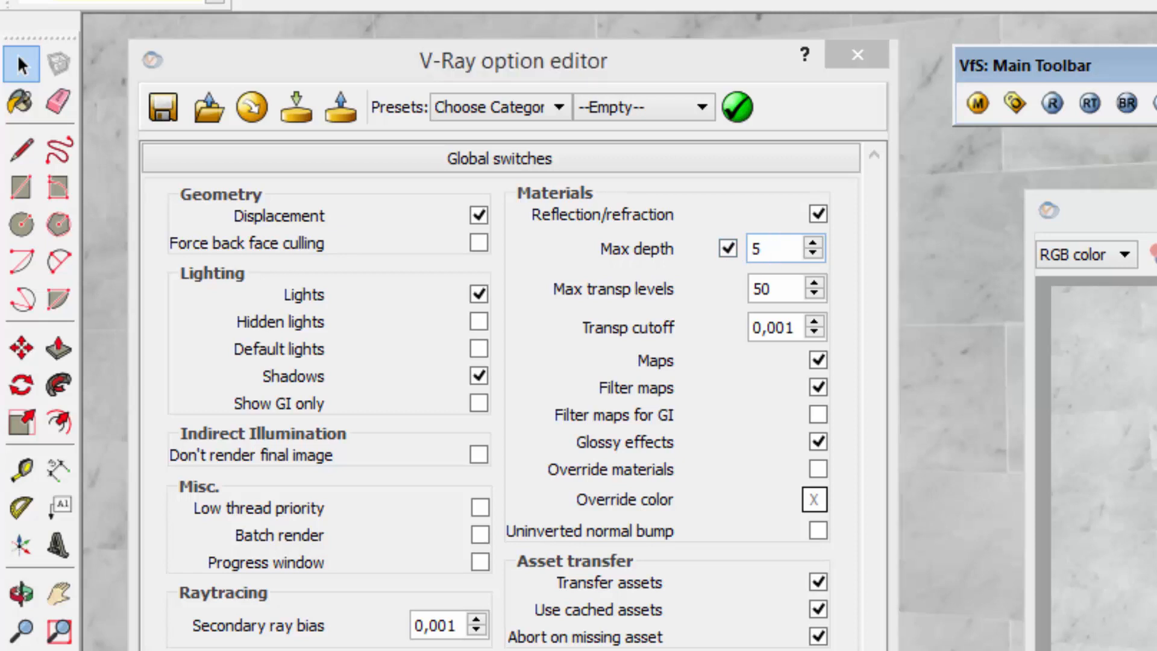
double_click(788, 246)
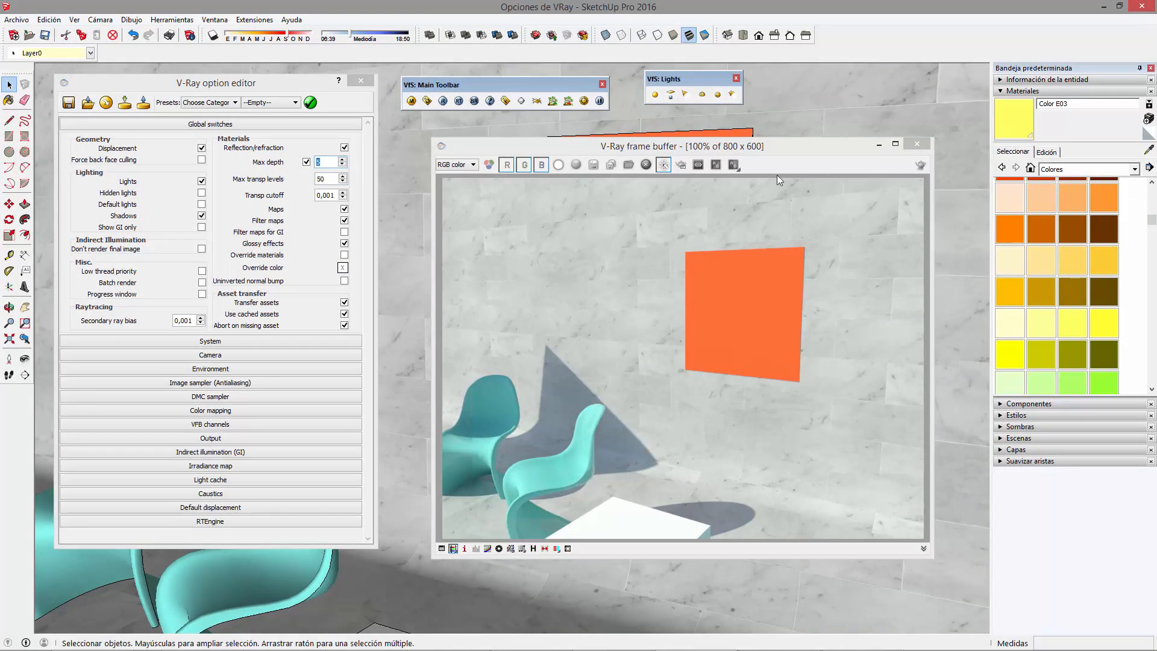
left_click(917, 144)
middle_click_drag(801, 292, 782, 326)
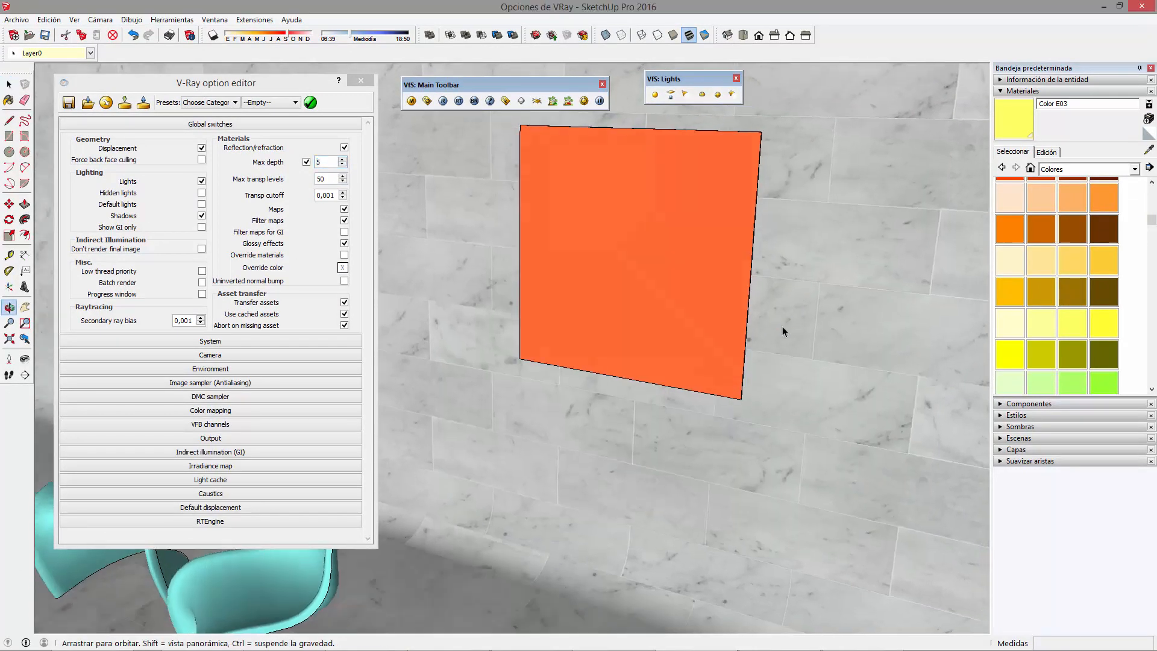
Draw a narrow rectangle on the floor beneath the tilted panel and pull it up into a freestanding slab
scroll(699, 402, "down", 4)
scroll(664, 438, "down", 2)
mouse_move(663, 438)
middle_mouse_down()
mouse_move(767, 390)
mouse_move(874, 443)
mouse_move(862, 452)
middle_mouse_up()
key("r")
left_click(508, 431)
left_click(638, 379)
key("p")
left_click_drag(621, 385, 611, 277)
left_click(611, 277)
key("space")
Paint the slab's large face toward the chairs with Color D08
left_click(549, 376)
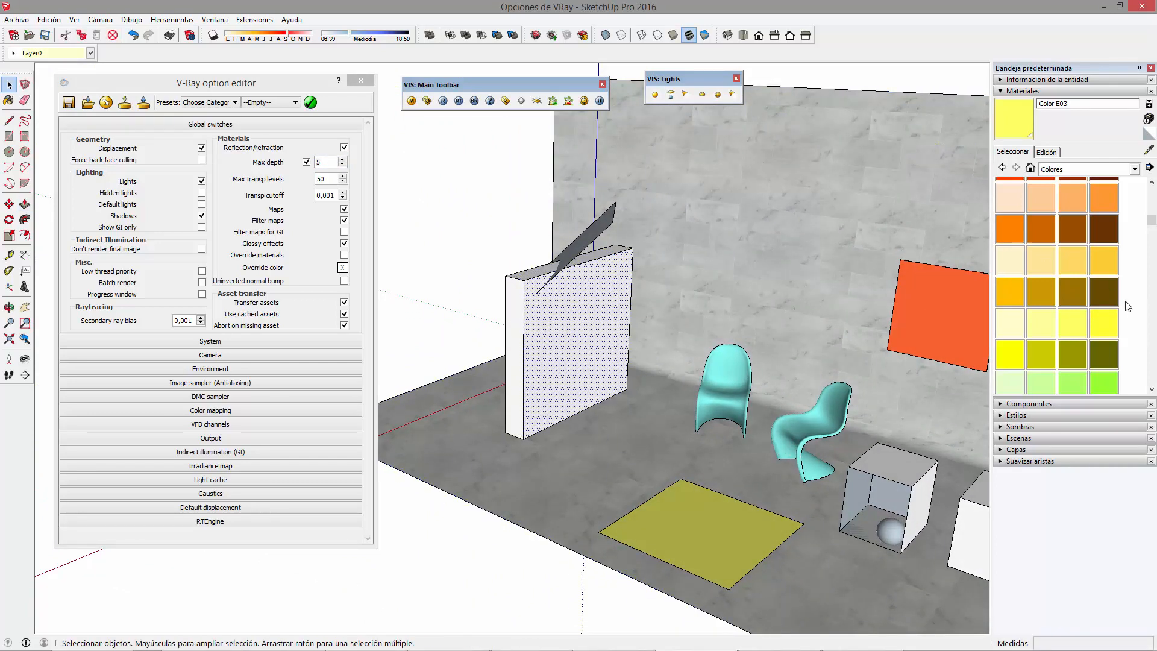
left_click(1104, 295)
left_click(584, 369)
Select the whole slab and copy it to the opposite end of the floor, beyond the two cubes
key("space")
triple_click(577, 398)
scroll(548, 448, "down", 2)
key("m")
key("ctrl")
left_click(547, 449)
middle_click_drag(732, 524, 593, 391)
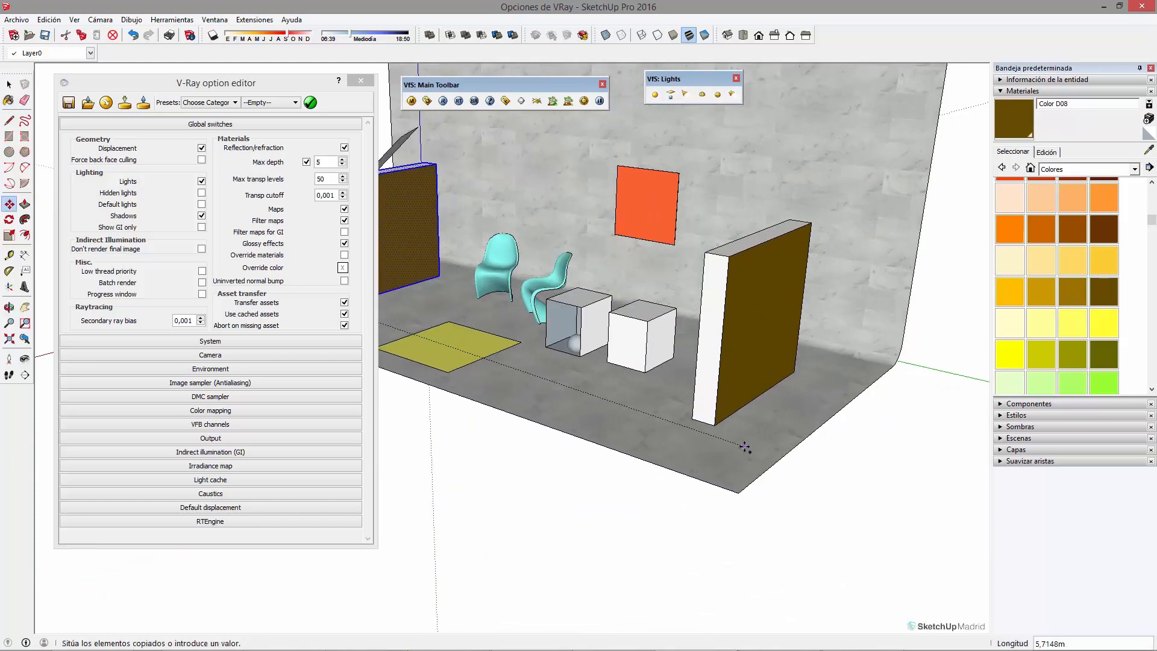
left_click(738, 412)
key("space")
Flip the copied slab so its Color D08 face points toward the original slab
right_click(773, 309)
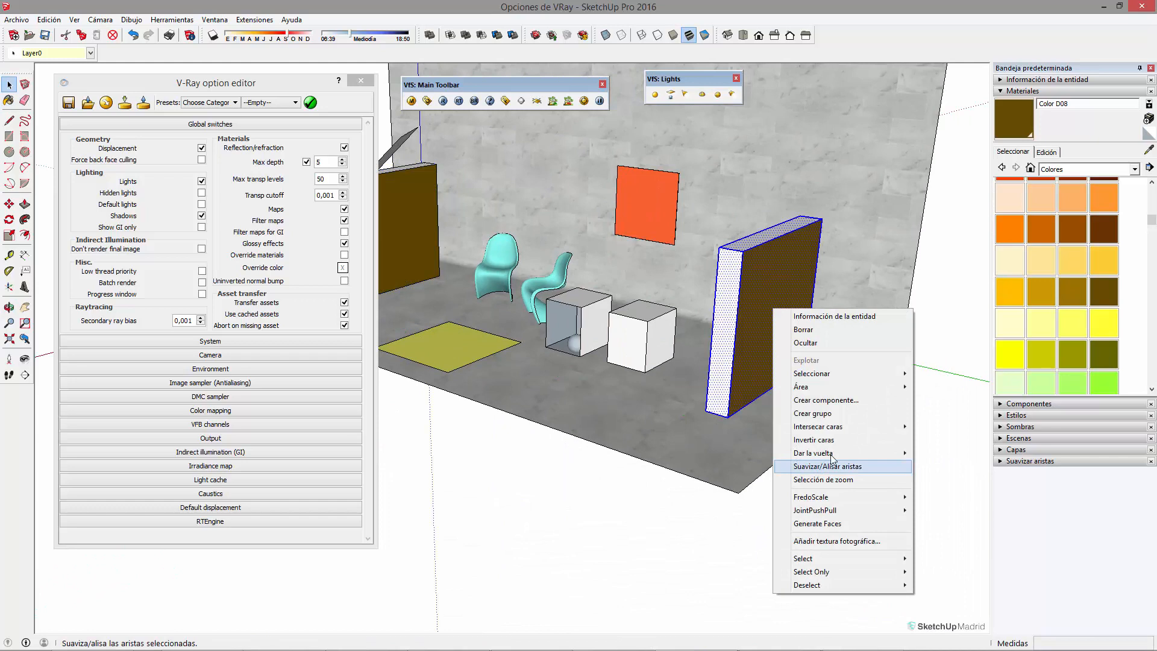
mouse_move(831, 455)
left_click(959, 457)
right_click(772, 318)
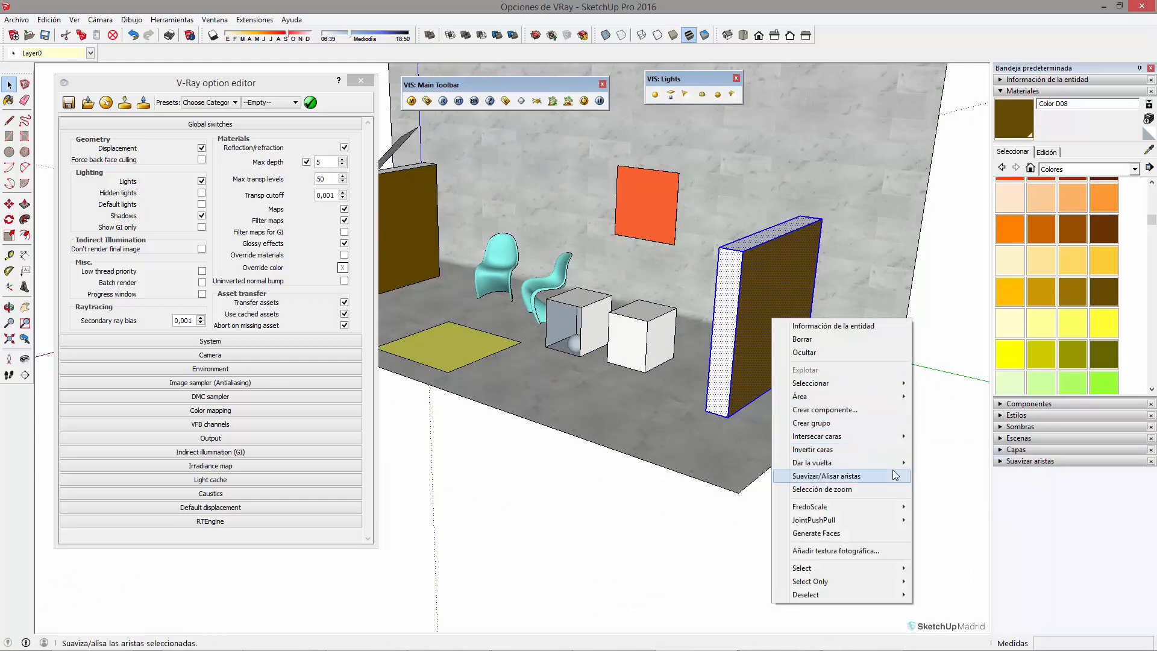
mouse_move(900, 462)
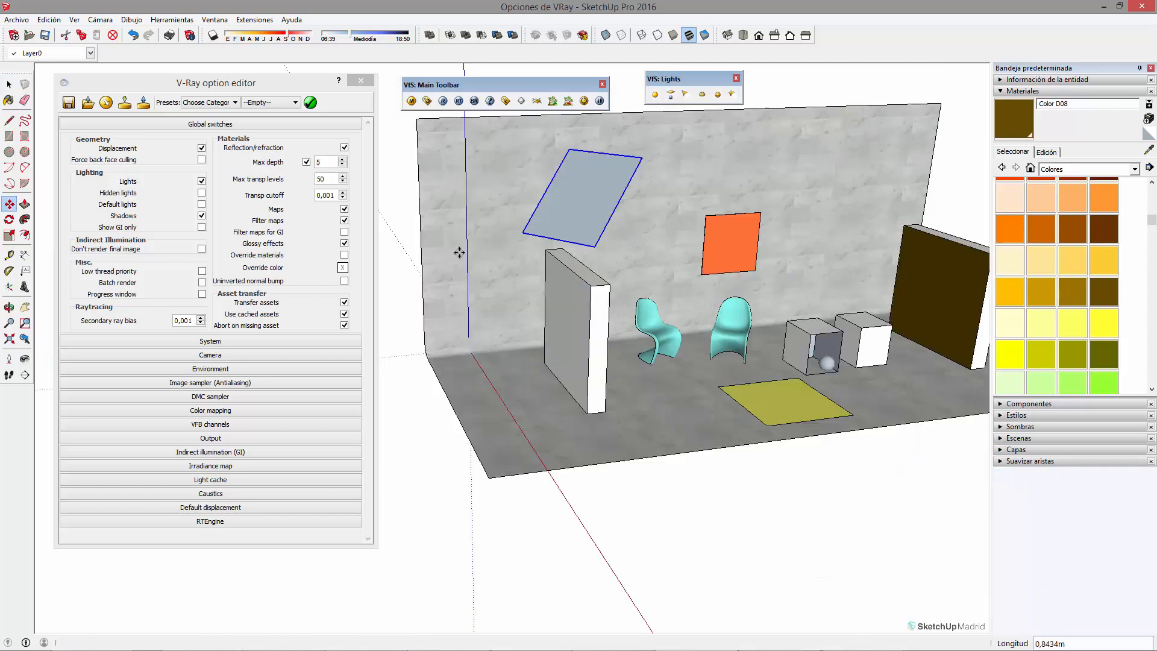
Move the tilted panel about 0,84 m clear of the first slab and select the slab's Color D08 face
key("space")
middle_click_drag(860, 295, 493, 303)
left_click(493, 302)
middle_click_drag(544, 345, 470, 335)
middle_click_drag(500, 300, 884, 331)
middle_click_drag(555, 357, 676, 491)
middle_click_drag(615, 432, 599, 343)
scroll(599, 343, "up", 3)
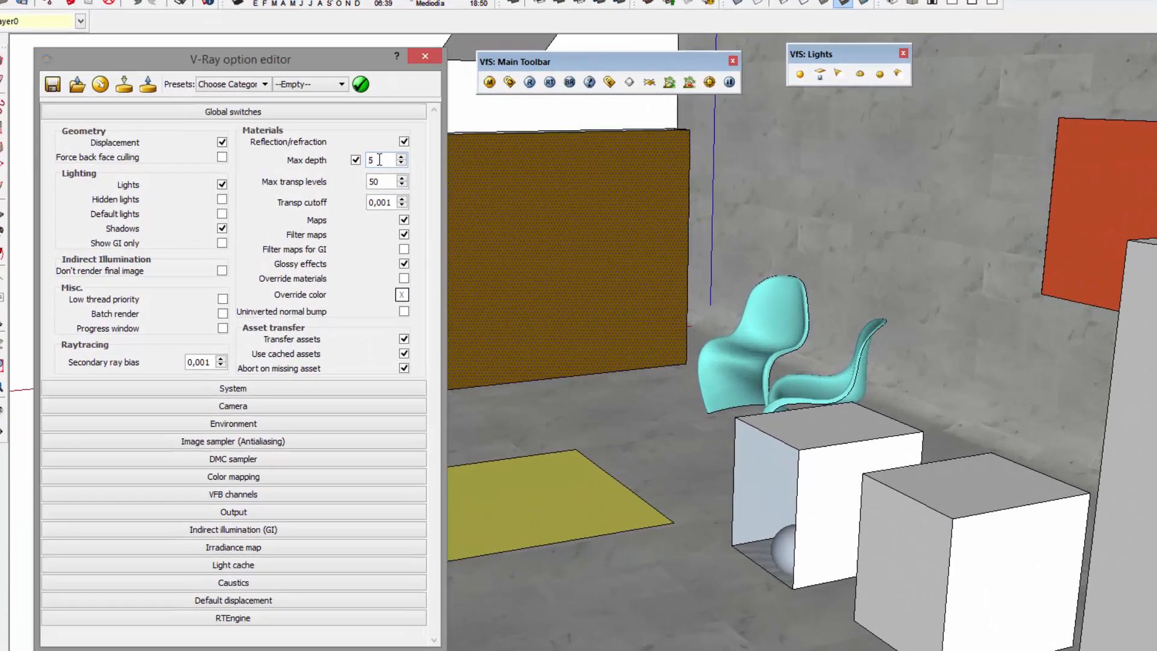
Open the V-Ray material editor and add a Reflection layer to Color D08
double_click(331, 159)
middle_click_drag(666, 343, 844, 357)
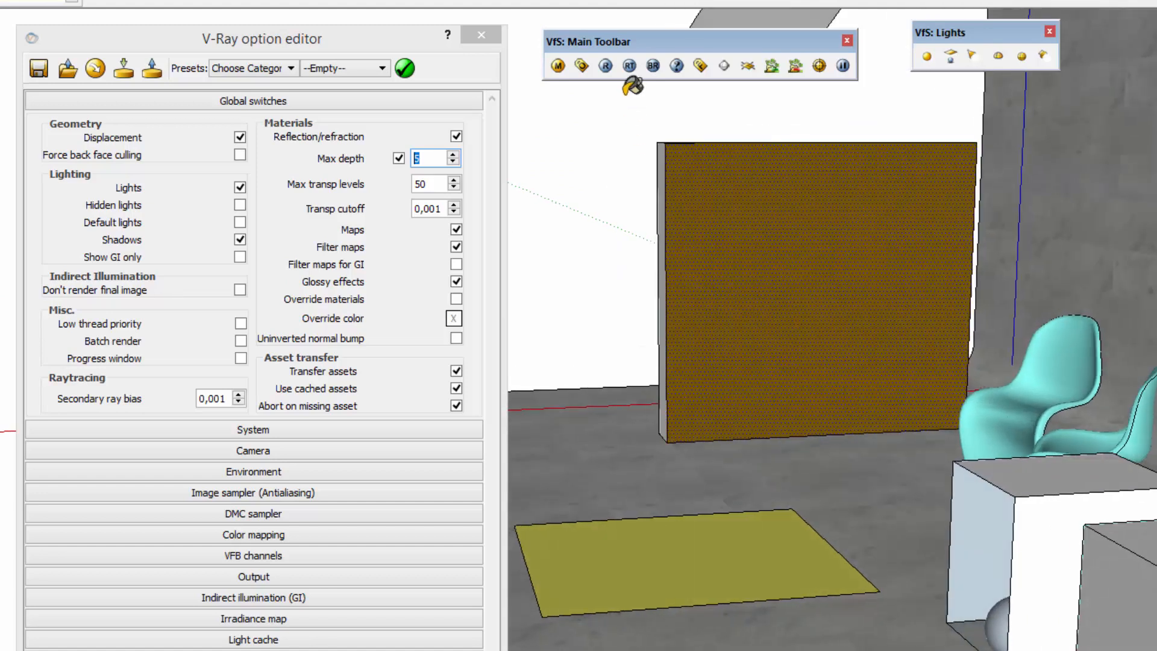
left_click(558, 66)
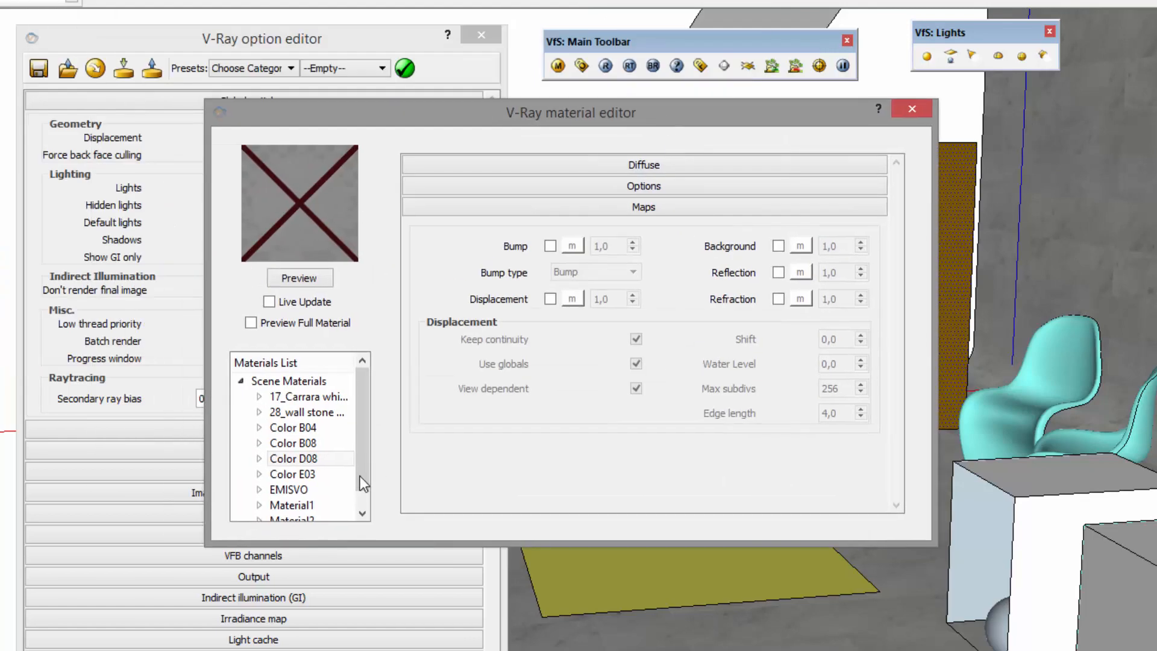
right_click(320, 459)
mouse_move(446, 470)
left_click(601, 495)
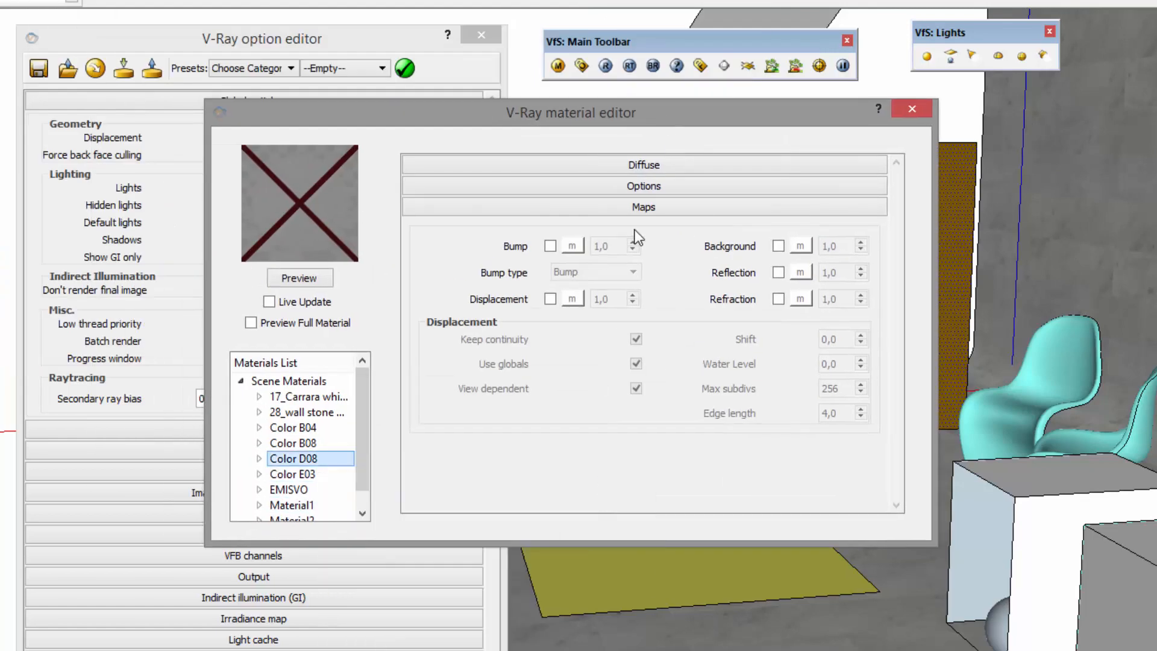
Set the Color D08 reflection multiplier to 80, refresh the material preview and close the material editor
type("80")
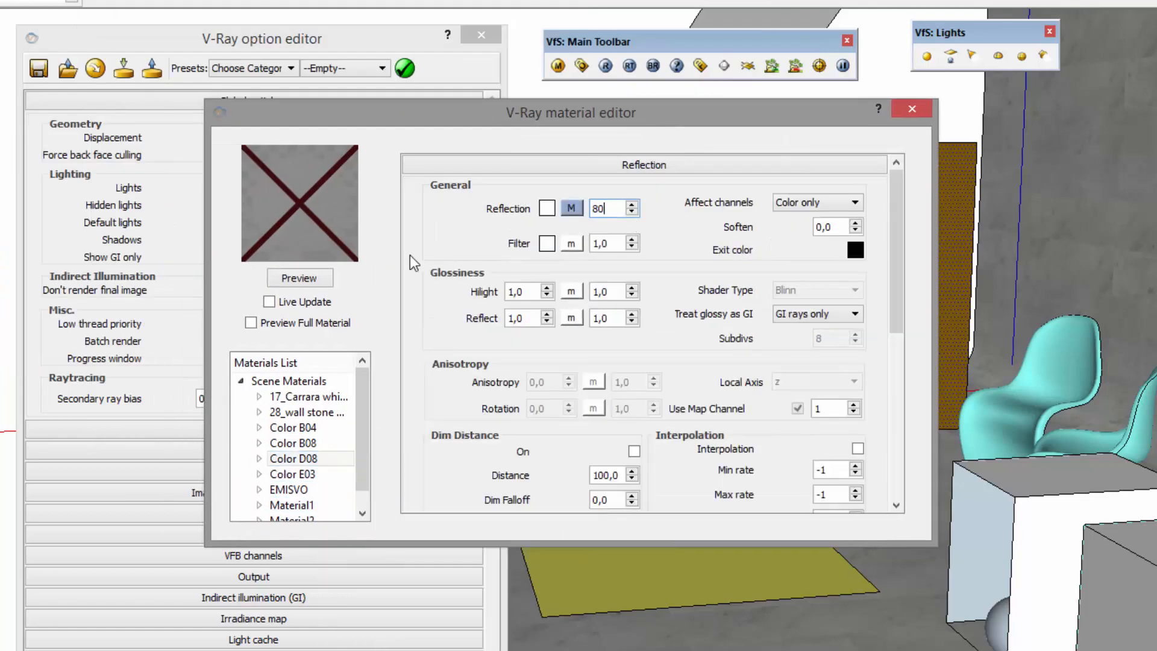
left_click(300, 278)
left_click(928, 107)
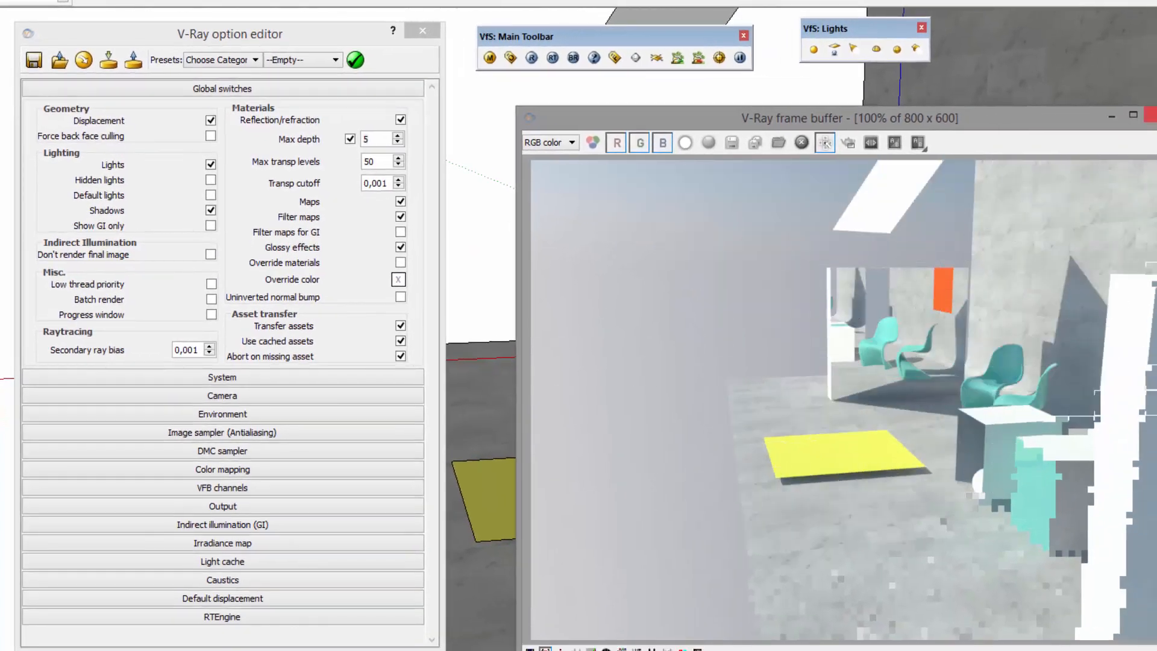
Render a closer view of the reflective slab over the white cube to examine its repeated reflections
left_click_drag(989, 112, 642, 58)
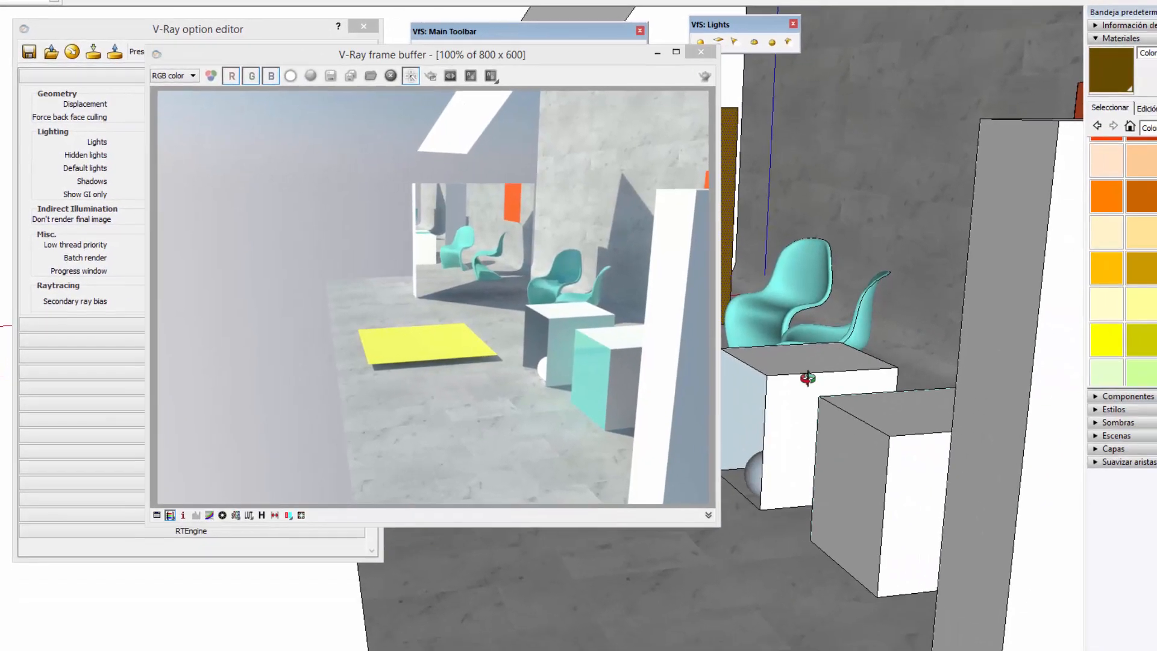
mouse_move(807, 379)
middle_mouse_down()
mouse_move(770, 368)
mouse_move(762, 381)
mouse_move(674, 400)
mouse_move(726, 395)
mouse_move(863, 503)
mouse_move(786, 573)
mouse_move(973, 388)
mouse_move(1000, 388)
mouse_move(883, 447)
mouse_move(926, 396)
middle_mouse_up()
scroll(973, 387, "up", 1)
scroll(950, 425, "up", 1)
left_click(702, 77)
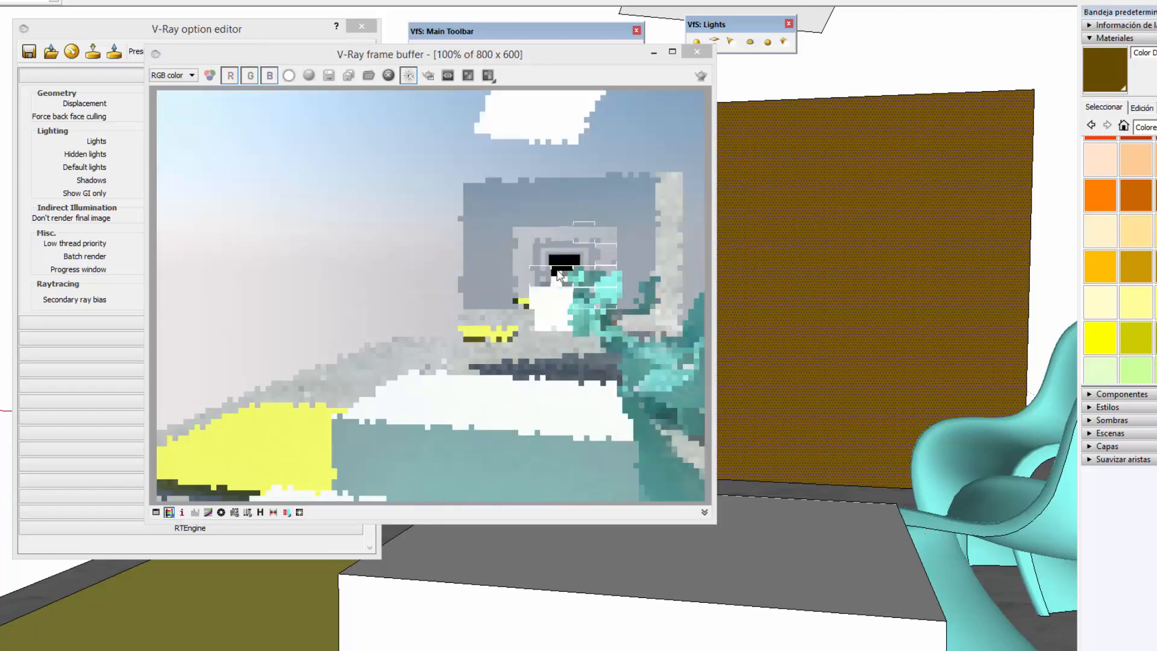
left_click_drag(575, 61, 875, 55)
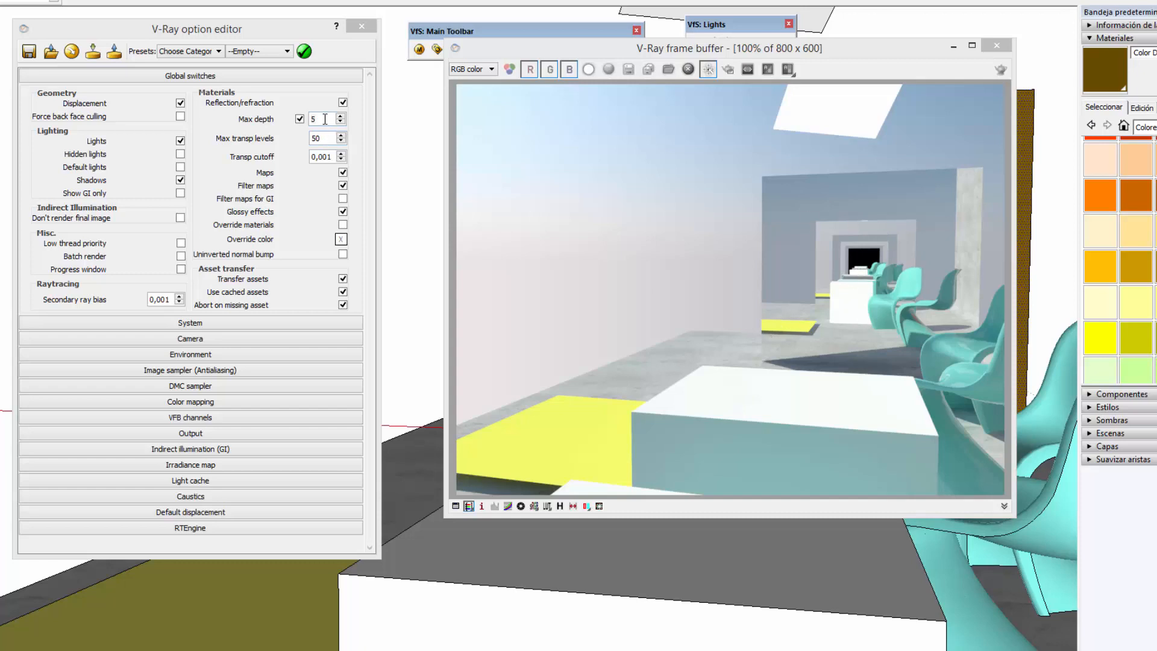
Set Max depth to 15 and render the same view of the facing reflective slabs
left_click_drag(324, 118, 309, 120)
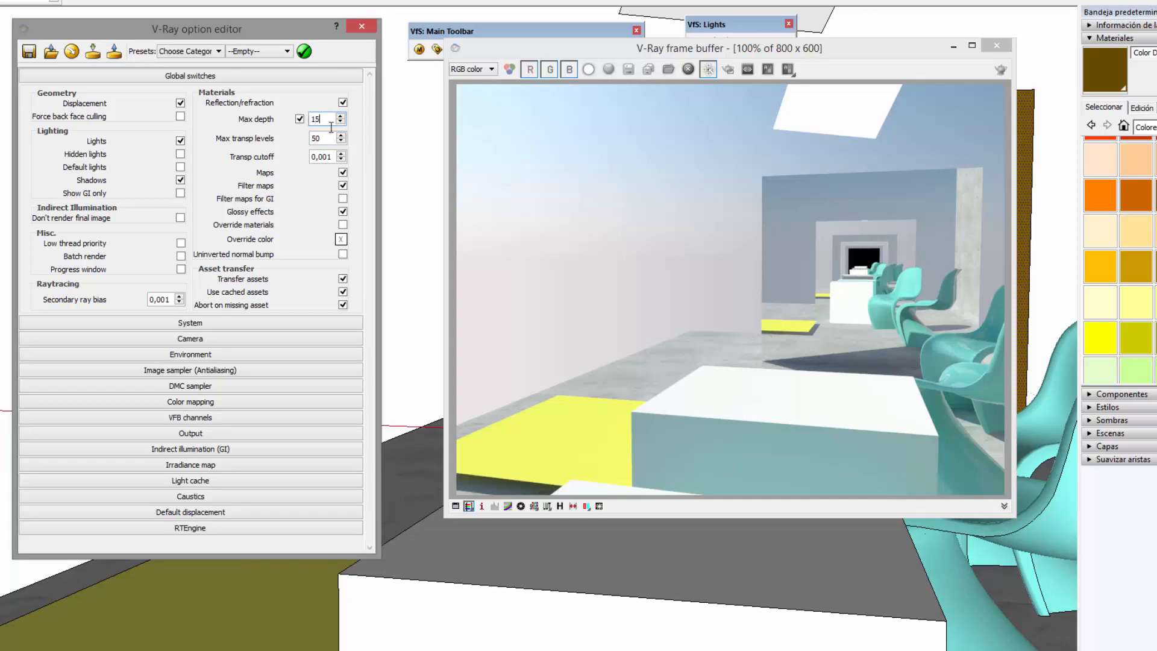
left_click(841, 212)
left_click(334, 138)
left_click(828, 280)
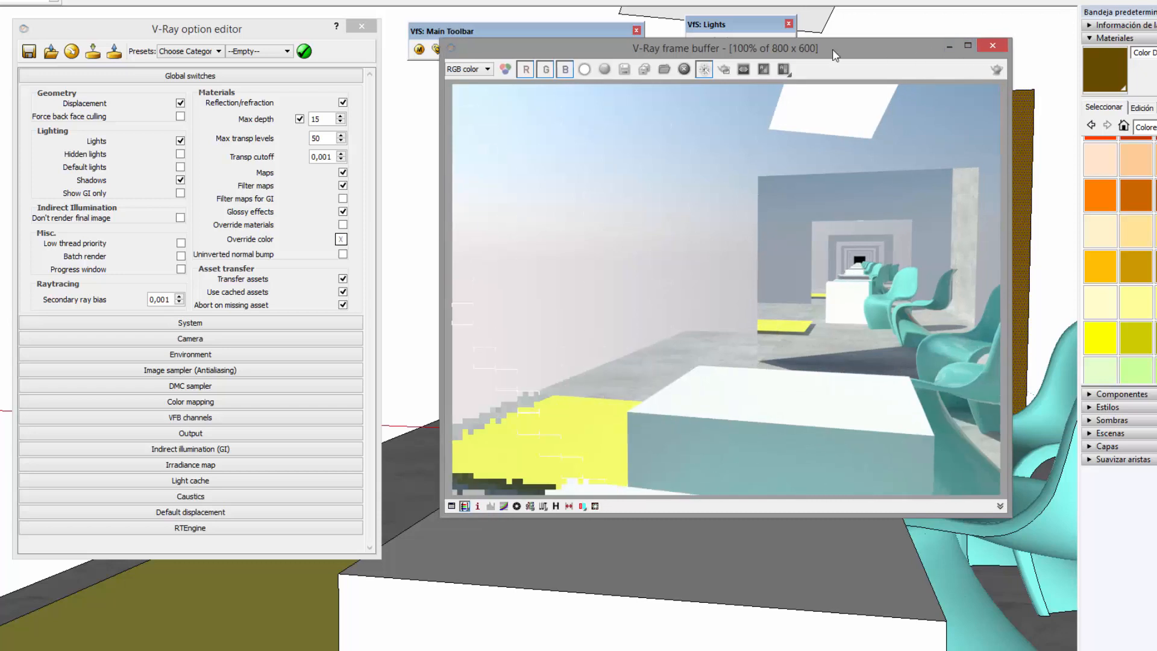
Delete the white cube between the facing reflective slabs and render the view again
left_click_drag(916, 56, 594, 43)
middle_click_drag(745, 195, 747, 242)
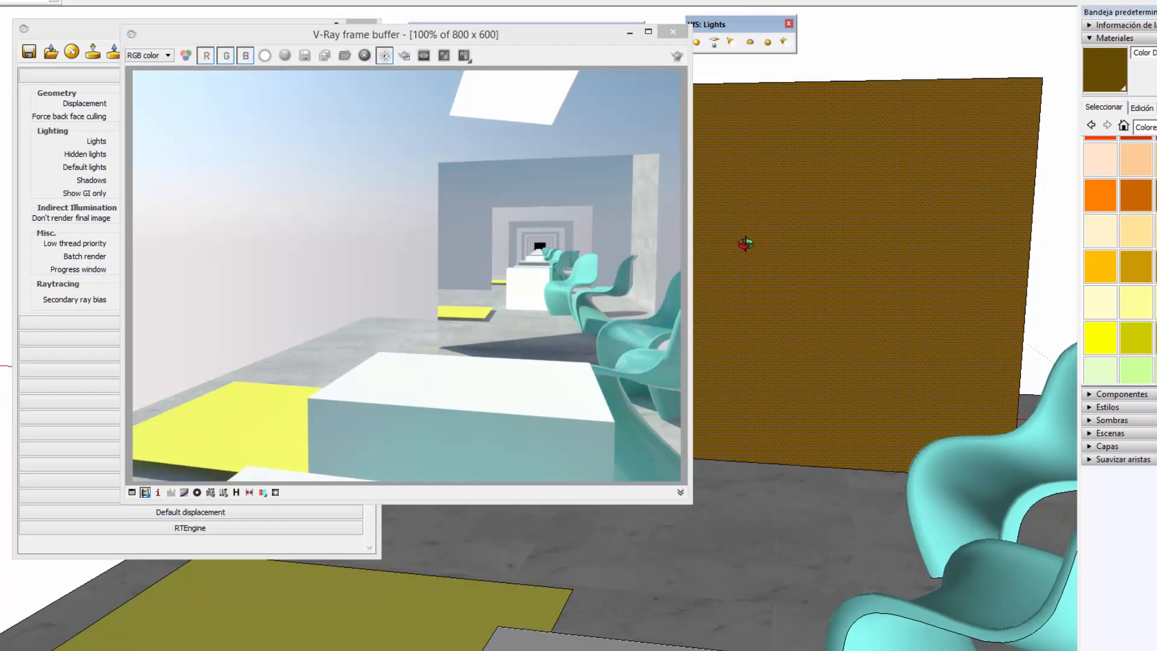
left_click(517, 642)
key("Delete")
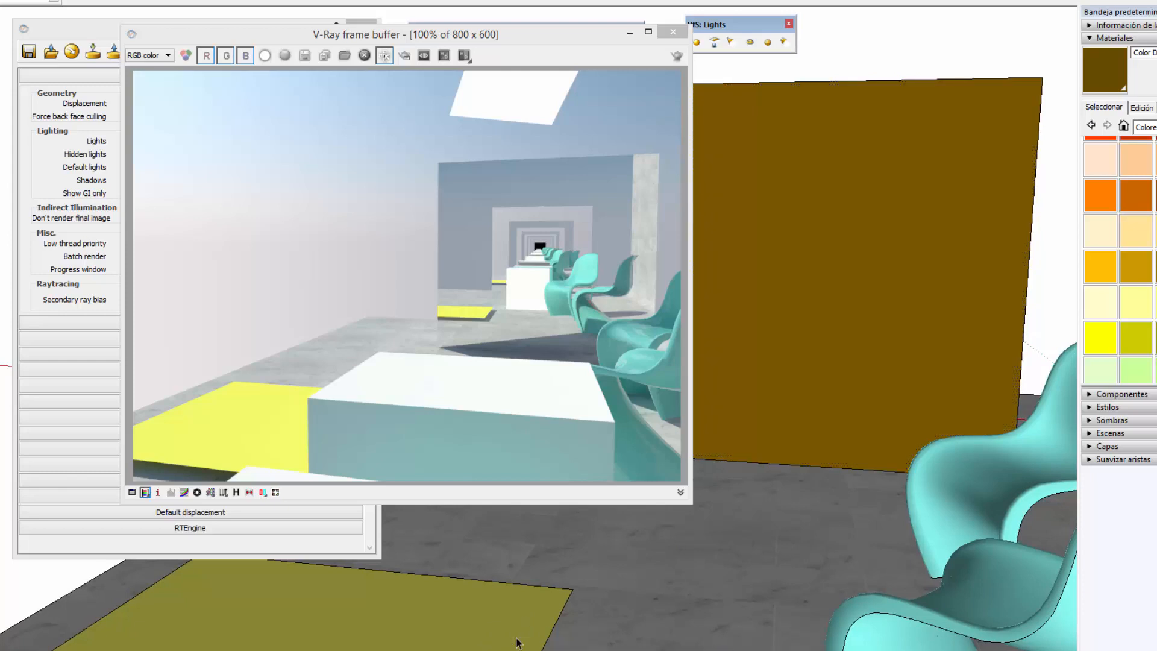
left_click(677, 57)
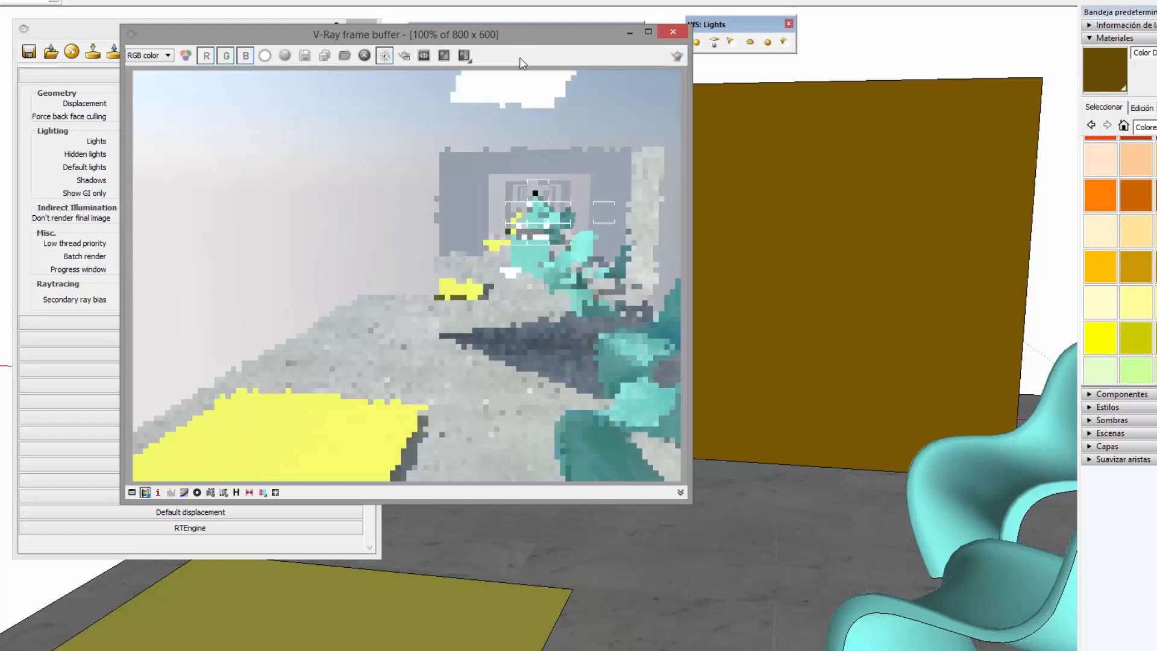
left_click_drag(533, 41, 718, 78)
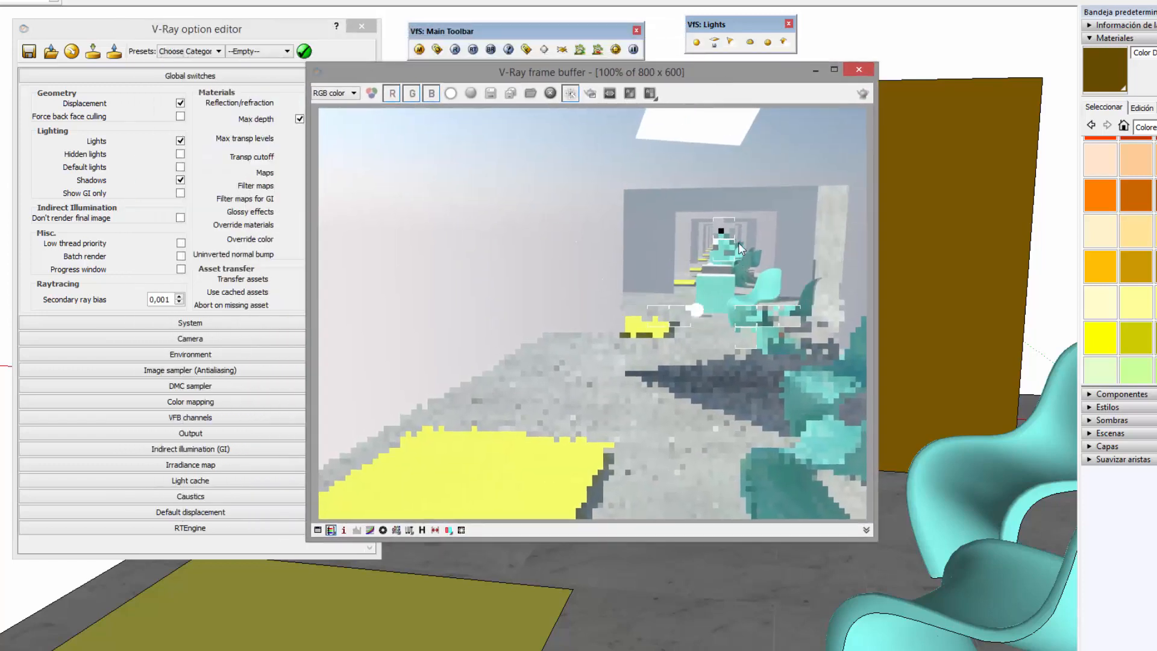
left_click_drag(743, 72, 868, 78)
left_click(380, 193)
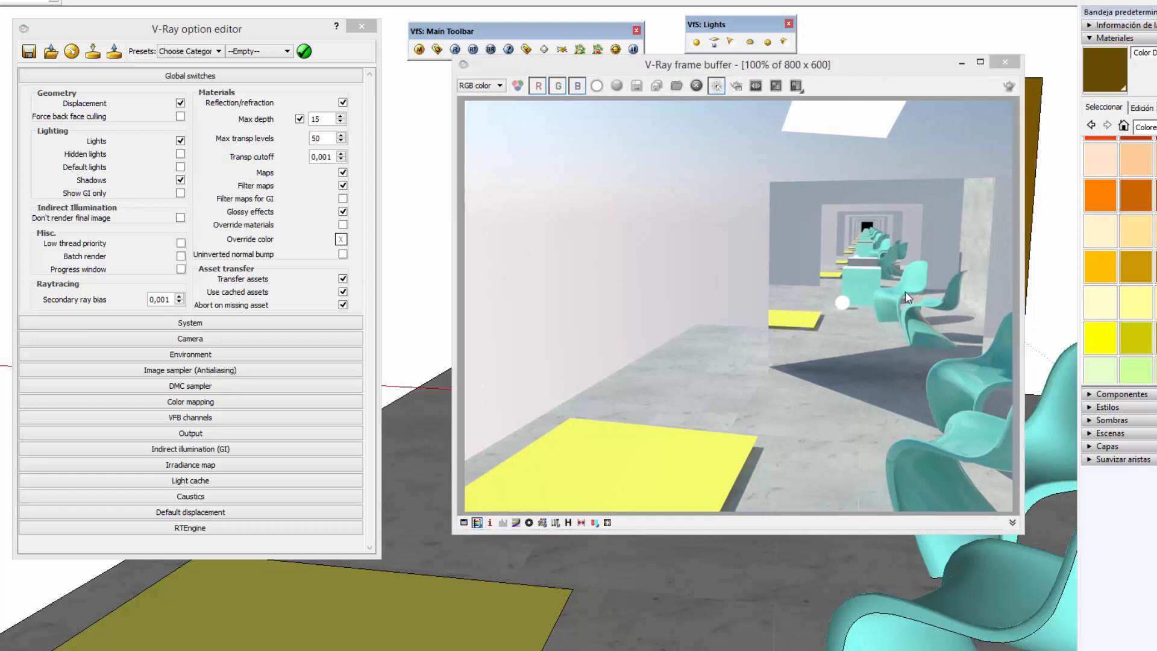
Turn off the Max depth override in the Global switches
double_click(322, 116)
left_click(332, 120)
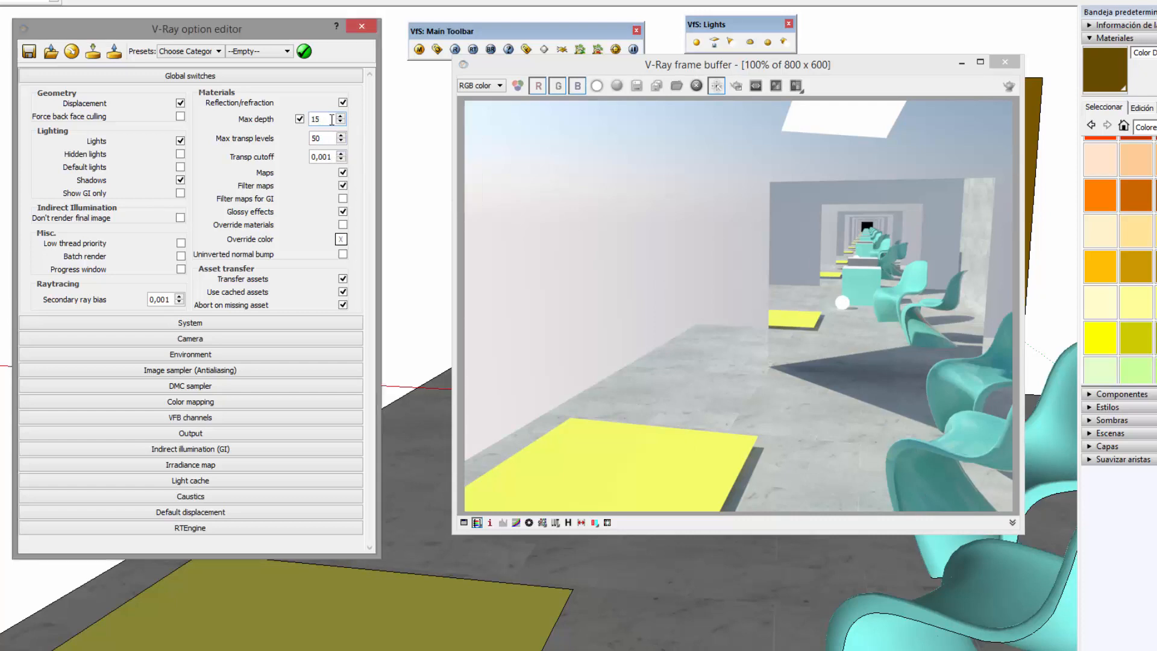
left_click(300, 120)
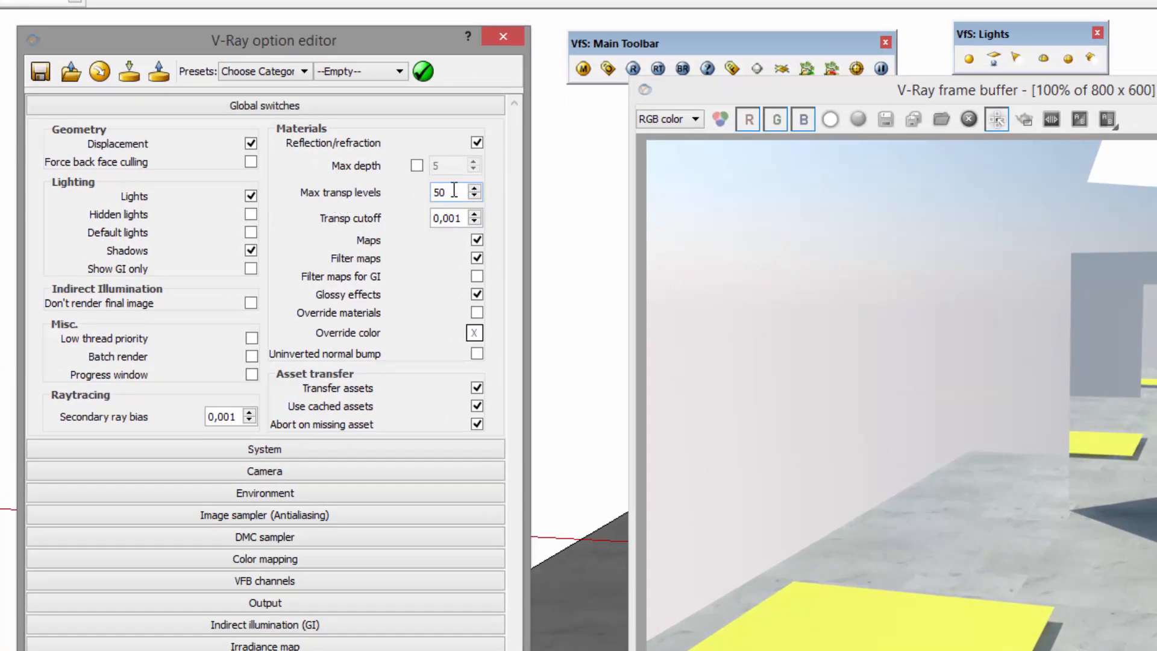
Examine the Max transp levels and Transp cutoff settings in the Global switches
left_click(1025, 384)
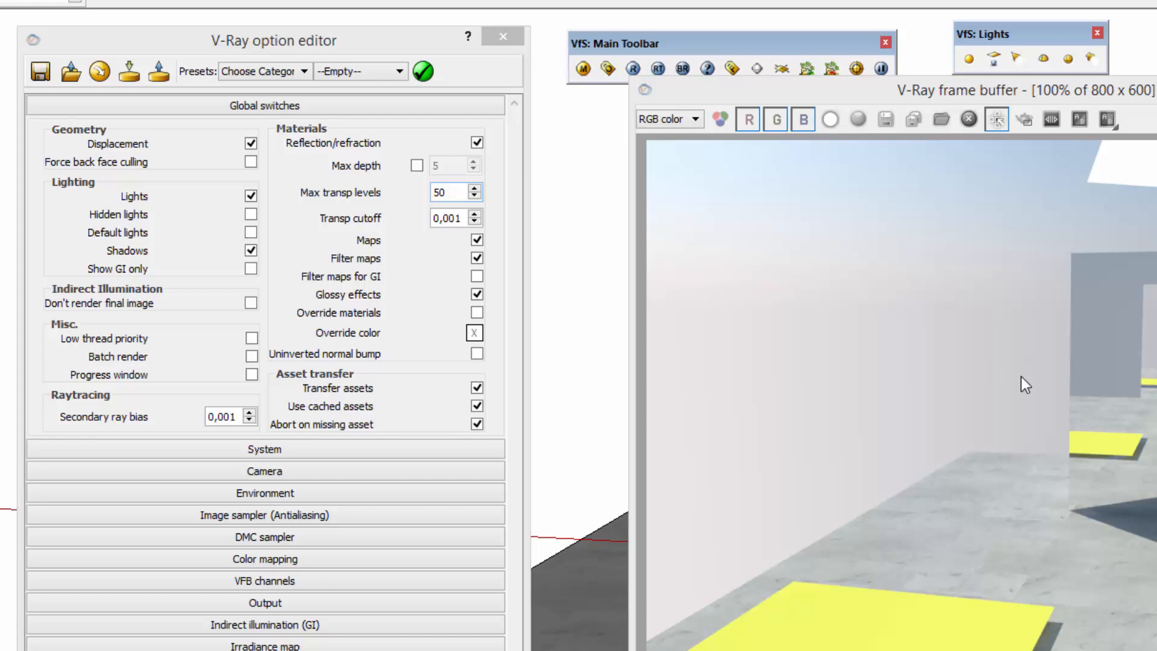
left_click(424, 180)
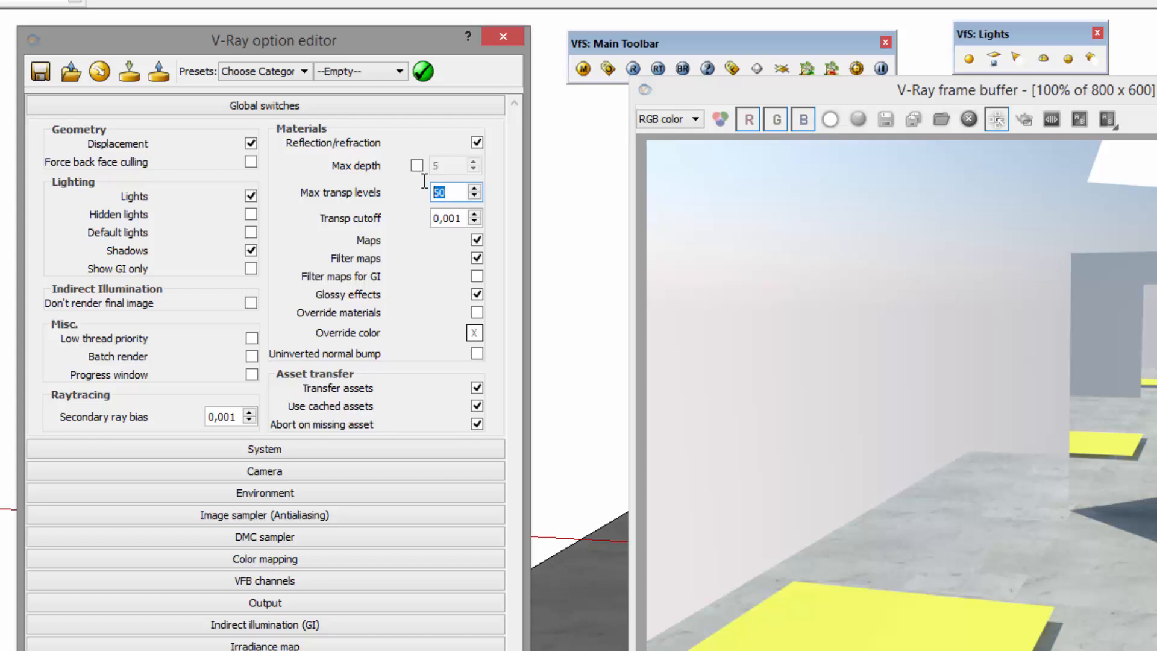
mouse_move(456, 189)
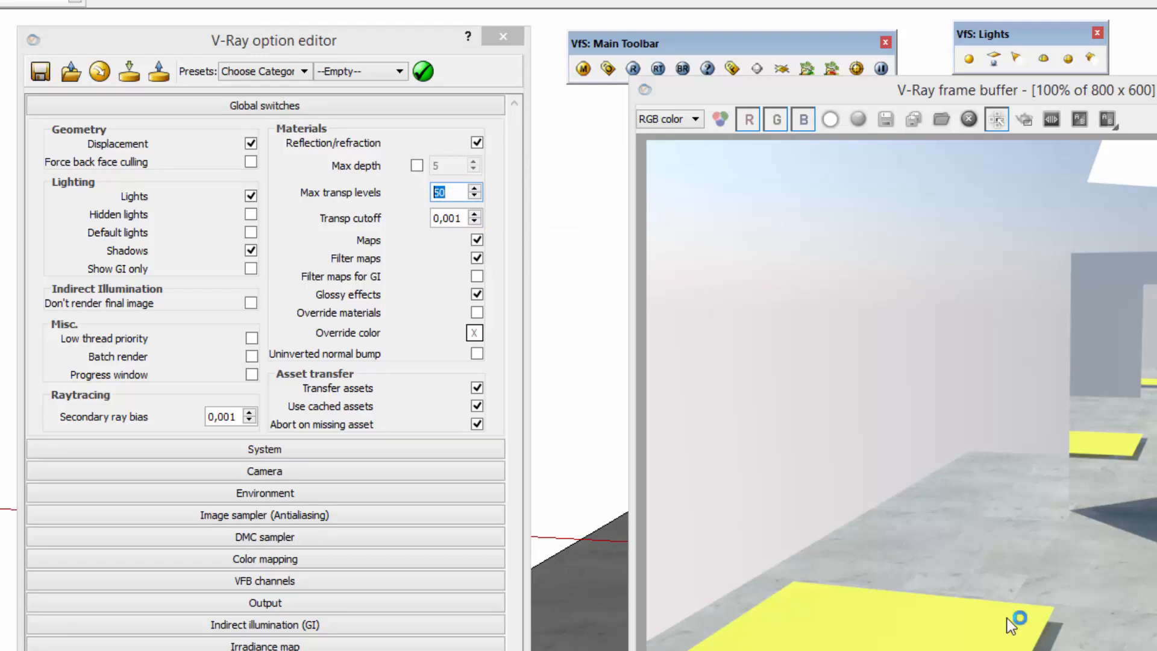
left_click(450, 191)
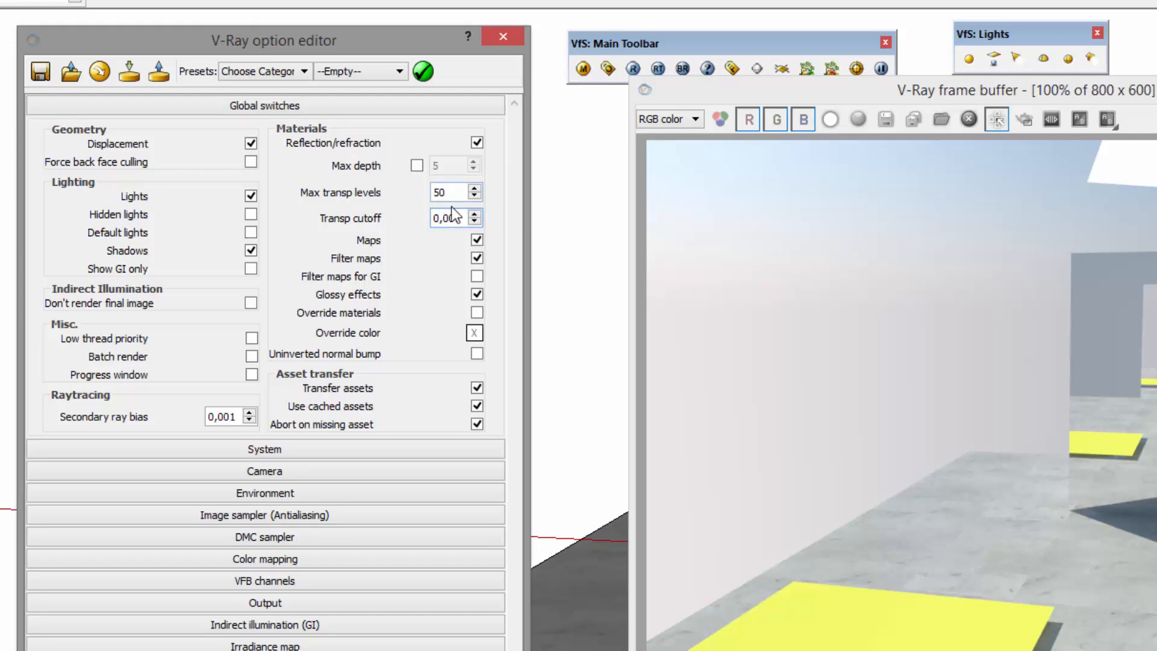
left_click(622, 215)
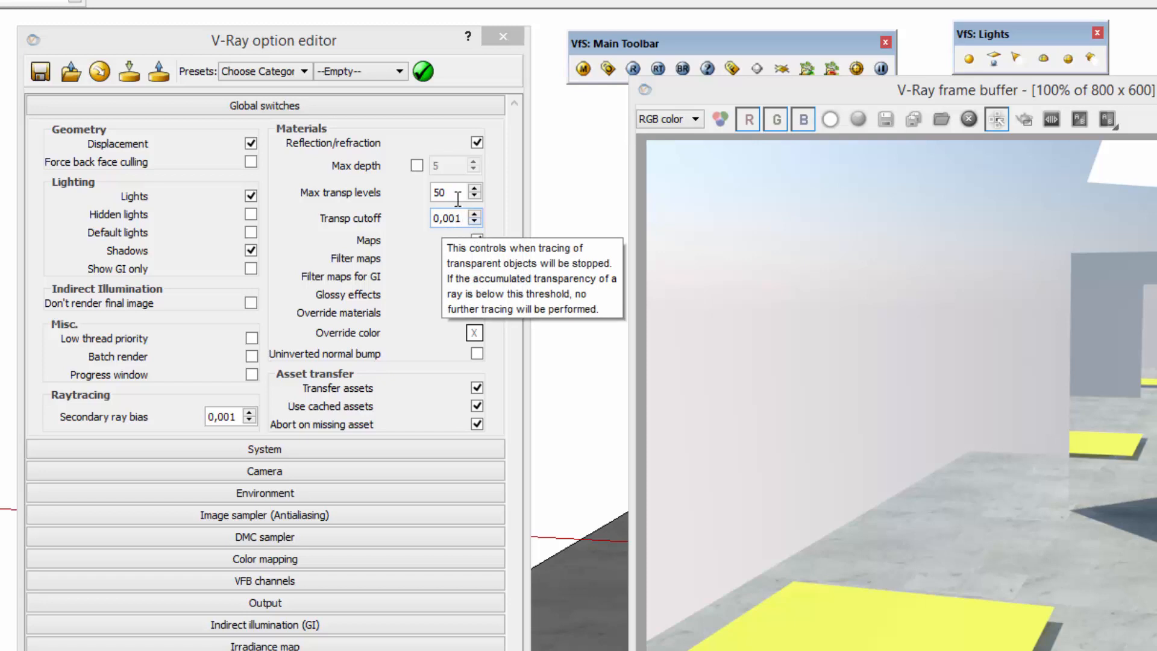
left_click_drag(461, 218, 425, 205)
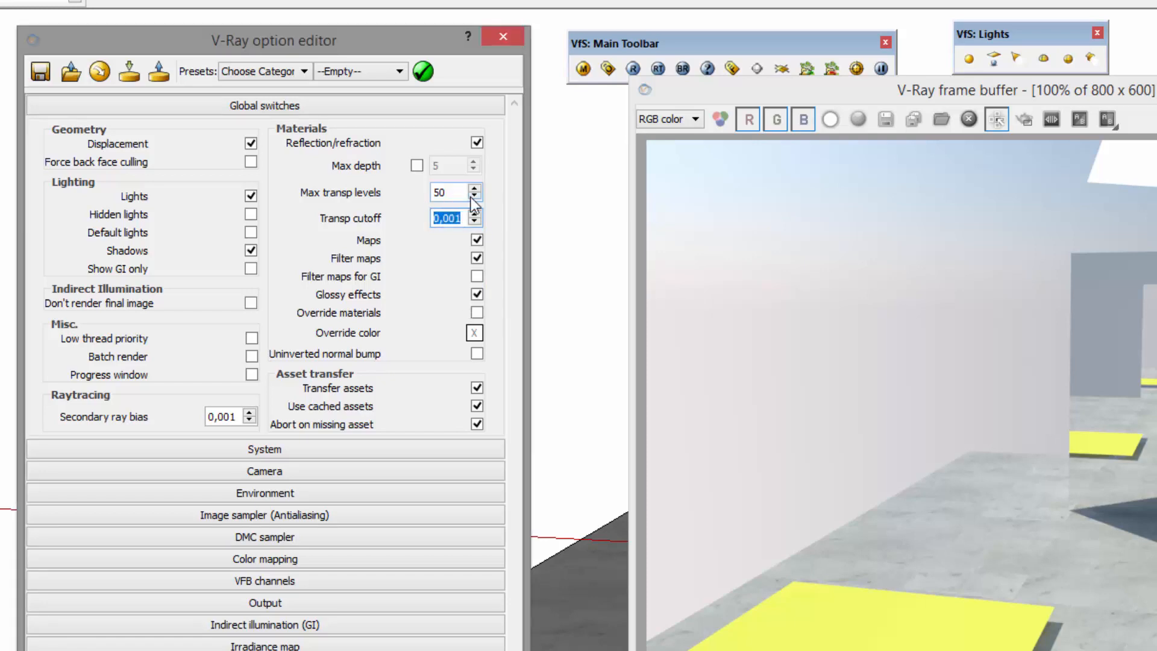
left_click(461, 220)
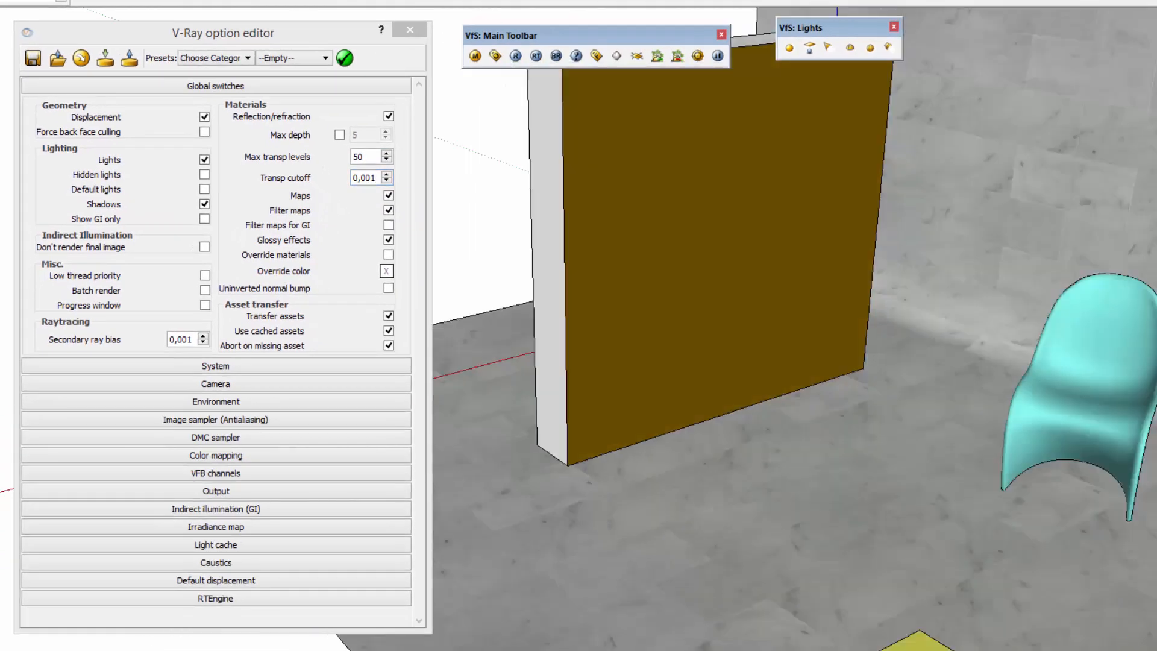
Turn off Maps in the Global switches and render a view of the reflective slab, the chairs and the orange wall panel
mouse_move(874, 416)
middle_mouse_down()
mouse_move(910, 444)
mouse_move(859, 469)
mouse_move(703, 424)
mouse_move(663, 392)
middle_mouse_up()
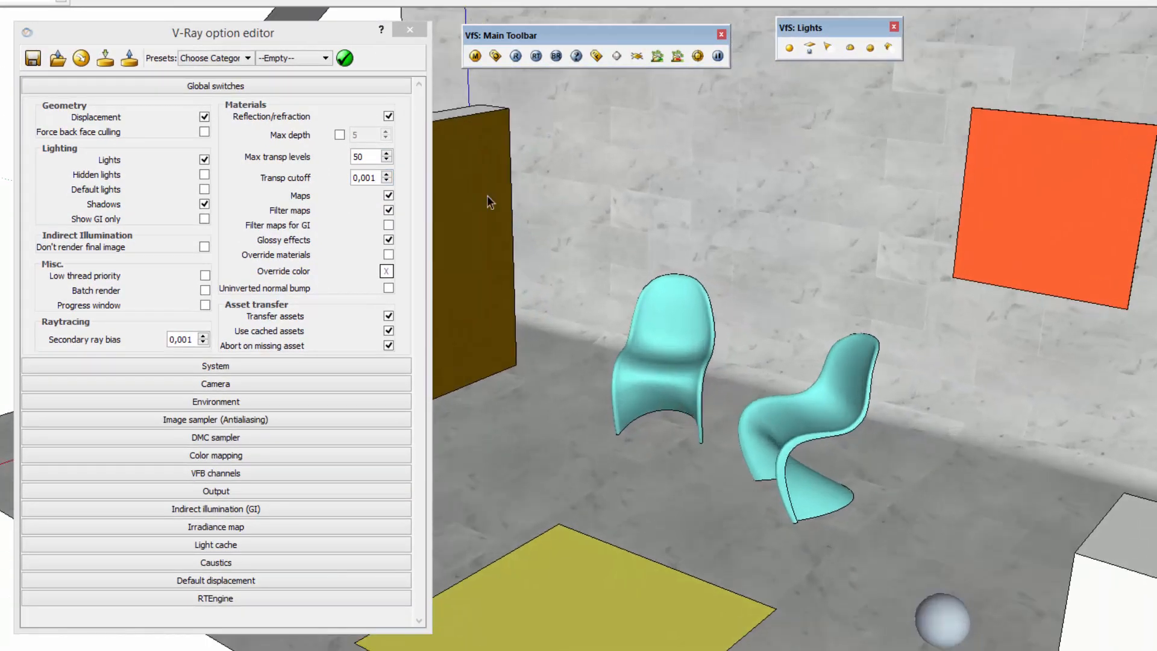
left_click(389, 196)
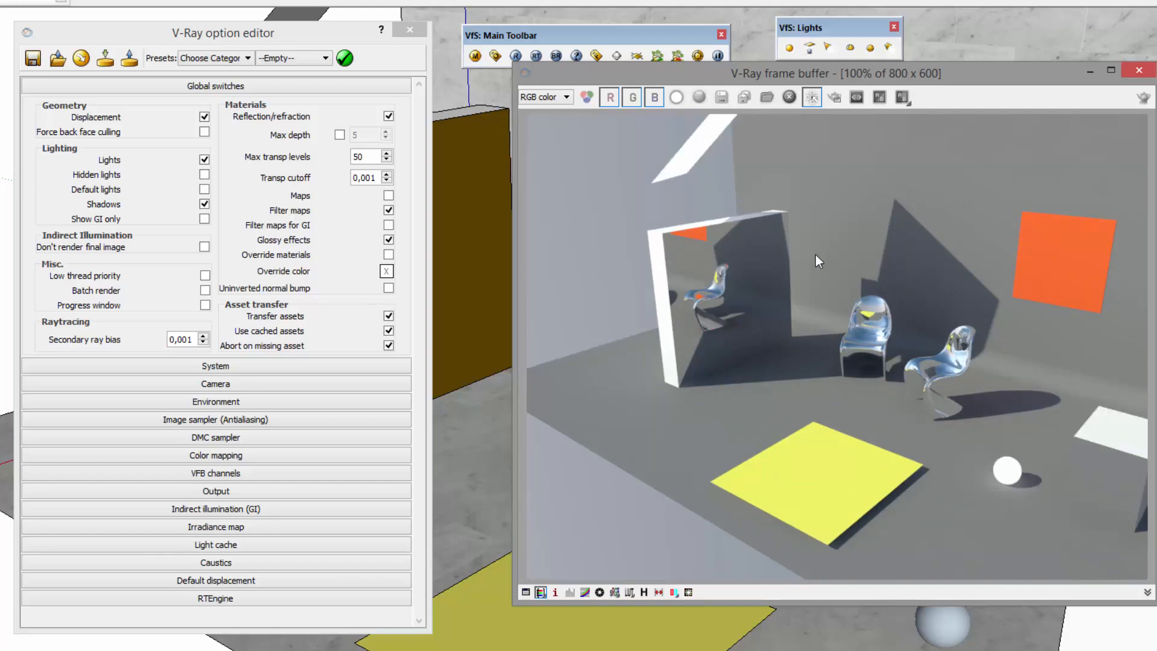
left_click_drag(966, 74, 885, 69)
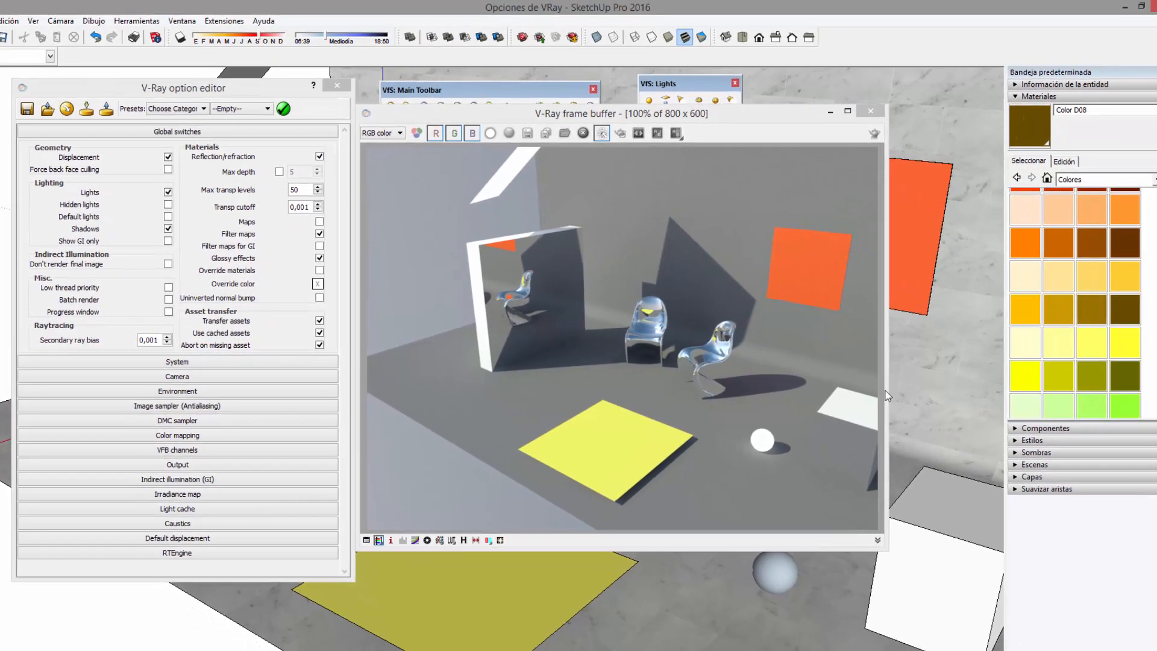
Select the 28_wall stone with regular blocks material from the in-model materials and display the model shaded without textures
left_click(1047, 178)
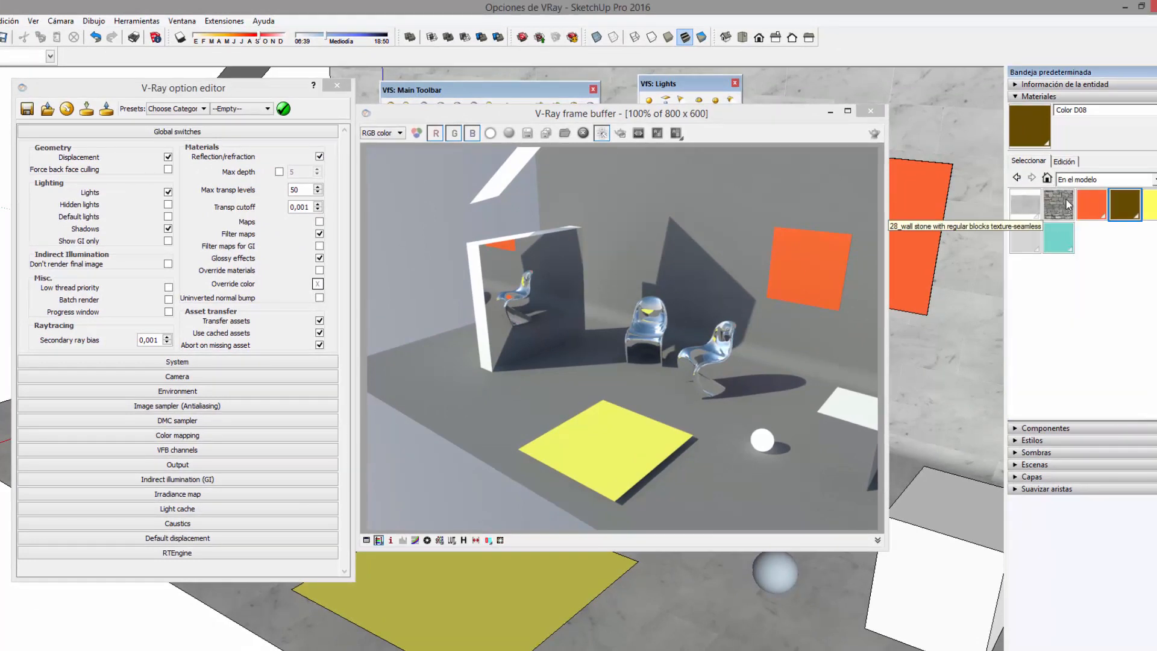
left_click(1060, 208)
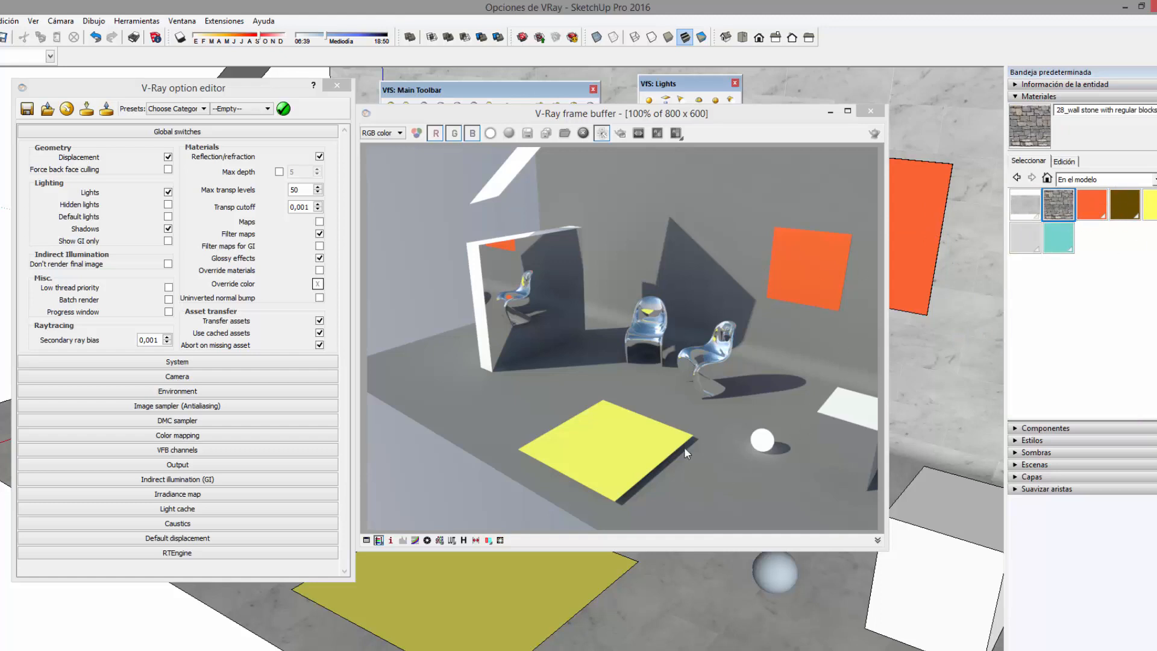
left_click_drag(792, 121, 872, 201)
left_click_drag(844, 141, 836, 153)
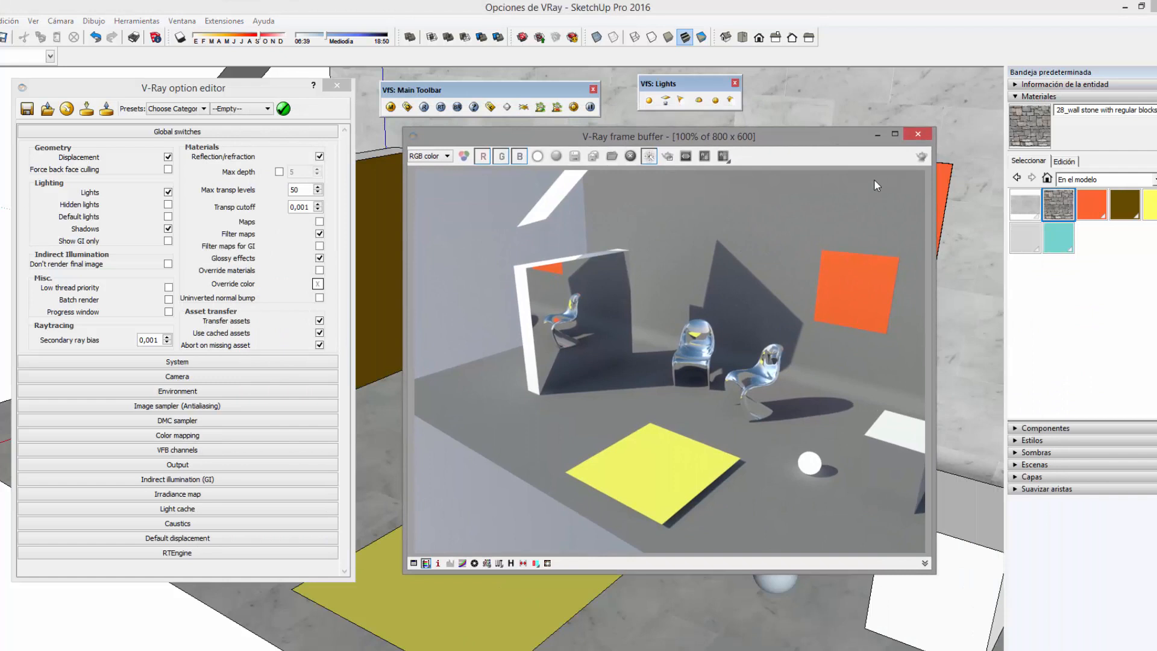
left_click_drag(872, 147, 754, 137)
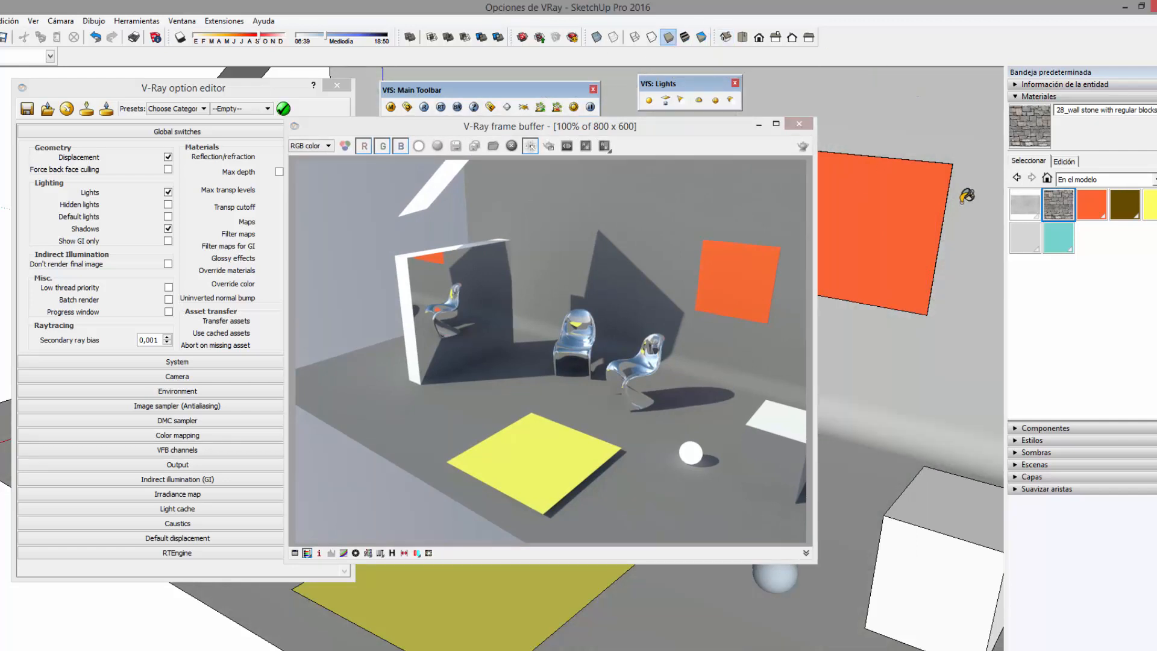
Open the wall stone material for editing and restore the model's shaded-with-textures display
left_click(1070, 163)
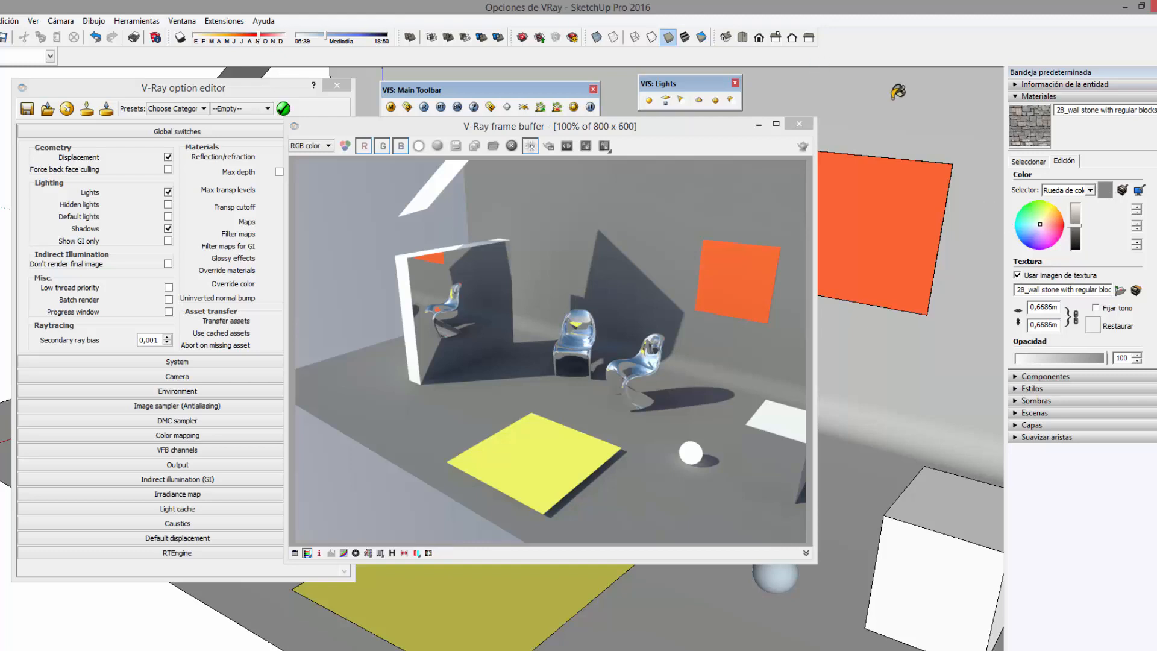
left_click(684, 38)
left_click(668, 37)
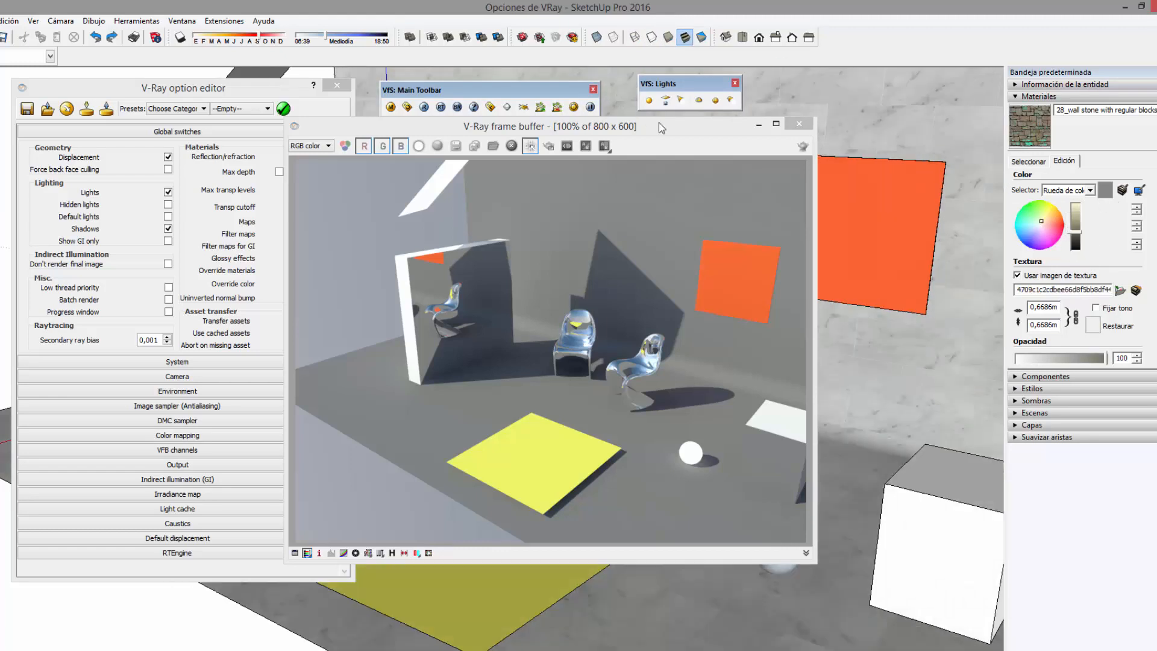
Re-enable Maps in the Global switches and render the same view with its material textures
left_click_drag(712, 134, 805, 138)
left_click(320, 221)
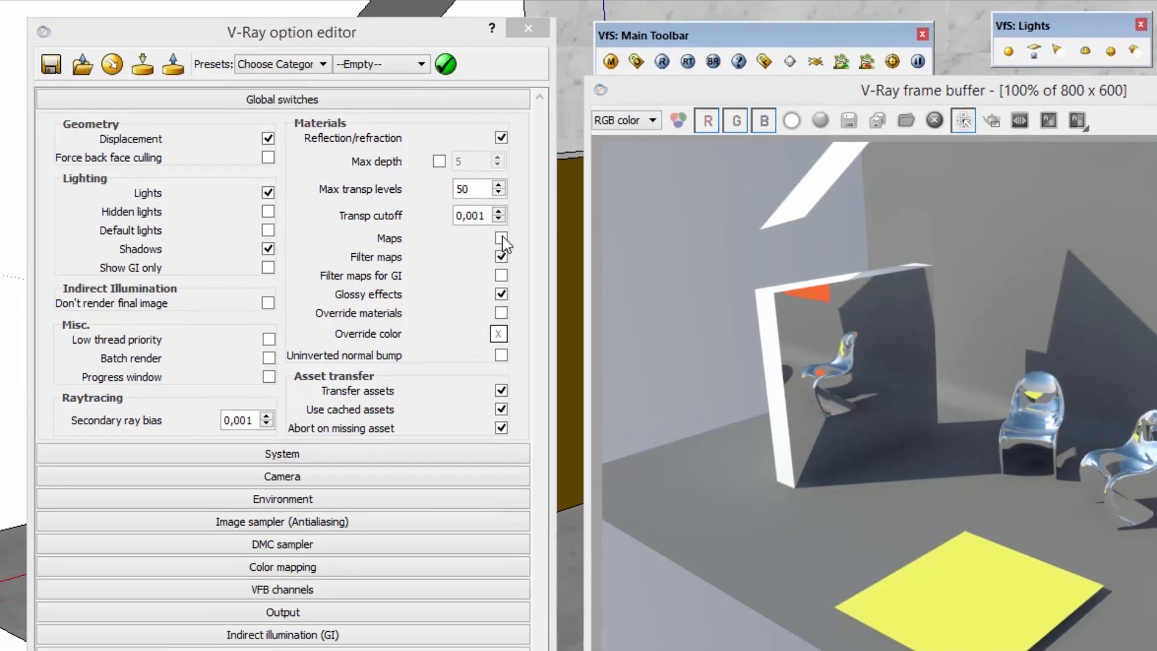
left_click(501, 239)
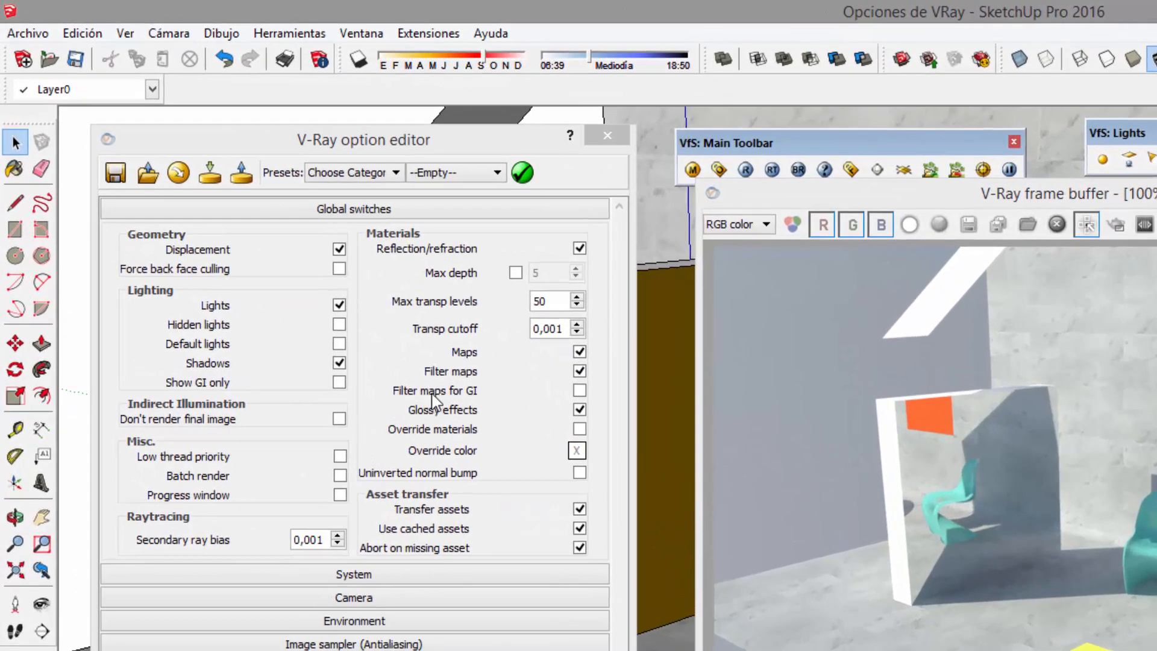
Switch on Filter maps for GI and switch it back off
left_click(578, 391)
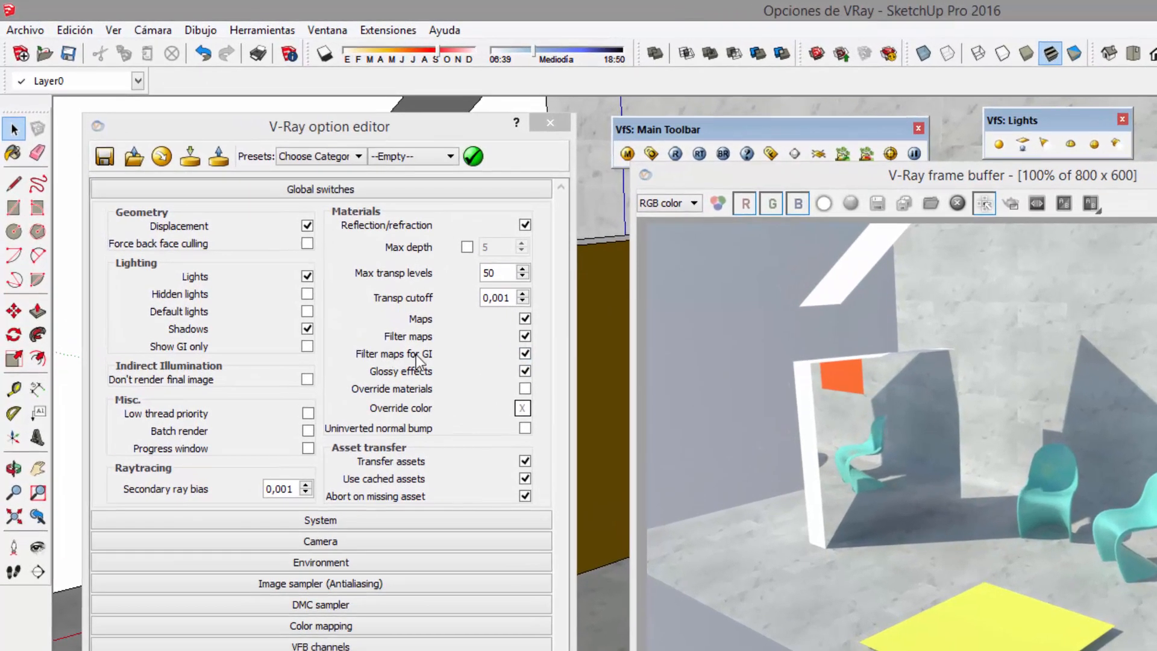
left_click(524, 353)
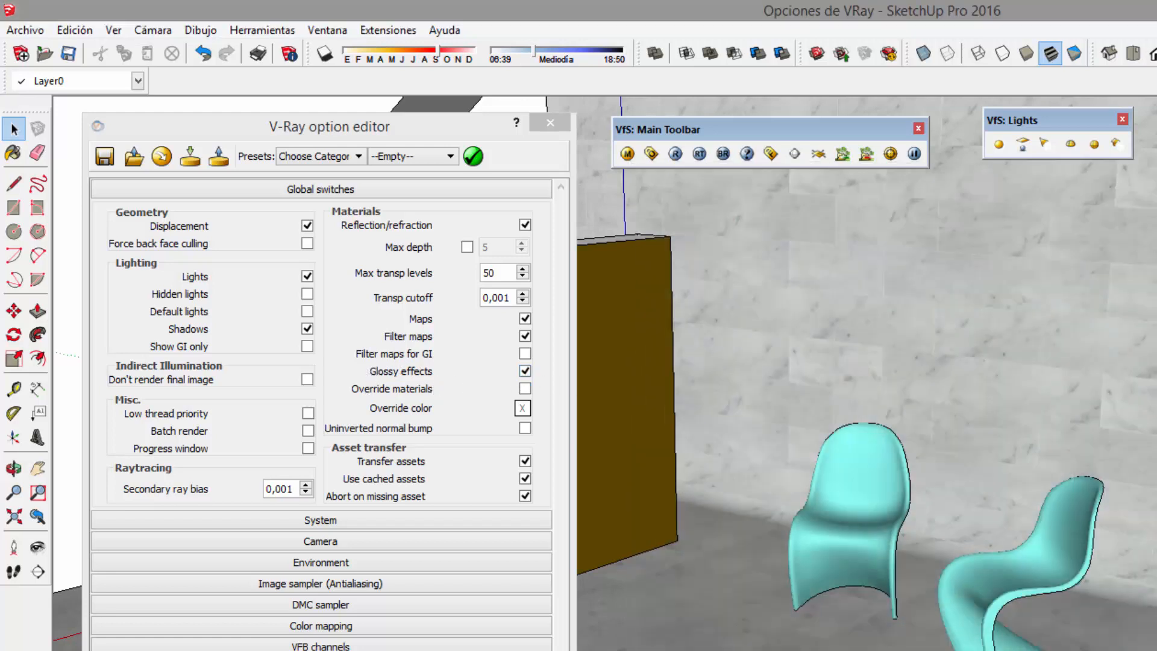
Create a V-Ray sphere on the floor in front of the nearer turquoise chair
middle_click_drag(970, 530, 970, 584)
scroll(971, 584, "up", 3)
mouse_move(826, 548)
middle_mouse_down()
mouse_move(831, 573)
mouse_move(764, 593)
middle_mouse_up()
key("r")
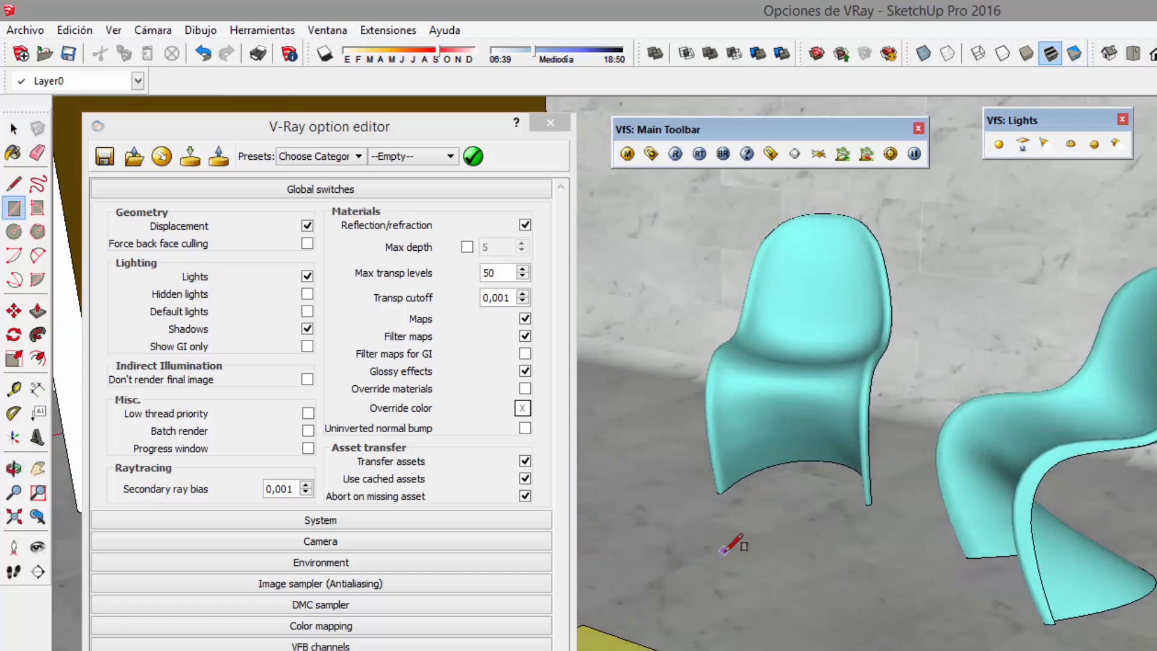
left_click(796, 153)
left_click(740, 572)
left_click(816, 597)
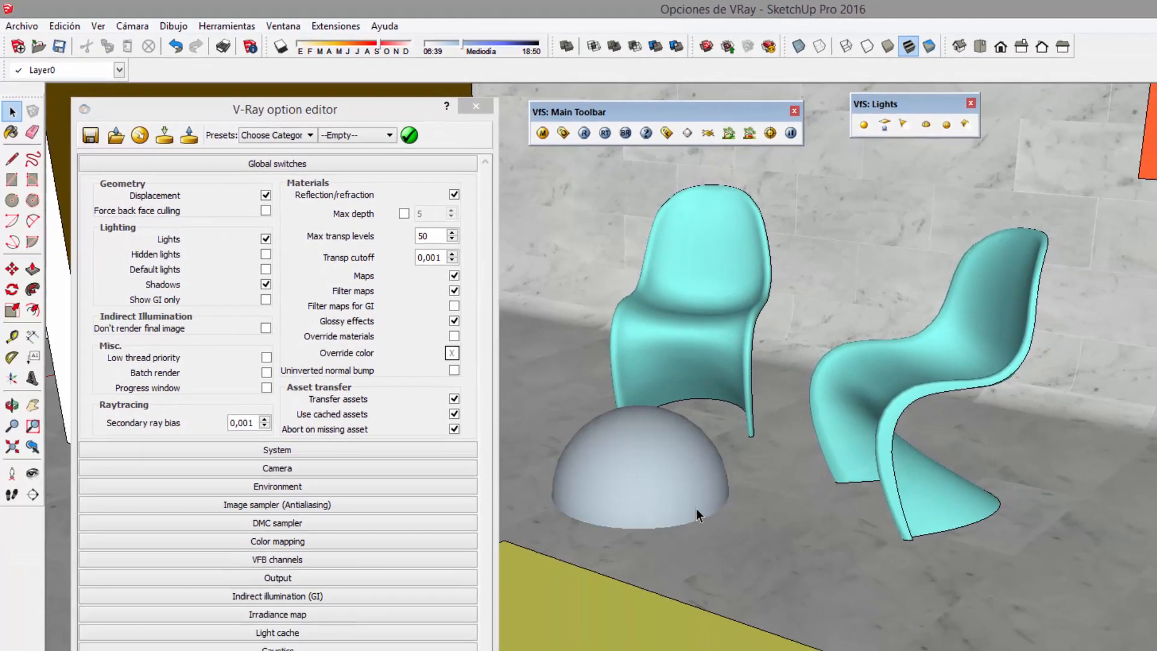
Move the new sphere vertically so that it rests above the floor
left_click(696, 509)
key("m")
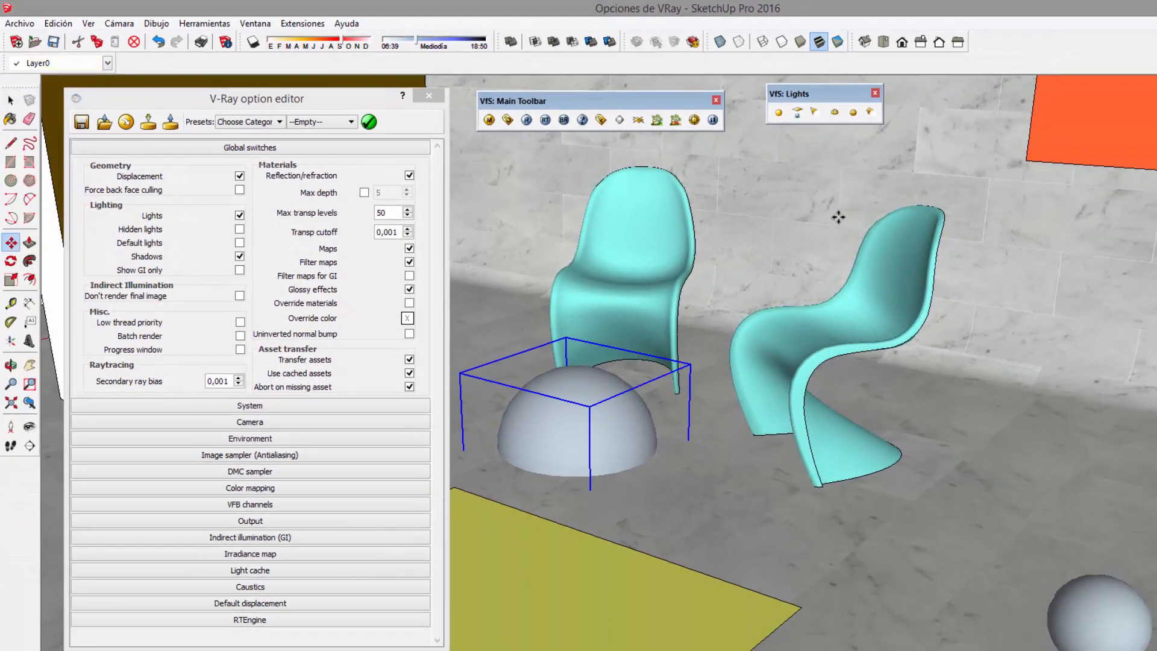
left_click(838, 217)
left_click(844, 181)
Paint the raised sphere with Color B04 from the Colores material collection
middle_click_drag(729, 260, 741, 612)
scroll(669, 422, "up", 2)
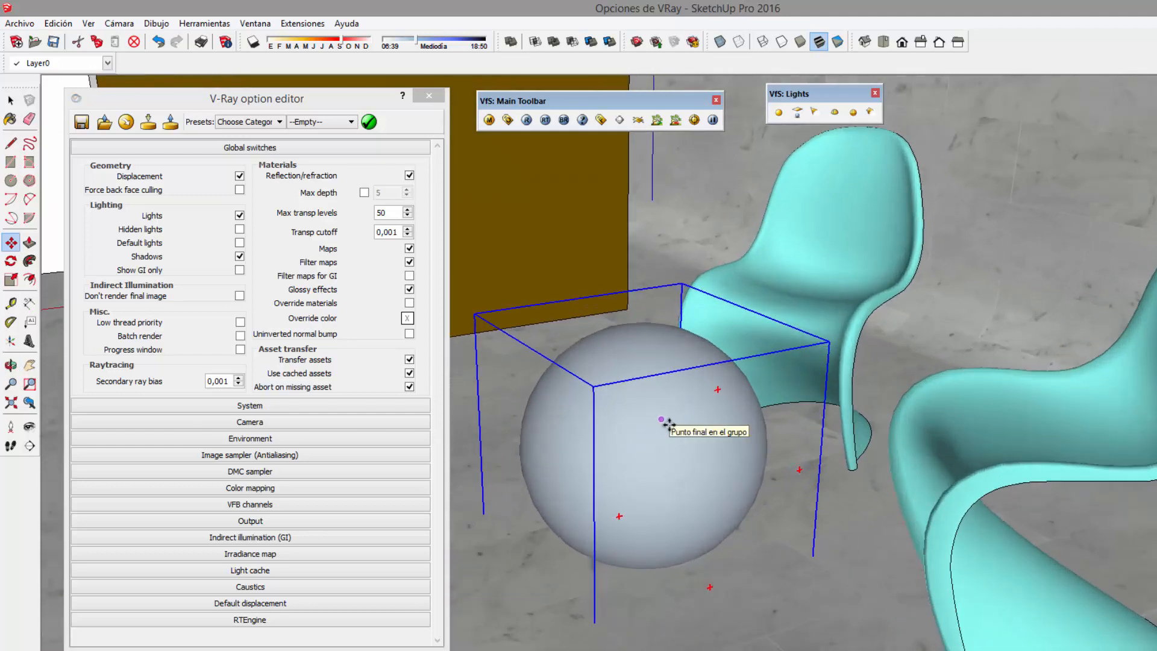
scroll(668, 416, "up", 3)
mouse_move(683, 397)
middle_mouse_down()
mouse_move(775, 375)
mouse_move(747, 375)
middle_mouse_up()
key("b")
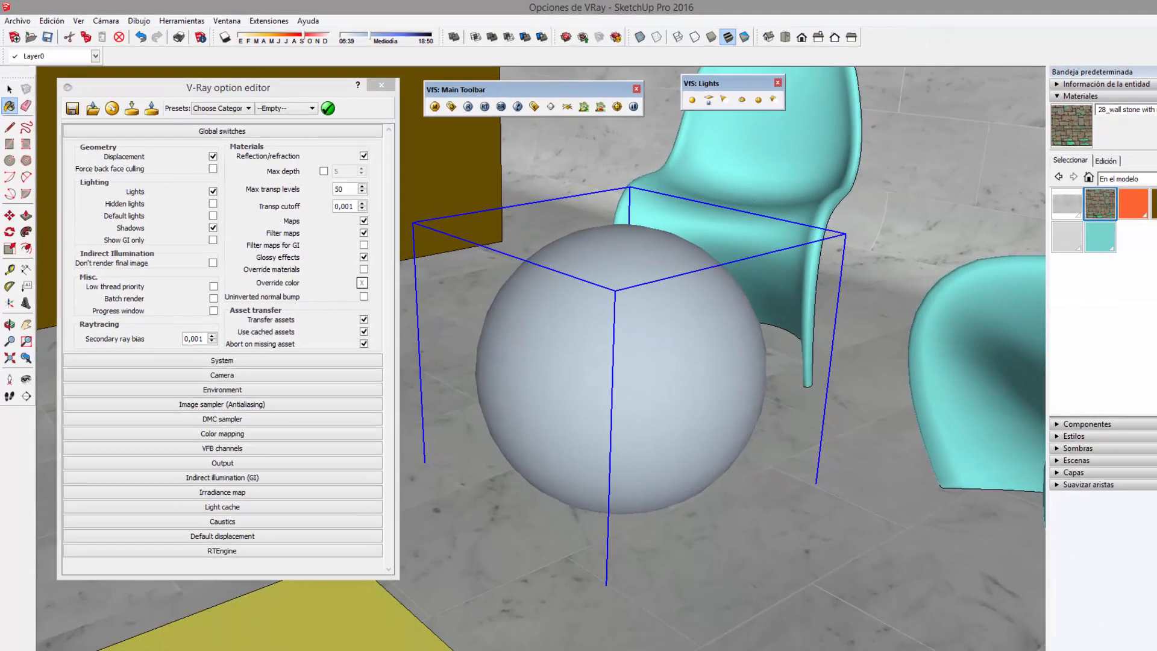
left_click(1090, 169)
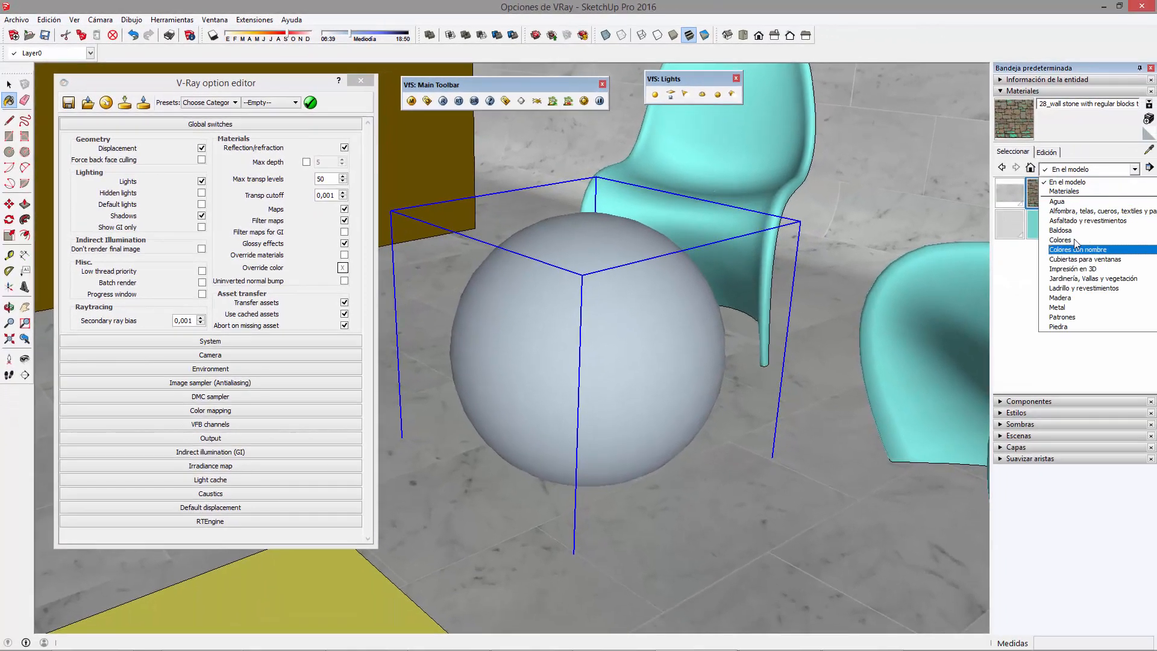
left_click(1075, 239)
left_click(1083, 261)
left_click(1104, 256)
left_click(660, 291)
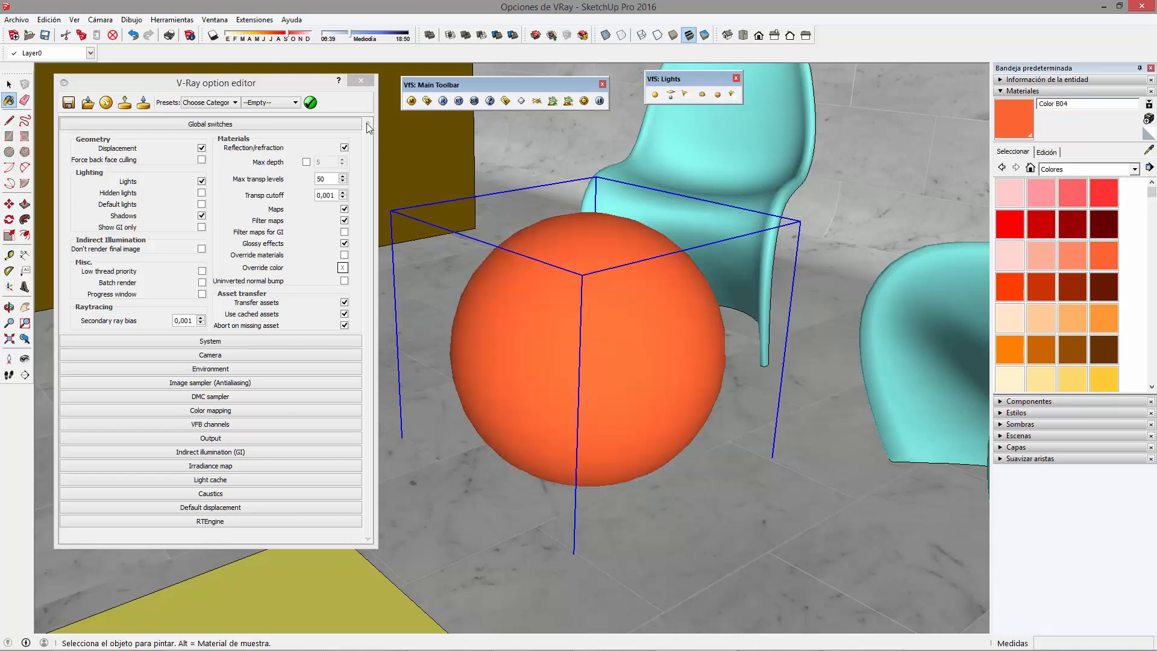
Open the V-Ray material editor and add a Reflection layer to Color B04
left_click(412, 101)
left_click(60, 233)
right_click(63, 234)
mouse_move(139, 241)
left_click(254, 254)
left_click_drag(414, 28, 864, 173)
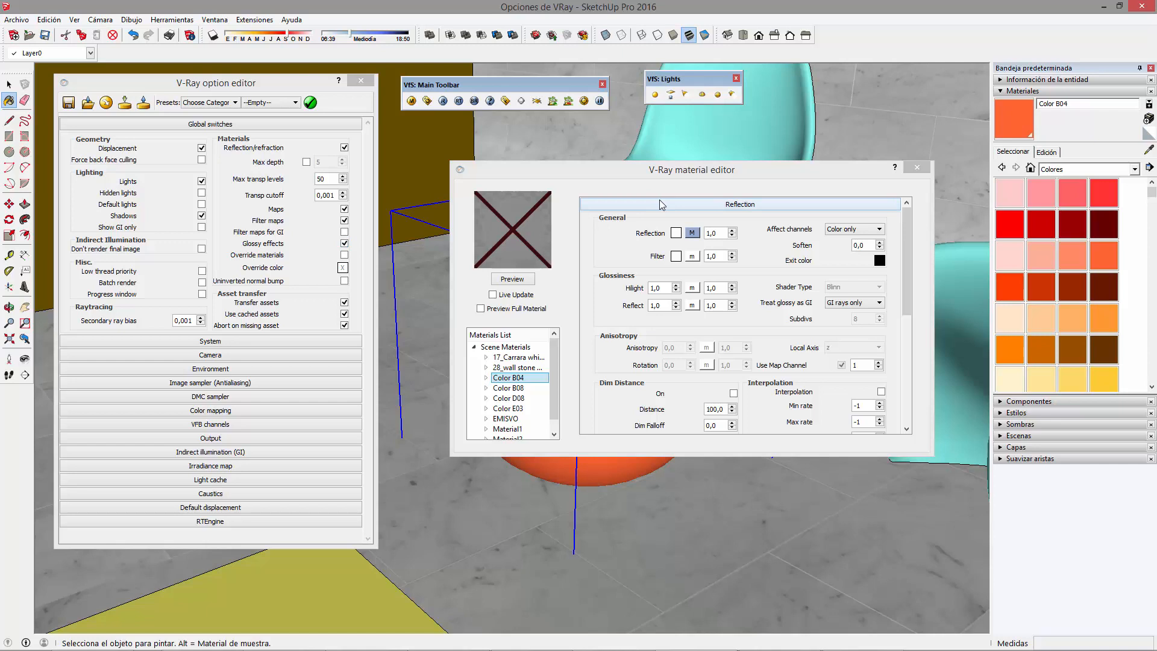
Set the Hilight and Reflect glossiness of Color B04 to 0,7 and preview the reflective material
left_click(513, 279)
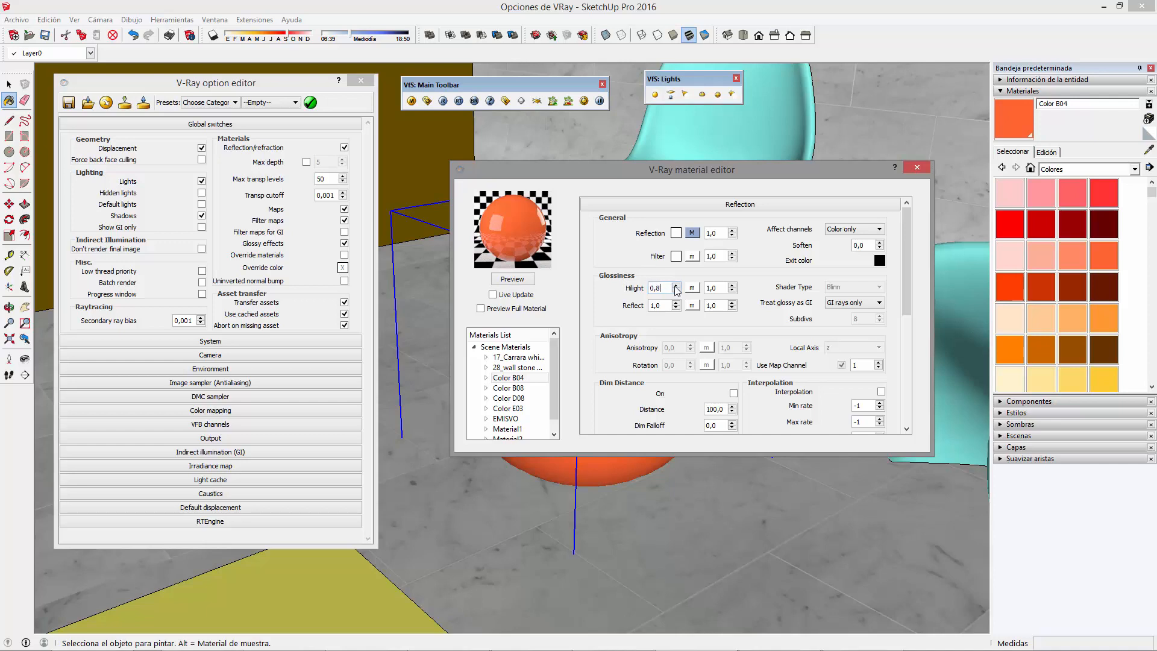
double_click(652, 306)
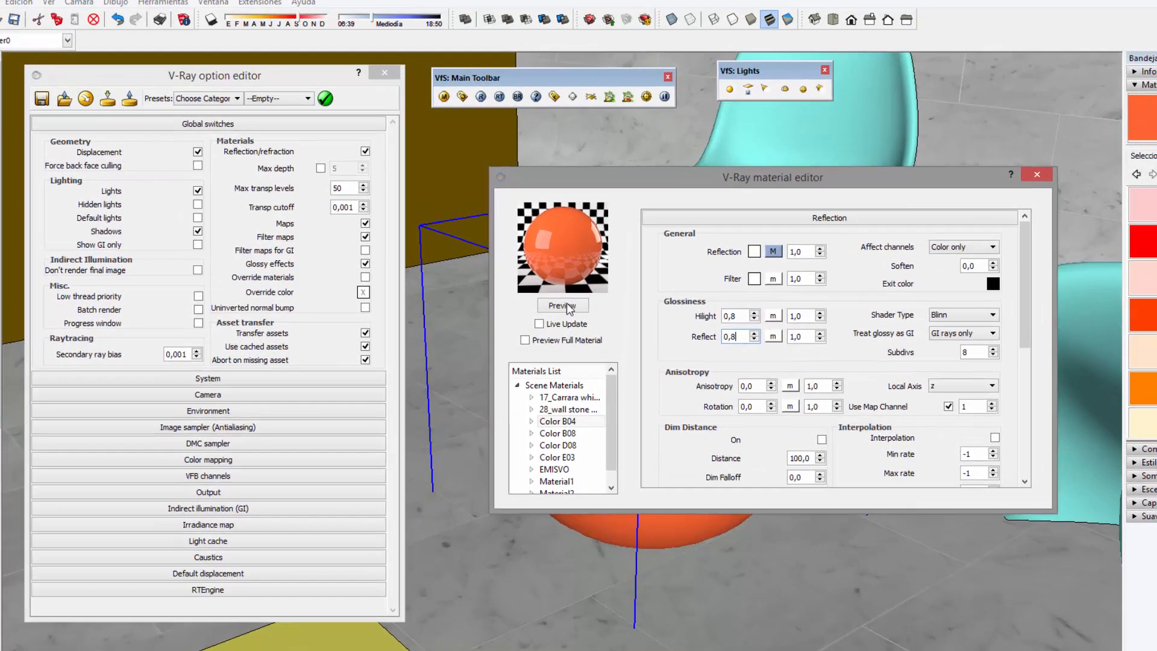
left_click(512, 278)
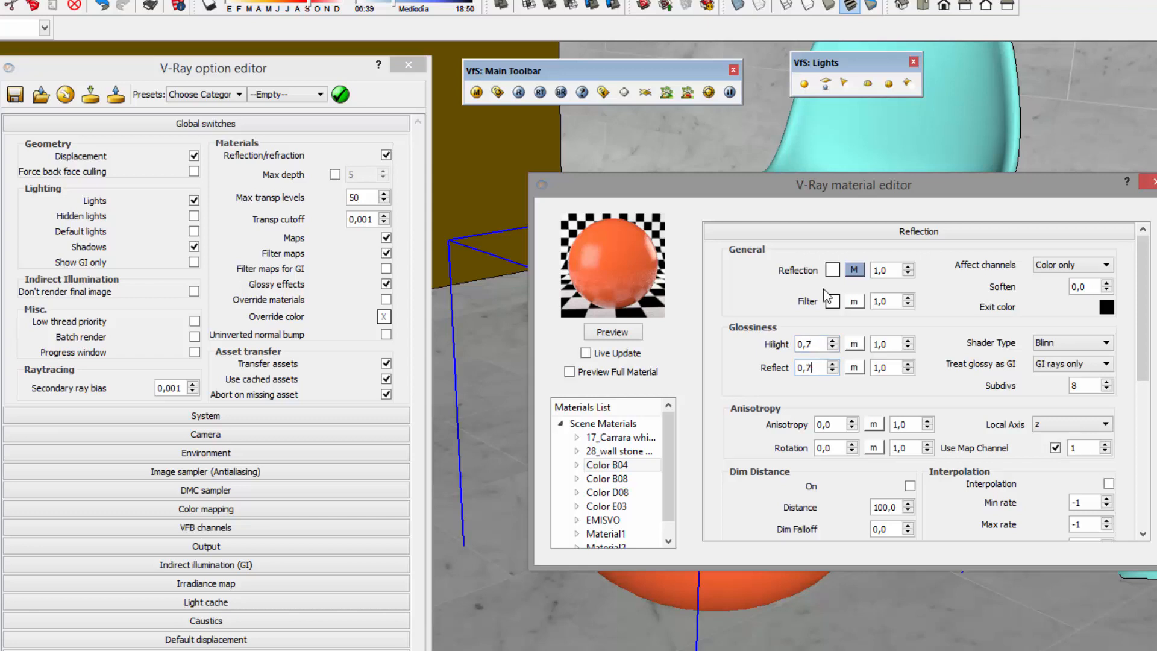
Set the Reflection multiplier of Color B04 to 2,0, adjust its glossiness Subdivs and refresh the material preview
double_click(897, 271)
type("2")
left_click(630, 333)
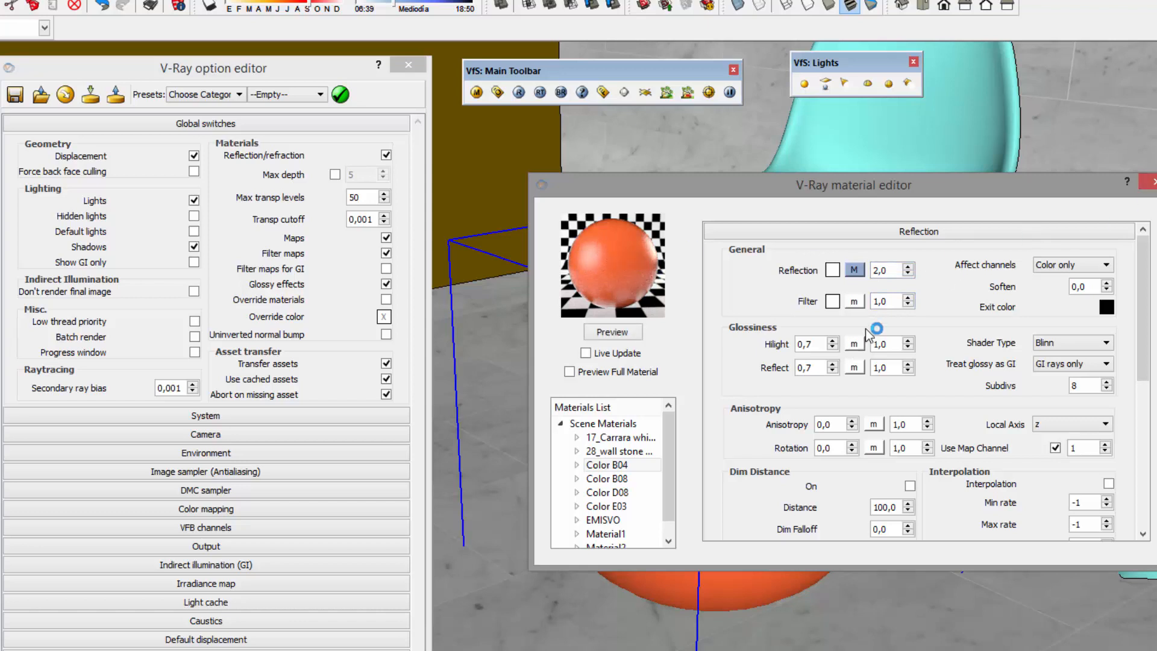
double_click(1094, 386)
left_click(612, 332)
Close the material editor and render a close-up of the orange sphere with Glossy effects on
left_click(1148, 181)
middle_click_drag(955, 367, 853, 367)
scroll(861, 362, "up", 2)
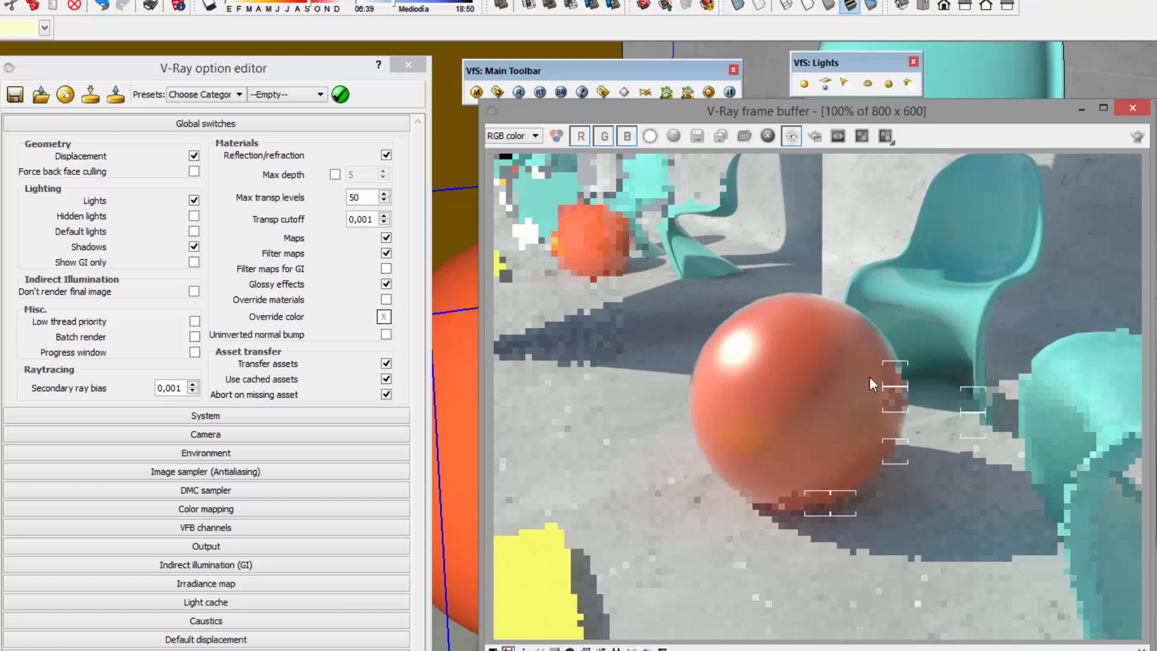
Turn off Glossy effects and re-render only a rectangular region over the sphere's right part for comparison
left_click(388, 284)
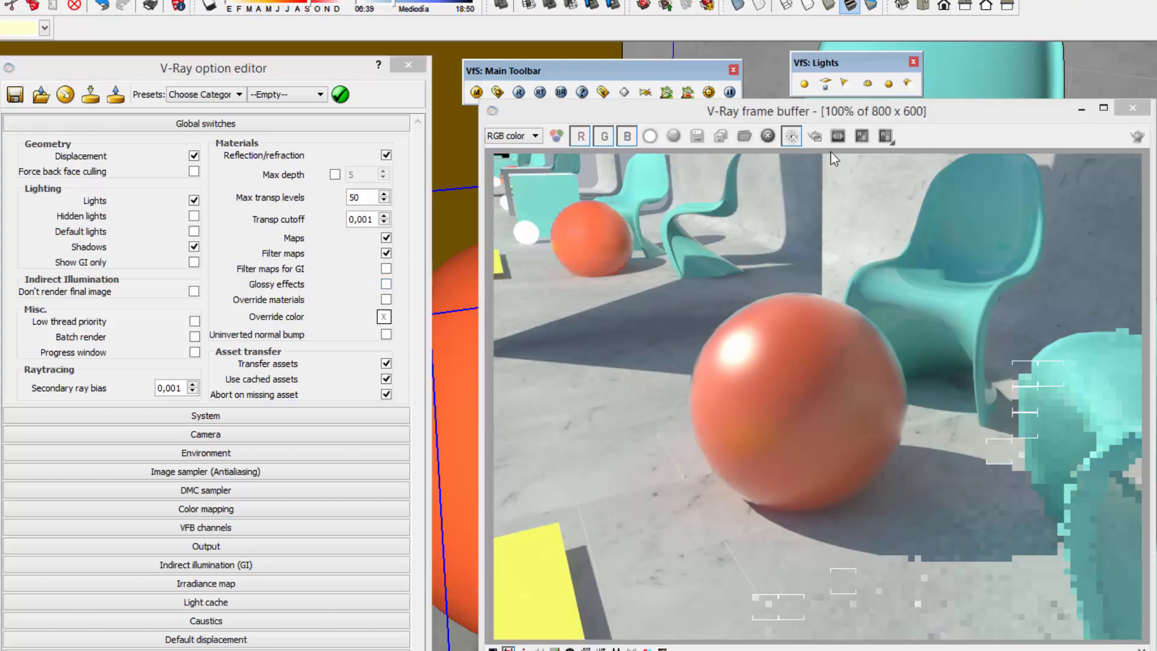
left_click(815, 136)
left_click_drag(687, 222, 811, 587)
left_click_drag(943, 409, 664, 484)
left_click_drag(803, 244, 941, 541)
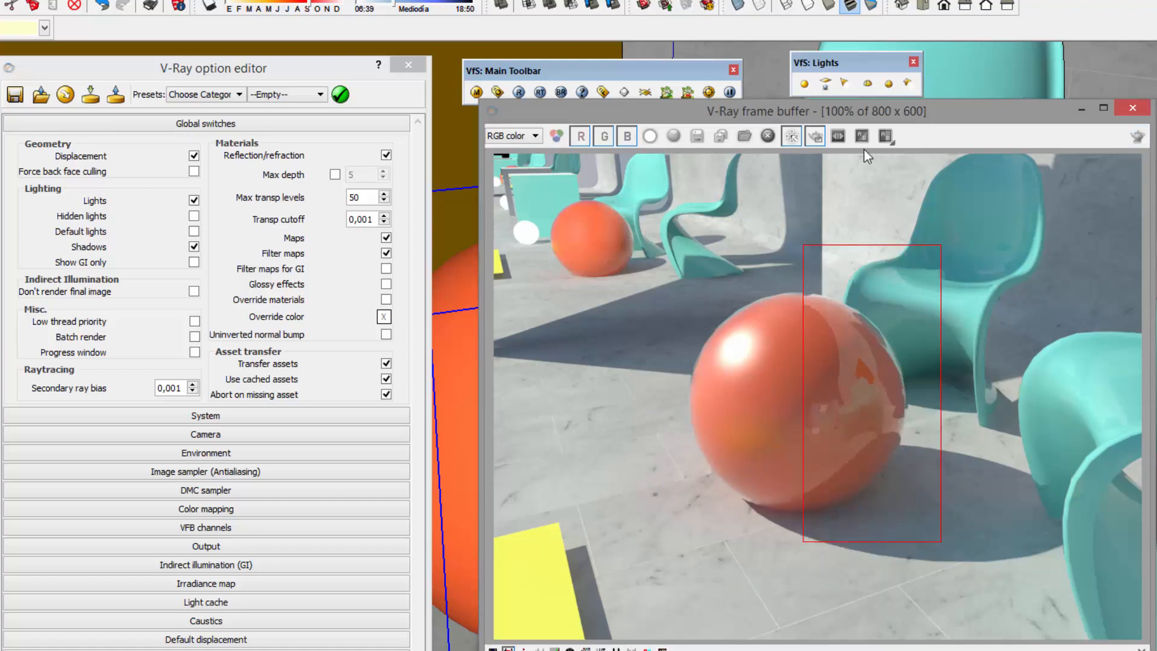
left_click(814, 136)
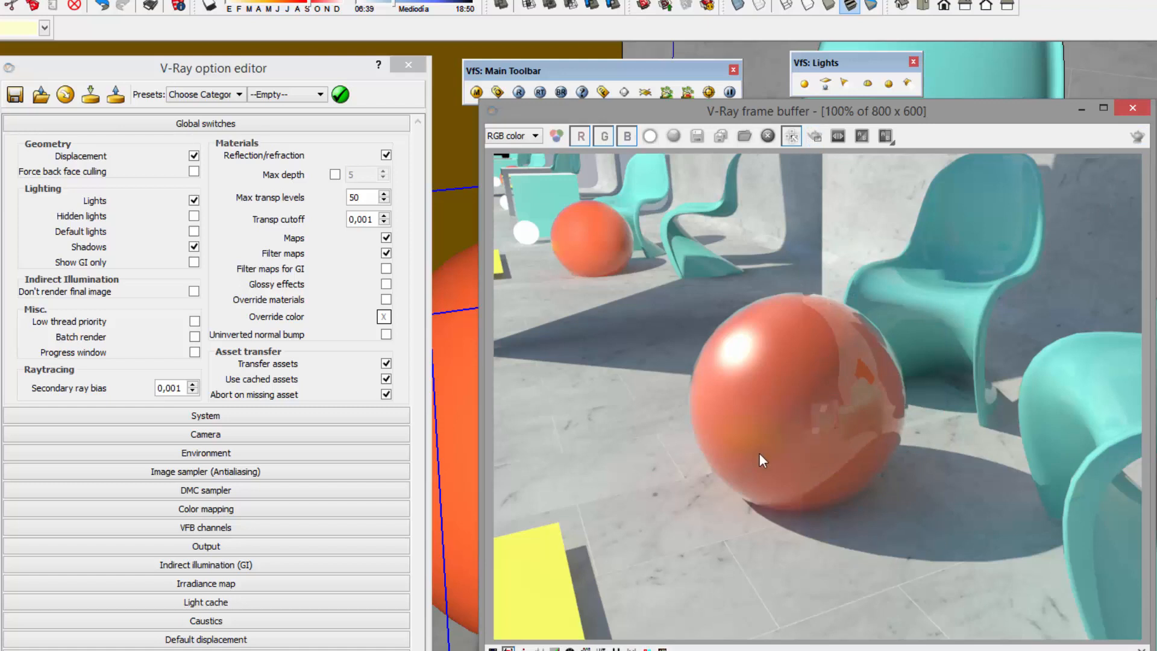
scroll(790, 450, "up", 2)
scroll(684, 403, "down", 2)
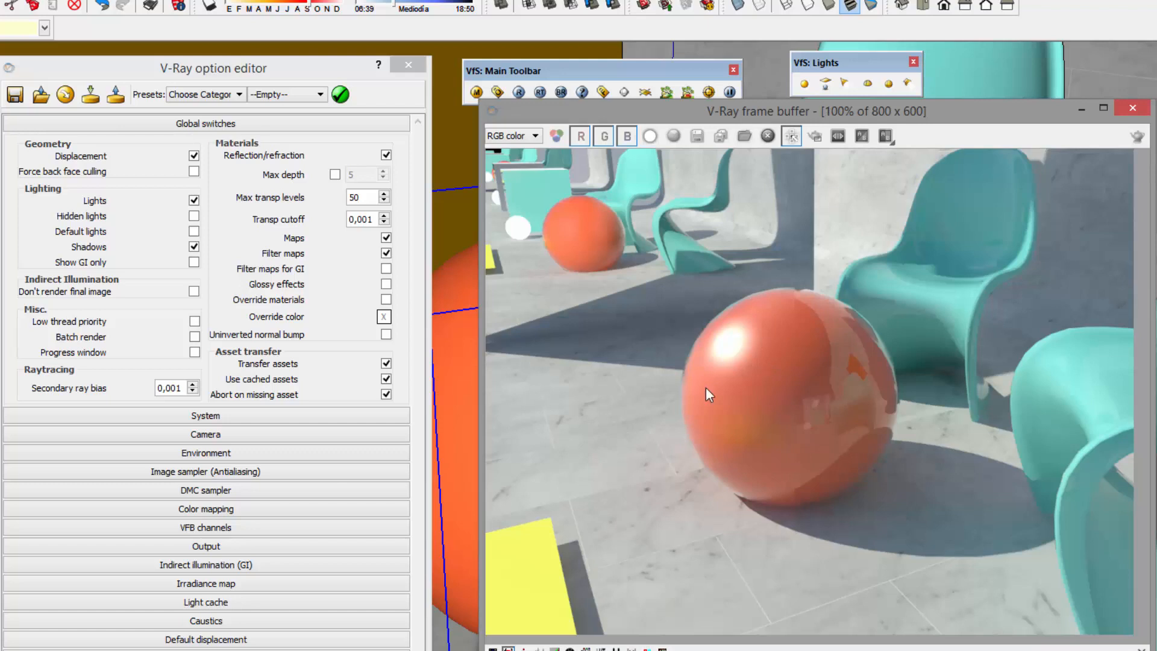
Turn Glossy effects back on and close the V-Ray frame buffer
left_click(407, 267)
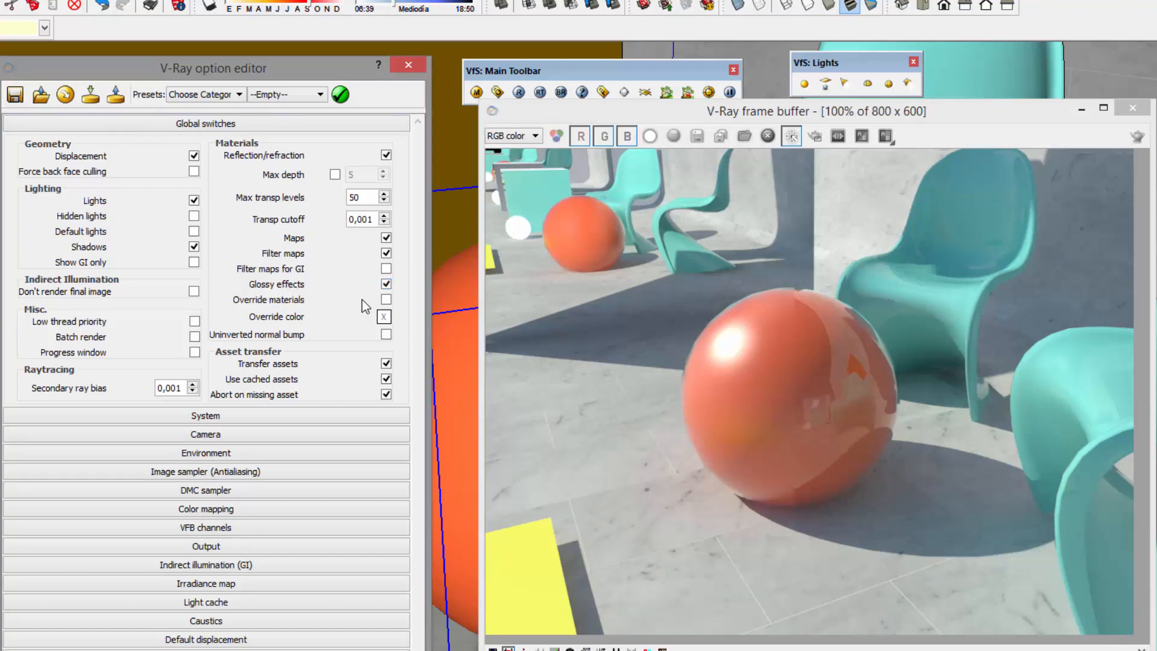
left_click(1133, 108)
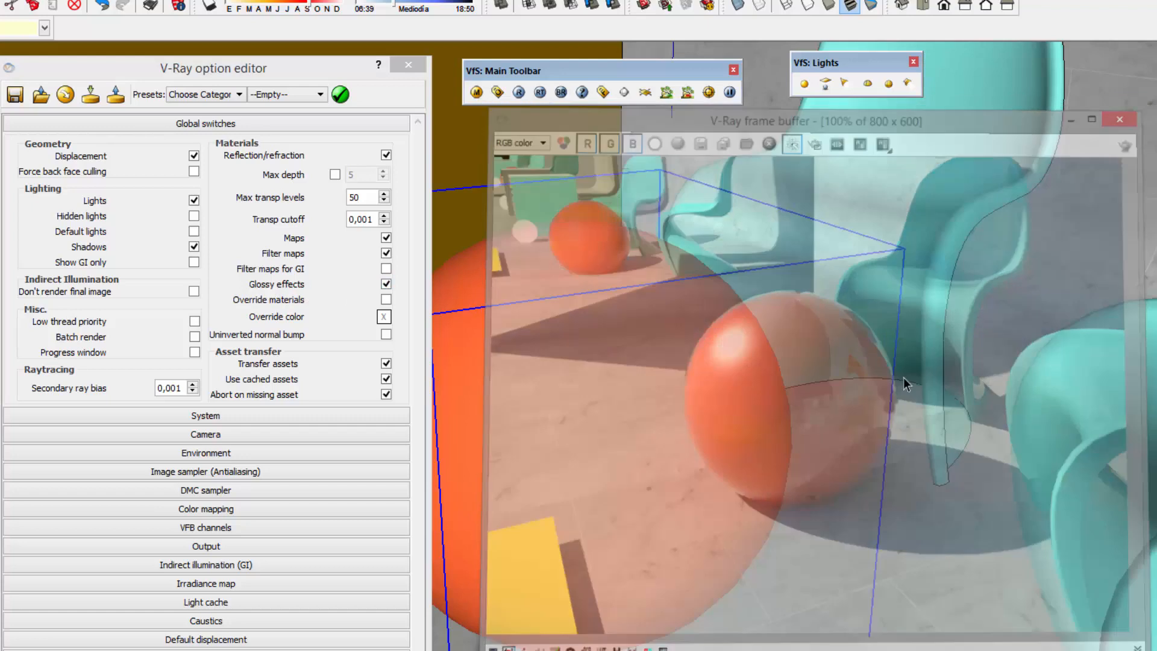
scroll(866, 437, "down", 10)
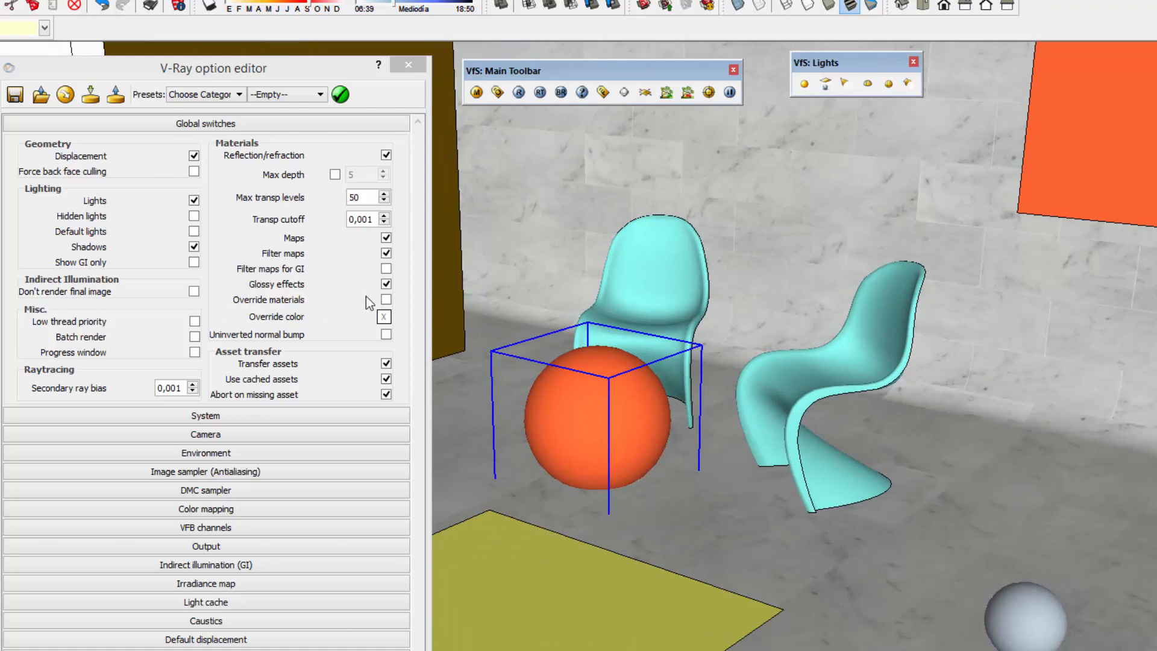
Turn on Override materials and render a wider view of the scene with the chairs and sphere
left_click(385, 300)
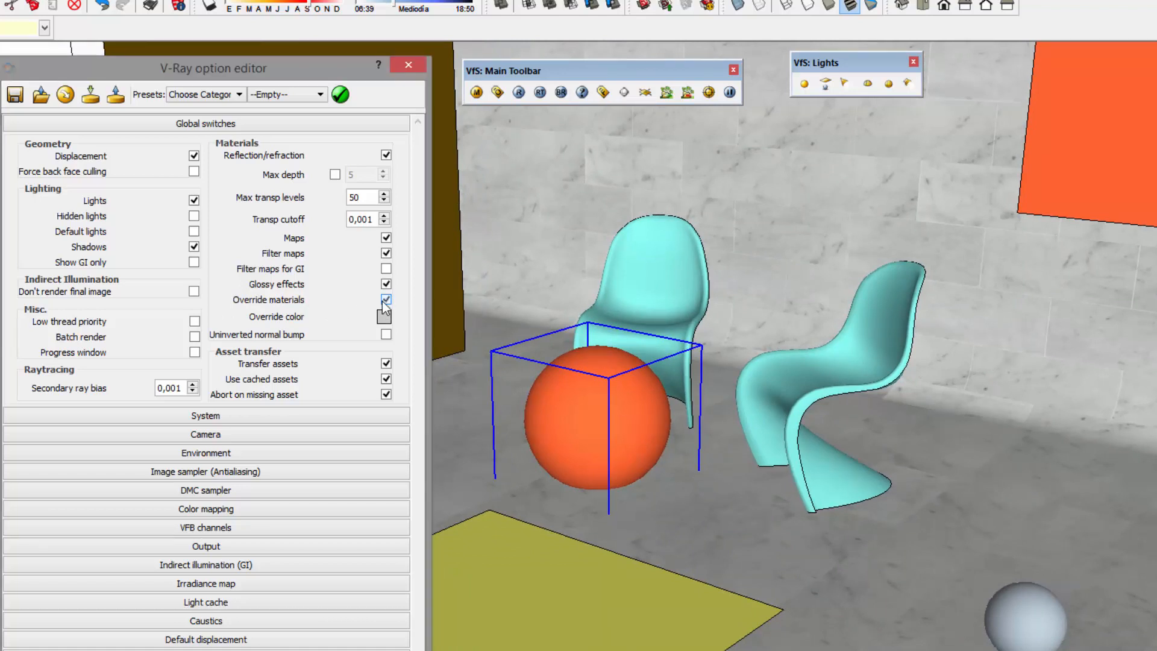
middle_click_drag(525, 324, 553, 425, "shift")
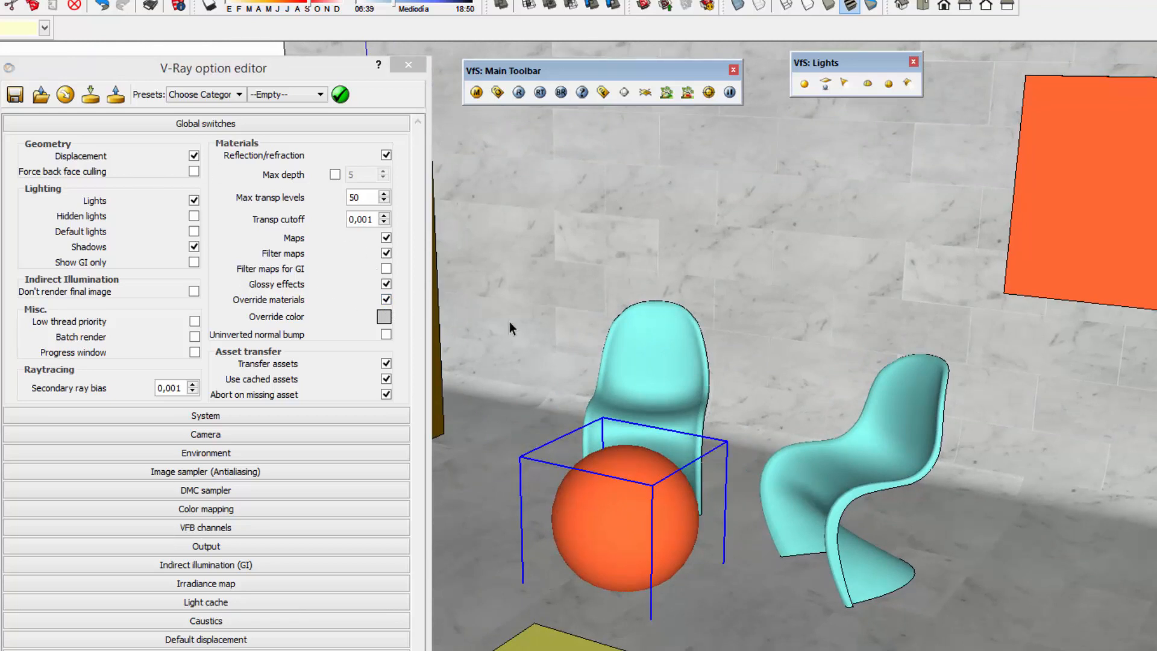
middle_click_drag(629, 348, 690, 343)
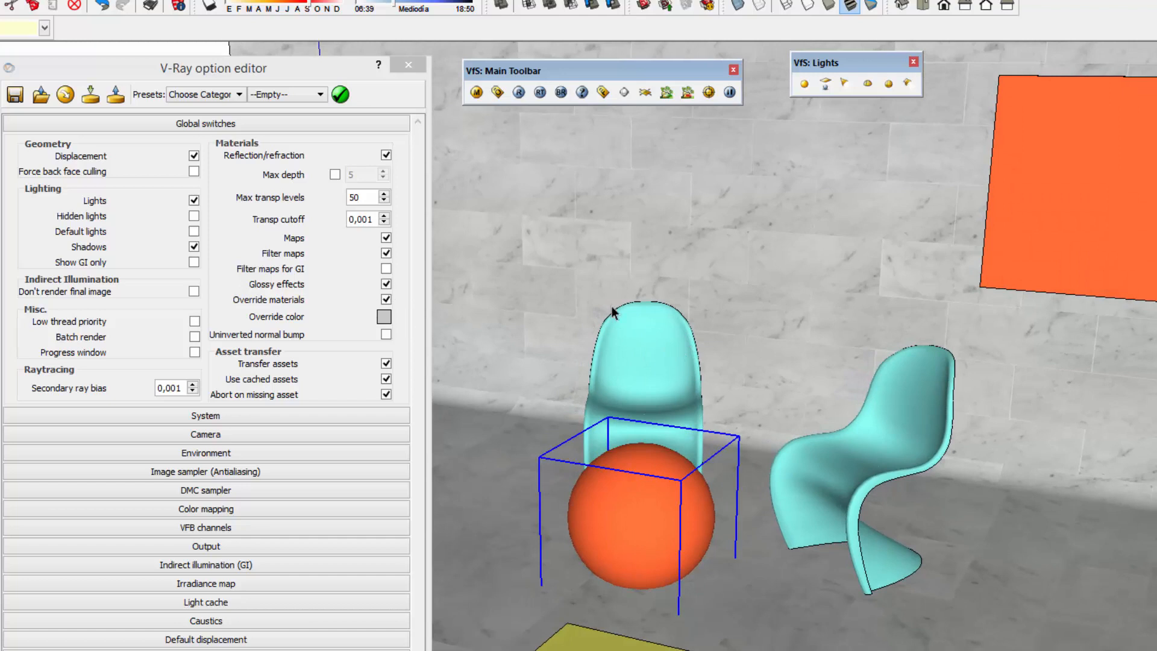
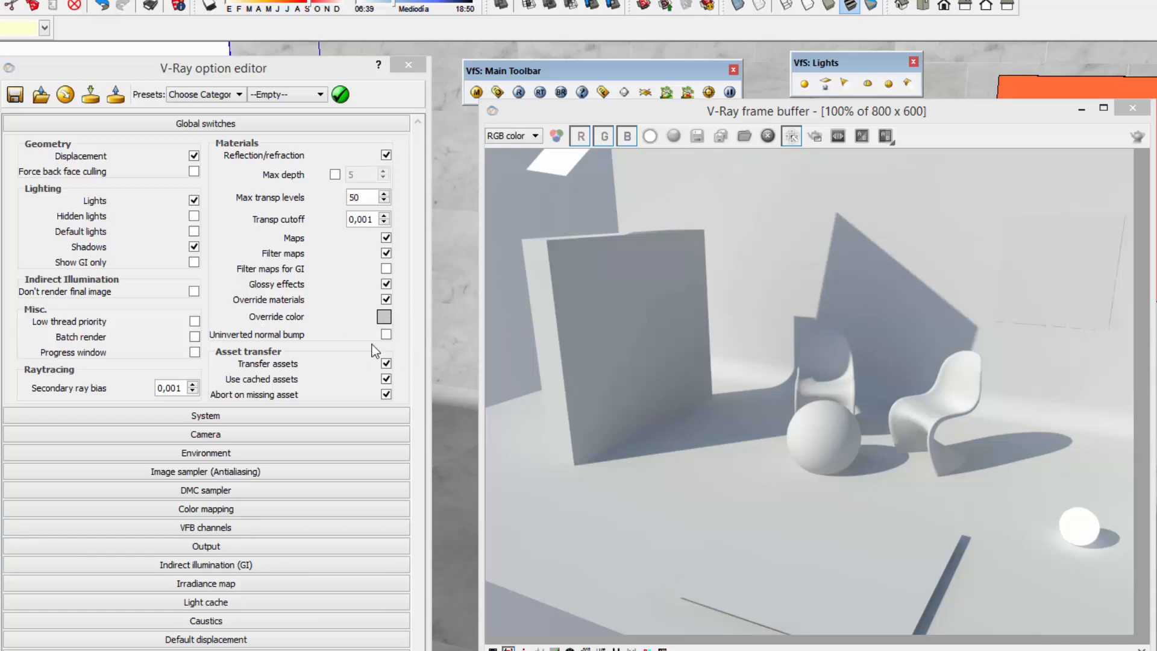
Set the Override color to white (255, 255, 255) and render the scene again
left_click(384, 315)
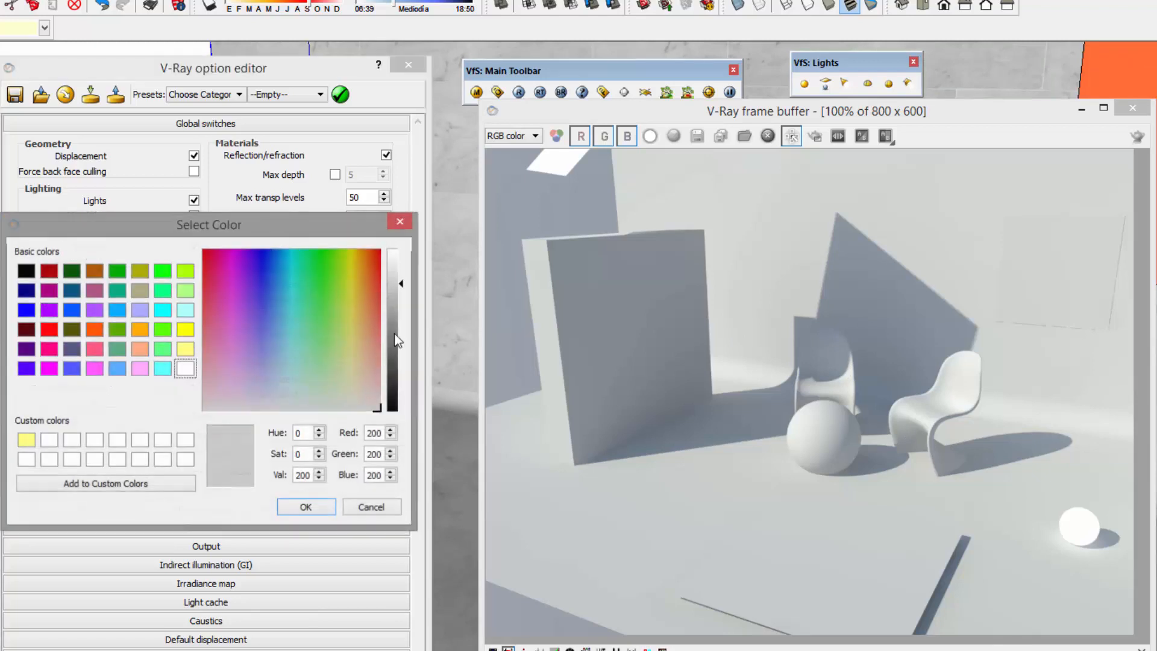
left_click(188, 369)
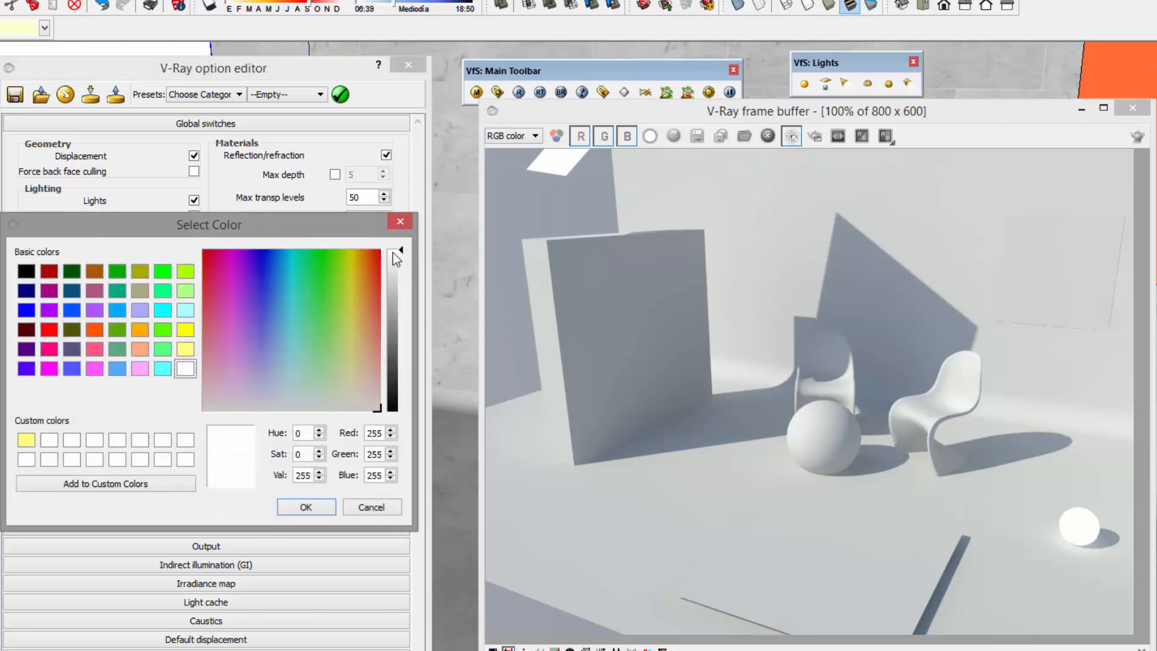
left_click(305, 506)
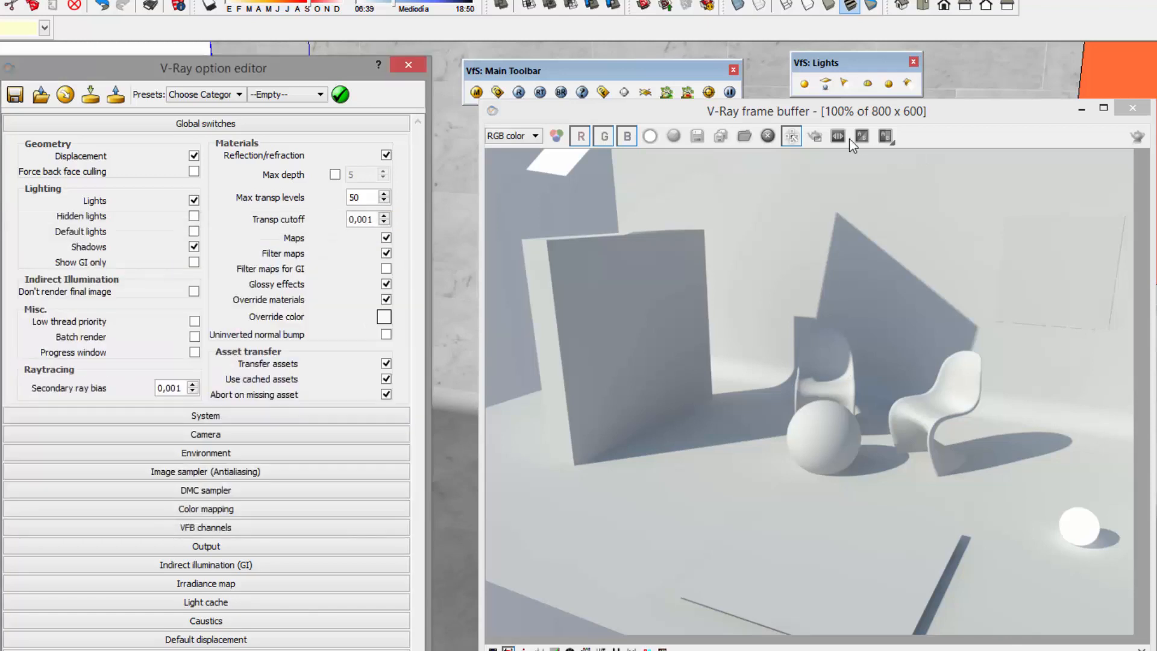
left_click(1137, 137)
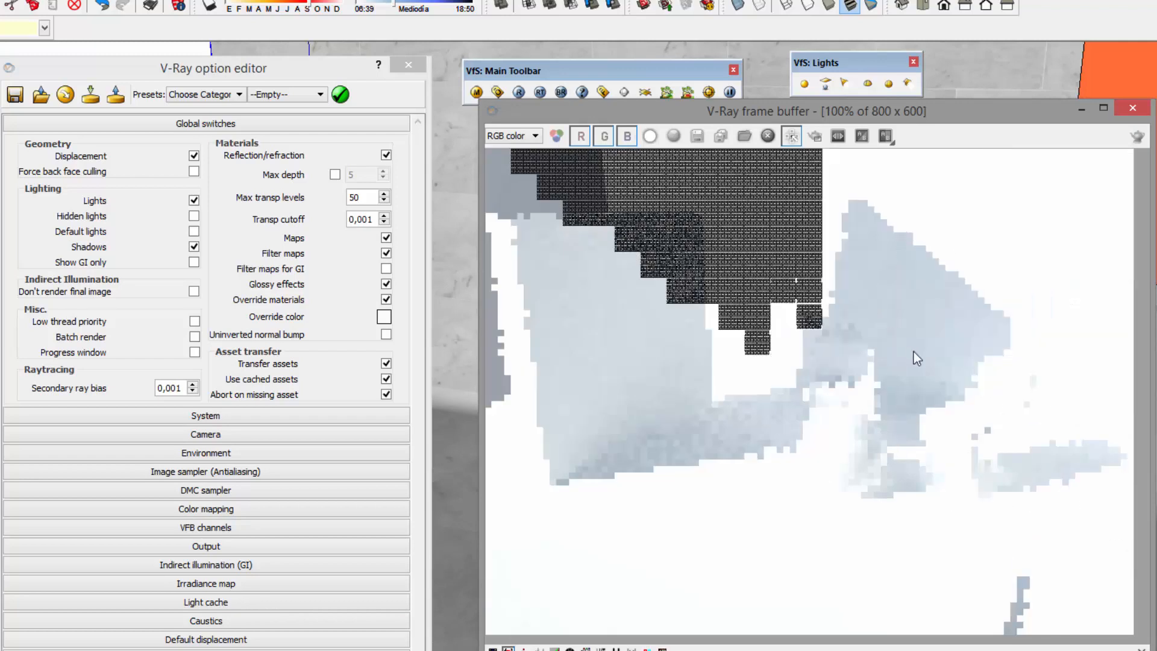
Rearrange the render and option windows and set the Override color to light grey (238, 238, 238)
mouse_move(924, 117)
left_mouse_down()
mouse_move(608, 139)
mouse_move(432, 103)
left_mouse_up()
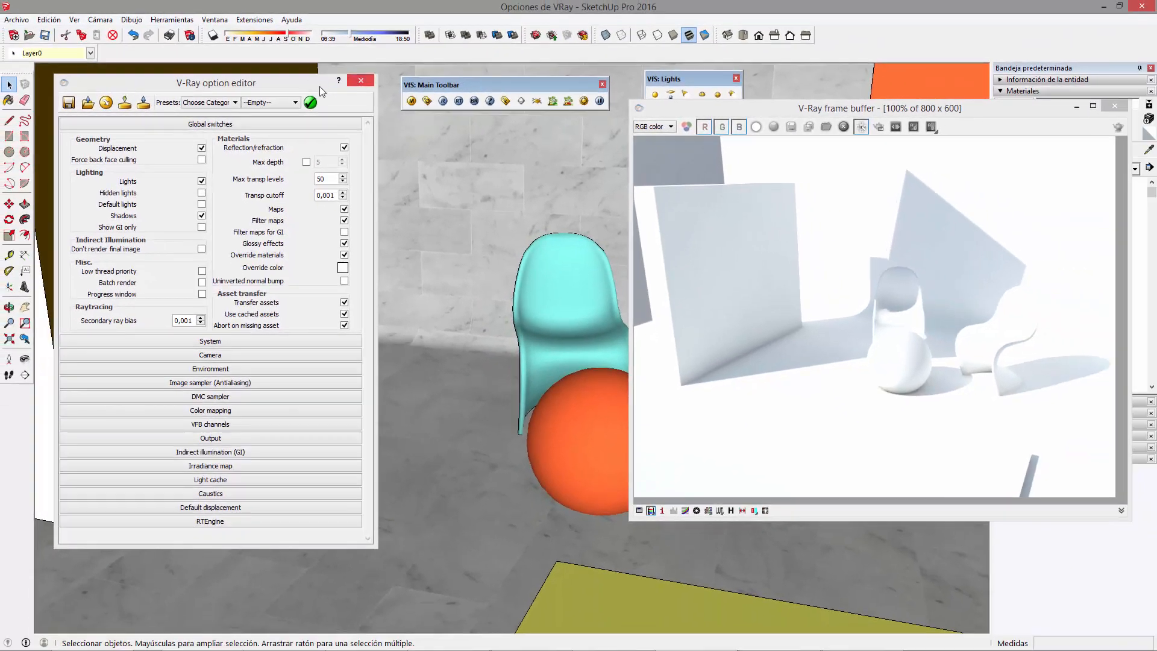
left_click_drag(320, 87, 313, 173)
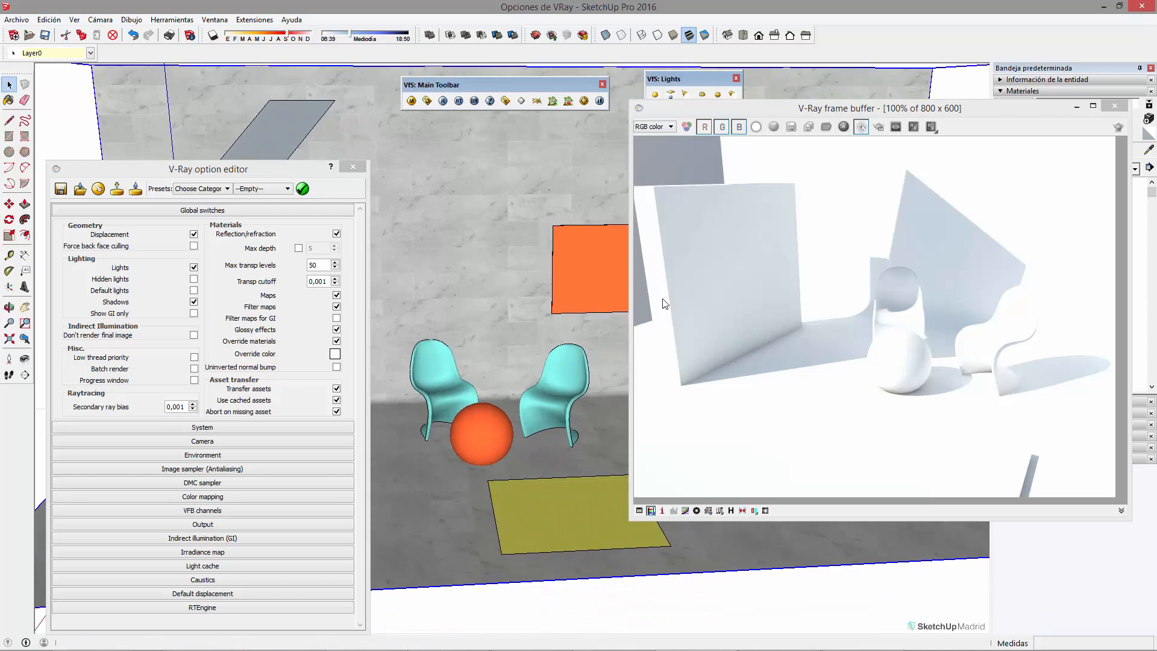
left_click(336, 354)
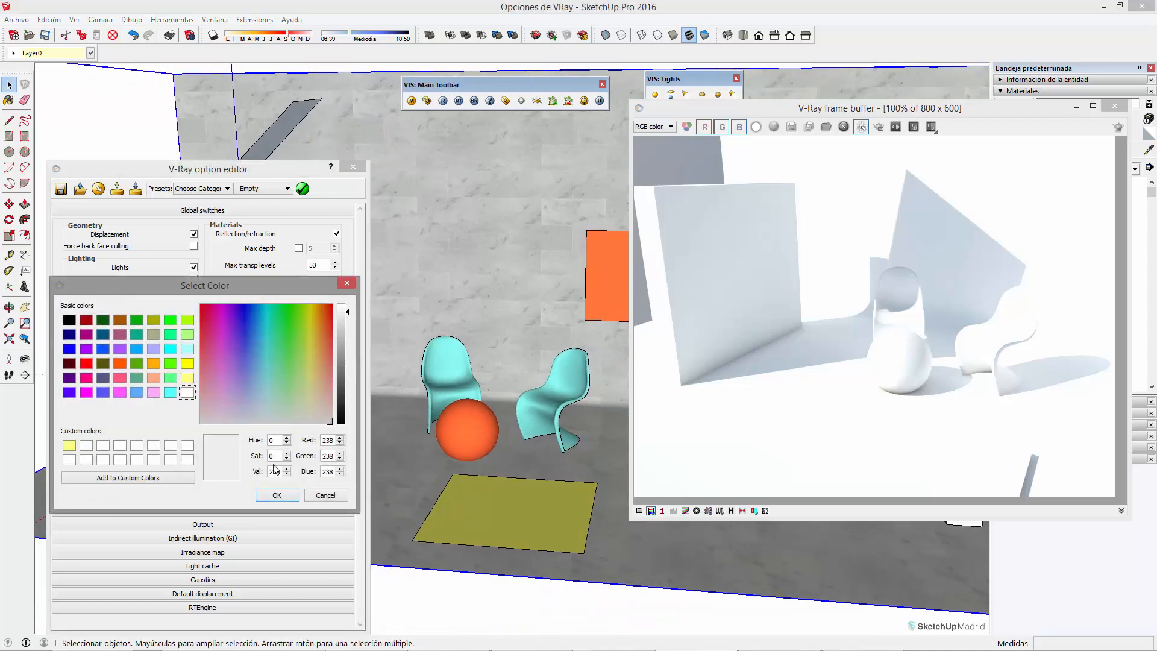
left_click(276, 495)
Sample Material2 from a turquoise chair and move the frame buffer clear of the materials palette and model
middle_click_drag(511, 376, 480, 352)
left_click(490, 348)
key("b")
key("alt")
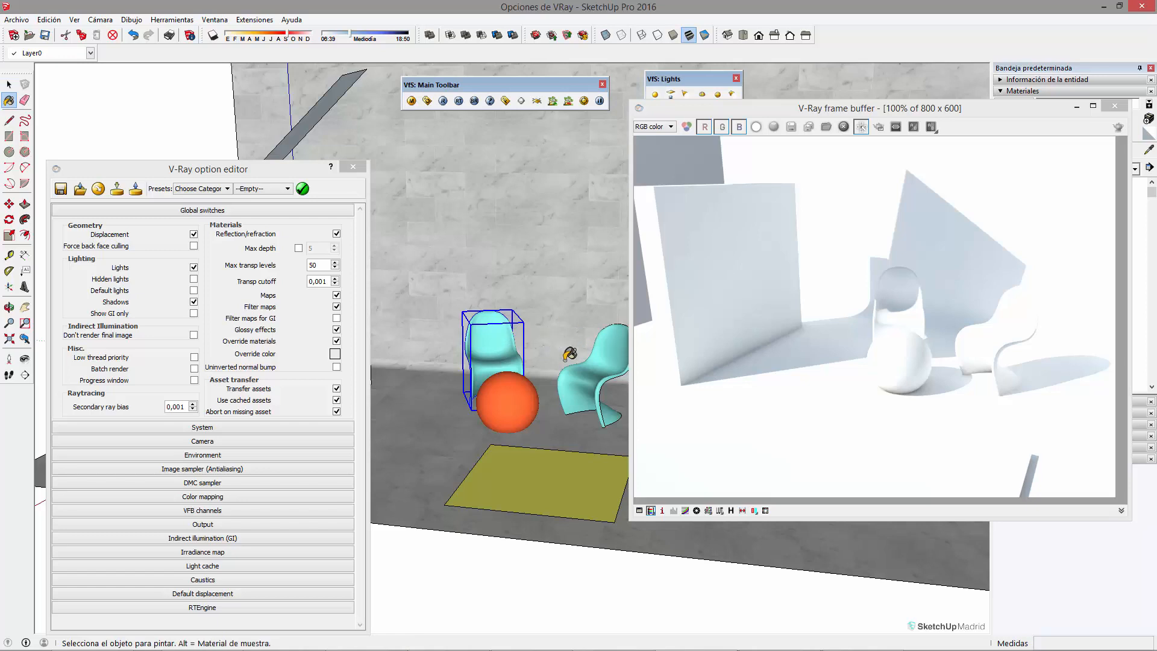
left_click_drag(865, 114, 695, 139)
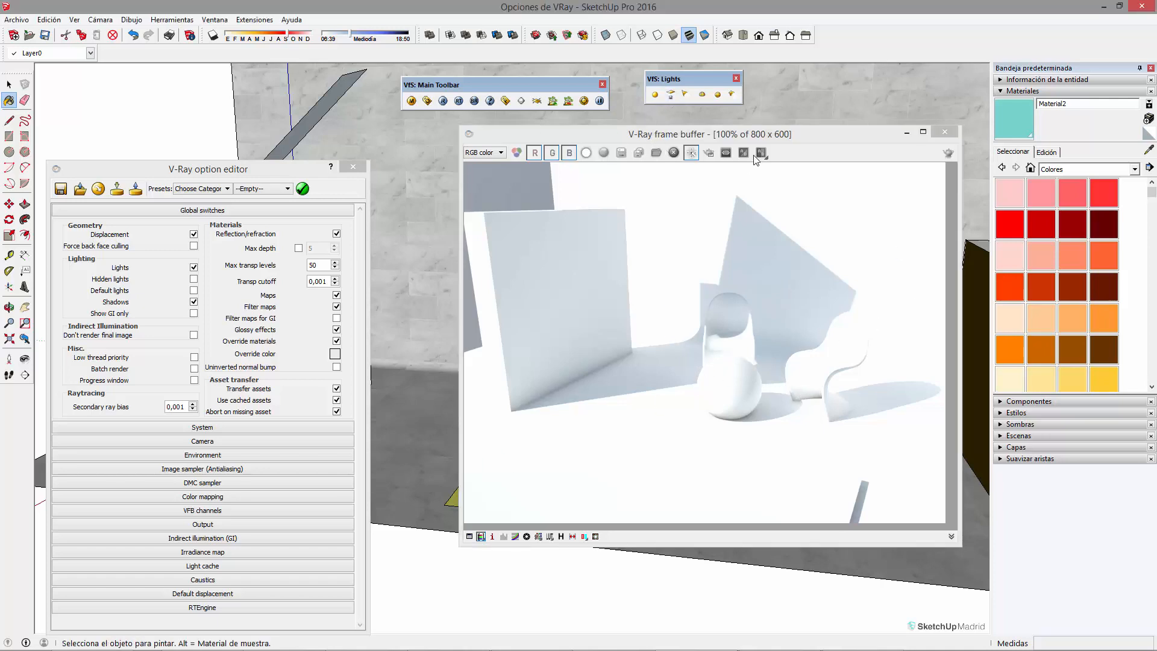
left_click_drag(855, 135, 926, 128)
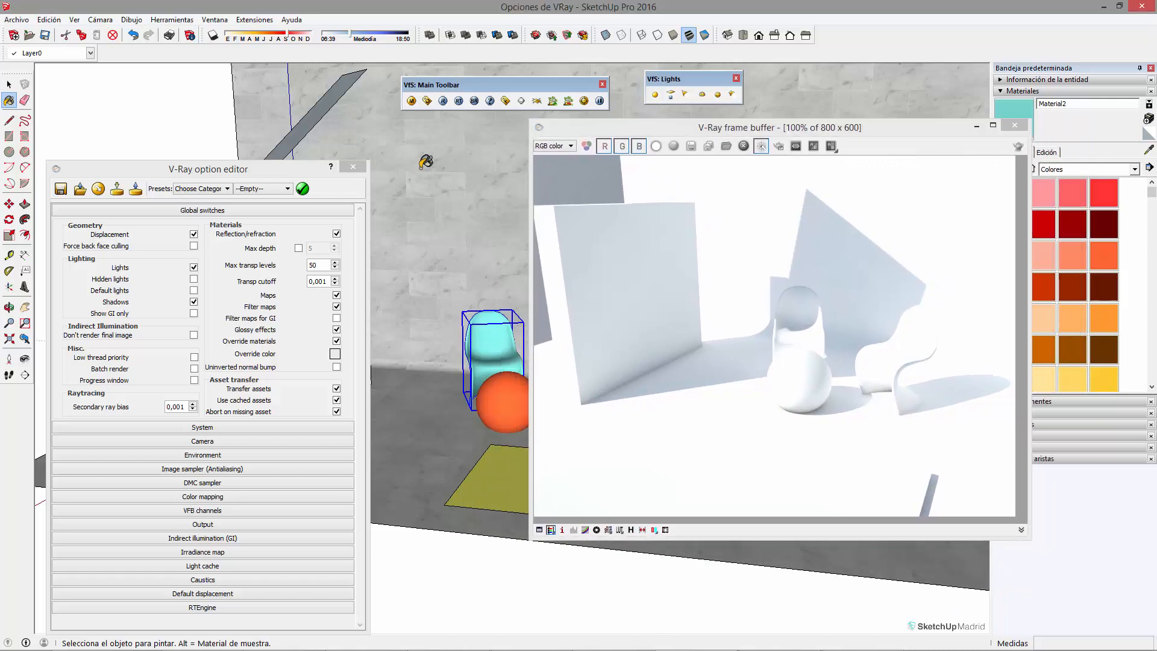
Turn off Can be Overridden in Material2's V-Ray material options, close the editor and render the scene
left_click(412, 101)
left_click_drag(391, 25, 550, 51)
left_click(511, 85)
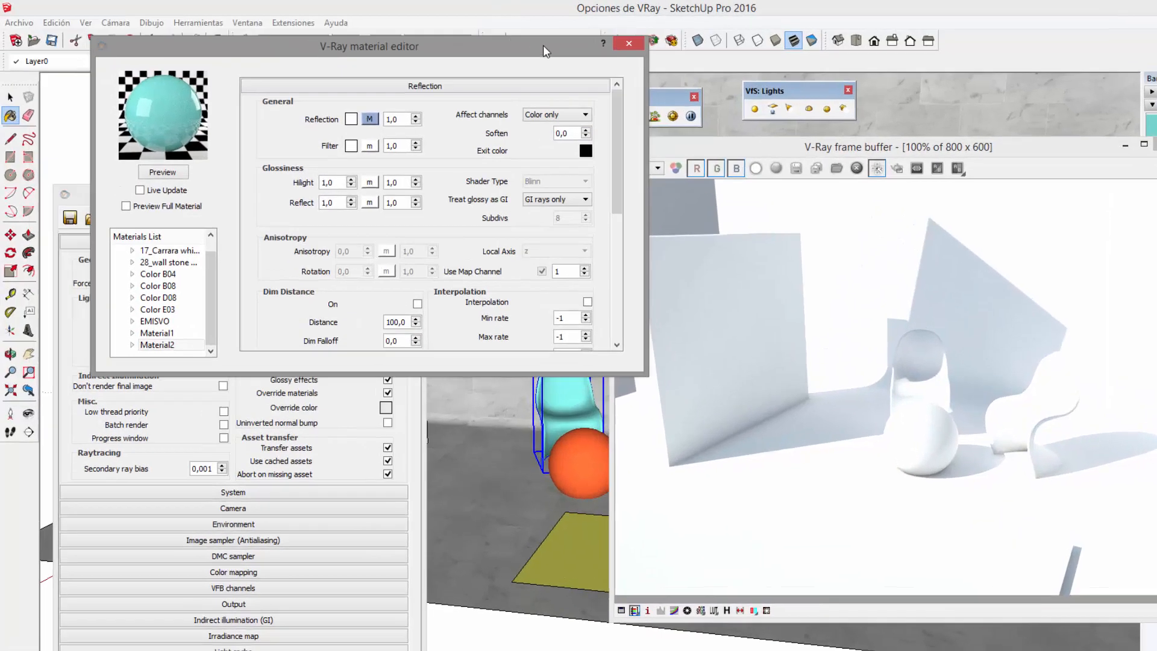
left_click(778, 208)
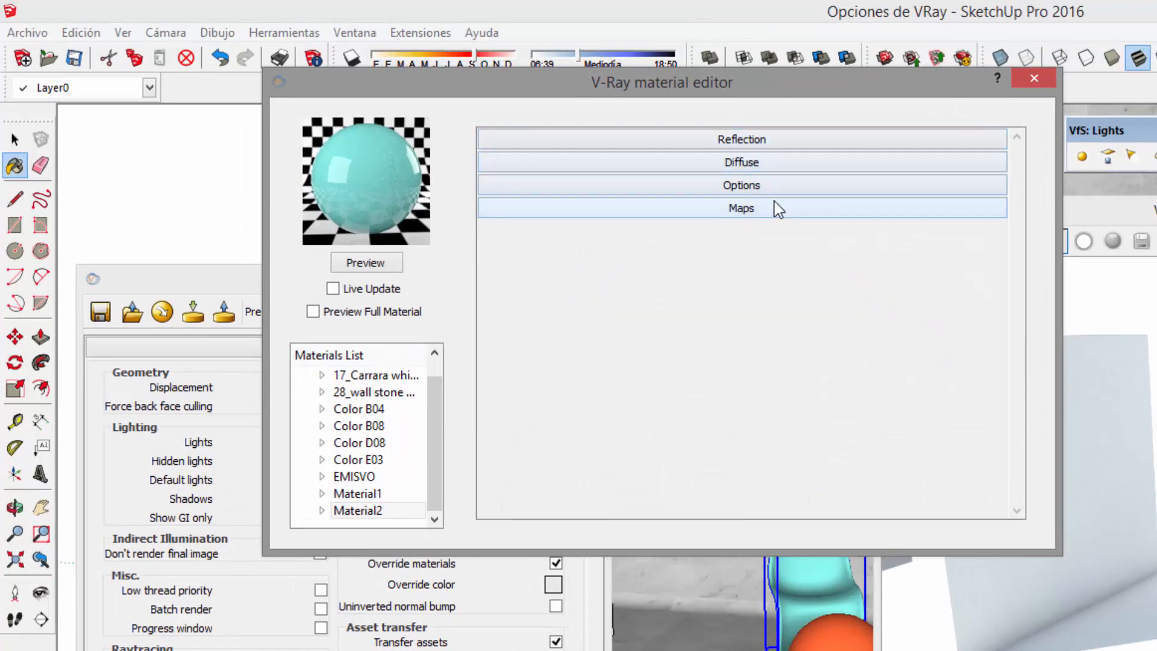
left_click(750, 184)
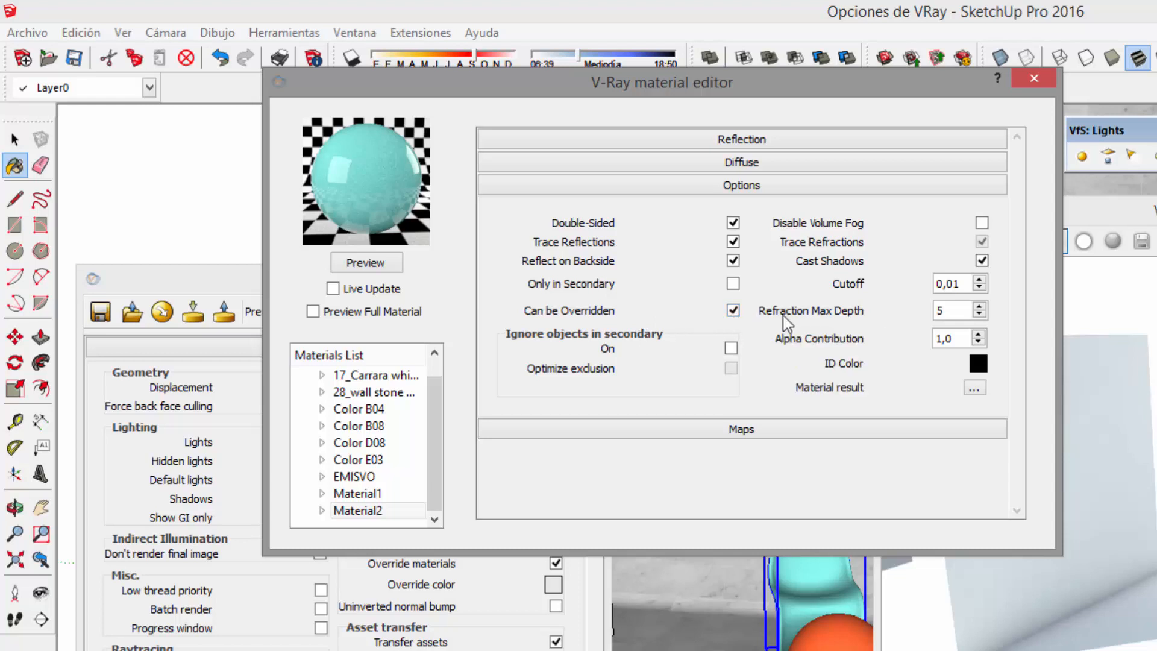
left_click(732, 310)
left_click_drag(799, 86, 1156, 214)
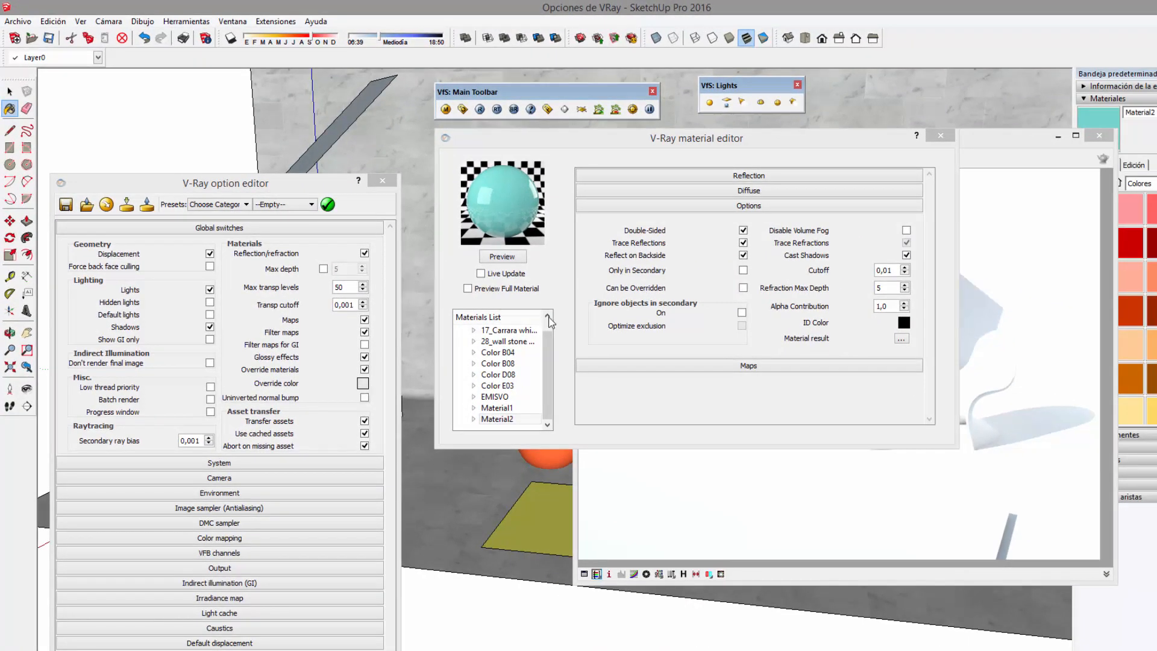
left_click(940, 135)
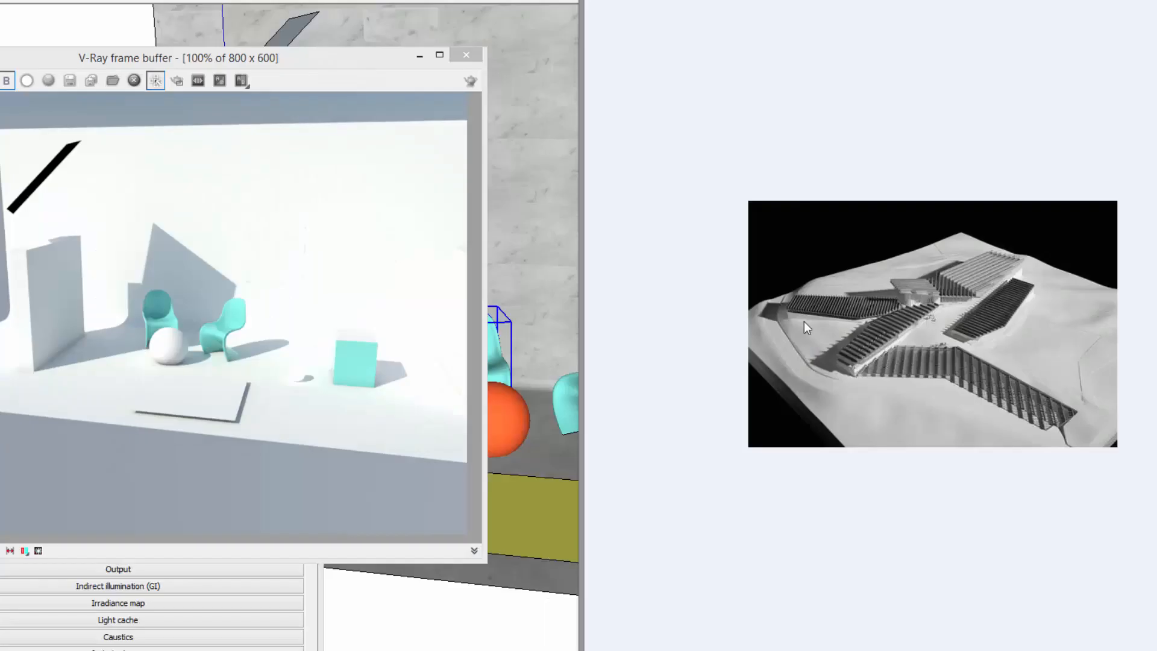
Compare the render with the reference photos of architectural scale models and return to the V-Ray frame buffer
left_click(339, 335)
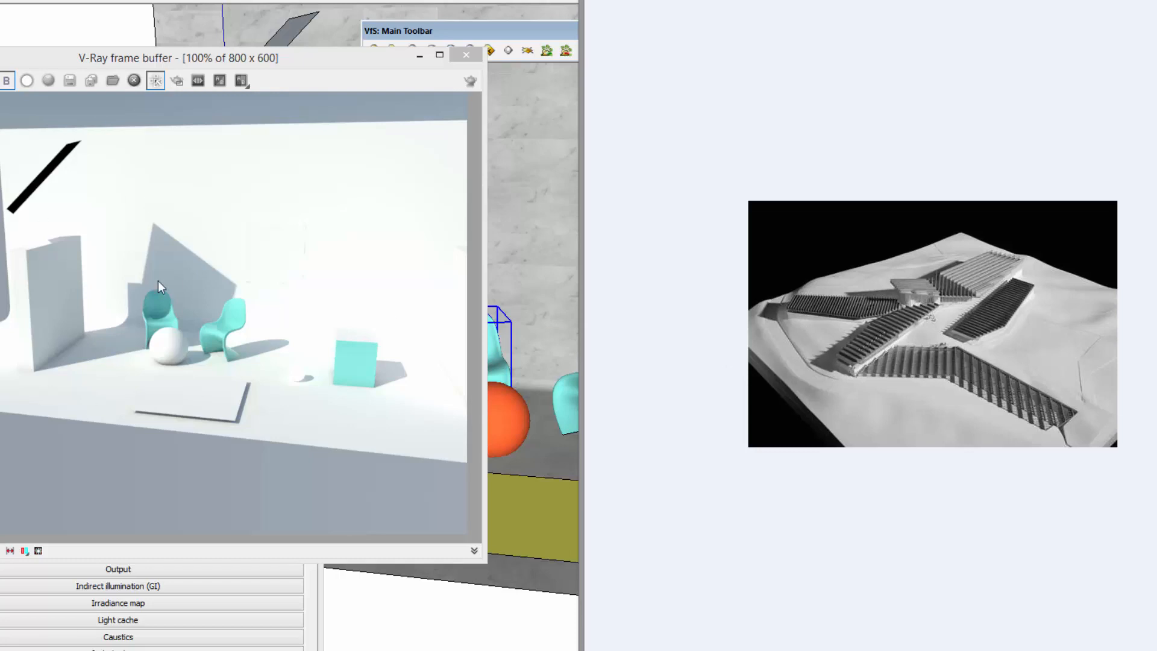
key("Right")
key("Right")
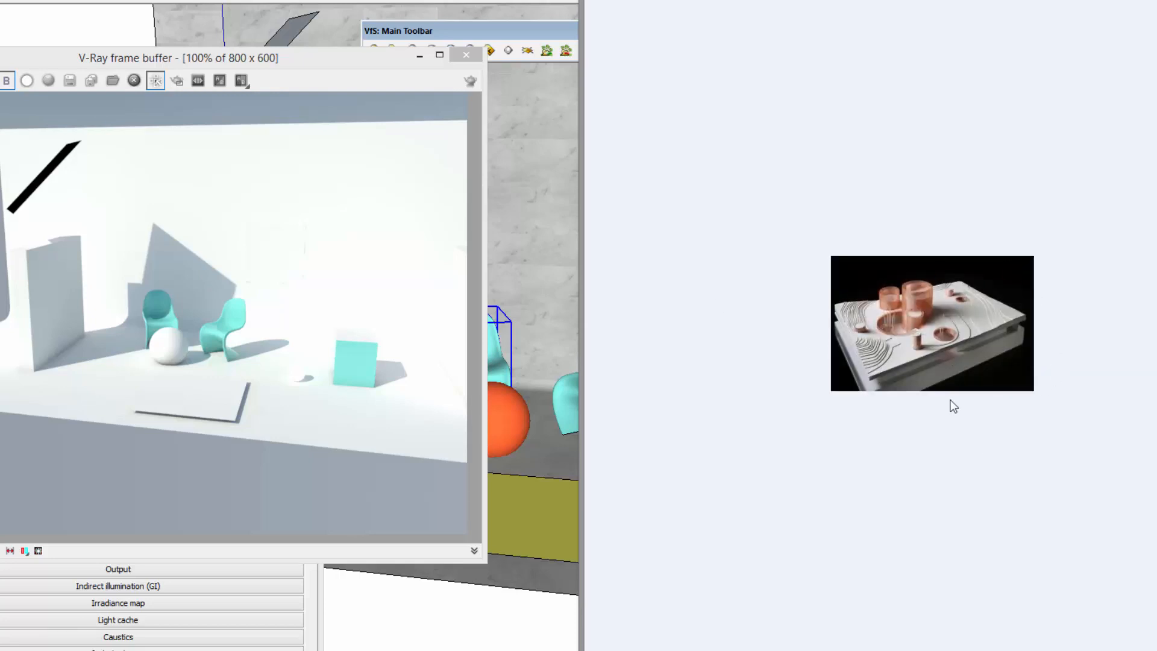
scroll(836, 309, "up", 2)
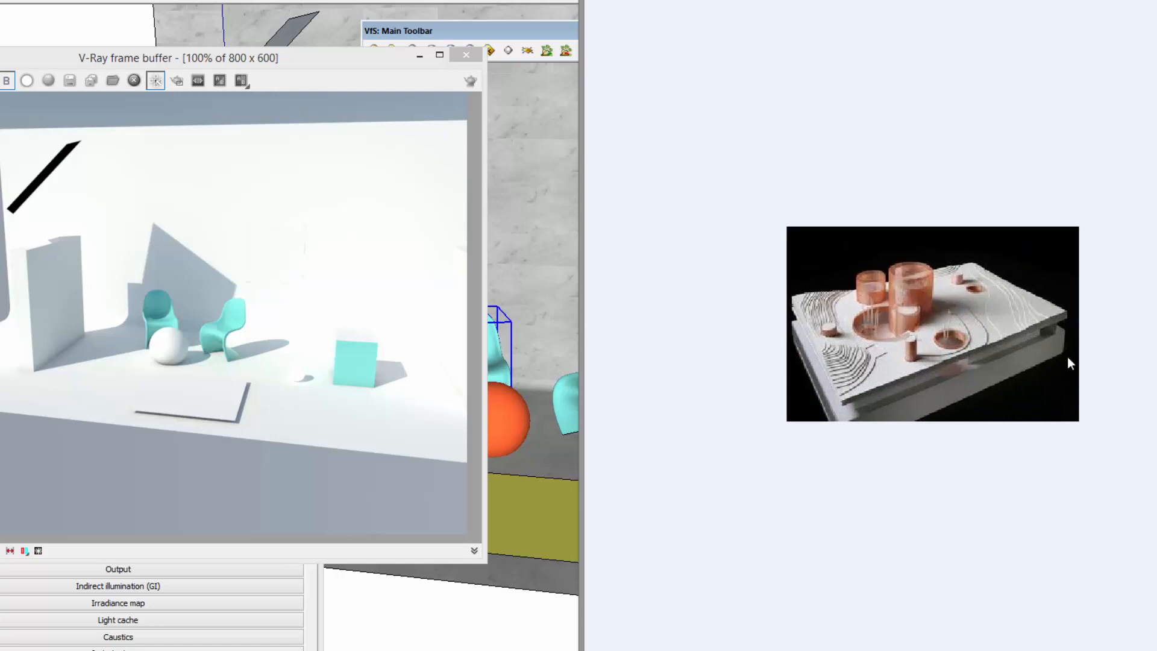
left_click(528, 54)
left_click_drag(303, 60, 967, 108)
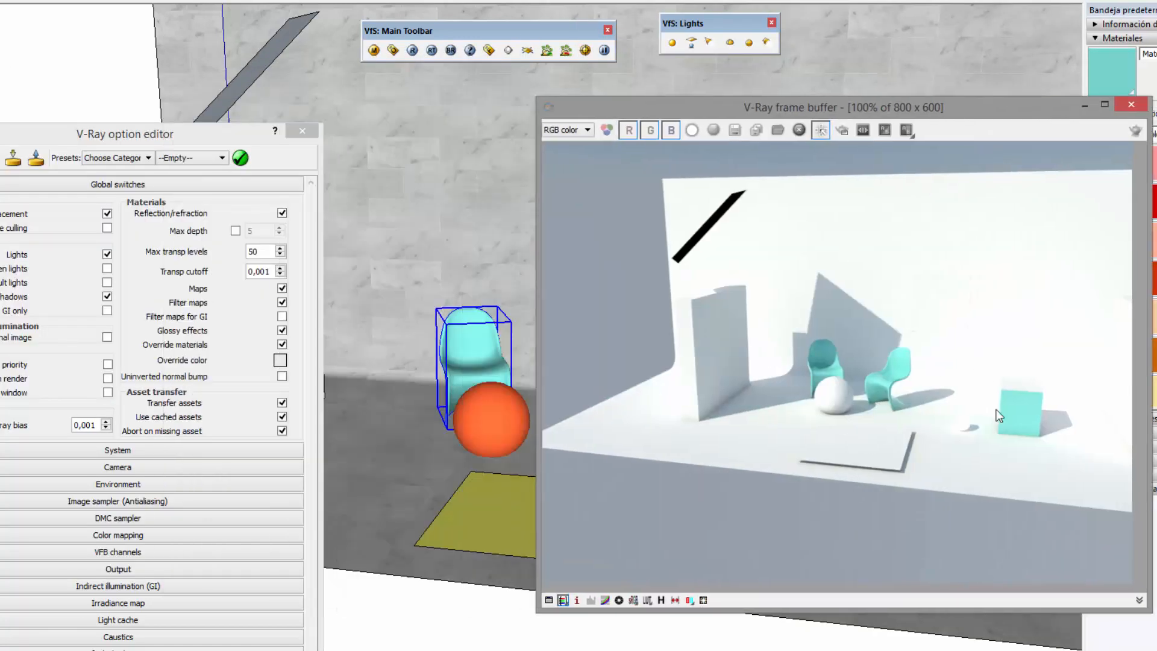
Sample Color B04 from the orange sphere, review its Can be Overridden option in the V-Ray material editor, close the editor and rerender
mouse_move(492, 440)
middle_mouse_down()
mouse_move(621, 563)
mouse_move(503, 459)
middle_mouse_up()
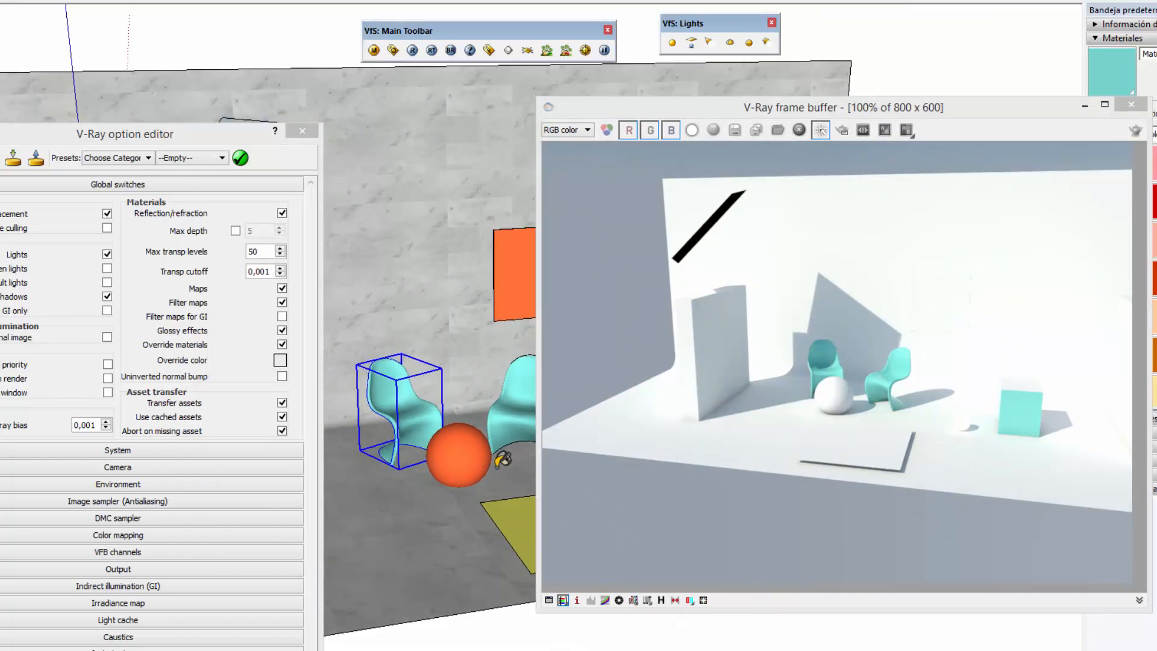
left_click(473, 437)
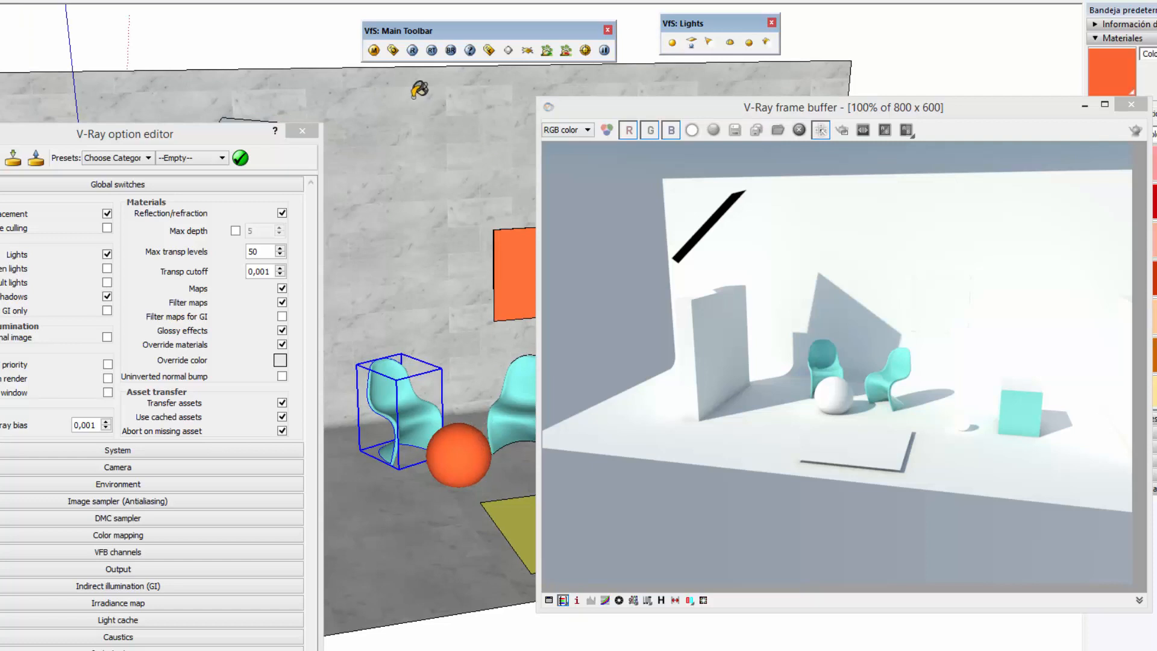
left_click(374, 49)
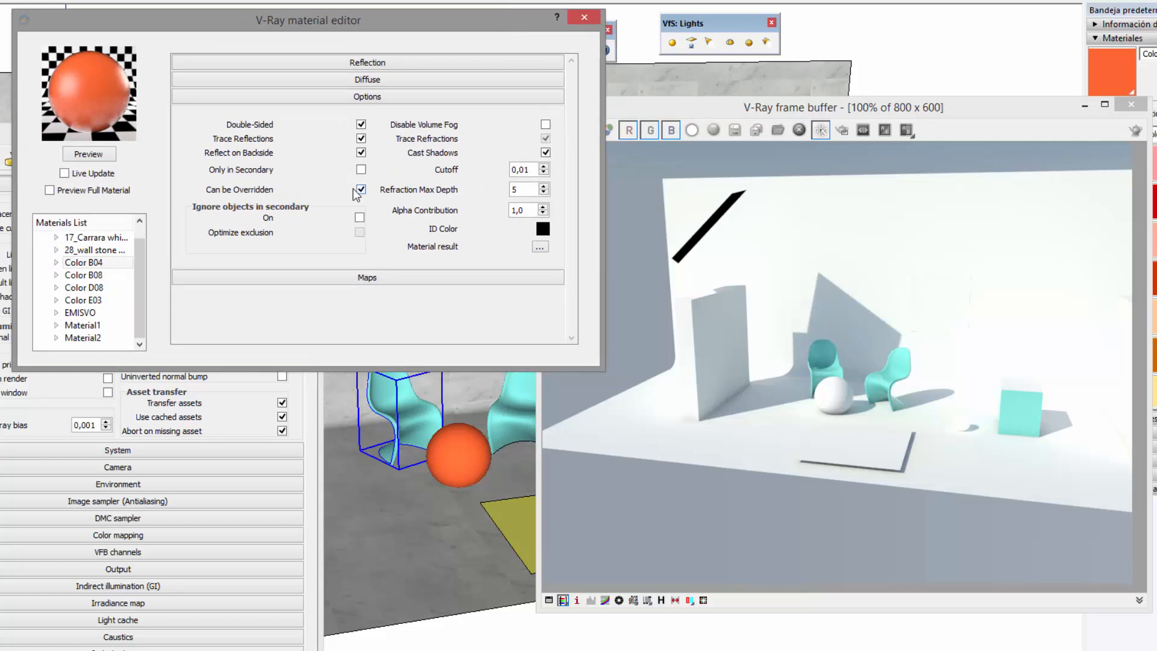
left_click(583, 18)
scroll(470, 561, "up", 3)
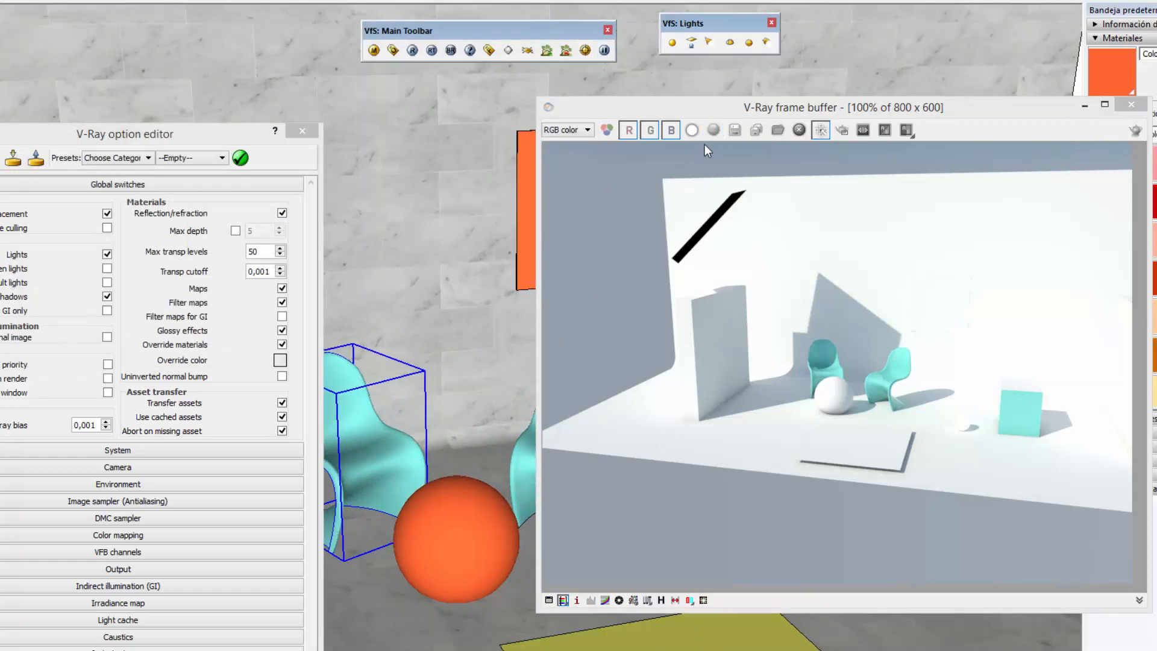
left_click(1135, 131)
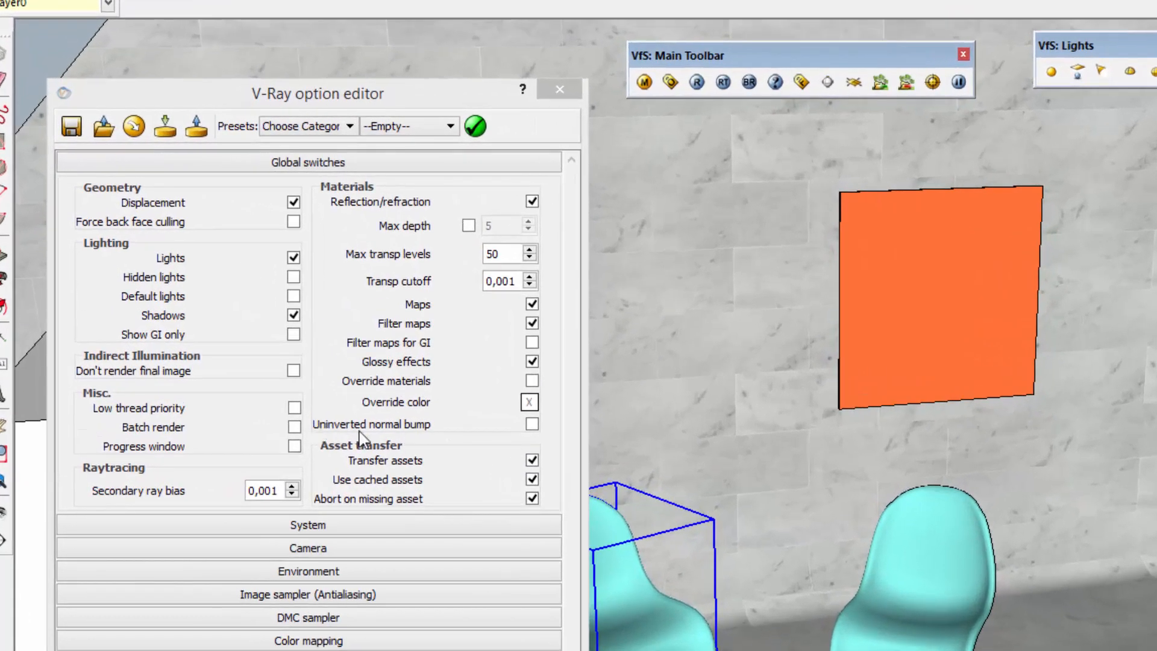
Turn on Uninverted normal bump in the Materials group of the Global switches
left_click(530, 422)
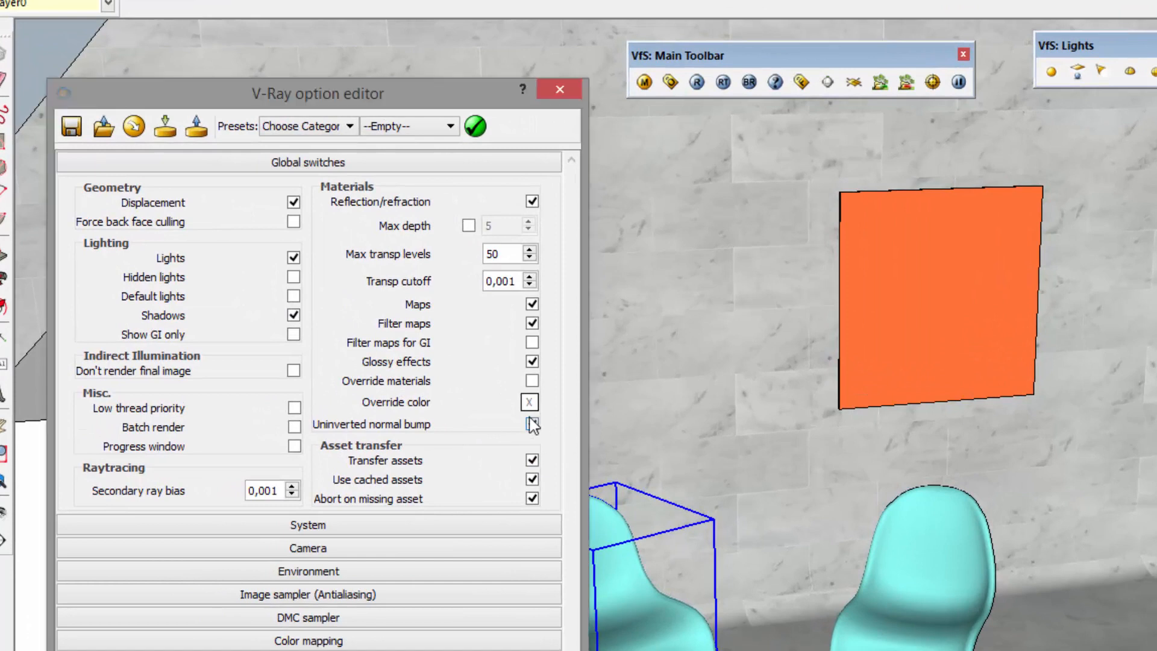
left_click(533, 425)
left_click(531, 423)
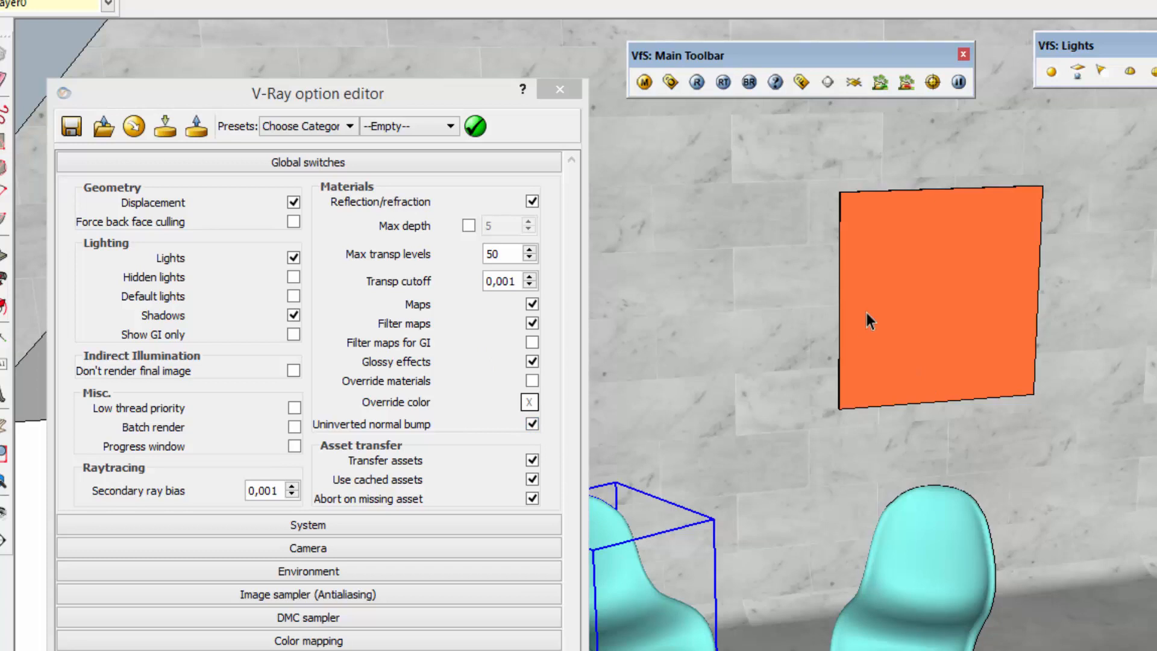
Reverse the cube's side face so its back side points outward, and select the adjacent white face
left_click(1106, 489)
scroll(1106, 490, "up", 1)
right_click(1101, 517)
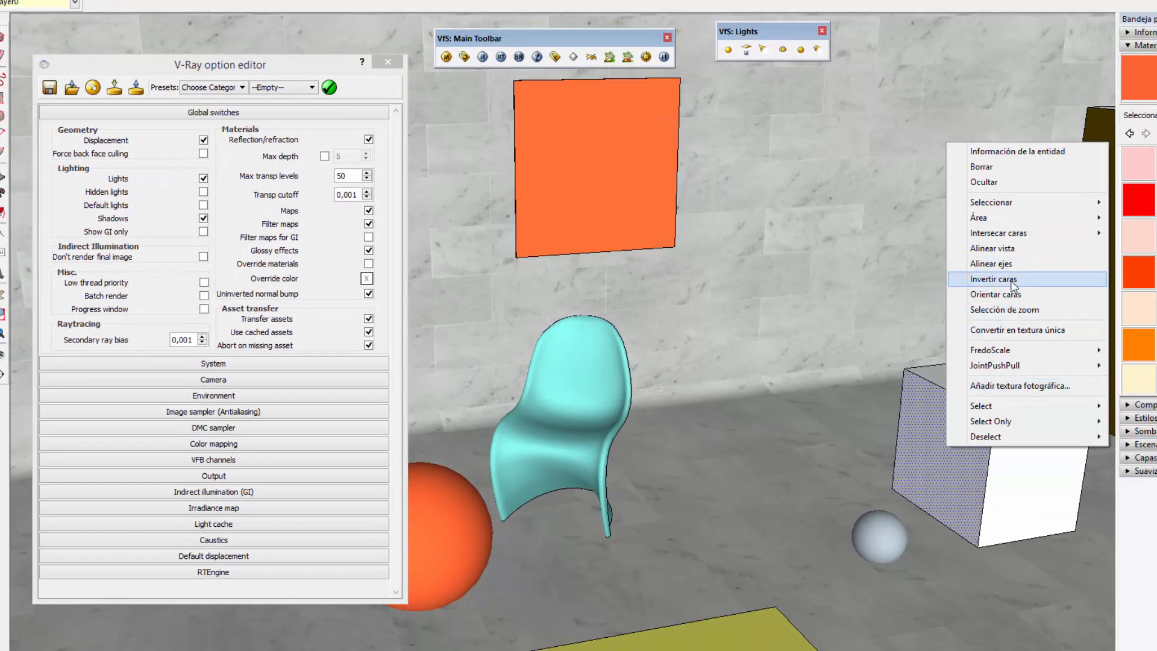
left_click(1000, 279)
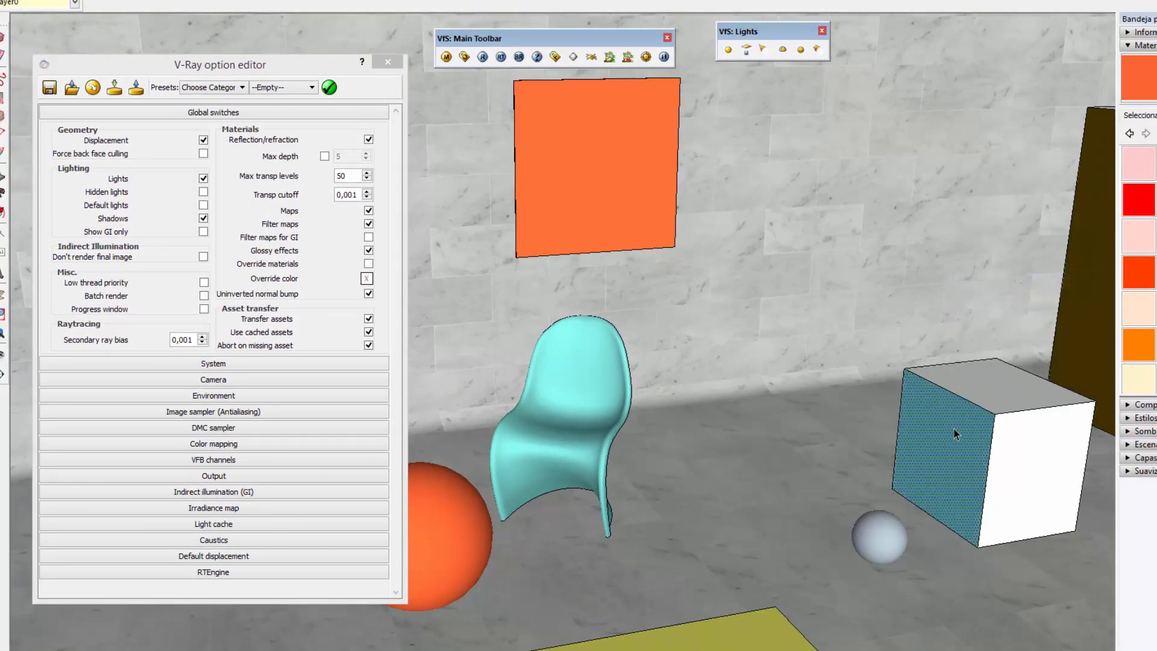
left_click(982, 467)
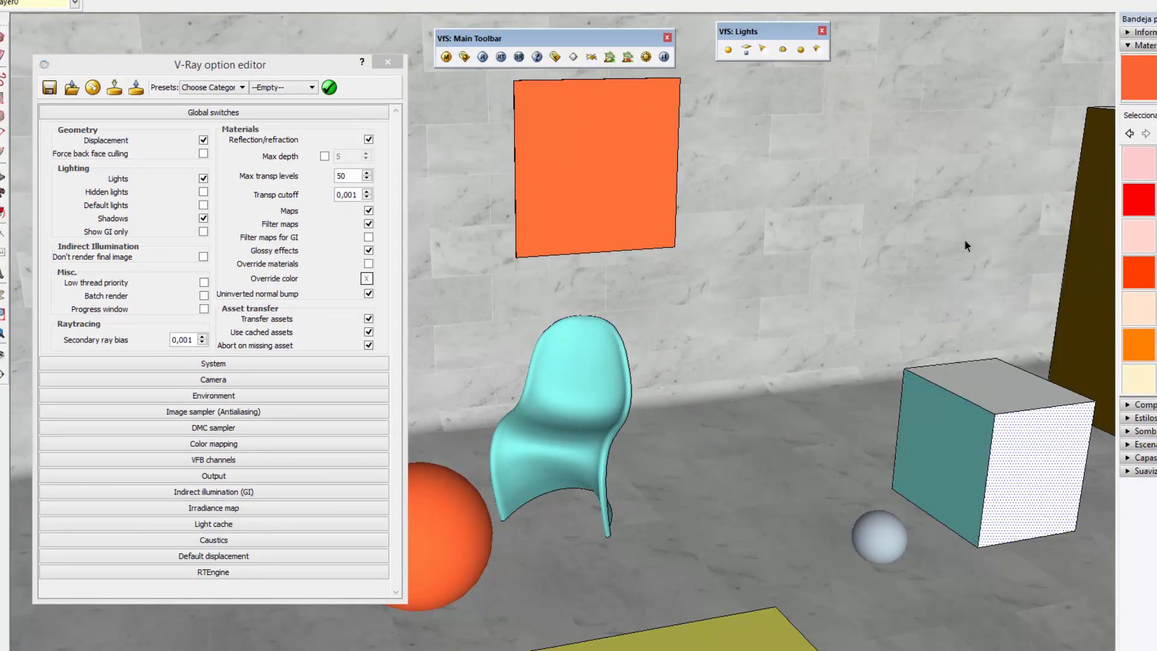
Examine the front and back face orientation of the chairs, spheres and cube in the monochrome display style
scroll(812, 340, "down", 3)
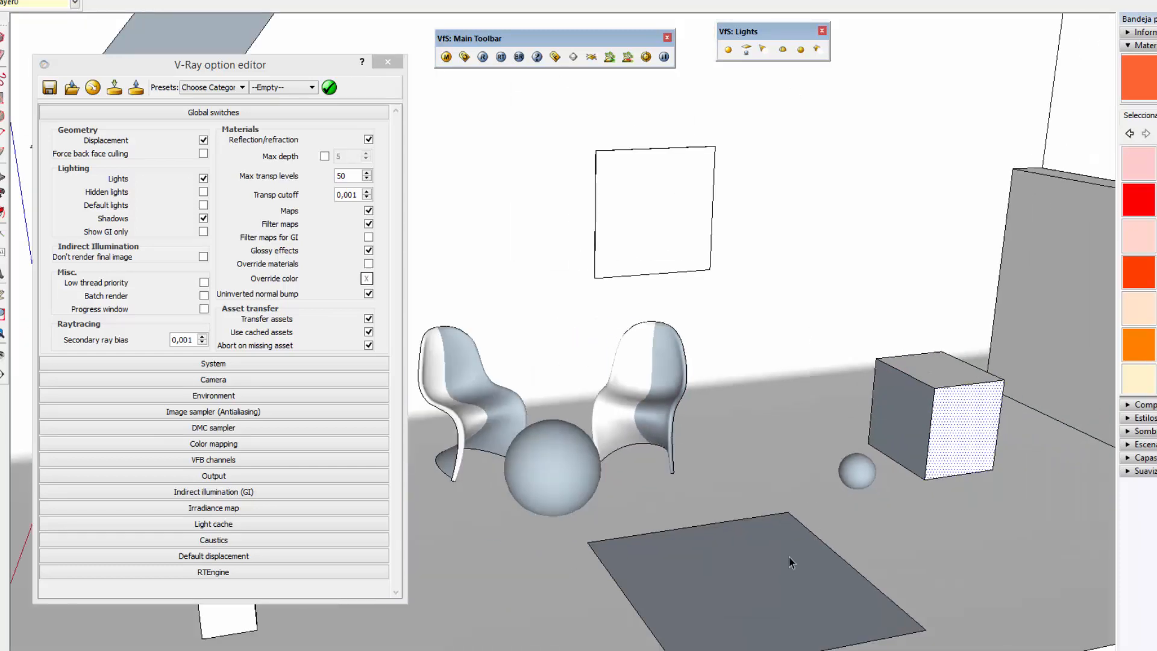
middle_click_drag(792, 570, 796, 610)
middle_click_drag(797, 610, 809, 508, "shift")
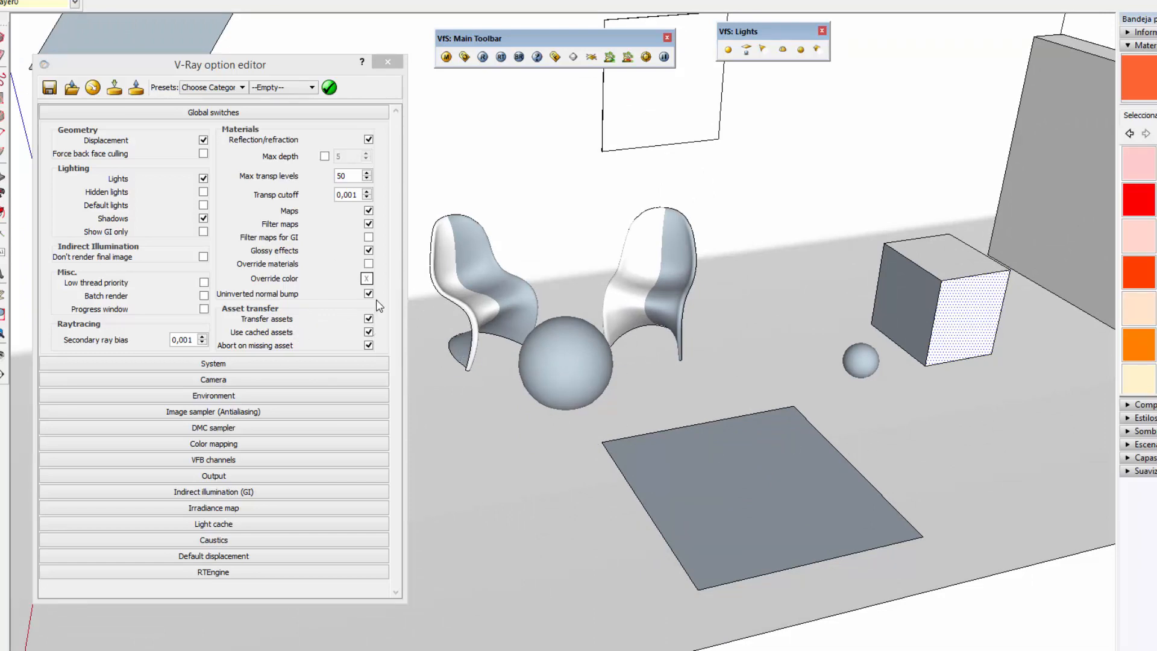
middle_click_drag(546, 335, 593, 325)
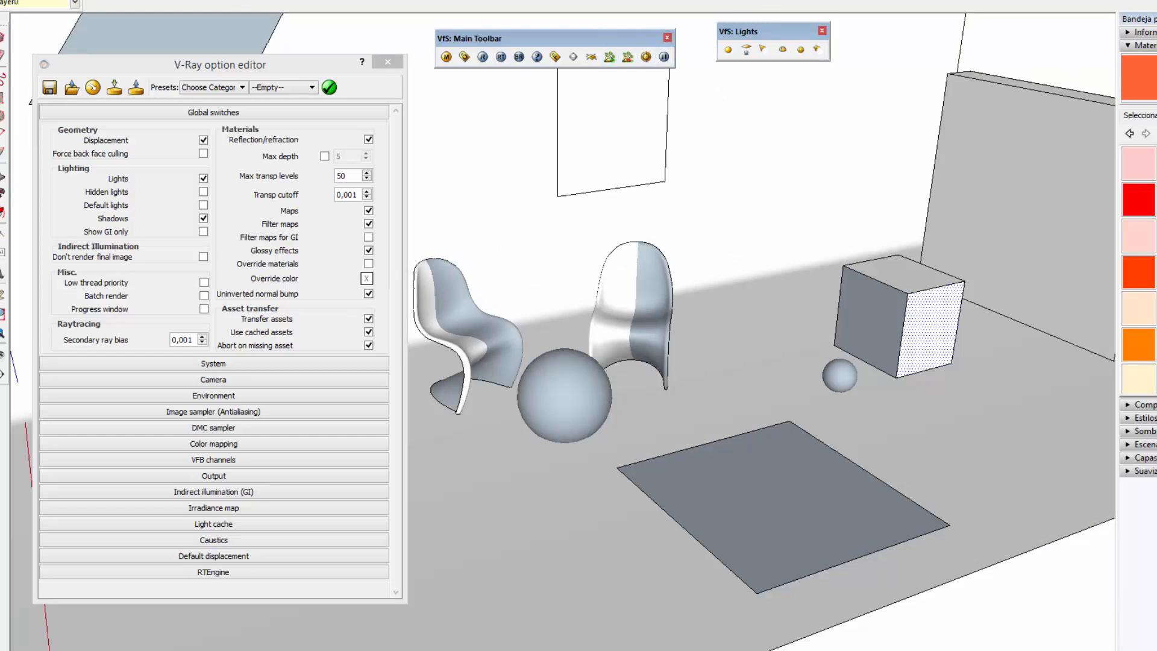
Restore the shaded with textures display style and reframe the model around the chairs, the orange wall panel and the cube
left_click(768, 1)
middle_click_drag(664, 440, 745, 509, "shift")
middle_click_drag(802, 353, 735, 311)
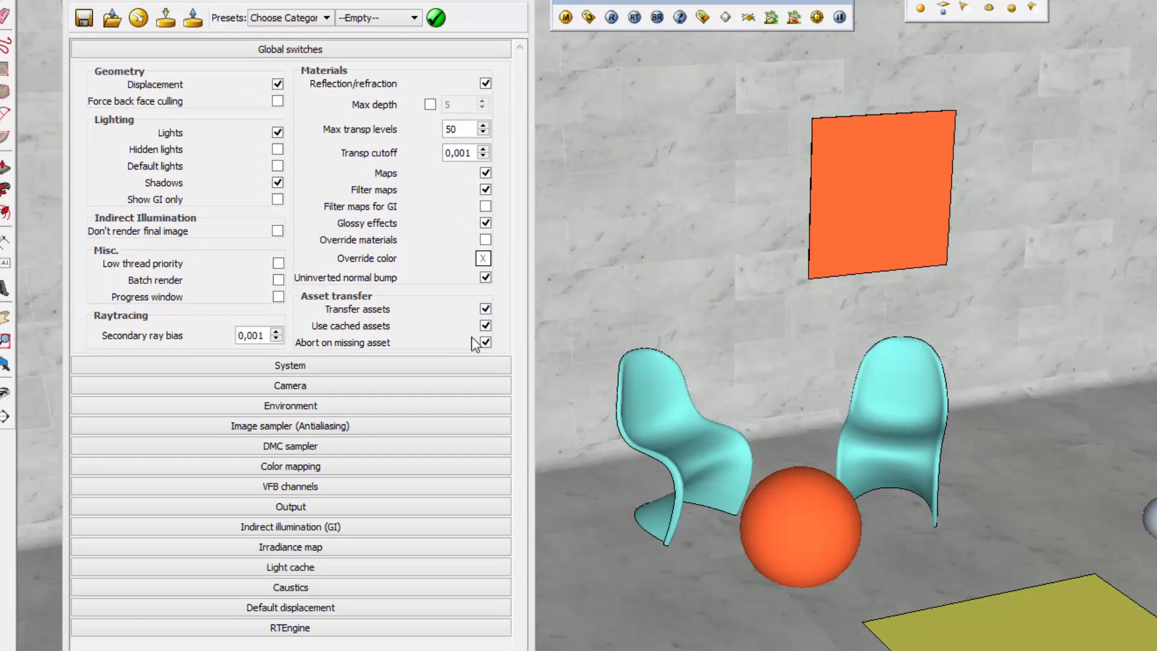
mouse_move(787, 356)
middle_mouse_down()
mouse_move(891, 336)
mouse_move(1061, 478)
mouse_move(849, 461)
mouse_move(916, 463)
middle_mouse_up()
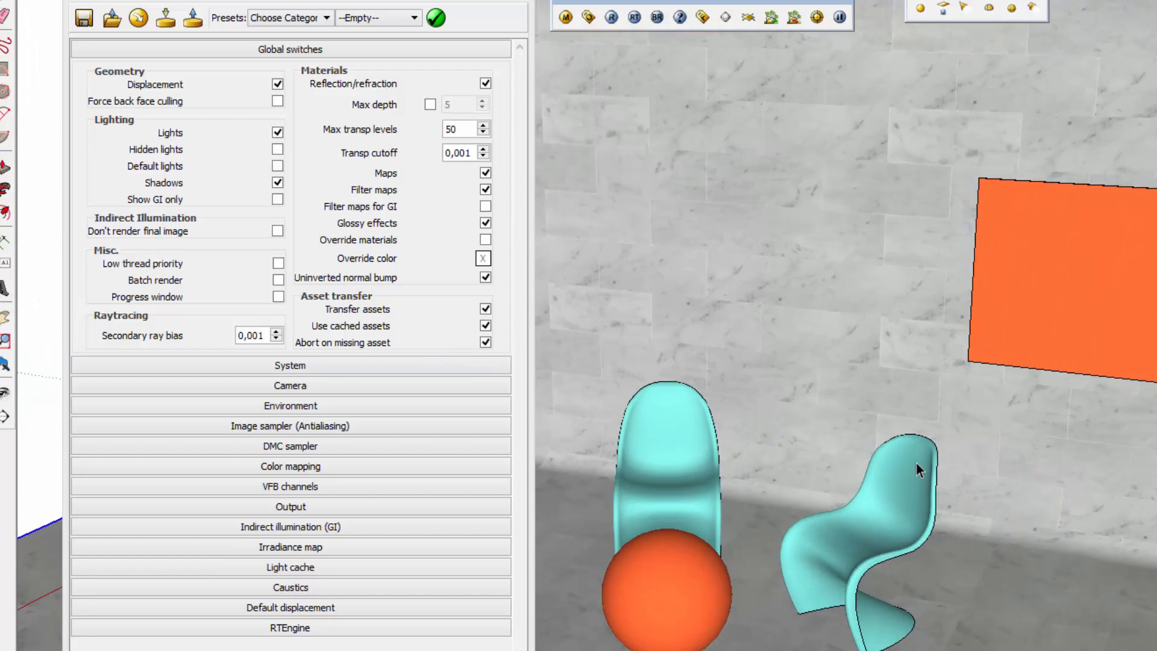
mouse_move(1156, 517)
middle_mouse_down("shift")
mouse_move(1135, 468)
mouse_move(1115, 489)
middle_mouse_up("shift")
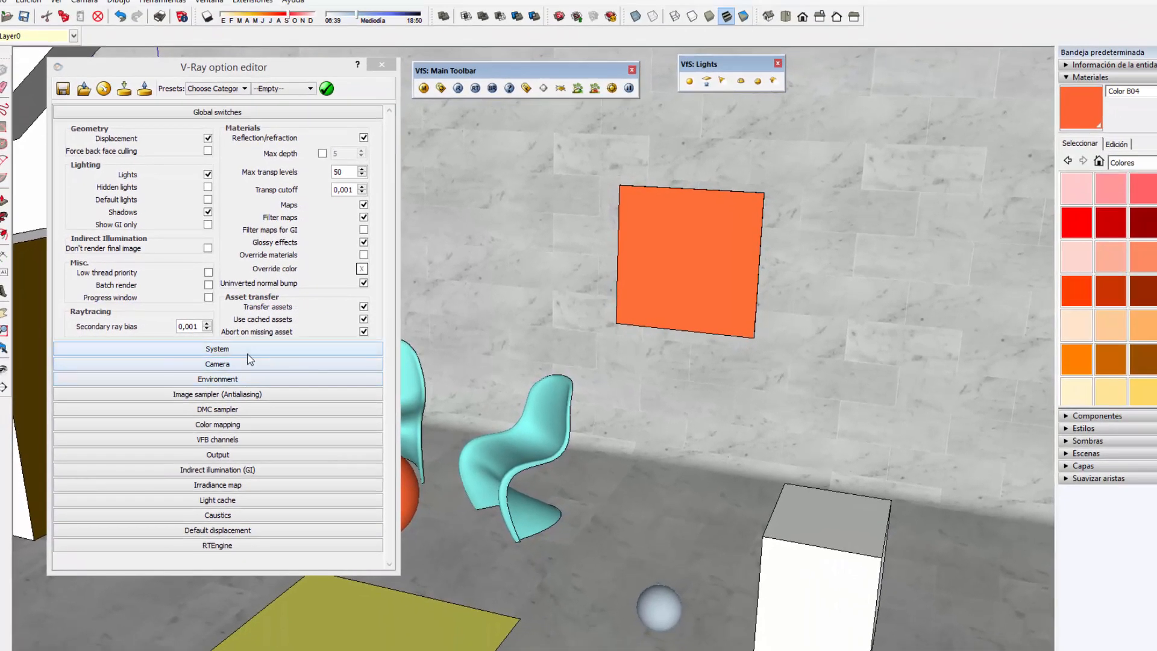
Look over the System rollout's raycaster, render region and distributed rendering settings, collapse it, and fold and reopen the Global switches
left_click(253, 349)
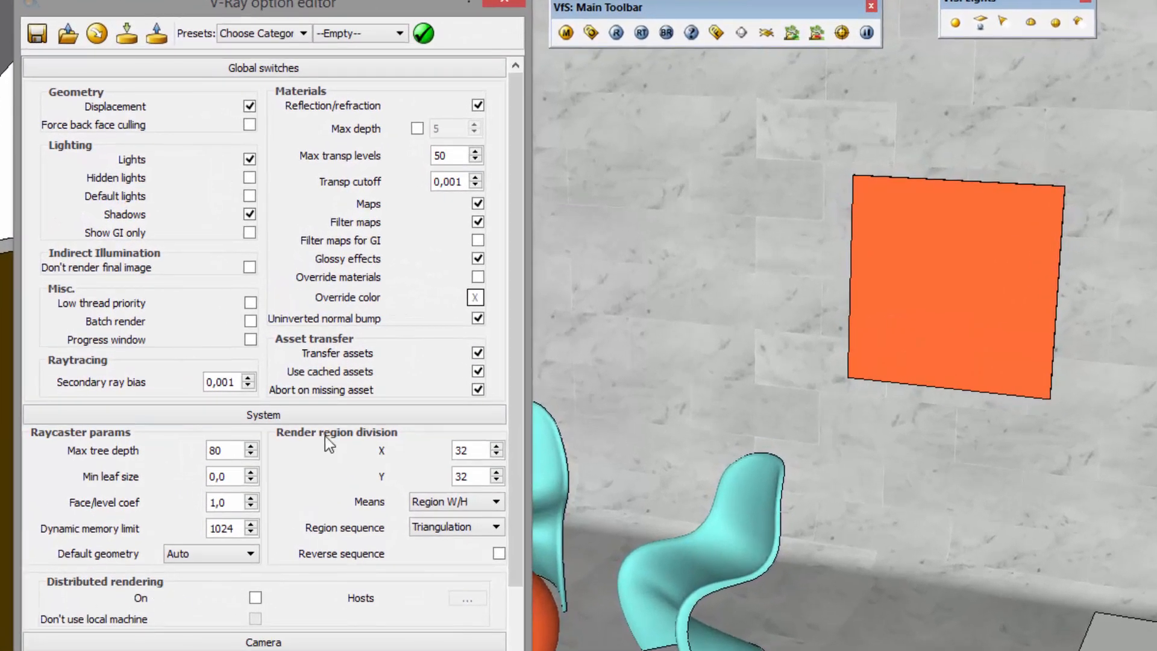
left_click(312, 412)
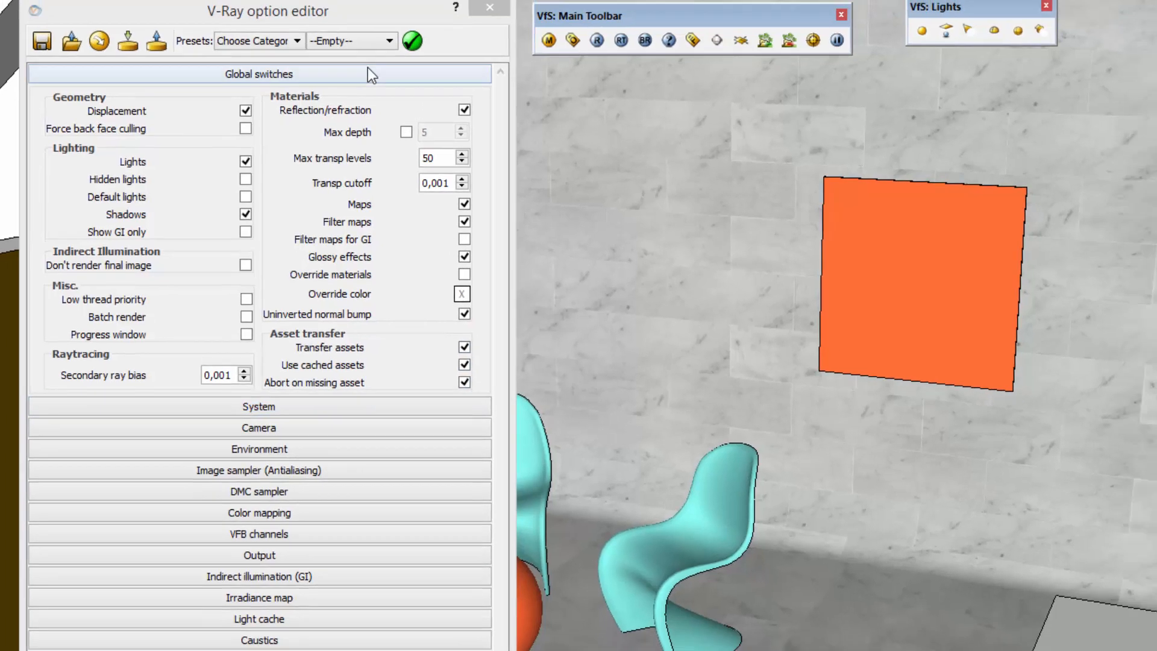
left_click(376, 69)
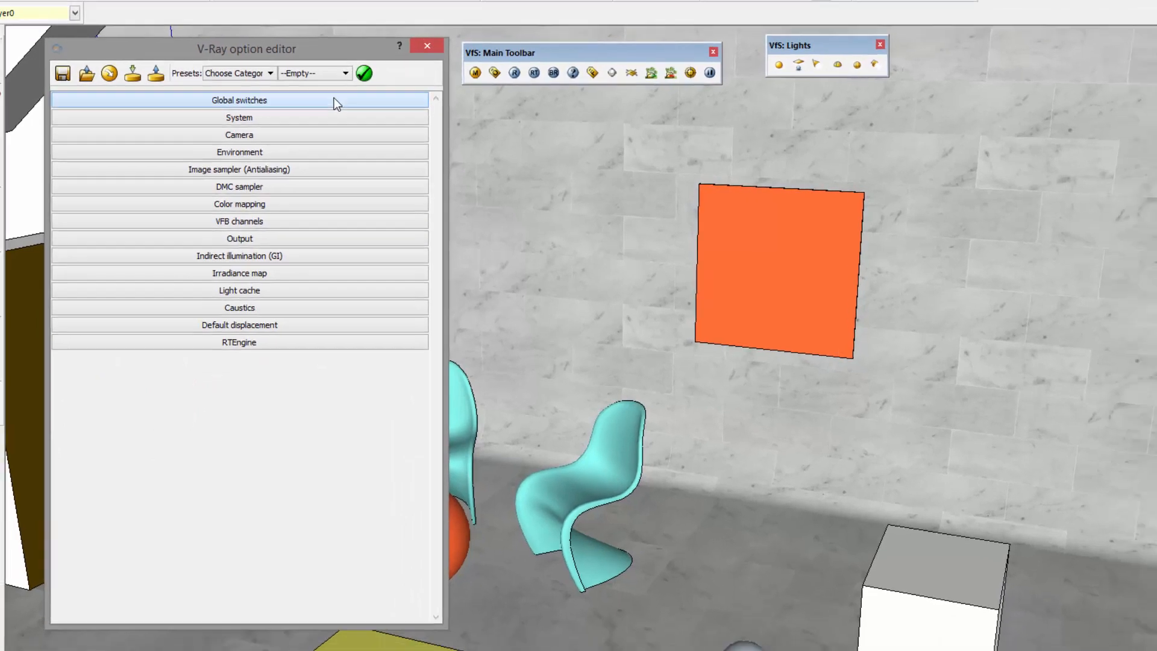
left_click(383, 68)
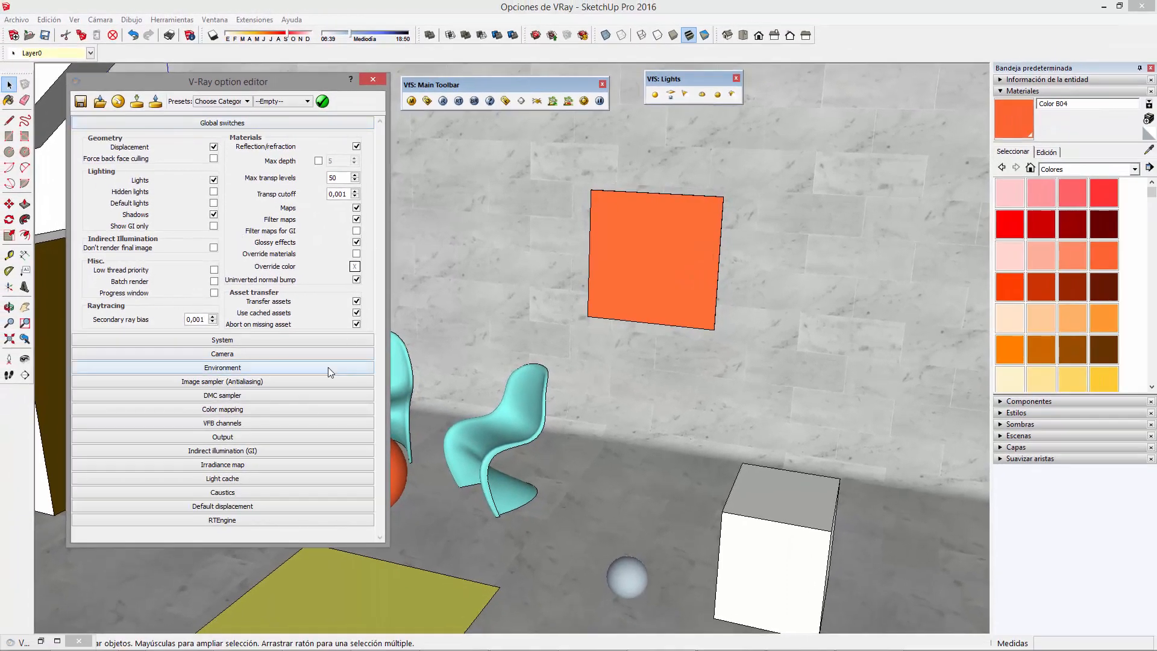
middle_click_drag(641, 312, 636, 490)
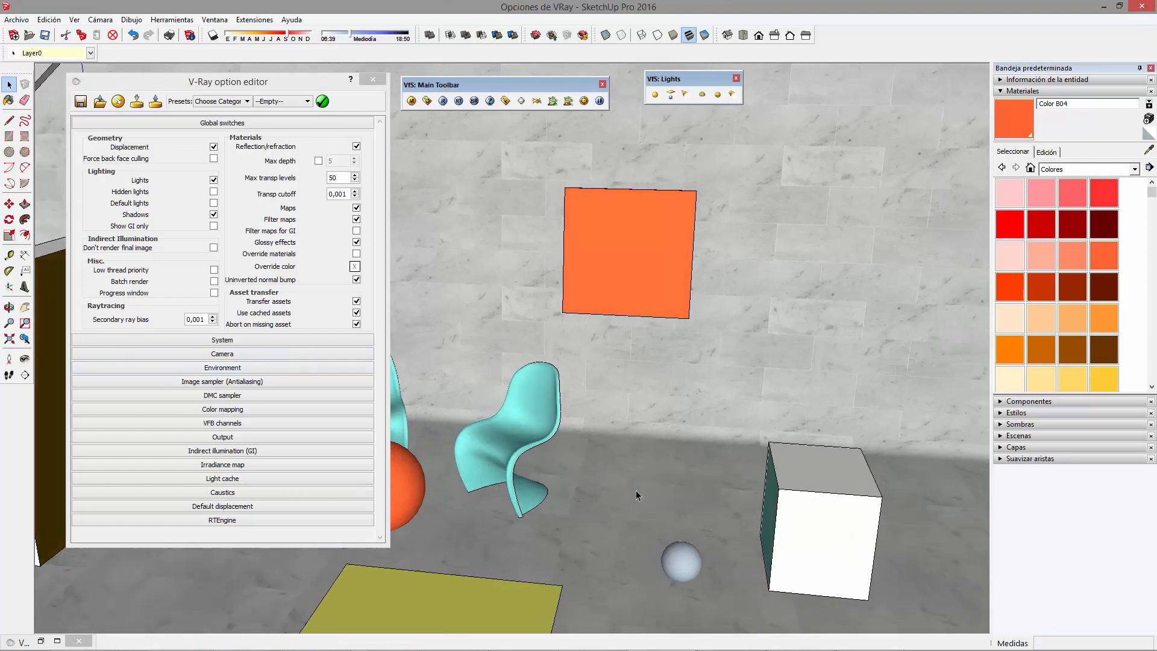